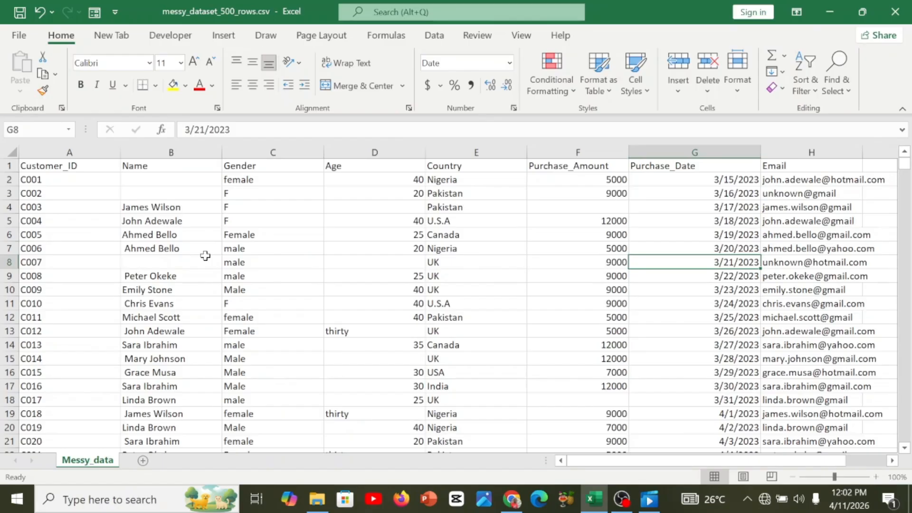
Look across the fields of the record in row 8, from Purchase_Date back to Customer_ID
{"action": "key", "text": "Left"}
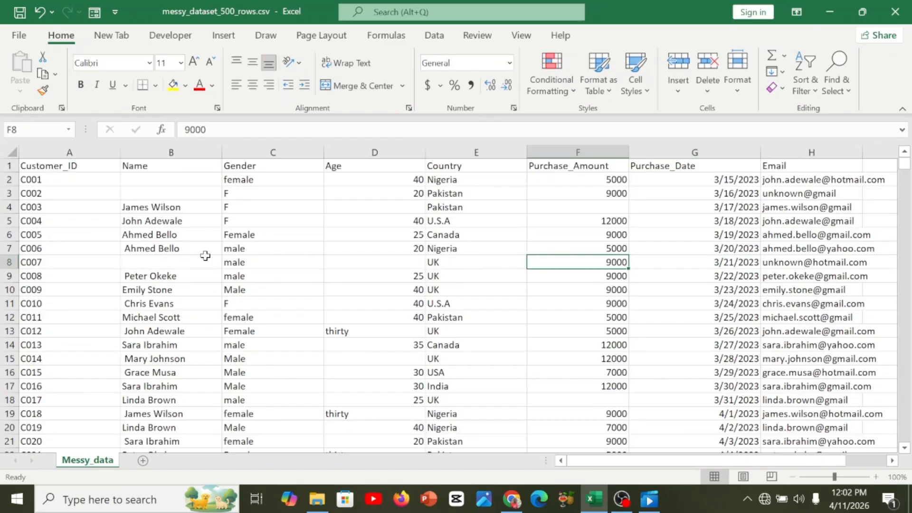
{"action": "key", "text": "Left"}
{"action": "key", "text": "Left"}
{"action": "key", "text": "Left"}
{"action": "key", "text": "Left"}
{"action": "key", "text": "Left"}
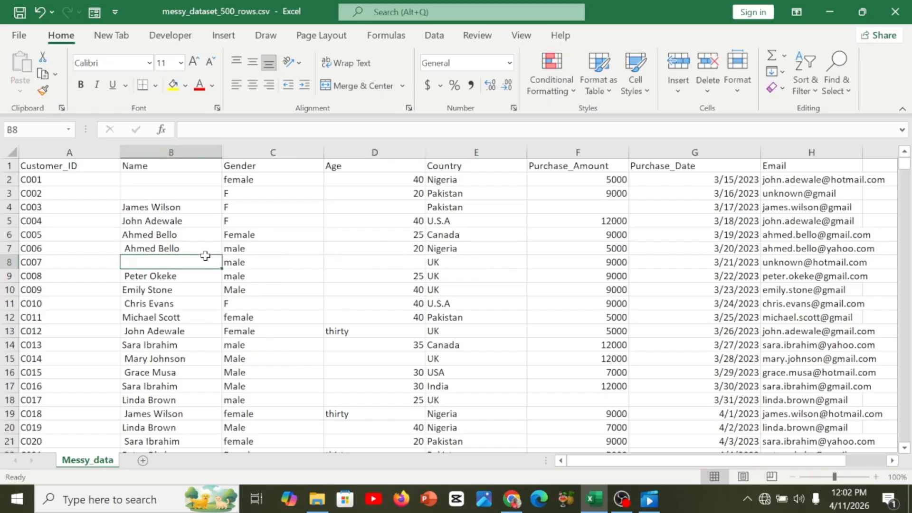
{"action": "key", "text": "Right"}
{"action": "key", "text": "Right"}
{"action": "key", "text": "Right"}
{"action": "key", "text": "Right"}
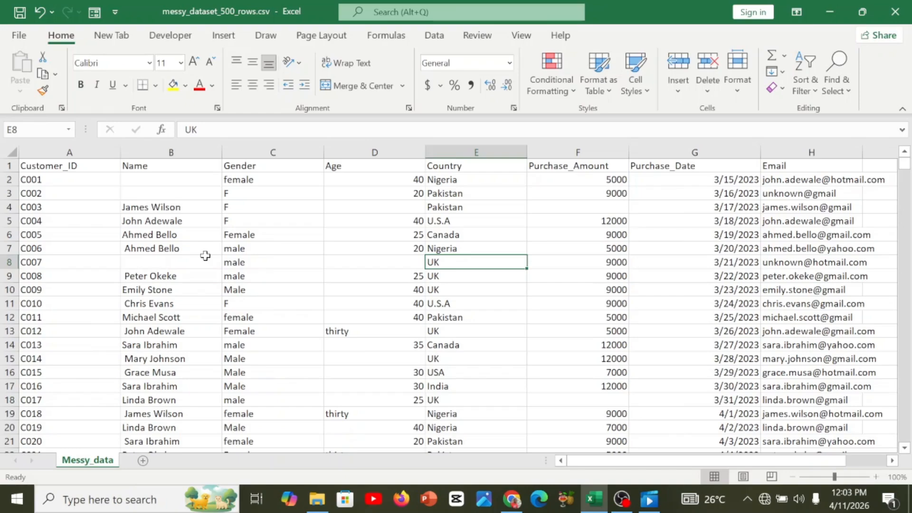
{"action": "key", "text": "Left"}
{"action": "key", "text": "Left"}
{"action": "key", "text": "Left"}
{"action": "key", "text": "Left"}
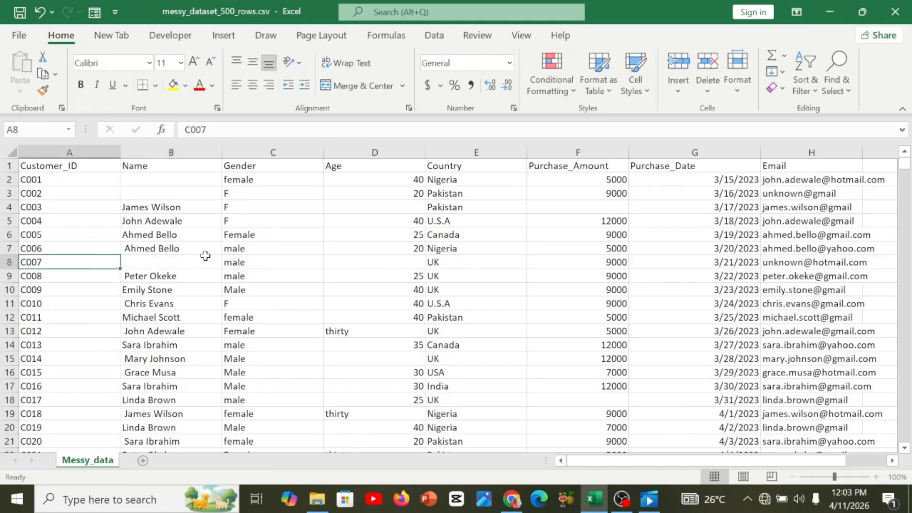
Check how far the Customer_ID column extends, from its last record back up to the header
{"action": "key", "text": "ctrl+Down"}
{"action": "key", "text": "ctrl+Up"}
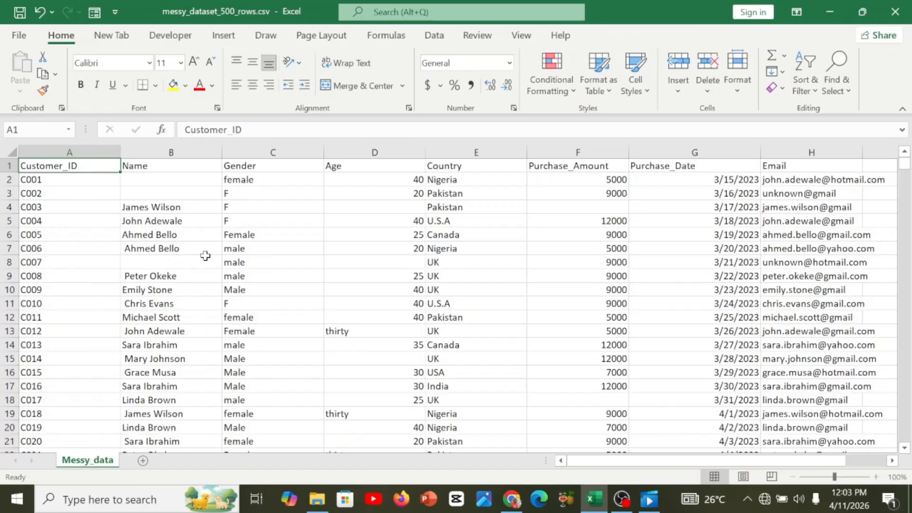
Examine the Name column for blank cells and inconsistent leading spaces in the first 20 or so rows
{"action": "key", "text": "Right"}
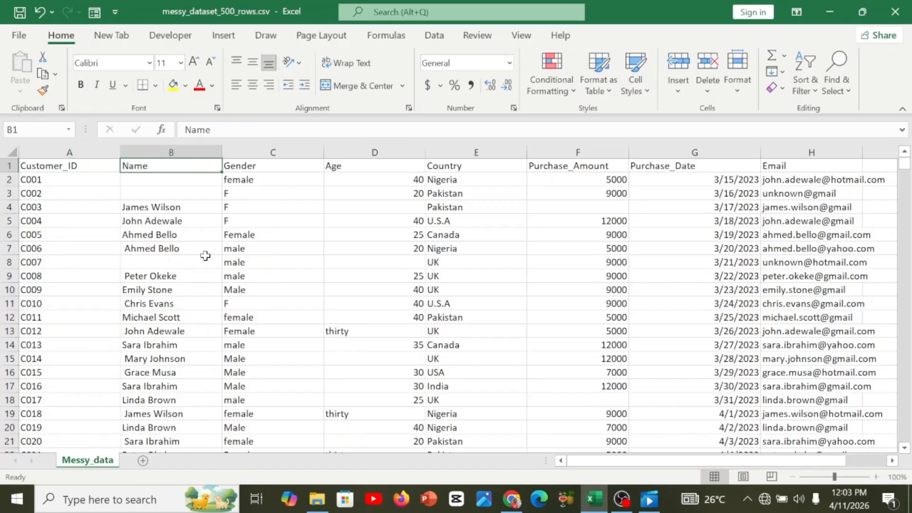
{"action": "key", "text": "Down"}
{"action": "key", "text": "Down"}
{"action": "key", "text": "Down"}
{"action": "key", "text": "Down"}
{"action": "key", "text": "Down"}
{"action": "key", "text": "Down"}
{"action": "key", "text": "Down"}
{"action": "key", "text": "Down"}
{"action": "key", "text": "Down"}
{"action": "key", "text": "Down"}
{"action": "key", "text": "Down"}
{"action": "key", "text": "Down"}
{"action": "key", "text": "Down"}
{"action": "key", "text": "Down"}
{"action": "key", "text": "Down"}
{"action": "key", "text": "Down"}
{"action": "key", "text": "Down"}
{"action": "key", "text": "Down"}
{"action": "key", "text": "Down"}
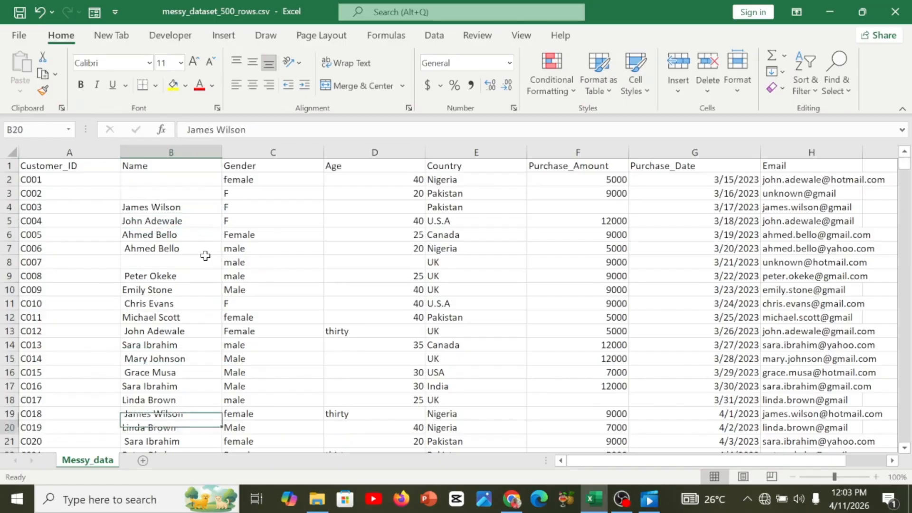
{"action": "key", "text": "Up"}
{"action": "key", "text": "Up"}
{"action": "key", "text": "Up"}
{"action": "key", "text": "Up"}
{"action": "key", "text": "Up"}
{"action": "key", "text": "Up"}
{"action": "key", "text": "Up"}
{"action": "key", "text": "Up"}
{"action": "key", "text": "Up"}
{"action": "key", "text": "Up"}
{"action": "key", "text": "Up"}
{"action": "key", "text": "Up"}
{"action": "key", "text": "Up"}
{"action": "key", "text": "Up"}
{"action": "key", "text": "Up"}
{"action": "key", "text": "Up"}
{"action": "key", "text": "Up"}
{"action": "key", "text": "Up"}
{"action": "key", "text": "Up"}
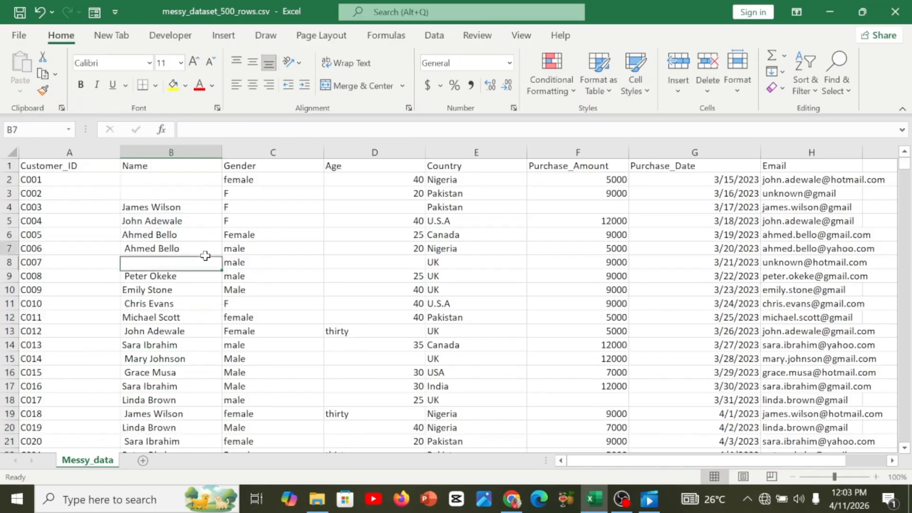
Examine the Gender column's entries for inconsistent spelling, abbreviations and capitalization
{"action": "key", "text": "Right"}
{"action": "key", "text": "Down"}
{"action": "key", "text": "Down"}
{"action": "key", "text": "Down"}
{"action": "key", "text": "Down"}
{"action": "key", "text": "Down"}
{"action": "key", "text": "Down"}
{"action": "key", "text": "Down"}
{"action": "key", "text": "Down"}
{"action": "key", "text": "Down"}
{"action": "key", "text": "Down"}
{"action": "key", "text": "Down"}
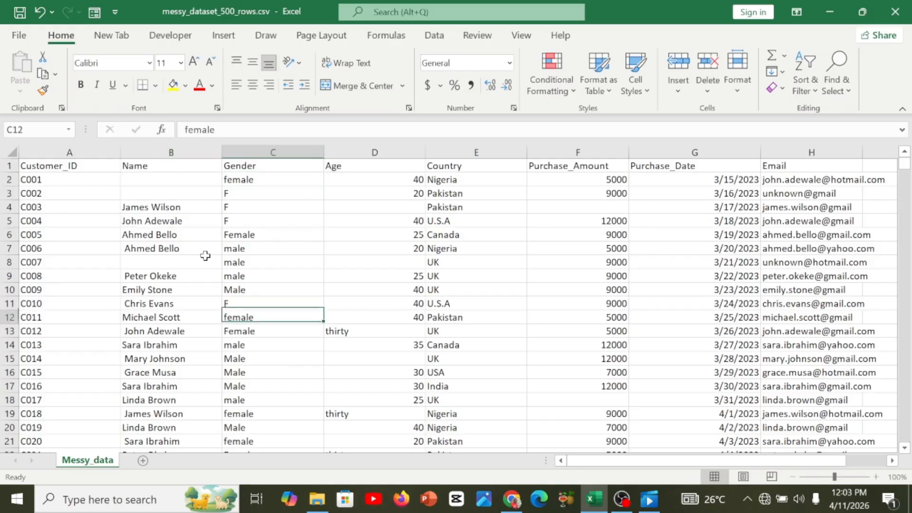
{"action": "key", "text": "Up"}
{"action": "key", "text": "Up"}
{"action": "key", "text": "Up"}
{"action": "key", "text": "Up"}
{"action": "key", "text": "Up"}
{"action": "key", "text": "Up"}
{"action": "key", "text": "Up"}
{"action": "key", "text": "Up"}
{"action": "key", "text": "Up"}
{"action": "key", "text": "Up"}
{"action": "key", "text": "Up"}
{"action": "key", "text": "Down"}
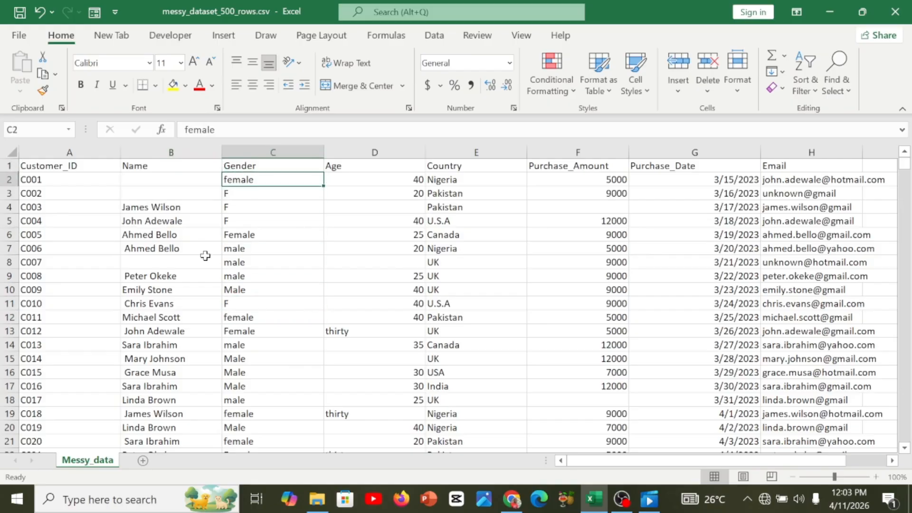
{"action": "key", "text": "Down"}
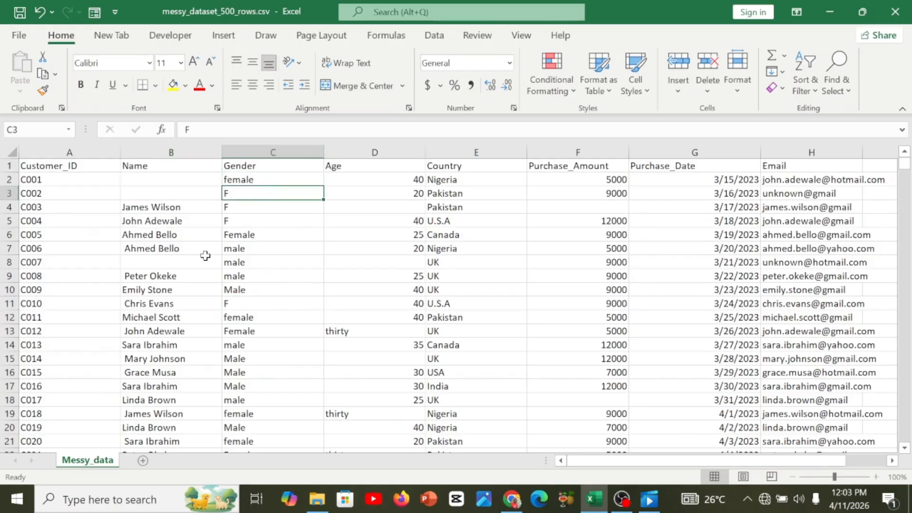
{"action": "key", "text": "Down"}
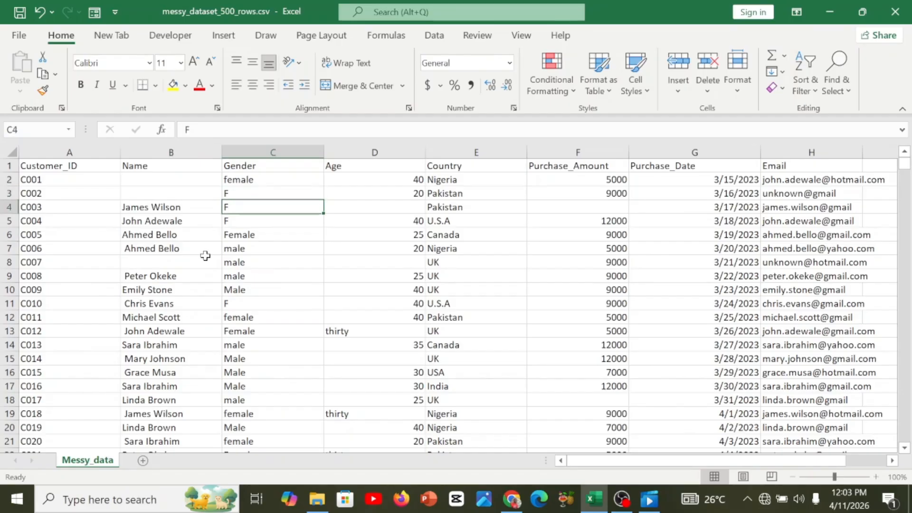
{"action": "key", "text": "Down"}
{"action": "key", "text": "Down"}
{"action": "key", "text": "Down"}
{"action": "key", "text": "Down"}
{"action": "key", "text": "Down"}
{"action": "key", "text": "Down"}
{"action": "key", "text": "Down"}
{"action": "key", "text": "Down"}
{"action": "key", "text": "Down"}
{"action": "key", "text": "Down"}
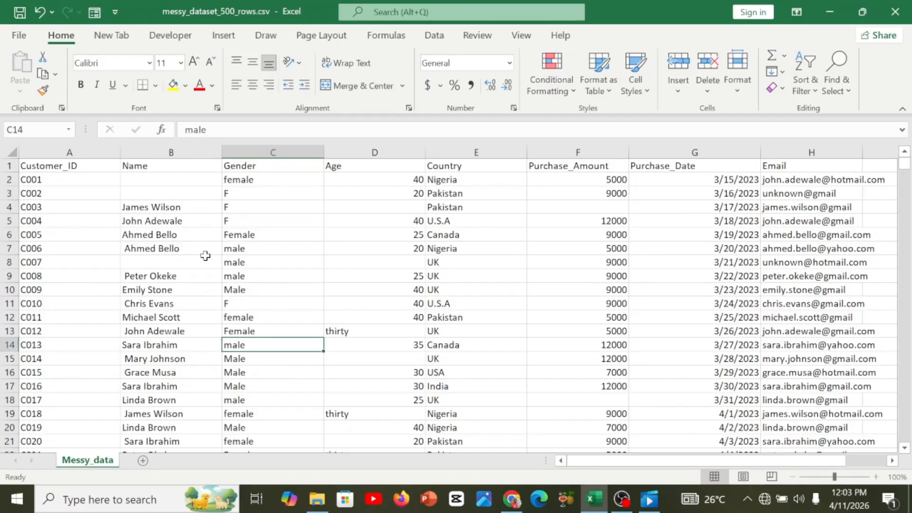
{"action": "key", "text": "Up"}
{"action": "key", "text": "Up"}
{"action": "key", "text": "Up"}
{"action": "key", "text": "Up"}
{"action": "key", "text": "Up"}
{"action": "key", "text": "Up"}
{"action": "key", "text": "Up"}
{"action": "key", "text": "Up"}
{"action": "key", "text": "Up"}
Examine the Age column for missing values and ages written as text
{"action": "key", "text": "Right"}
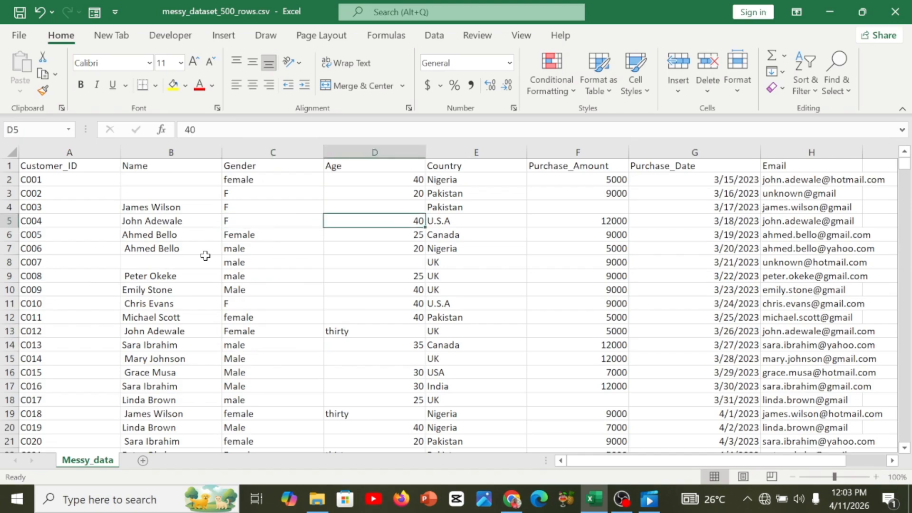
{"action": "key", "text": "Up"}
{"action": "key", "text": "Up"}
{"action": "key", "text": "Up"}
{"action": "key", "text": "Up"}
{"action": "key", "text": "Down"}
{"action": "key", "text": "Down"}
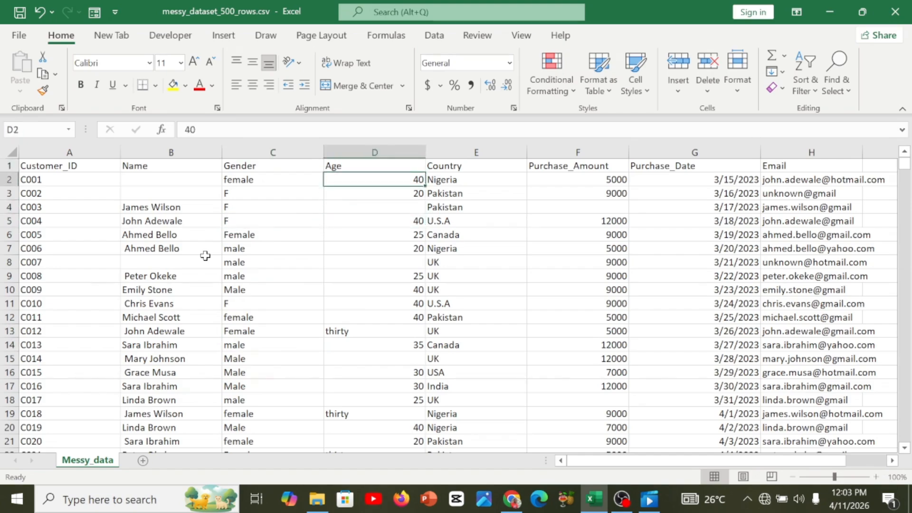
{"action": "key", "text": "Down"}
{"action": "key", "text": "Down"}
{"action": "key", "text": "Down"}
{"action": "key", "text": "Down"}
{"action": "key", "text": "Down"}
{"action": "key", "text": "Down"}
{"action": "key", "text": "Down"}
{"action": "key", "text": "Down"}
{"action": "key", "text": "Down"}
{"action": "key", "text": "Down"}
{"action": "key", "text": "Down"}
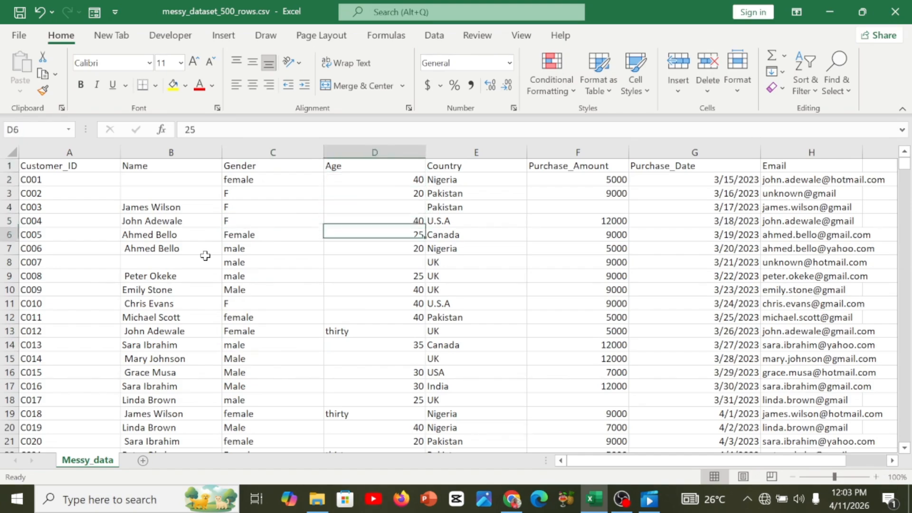
{"action": "key", "text": "Up"}
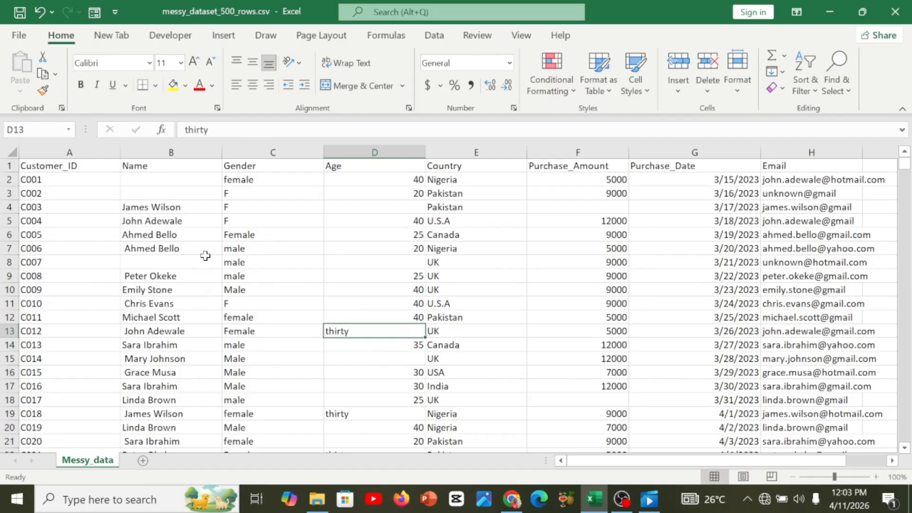
{"action": "key", "text": "Up"}
Pass over the Country column and examine the Purchase_Amount column from its header down for missing amounts
{"action": "key", "text": "Right"}
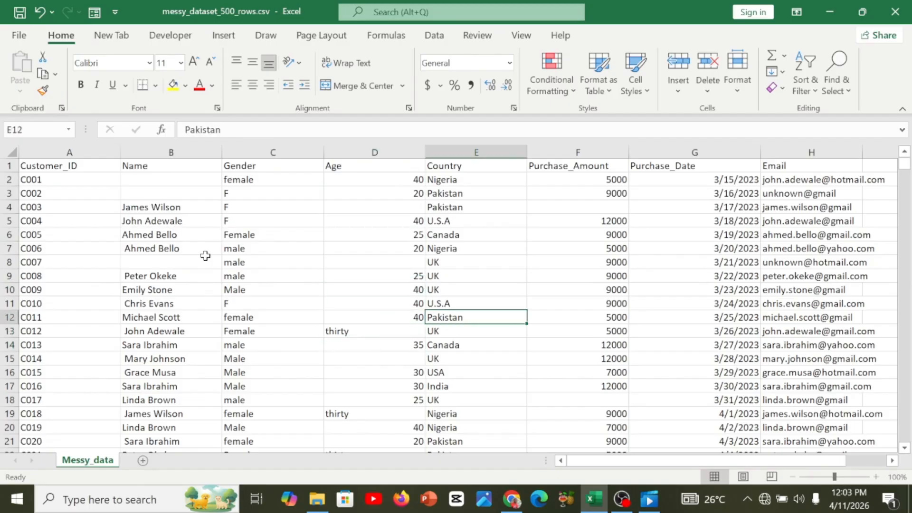
{"action": "key", "text": "Right"}
{"action": "key", "text": "Up"}
{"action": "key", "text": "Up"}
{"action": "key", "text": "Up"}
{"action": "key", "text": "Up"}
{"action": "key", "text": "Up"}
{"action": "key", "text": "Up"}
{"action": "key", "text": "Up"}
{"action": "key", "text": "Up"}
{"action": "key", "text": "Up"}
{"action": "key", "text": "Up"}
{"action": "key", "text": "Up"}
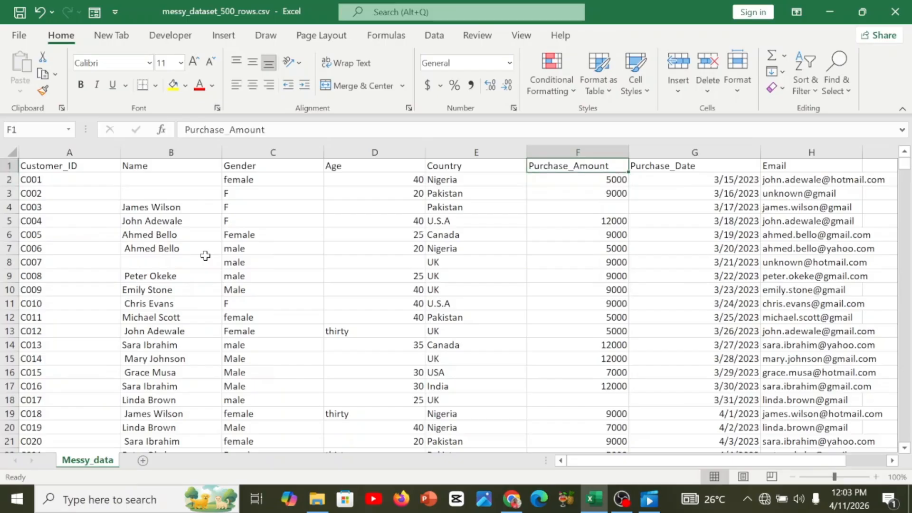
{"action": "key", "text": "Down"}
{"action": "key", "text": "Down"}
{"action": "key", "text": "Down"}
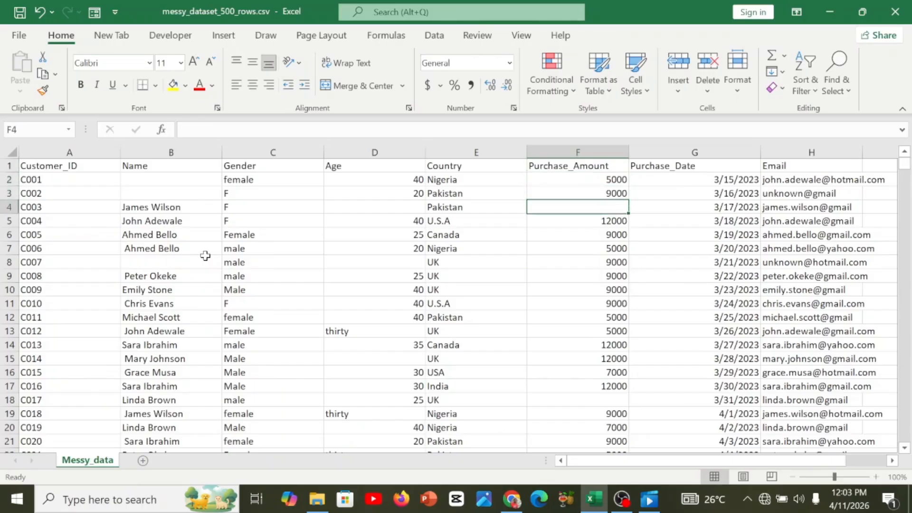
{"action": "key", "text": "Down"}
{"action": "key", "text": "ctrl+Down"}
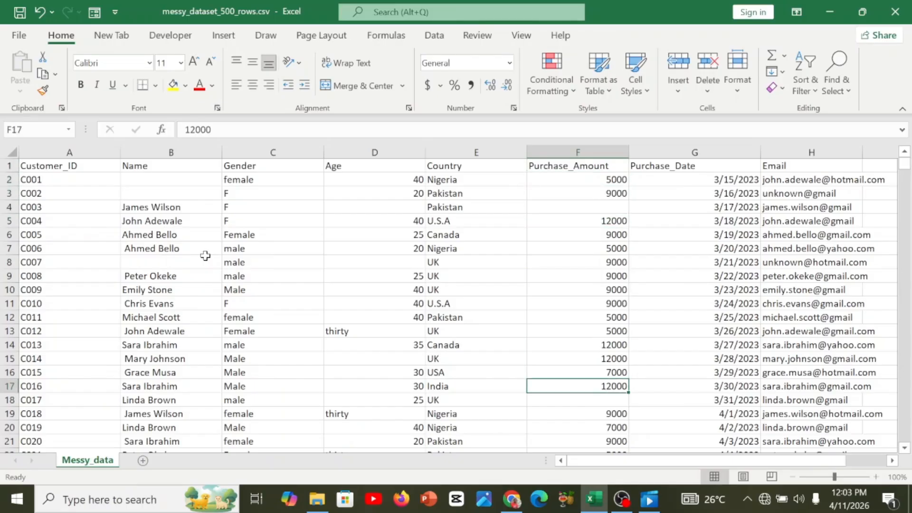
{"action": "key", "text": "Up"}
{"action": "key", "text": "Up"}
{"action": "key", "text": "Up"}
{"action": "key", "text": "Up"}
{"action": "key", "text": "Up"}
{"action": "key", "text": "Up"}
{"action": "key", "text": "Up"}
Compare the Purchase_Date and Email entries around row 10 for formatting problems
{"action": "key", "text": "Right"}
{"action": "key", "text": "Right"}
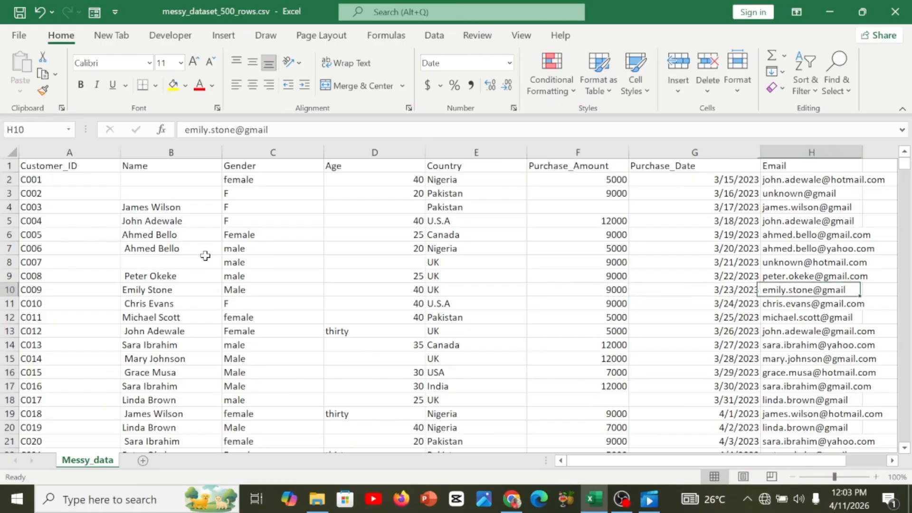
{"action": "key", "text": "Left"}
{"action": "key", "text": "Left"}
{"action": "key", "text": "Right"}
{"action": "key", "text": "Right"}
{"action": "key", "text": "Left"}
{"action": "key", "text": "Right"}
{"action": "key", "text": "Right"}
{"action": "key", "text": "Left"}
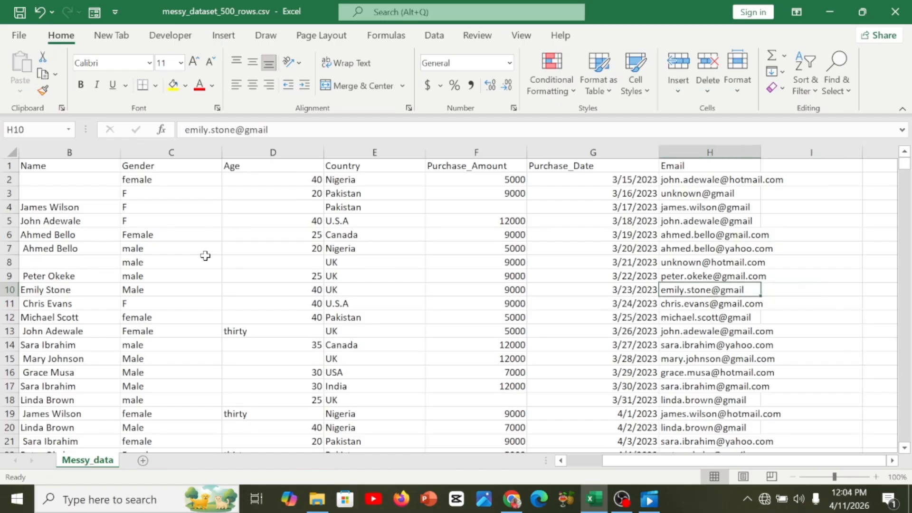
Examine the Email column down to the dataset's last records for missing or incomplete addresses
{"action": "key", "text": "Down"}
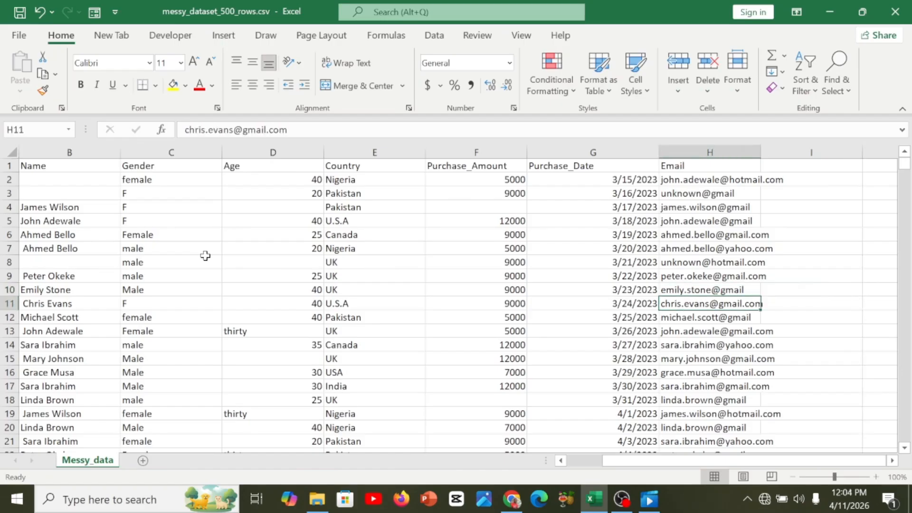
{"action": "key", "text": "ctrl+Down"}
{"action": "key", "text": "ctrl+Down"}
{"action": "key", "text": "ctrl+Down"}
{"action": "key", "text": "Up"}
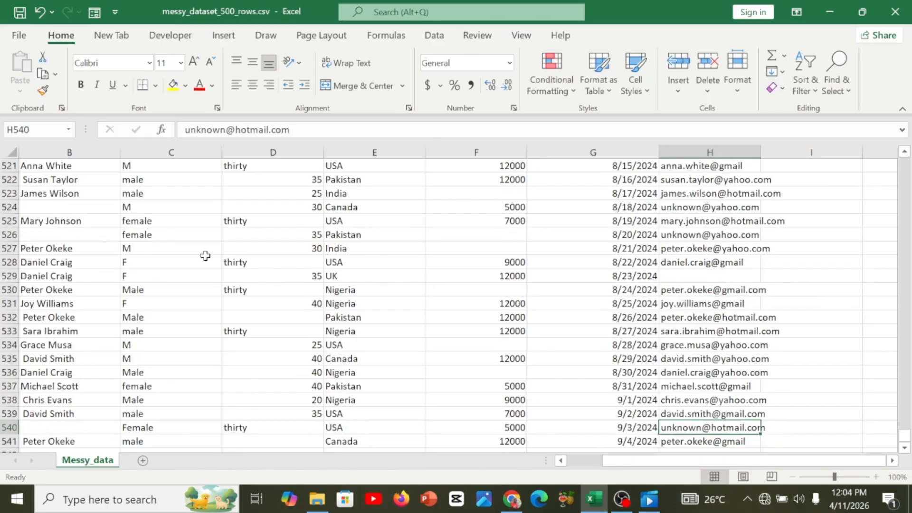
Return to the start of the dataset and check the first Purchase_Amount entries for missing amounts
{"action": "key", "text": "ctrl+Up"}
{"action": "key", "text": "Up"}
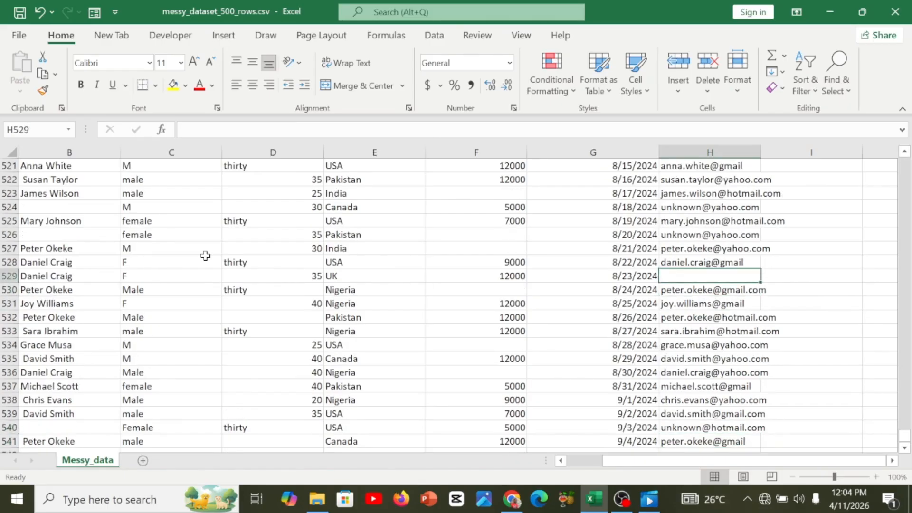
{"action": "key", "text": "Home"}
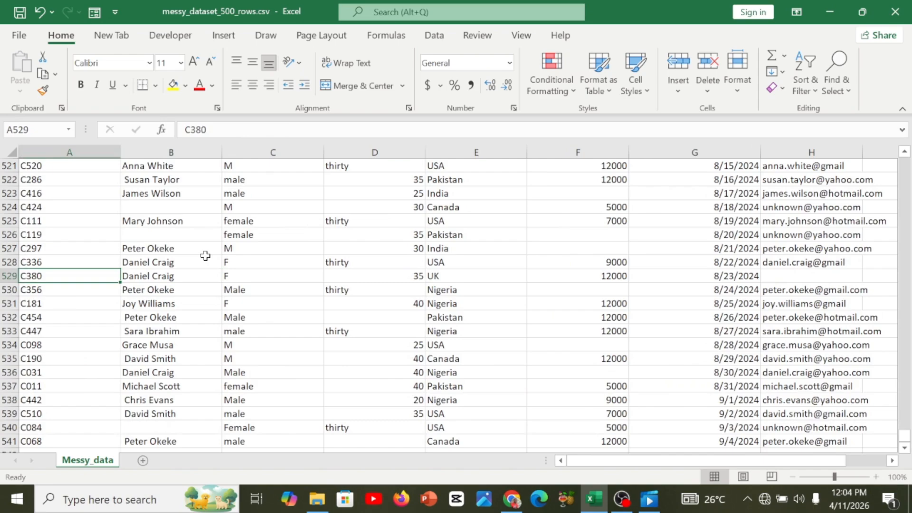
{"action": "key", "text": "ctrl+Home"}
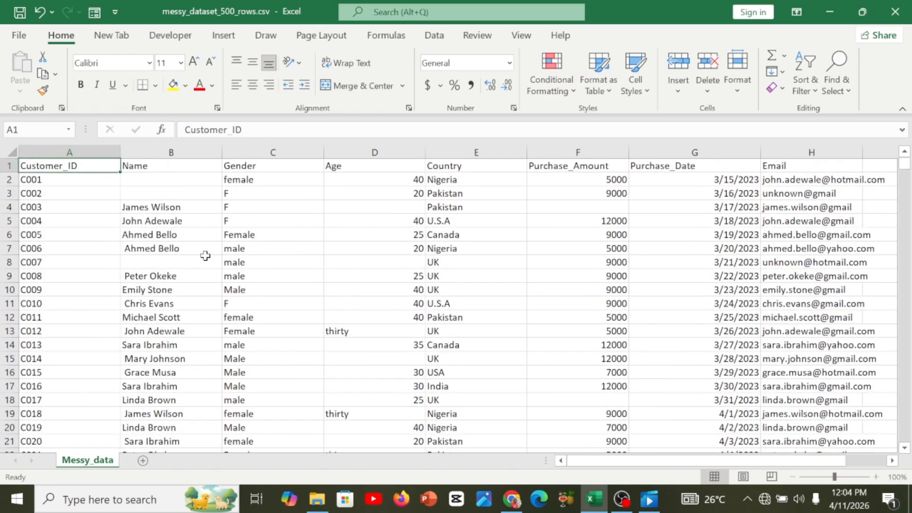
{"action": "key", "text": "Right"}
{"action": "key", "text": "Right"}
{"action": "key", "text": "Right"}
{"action": "key", "text": "Right"}
{"action": "key", "text": "Right"}
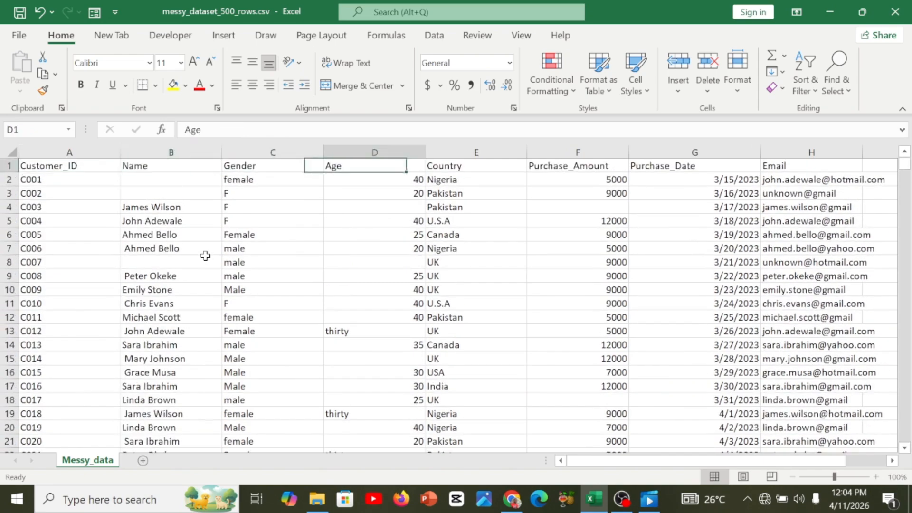
{"action": "key", "text": "Down"}
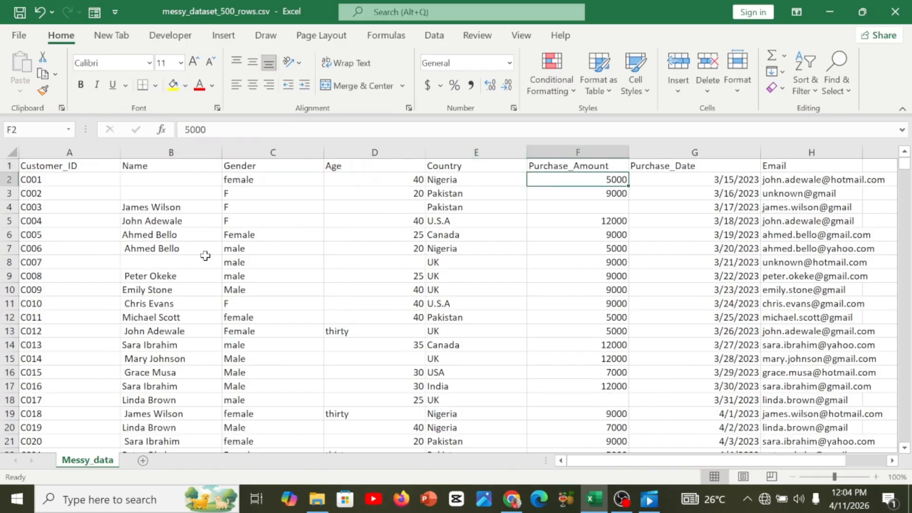
{"action": "key", "text": "Down"}
{"action": "key", "text": "Down"}
Examine the first Name entries up to the header for missing names and stray leading spaces
{"action": "key", "text": "Left"}
{"action": "key", "text": "Left"}
{"action": "key", "text": "Left"}
{"action": "key", "text": "Left"}
{"action": "key", "text": "Left"}
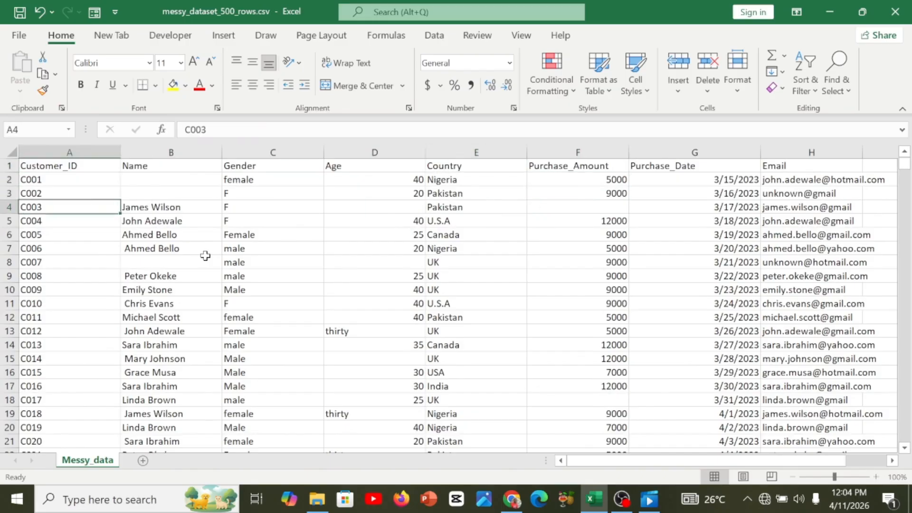
{"action": "key", "text": "Down"}
{"action": "key", "text": "Right"}
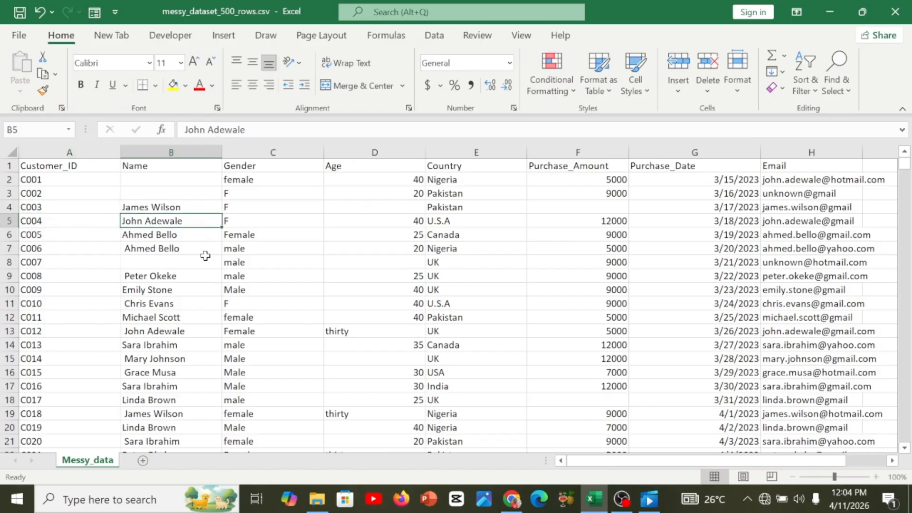
{"action": "key", "text": "Up"}
{"action": "key", "text": "Down"}
{"action": "key", "text": "Down"}
{"action": "key", "text": "Down"}
{"action": "key", "text": "Down"}
{"action": "key", "text": "Down"}
{"action": "key", "text": "Down"}
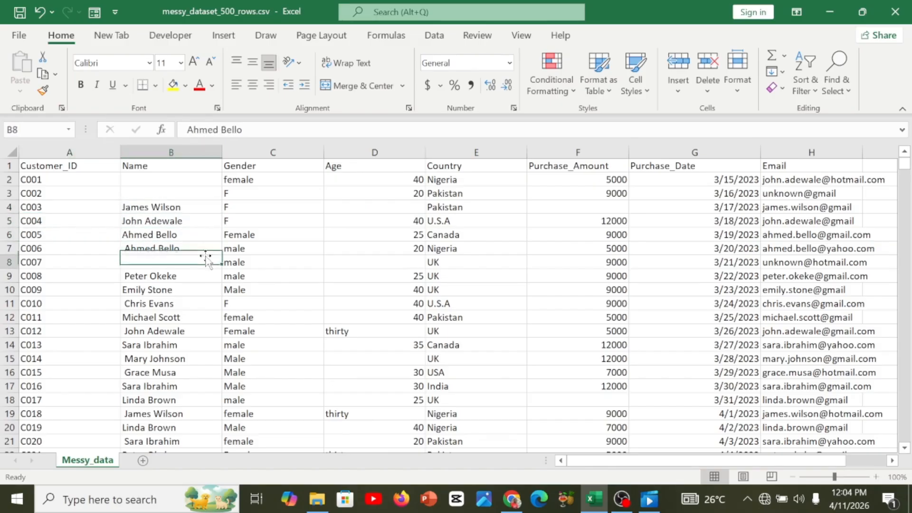
{"action": "key", "text": "Up"}
{"action": "key", "text": "Up"}
{"action": "key", "text": "Up"}
{"action": "key", "text": "Up"}
{"action": "key", "text": "Up"}
{"action": "key", "text": "Up"}
{"action": "key", "text": "Up"}
{"action": "key", "text": "Up"}
{"action": "key", "text": "Up"}
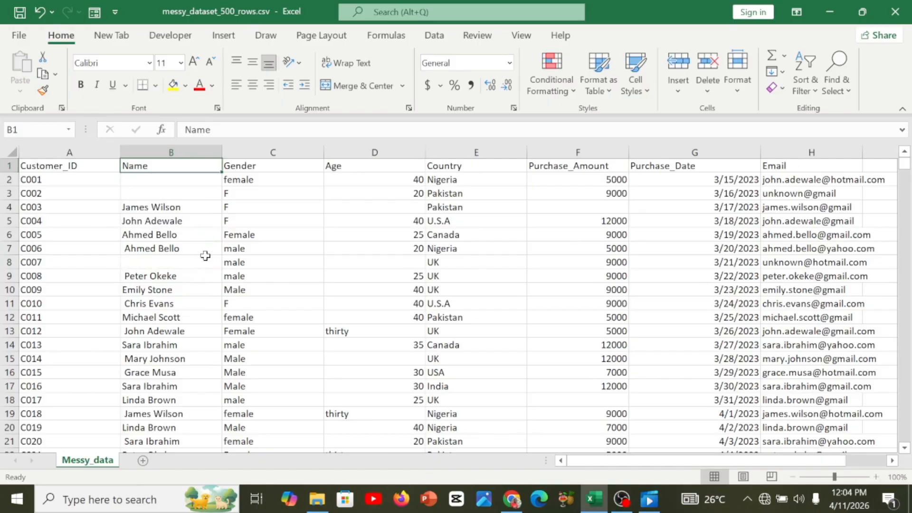
Copy the entire dataset from the Messy_data sheet into a new blank workbook, starting at cell A1
{"action": "left_click", "coordinate": [326, 248]}
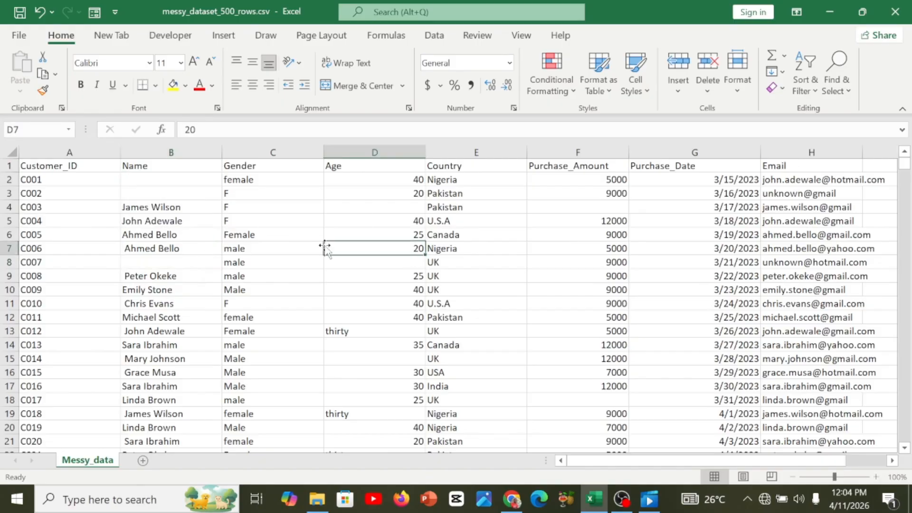
{"action": "key", "text": "Left"}
{"action": "key", "text": "Left"}
{"action": "key", "text": "Left"}
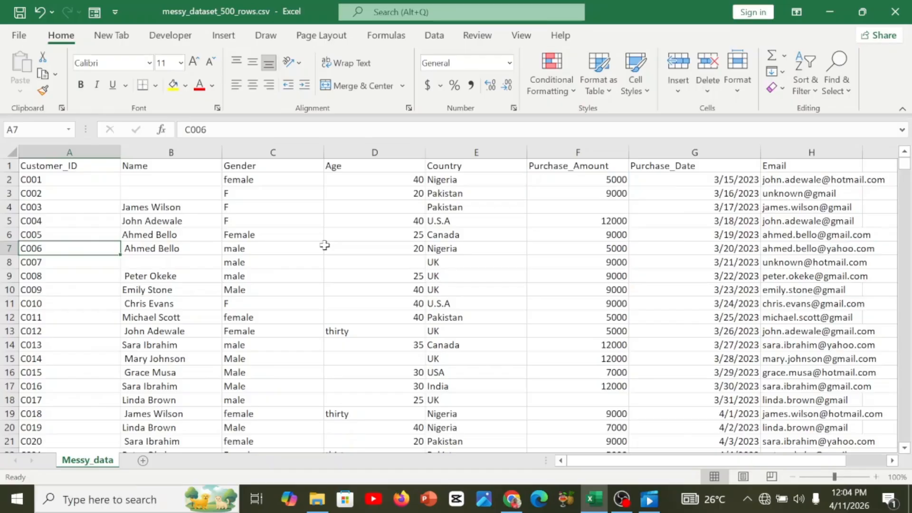
{"action": "key", "text": "ctrl+a"}
{"action": "key", "text": "ctrl+c"}
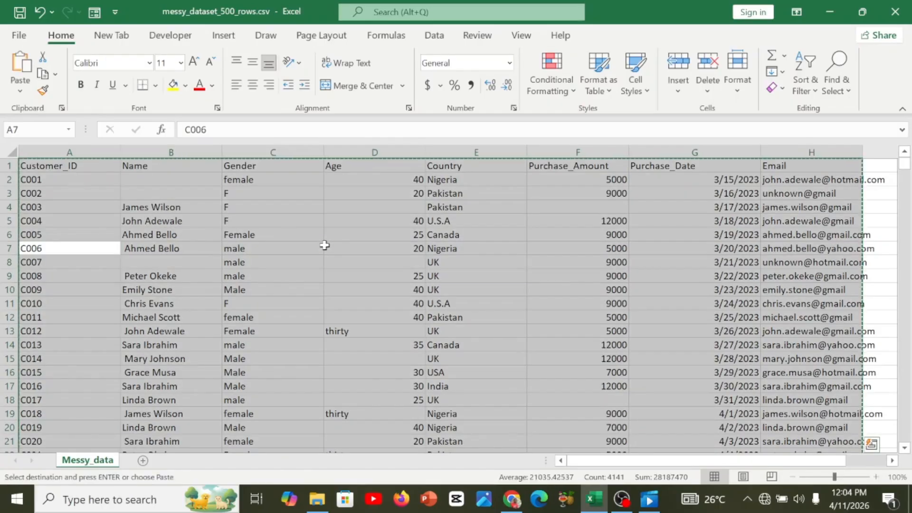
{"action": "left_click", "coordinate": [418, 234]}
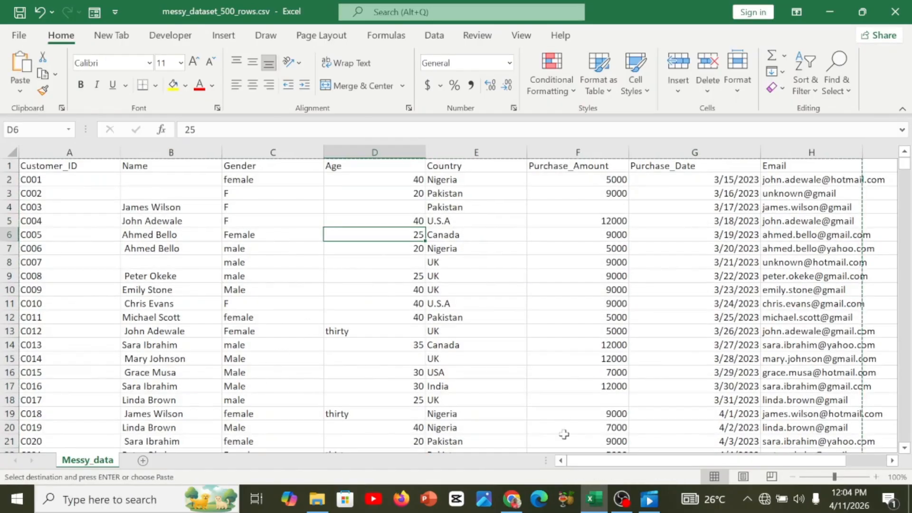
{"action": "left_click", "coordinate": [403, 356]}
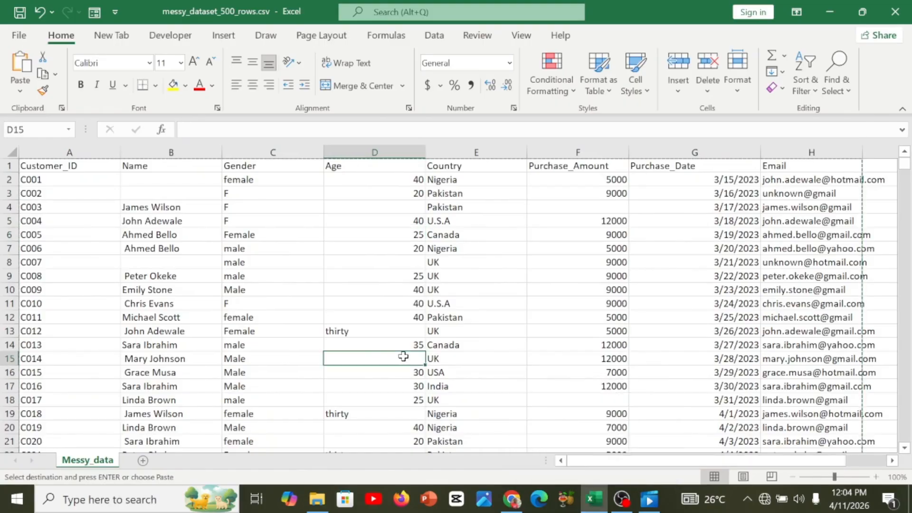
{"action": "key", "text": "ctrl+n"}
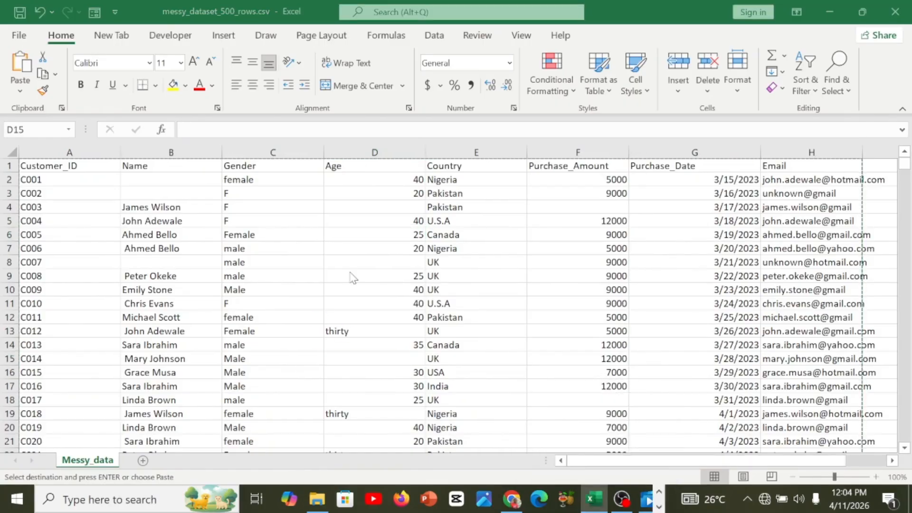
{"action": "key", "text": "ctrl+v"}
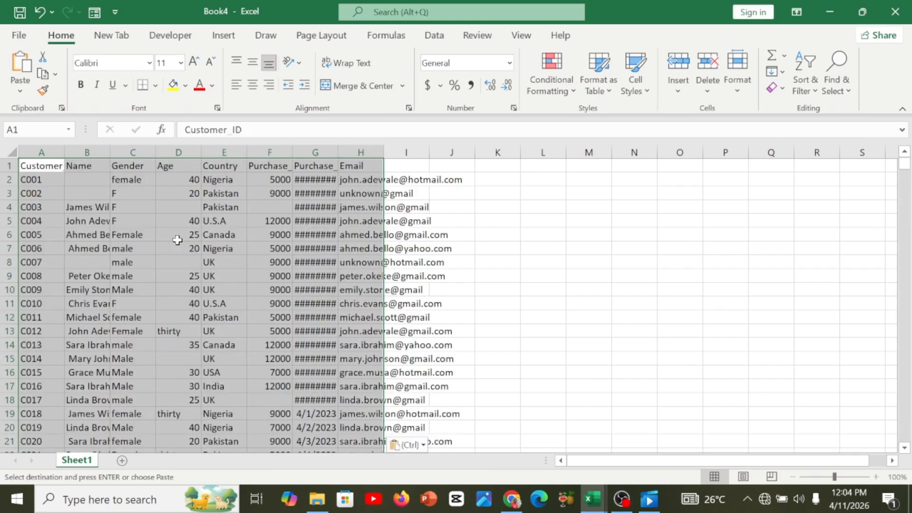
Widen all columns of the copied sheet equally so headers, names and purchase dates fit
{"action": "left_click", "coordinate": [411, 261]}
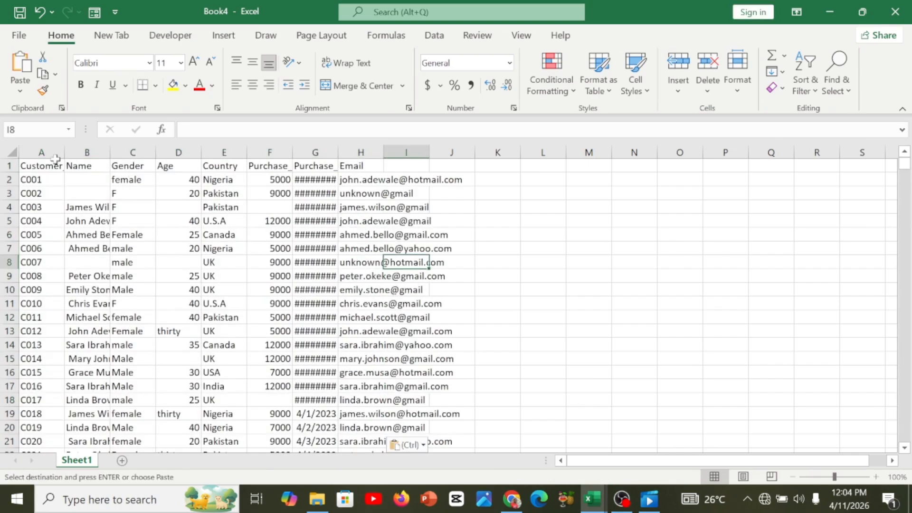
{"action": "left_click", "coordinate": [498, 244]}
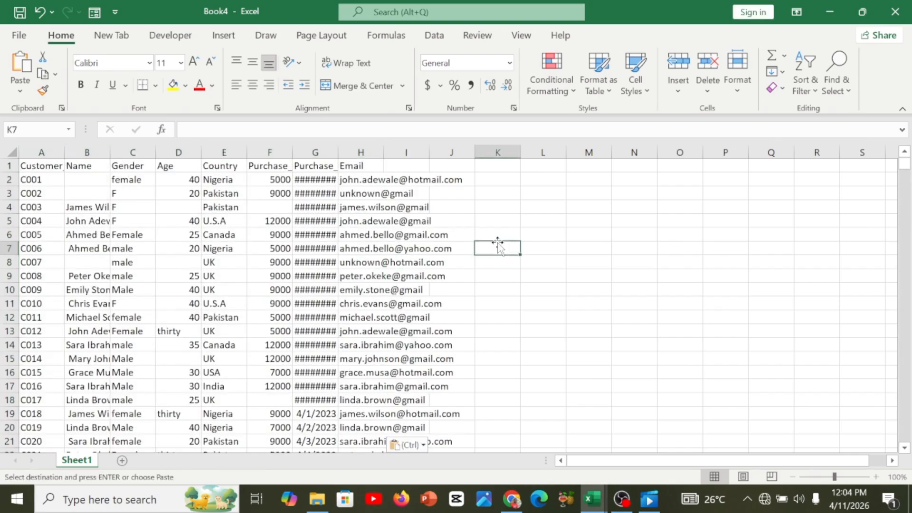
{"action": "key", "text": "ctrl+a"}
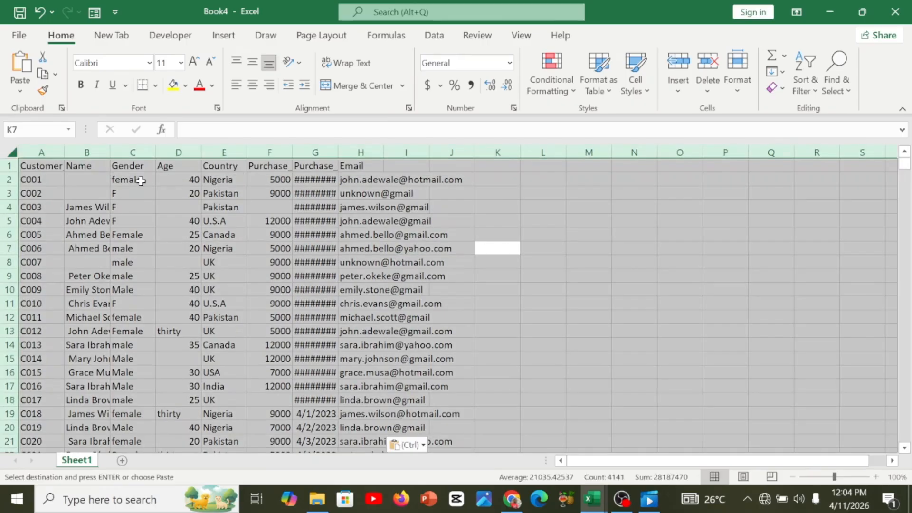
{"action": "left_click_drag", "start_coordinate": [64, 152], "coordinate": [107, 153]}
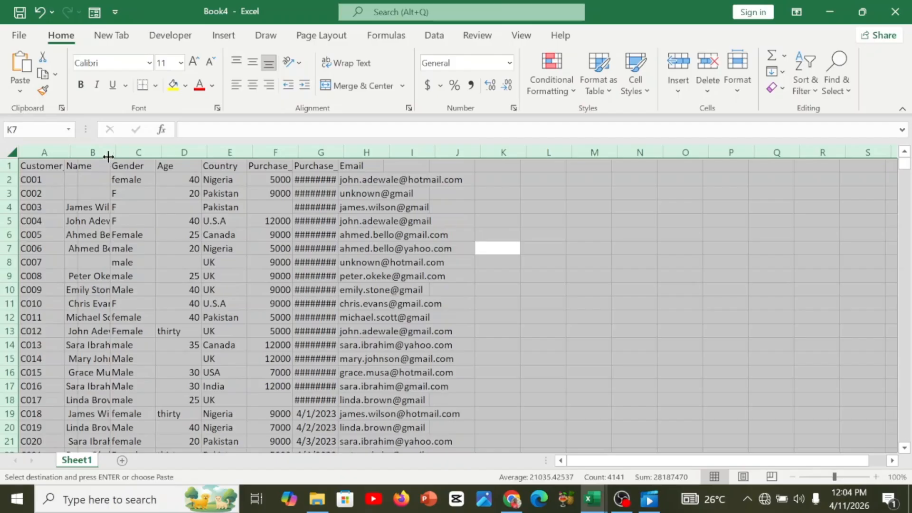
{"action": "left_click", "coordinate": [135, 203]}
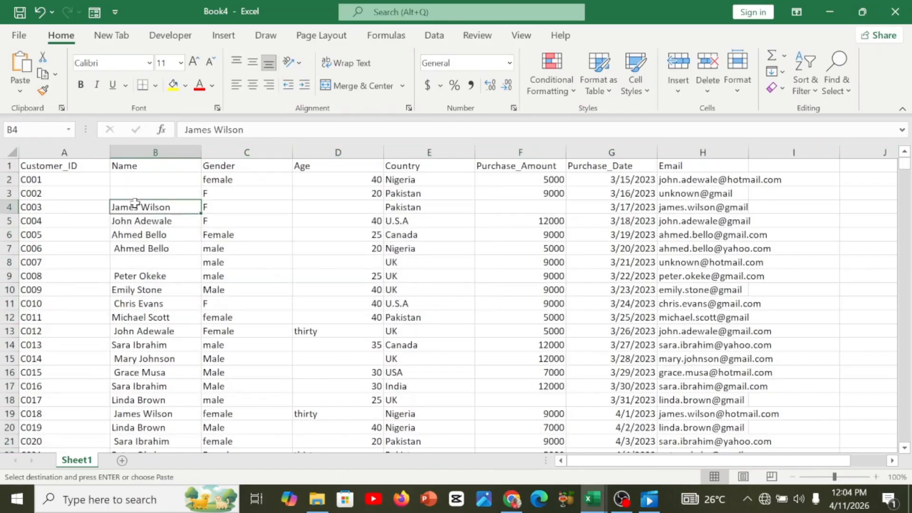
Check the copied data down to its last record and return to the Customer_ID header
{"action": "key", "text": "ctrl+Down"}
{"action": "key", "text": "Down"}
{"action": "key", "text": "ctrl+Up"}
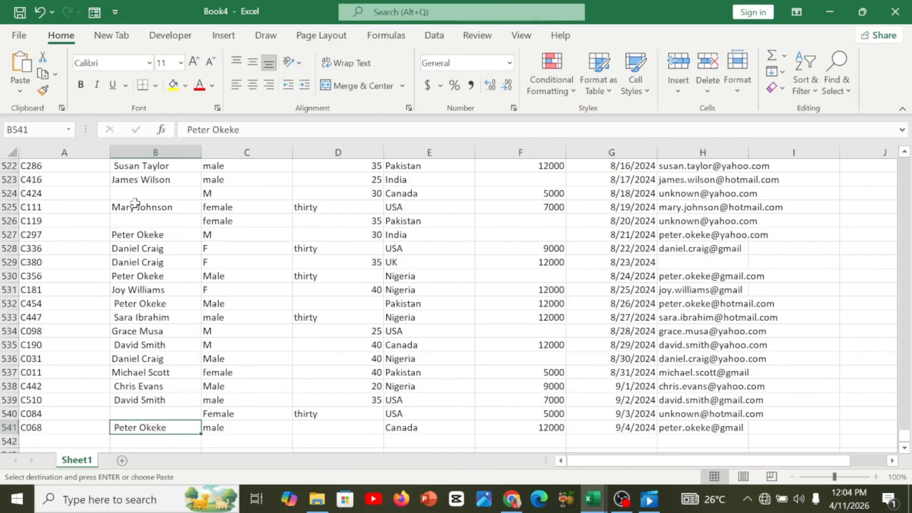
{"action": "key", "text": "ctrl+Up"}
{"action": "key", "text": "Right"}
{"action": "key", "text": "Right"}
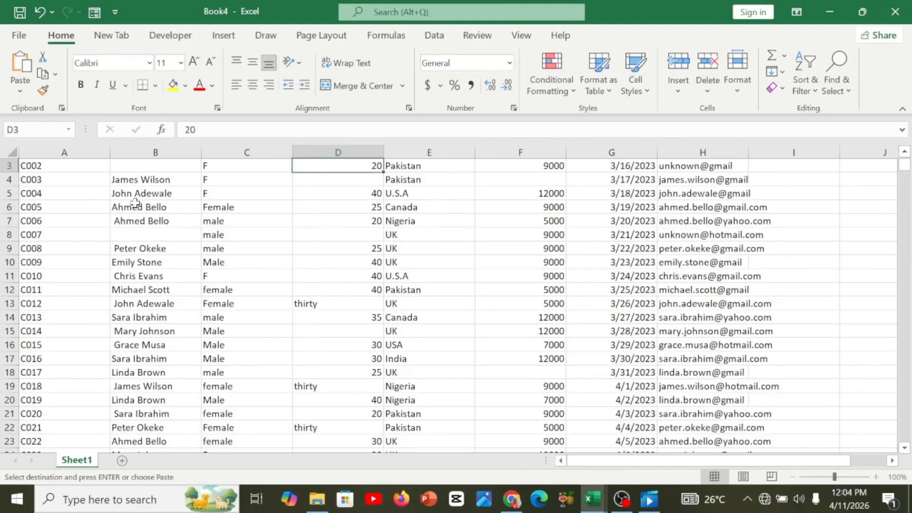
{"action": "key", "text": "Home"}
{"action": "key", "text": "Up"}
{"action": "key", "text": "Up"}
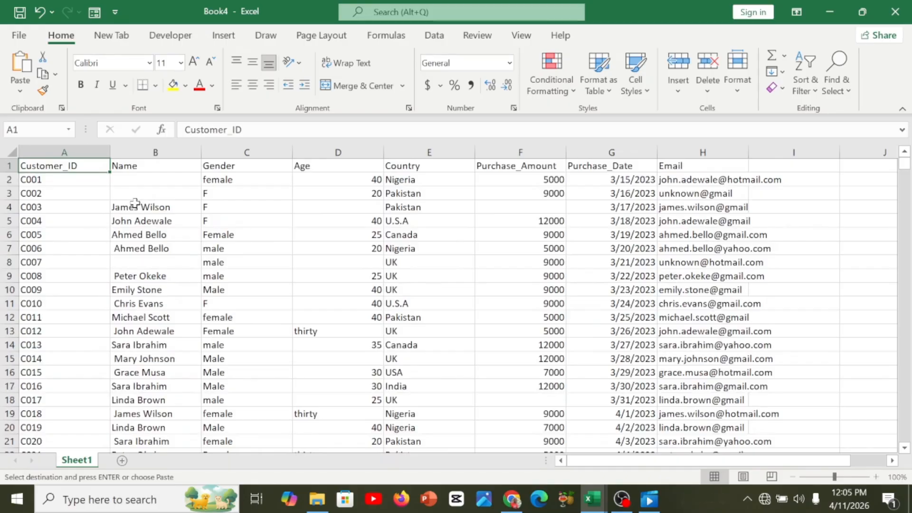
Examine the Customer_ID column from its header to the last record for repeated IDs
{"action": "key", "text": "Down"}
{"action": "key", "text": "Down"}
{"action": "key", "text": "Up"}
{"action": "key", "text": "Up"}
{"action": "key", "text": "Down"}
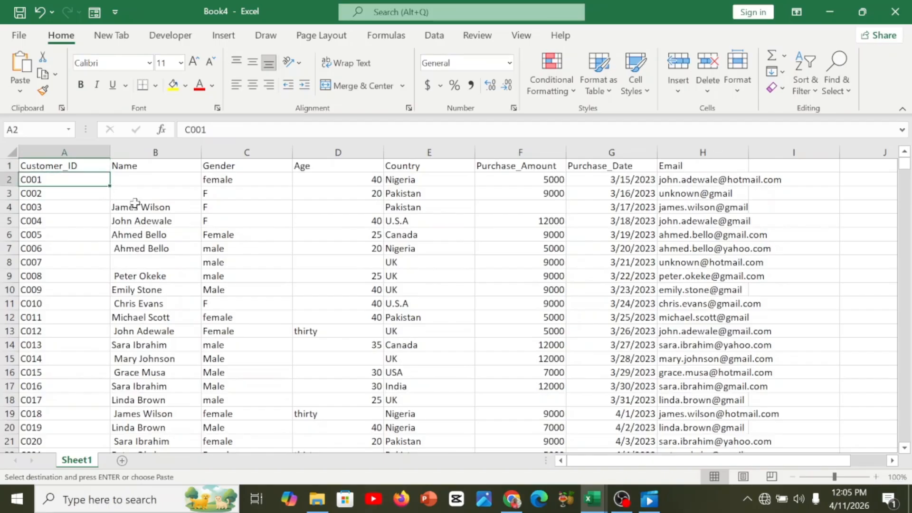
{"action": "key", "text": "Down"}
{"action": "key", "text": "ctrl+Down"}
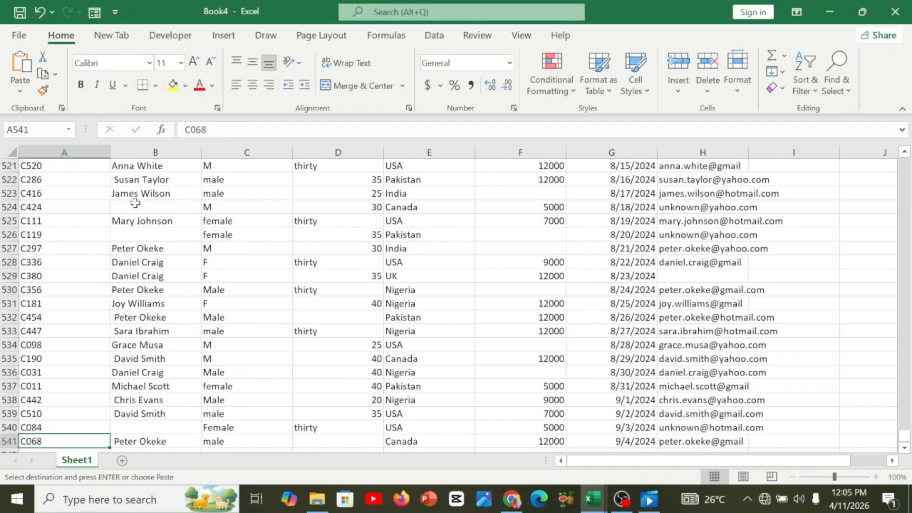
{"action": "key", "text": "ctrl+Up"}
{"action": "key", "text": "Down"}
{"action": "key", "text": "ctrl+Down"}
{"action": "key", "text": "ctrl+Up"}
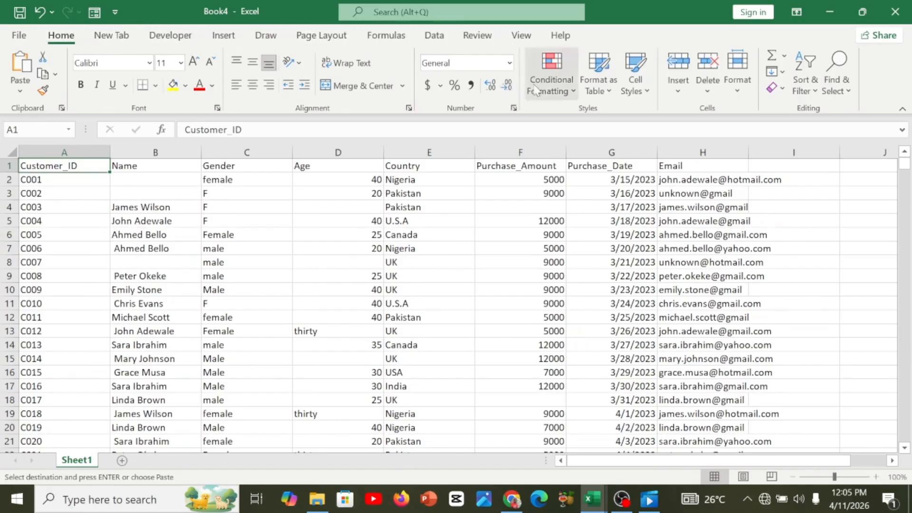
Highlight duplicate values in the whole Customer_ID column with conditional formatting, using Light Red Fill with Dark Red Text
{"action": "left_click", "coordinate": [552, 84]}
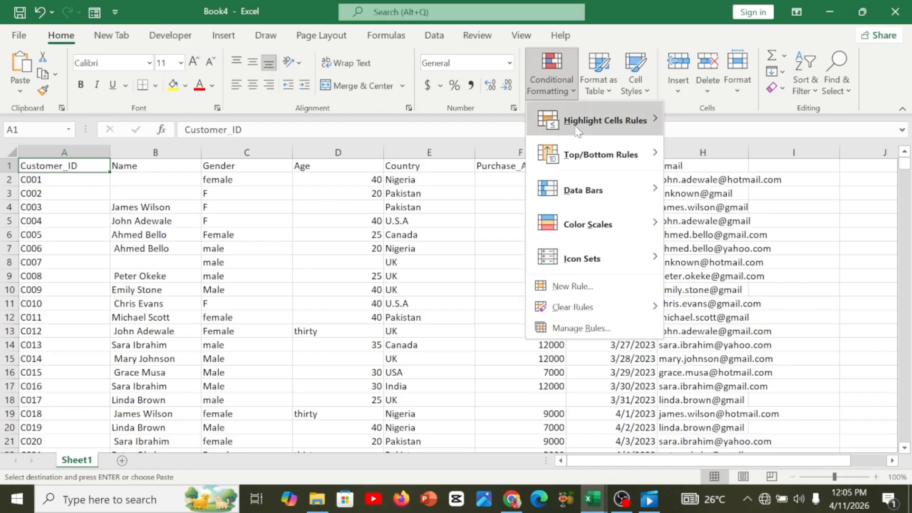
{"action": "left_click", "coordinate": [222, 238]}
{"action": "left_click", "coordinate": [71, 148]}
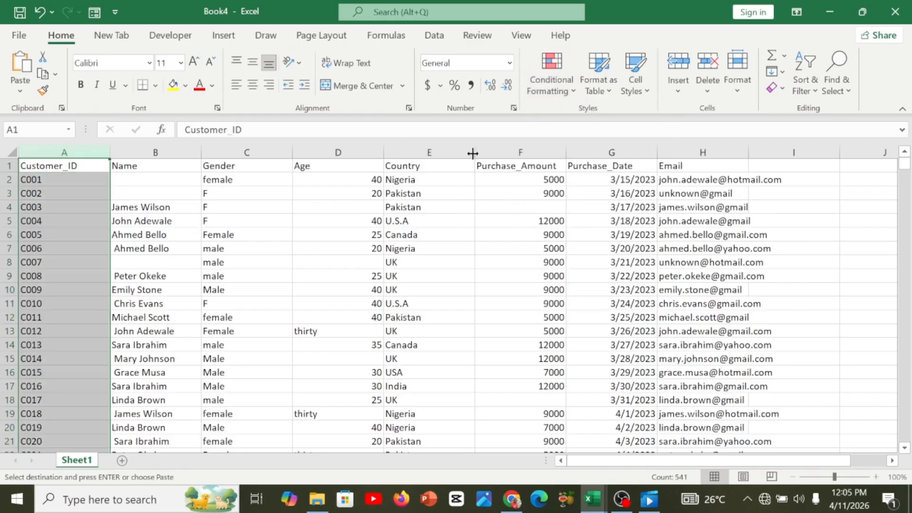
{"action": "left_click", "coordinate": [552, 86]}
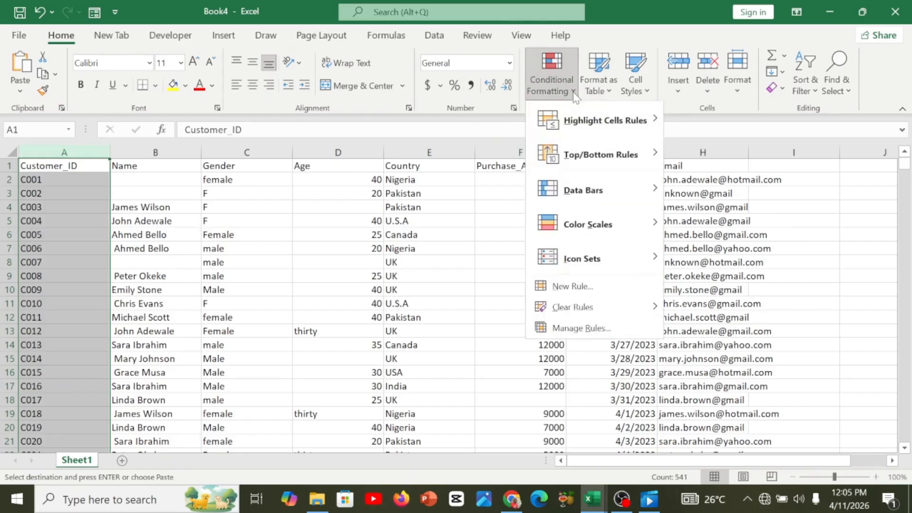
{"action": "mouse_move", "coordinate": [597, 128]}
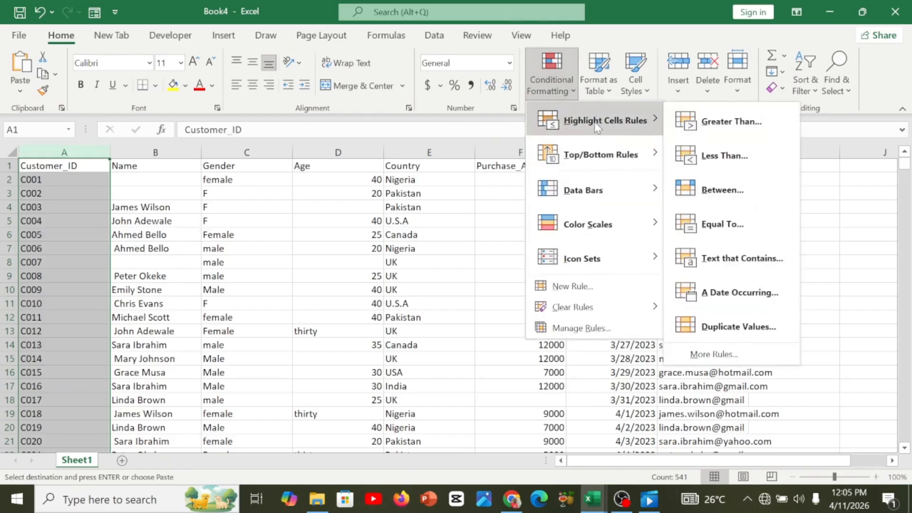
{"action": "left_click", "coordinate": [733, 327]}
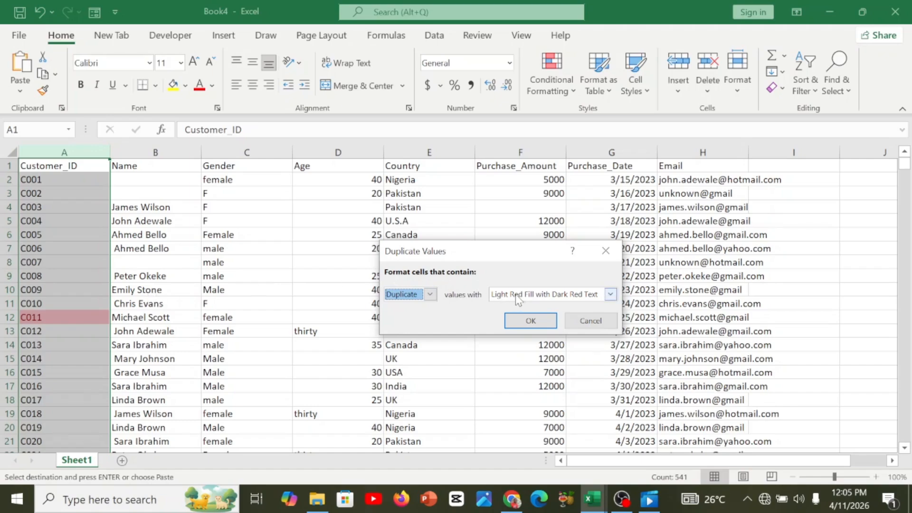
{"action": "left_click", "coordinate": [531, 321]}
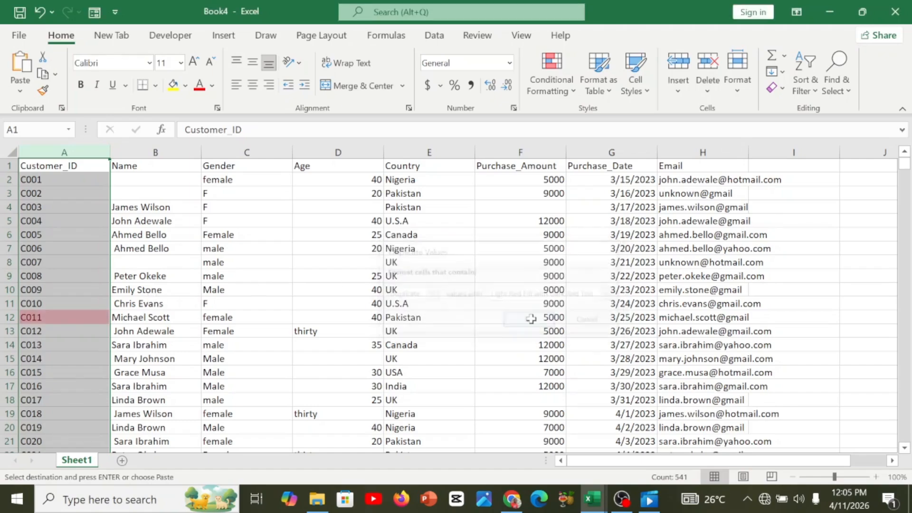
Inspect the highlighted duplicate IDs from row 12 down to the end of the Customer_ID column
{"action": "left_click", "coordinate": [178, 314]}
{"action": "key", "text": "Left"}
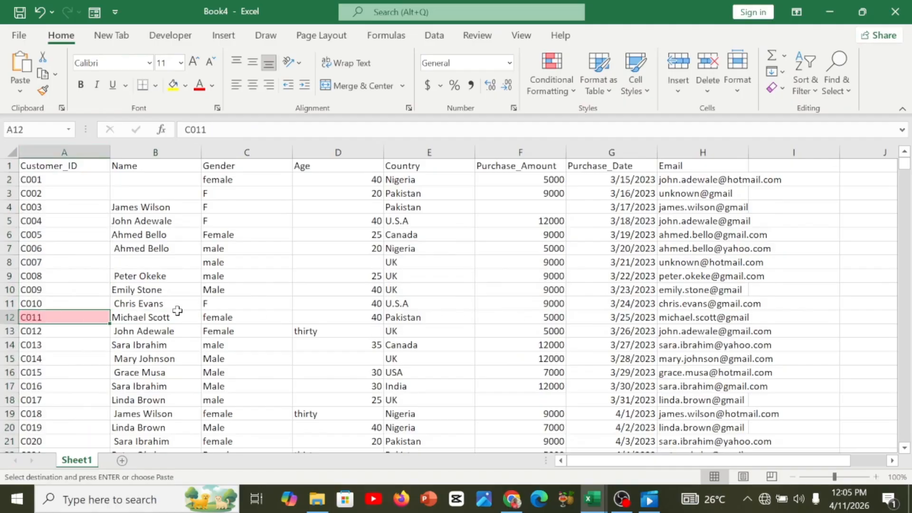
{"action": "key", "text": "Down"}
{"action": "key", "text": "ctrl+Down"}
{"action": "key", "text": "Down"}
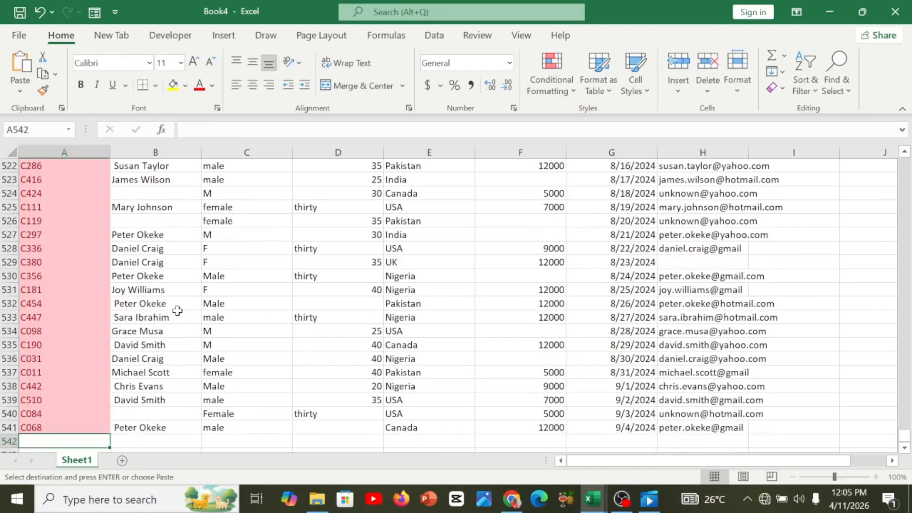
Review the highlighted duplicate IDs upward from the last record in the Customer_ID column, ending at the header
{"action": "key", "text": "Up"}
{"action": "key", "text": "Up"}
{"action": "key", "text": "Up"}
{"action": "key", "text": "Up"}
{"action": "key", "text": "Up"}
{"action": "key", "text": "Up"}
{"action": "key", "text": "Up"}
{"action": "key", "text": "Up"}
{"action": "key", "text": "Up"}
{"action": "key", "text": "Up"}
{"action": "key", "text": "Up"}
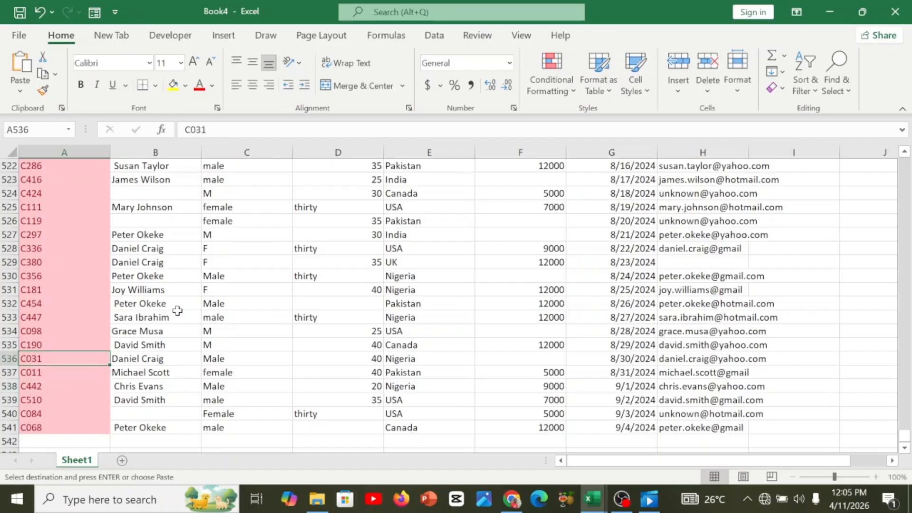
{"action": "key", "text": "Up"}
{"action": "key", "text": "Up"}
{"action": "key", "text": "Up"}
{"action": "key", "text": "Up"}
{"action": "key", "text": "Up"}
{"action": "key", "text": "Up"}
{"action": "key", "text": "Up"}
{"action": "key", "text": "Up"}
{"action": "key", "text": "Up"}
{"action": "key", "text": "Up"}
{"action": "key", "text": "Up"}
{"action": "key", "text": "Up"}
{"action": "key", "text": "Up"}
{"action": "key", "text": "Up"}
{"action": "key", "text": "Up"}
{"action": "key", "text": "Up"}
{"action": "key", "text": "Up"}
{"action": "key", "text": "Up"}
{"action": "key", "text": "Up"}
{"action": "key", "text": "Up"}
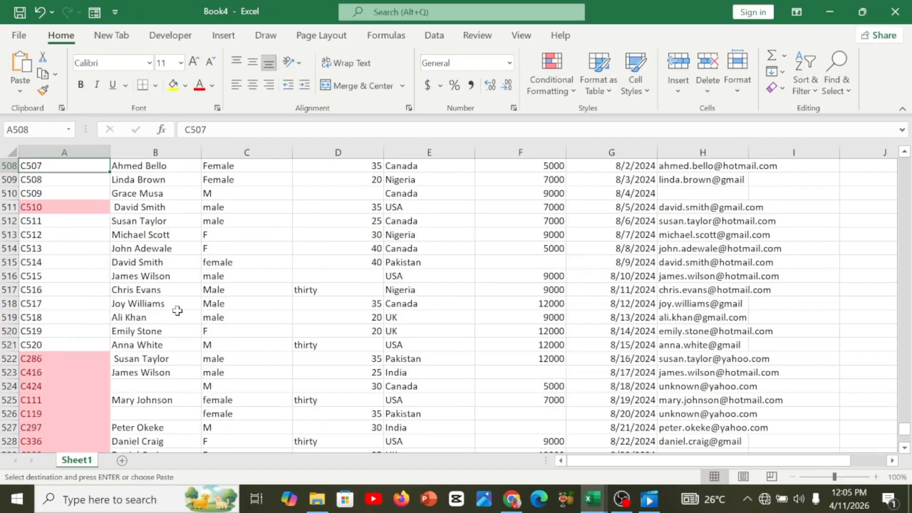
{"action": "key", "text": "Up"}
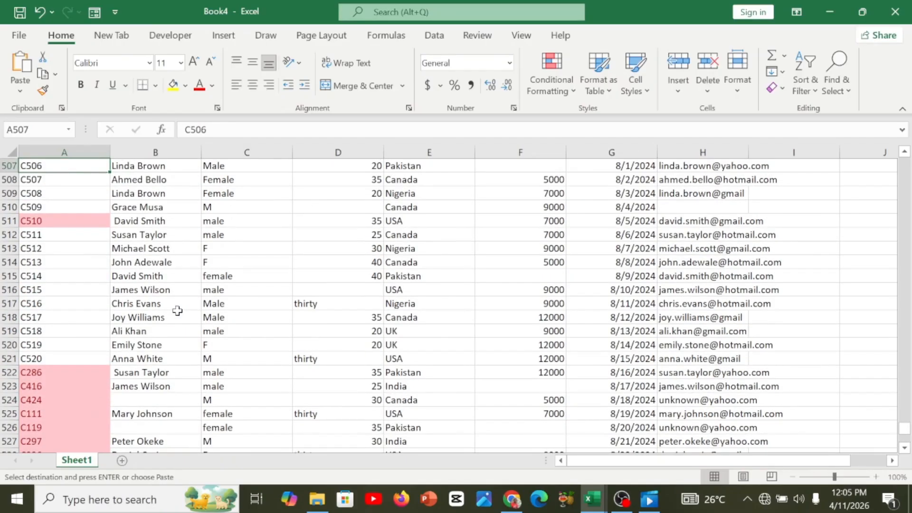
{"action": "key", "text": "ctrl+Up"}
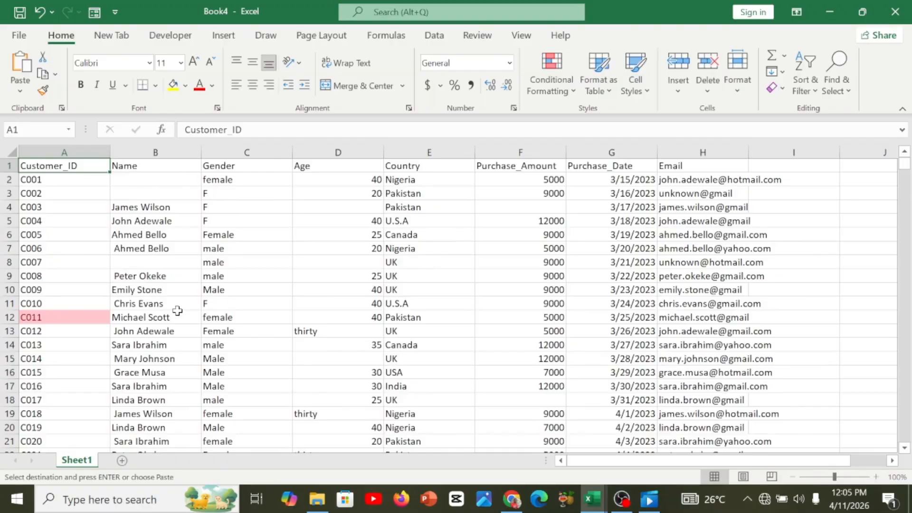
Compare the highlighted C011 near the start of the Customer_ID column with the duplicate entries among the last records
{"action": "left_click", "coordinate": [79, 300]}
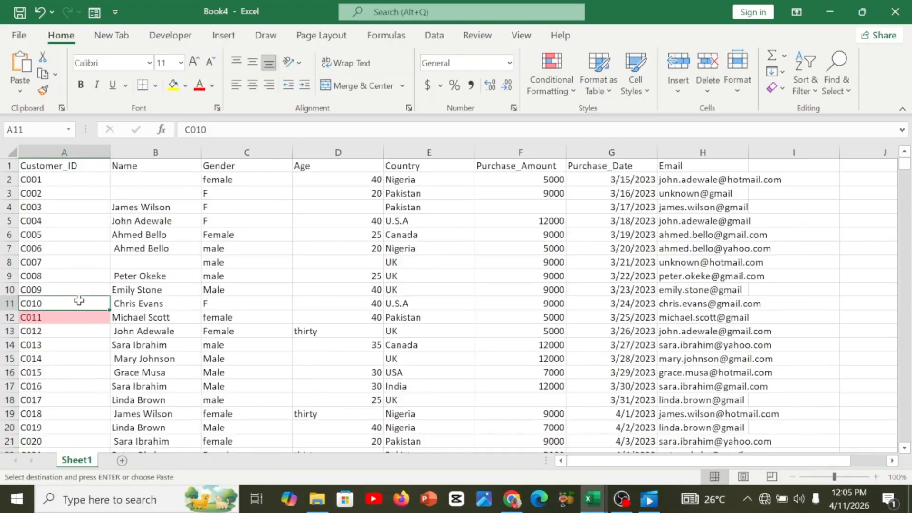
{"action": "key", "text": "ctrl+Down"}
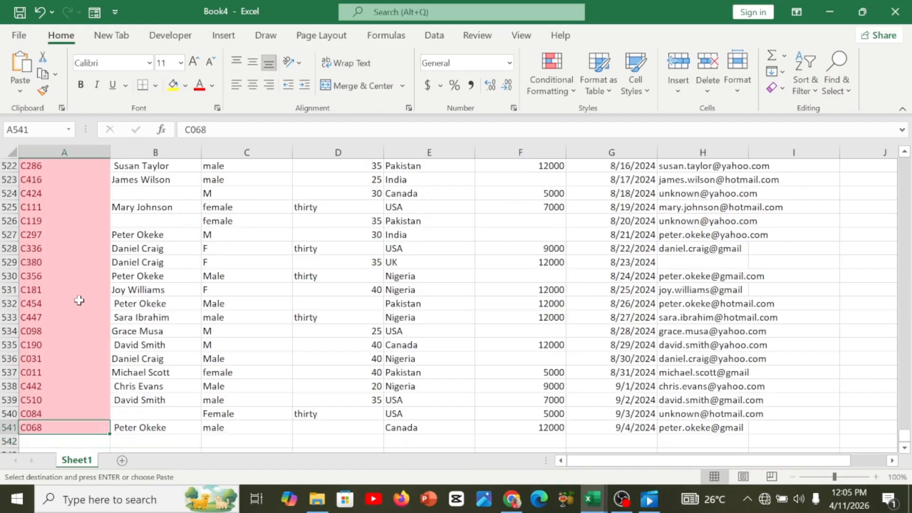
{"action": "key", "text": "Up"}
{"action": "key", "text": "Up"}
{"action": "key", "text": "Up"}
{"action": "key", "text": "Up"}
{"action": "key", "text": "Up"}
{"action": "key", "text": "Up"}
{"action": "key", "text": "Up"}
{"action": "key", "text": "Up"}
{"action": "key", "text": "Up"}
{"action": "key", "text": "Up"}
{"action": "key", "text": "Up"}
{"action": "key", "text": "Up"}
{"action": "key", "text": "Up"}
{"action": "key", "text": "Up"}
{"action": "key", "text": "Up"}
{"action": "key", "text": "Up"}
{"action": "key", "text": "Up"}
{"action": "key", "text": "Up"}
{"action": "key", "text": "Up"}
{"action": "key", "text": "Up"}
{"action": "key", "text": "Up"}
{"action": "key", "text": "Up"}
{"action": "key", "text": "Up"}
{"action": "key", "text": "Up"}
{"action": "key", "text": "Up"}
{"action": "key", "text": "Up"}
{"action": "key", "text": "Up"}
{"action": "key", "text": "Up"}
{"action": "key", "text": "Up"}
{"action": "key", "text": "Up"}
{"action": "key", "text": "Up"}
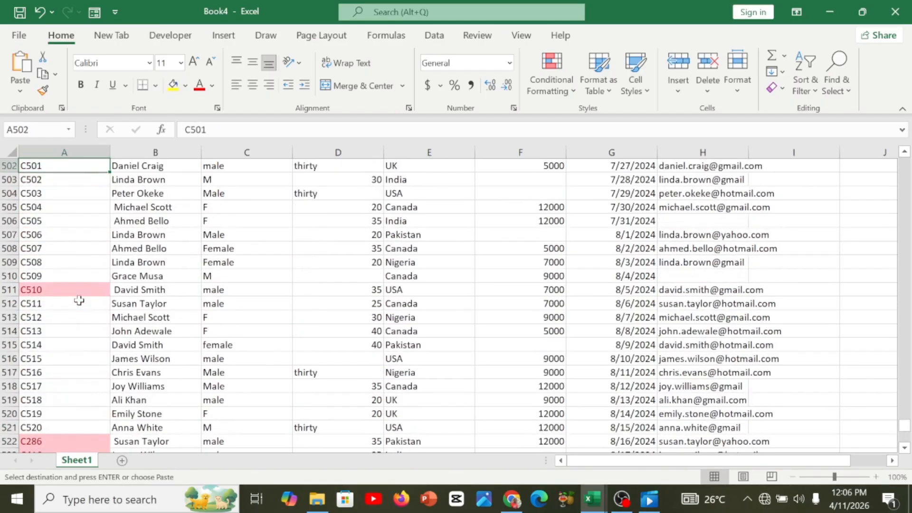
{"action": "key", "text": "ctrl+Up"}
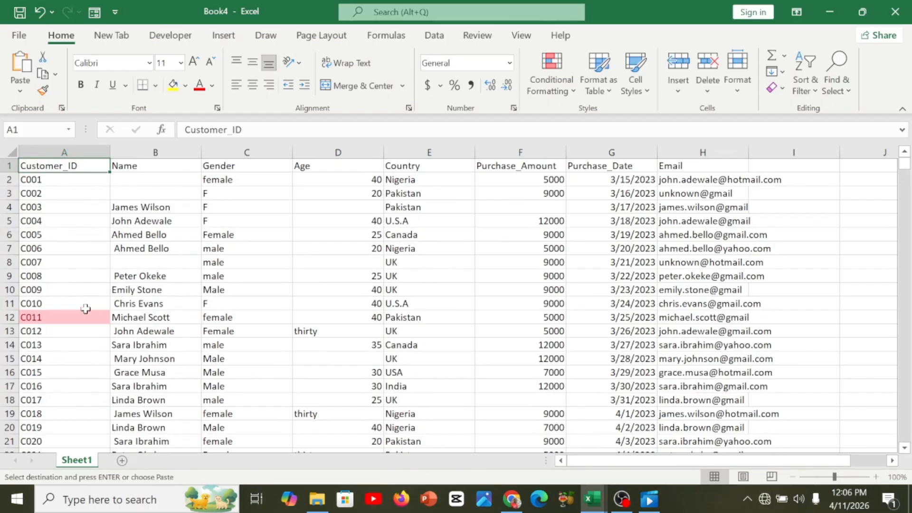
{"action": "left_click", "coordinate": [83, 309]}
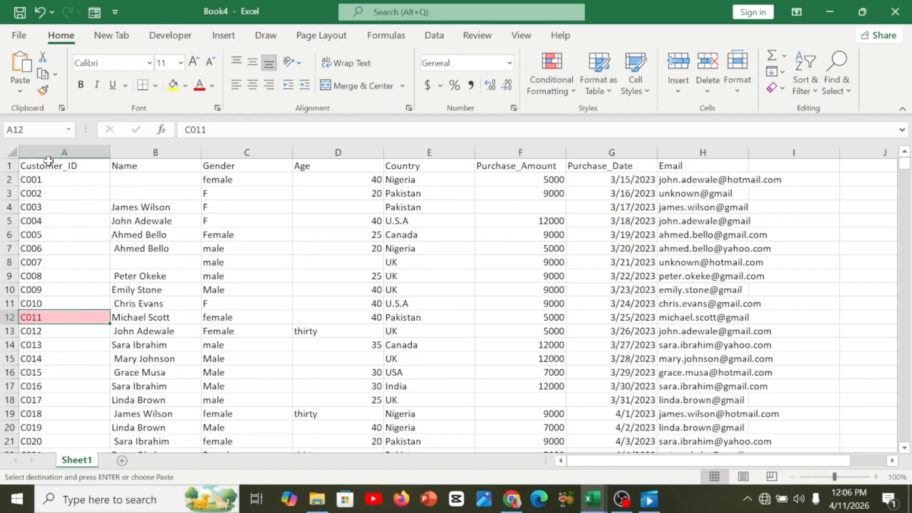
Open Remove Duplicates for the dataset and exclude every column except Customer_ID from the comparison
{"action": "left_click", "coordinate": [48, 149]}
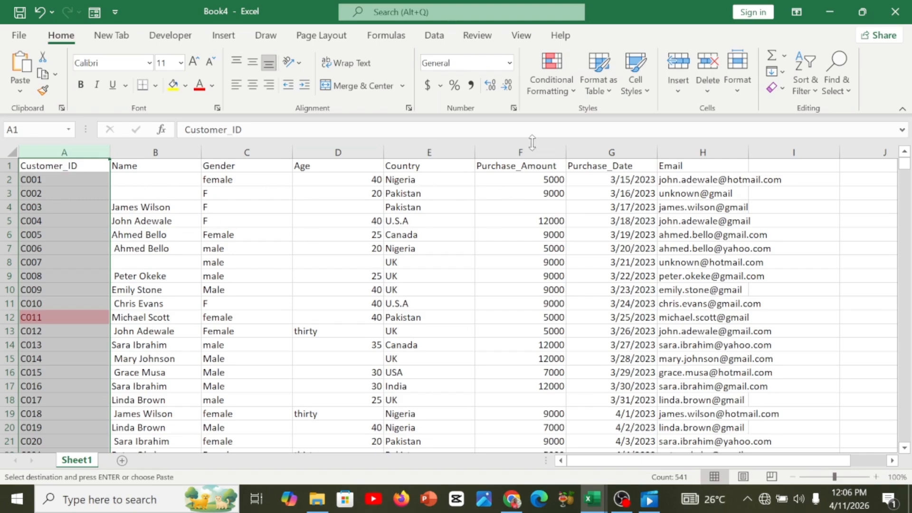
{"action": "left_click", "coordinate": [433, 38]}
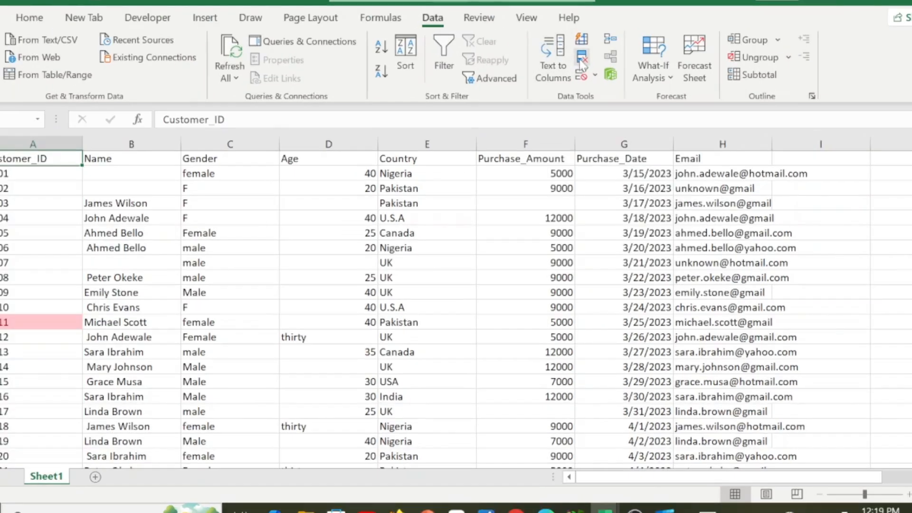
{"action": "left_click", "coordinate": [580, 62]}
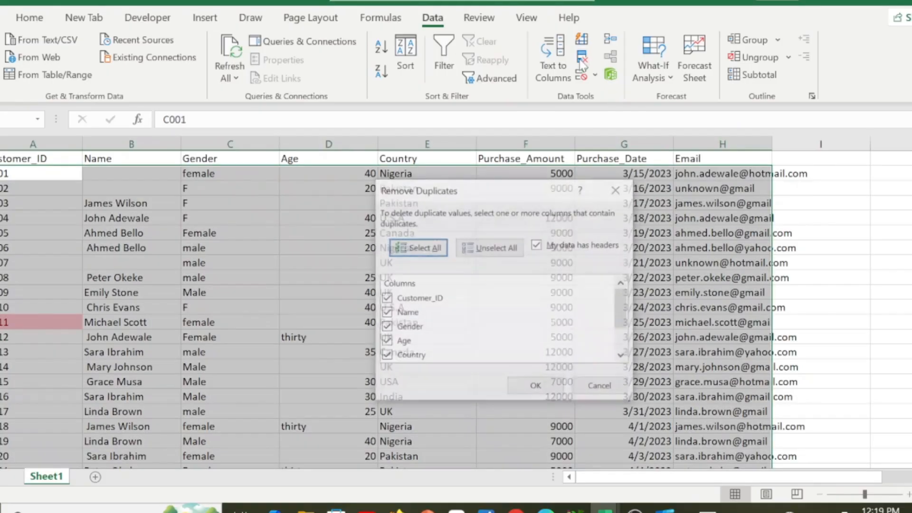
{"action": "left_click", "coordinate": [385, 355]}
{"action": "left_click", "coordinate": [385, 342]}
{"action": "left_click", "coordinate": [385, 326]}
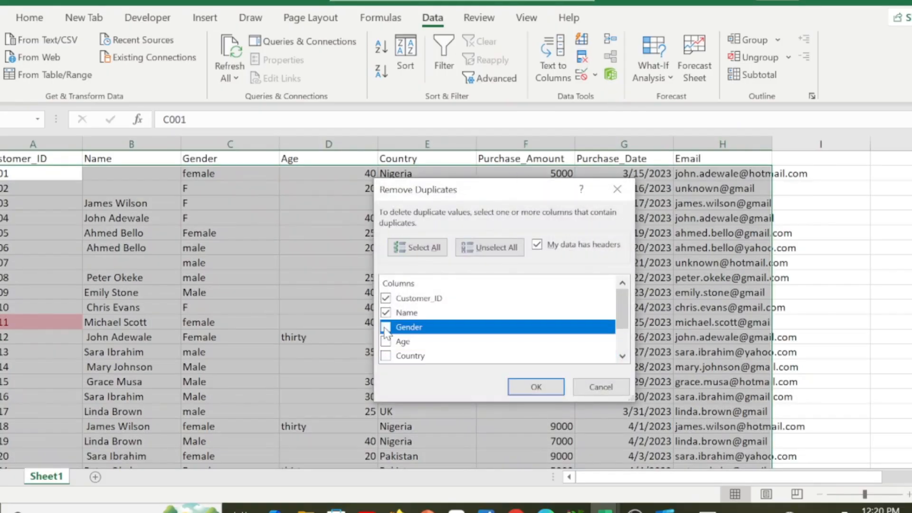
{"action": "left_click", "coordinate": [385, 312]}
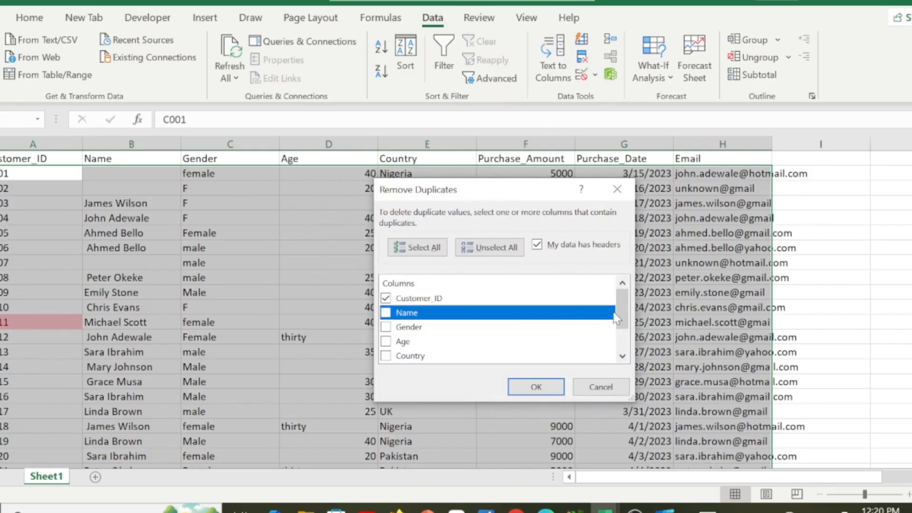
{"action": "left_click_drag", "start_coordinate": [617, 311], "coordinate": [617, 331]}
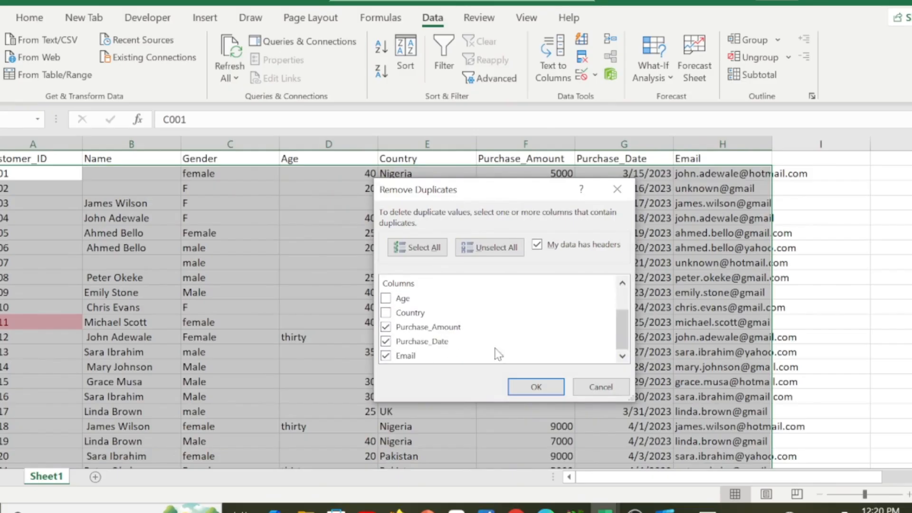
{"action": "left_click", "coordinate": [385, 356]}
{"action": "left_click", "coordinate": [386, 341]}
{"action": "left_click", "coordinate": [386, 327]}
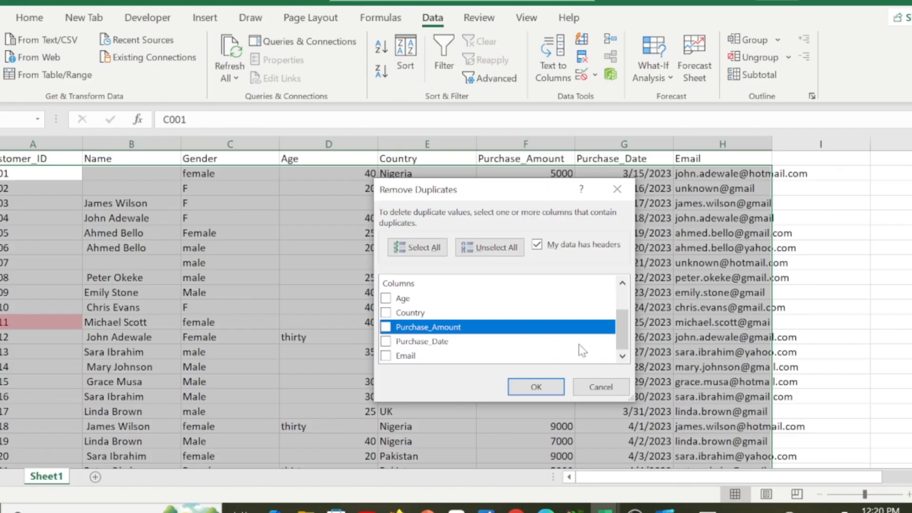
{"action": "scroll", "coordinate": [623, 348], "scroll_direction": "up", "scroll_amount": 2}
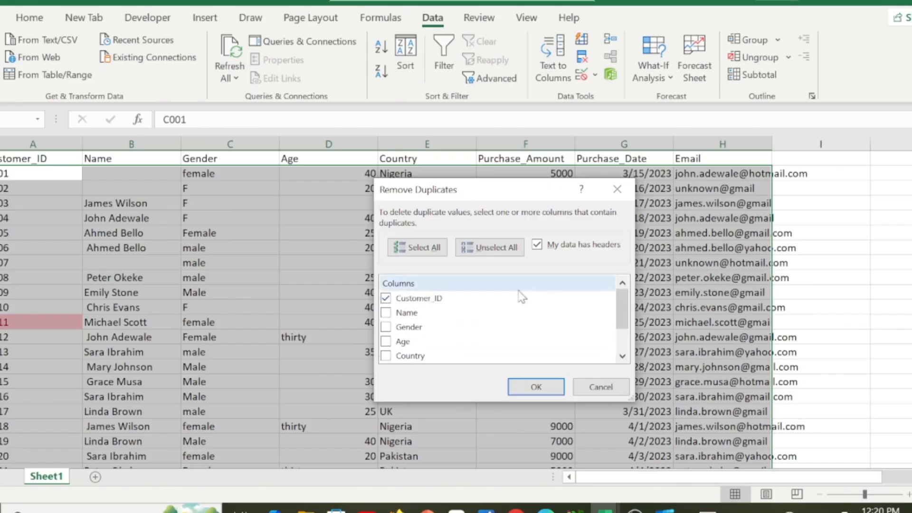
Try including all columns in the duplicate comparison again, excluding Name, Gender and Age individually
{"action": "left_click", "coordinate": [418, 249]}
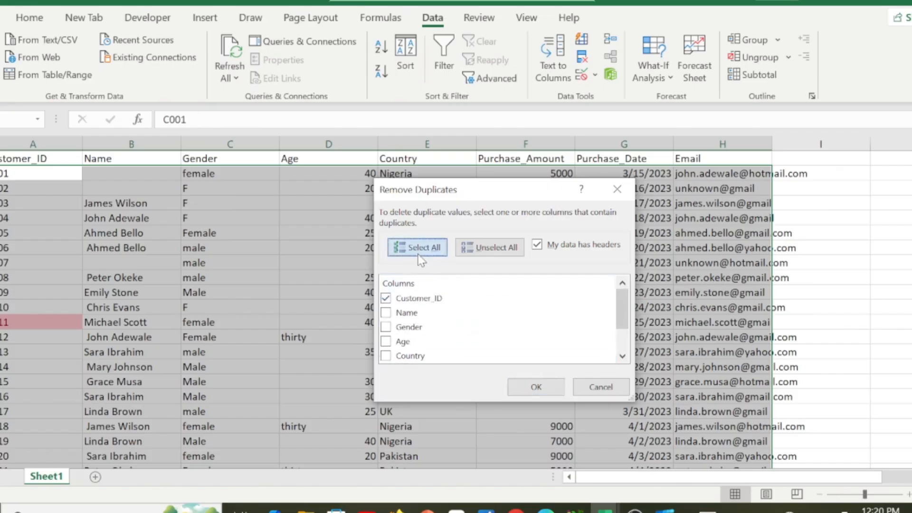
{"action": "left_click", "coordinate": [386, 312]}
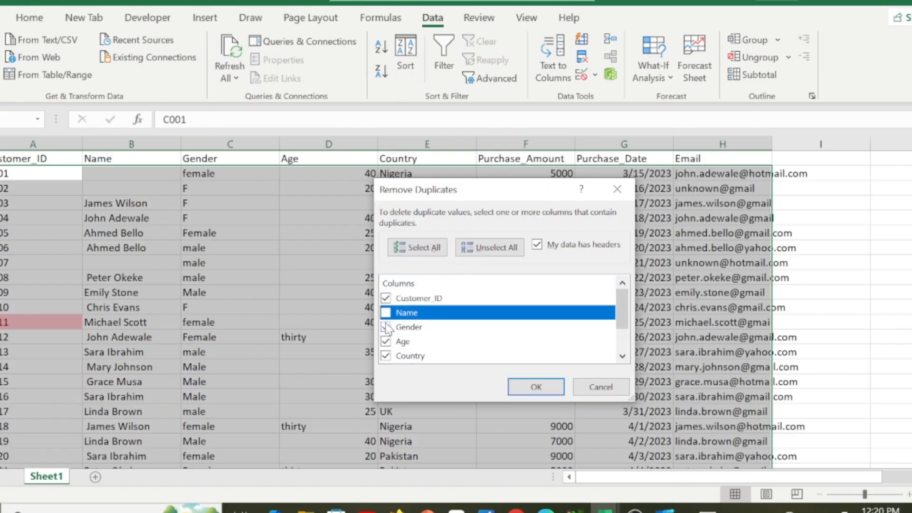
{"action": "left_click", "coordinate": [385, 327]}
{"action": "left_click", "coordinate": [386, 341]}
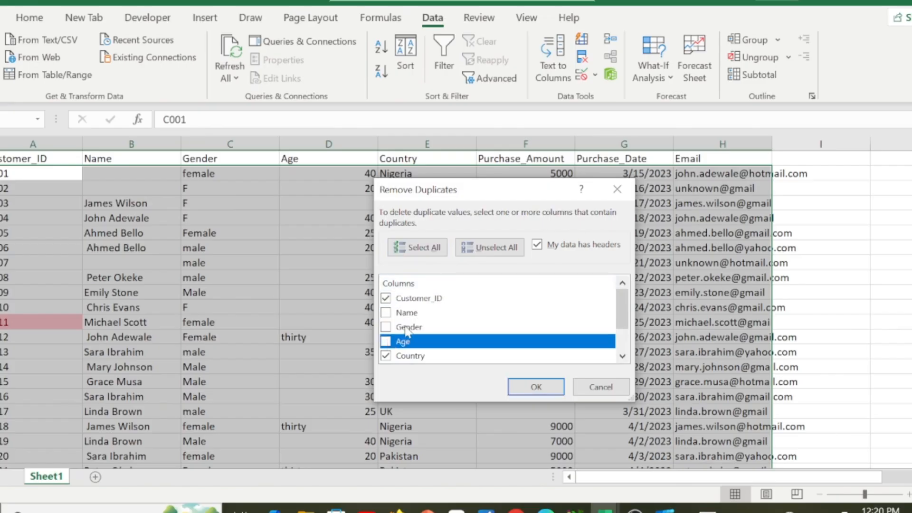
Unselect all comparison columns, choose only Customer_ID, and remove the duplicate records
{"action": "left_click", "coordinate": [500, 247]}
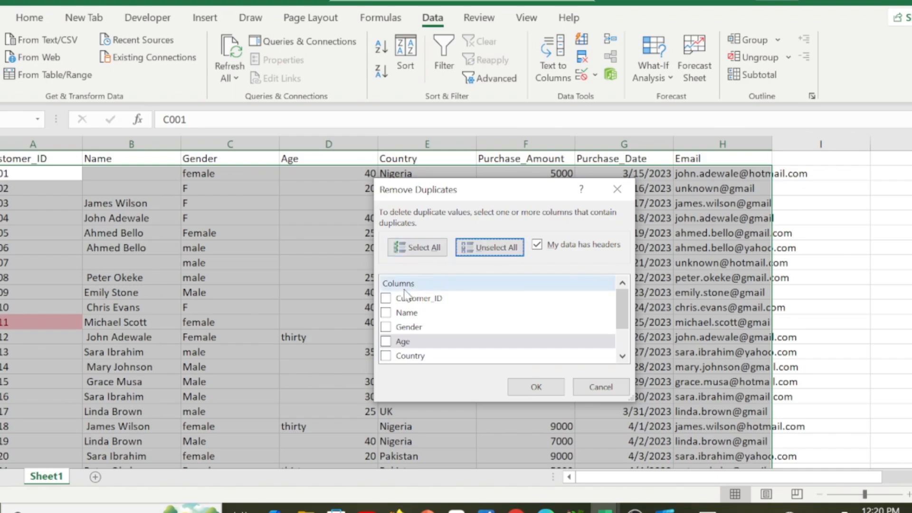
{"action": "left_click", "coordinate": [387, 299]}
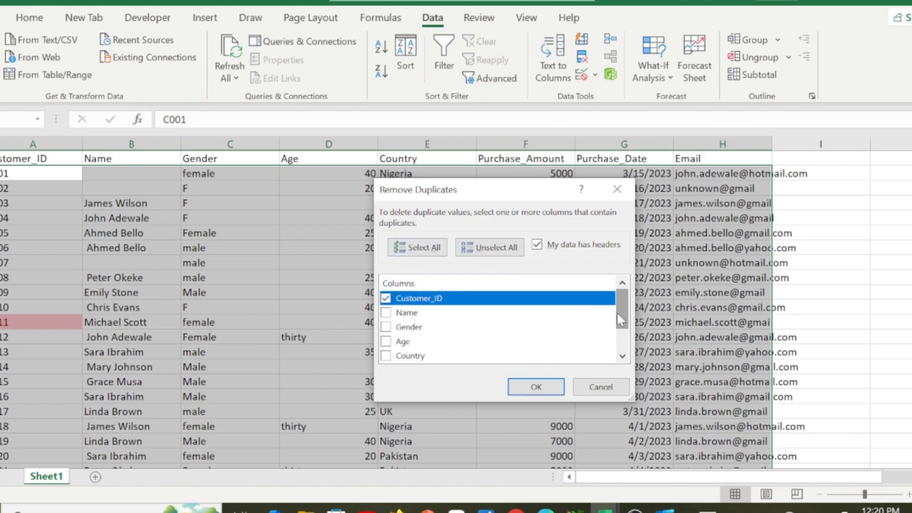
{"action": "scroll", "coordinate": [620, 314], "scroll_direction": "down", "scroll_amount": 2}
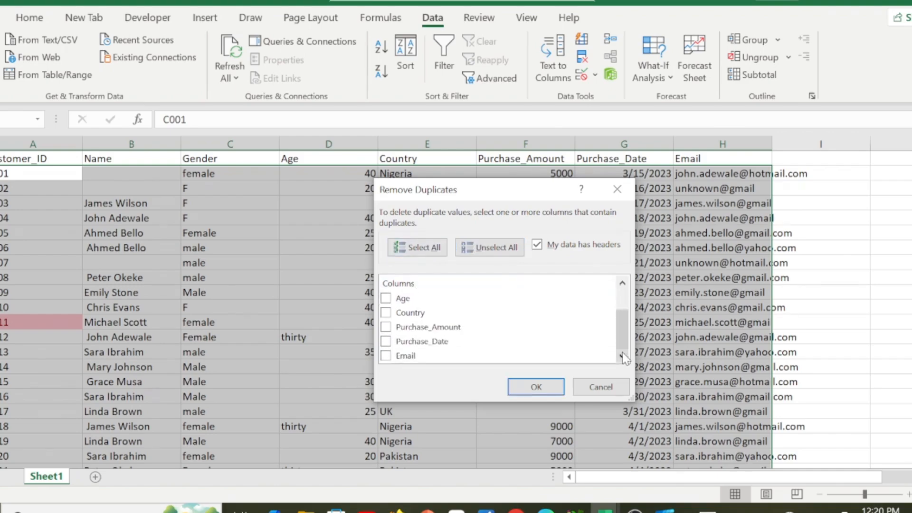
{"action": "scroll", "coordinate": [615, 308], "scroll_direction": "up", "scroll_amount": 3}
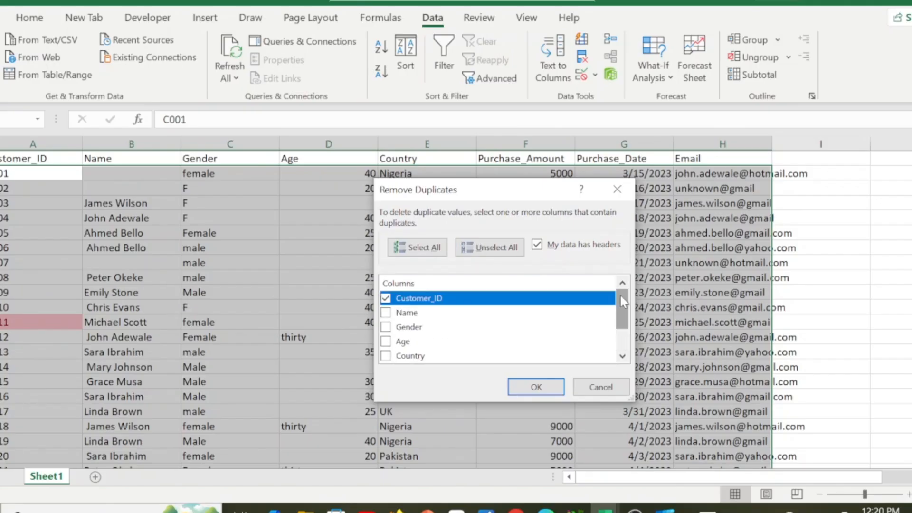
{"action": "left_click", "coordinate": [535, 387]}
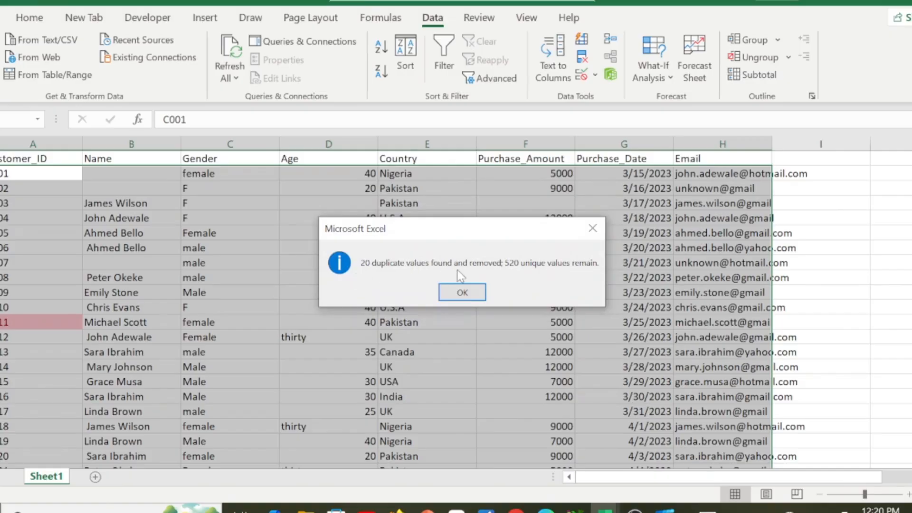
{"action": "left_click", "coordinate": [468, 296]}
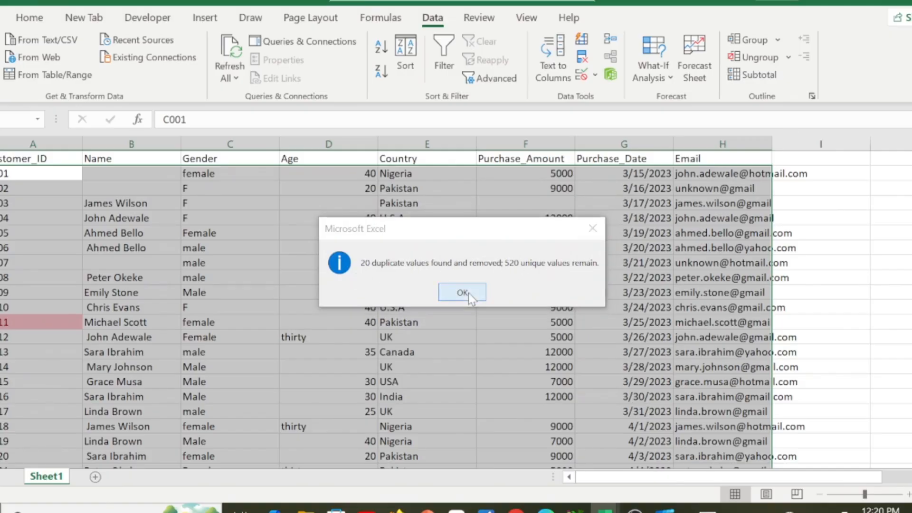
Check the deduplicated Customer_ID column from C011 down to its last record and return to the header
{"action": "left_click", "coordinate": [121, 323]}
{"action": "key", "text": "Left"}
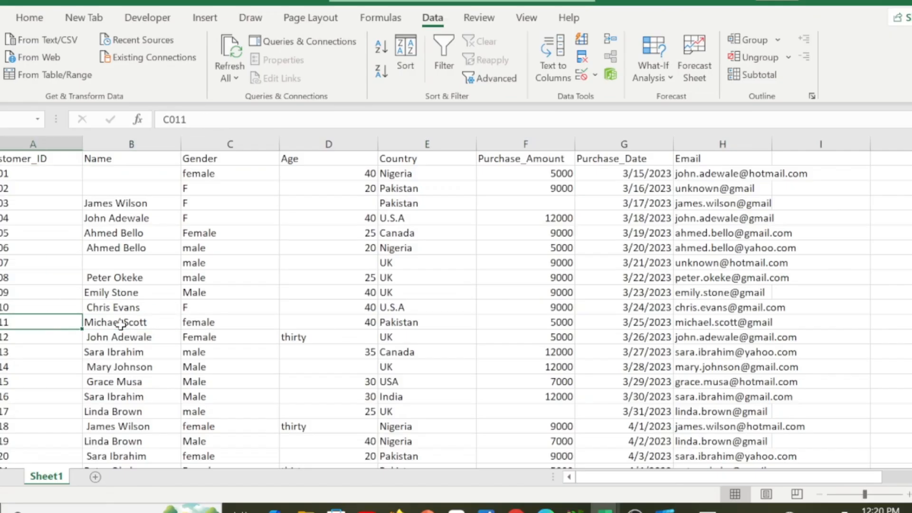
{"action": "key", "text": "ctrl+Down"}
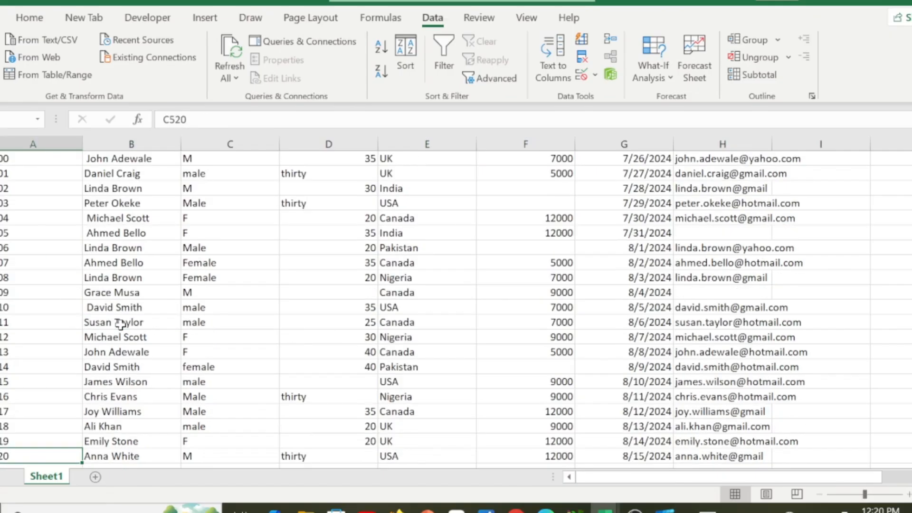
{"action": "key", "text": "ctrl+Up"}
Examine the first records of the Name column for blank cells and stray leading spaces
{"action": "key", "text": "Right"}
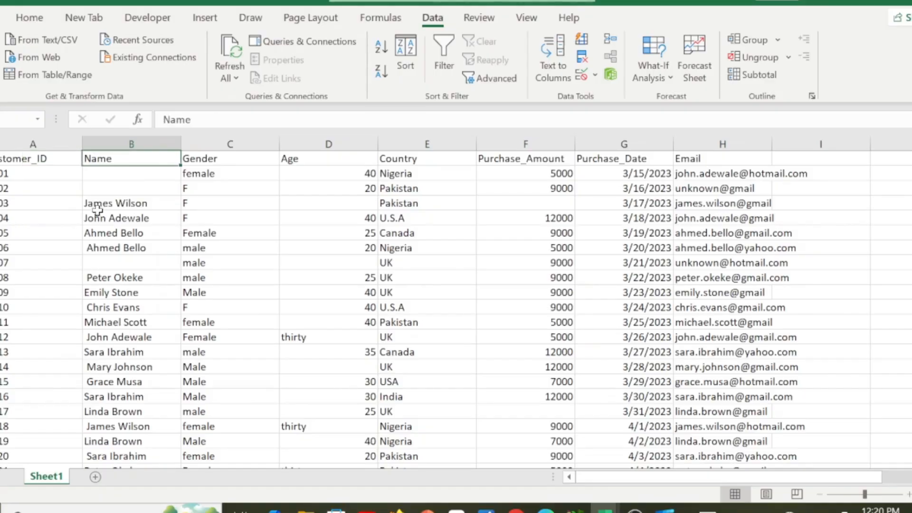
{"action": "left_click", "coordinate": [116, 198]}
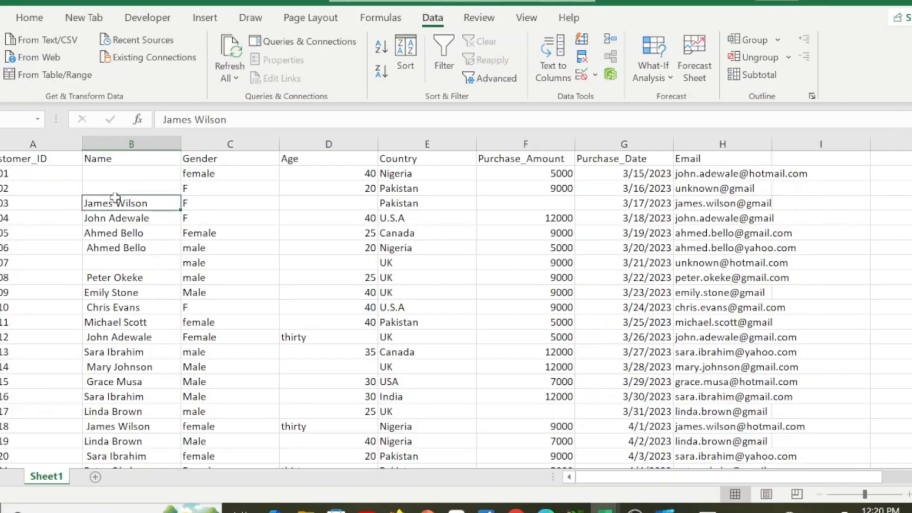
{"action": "key", "text": "Up"}
{"action": "key", "text": "Up"}
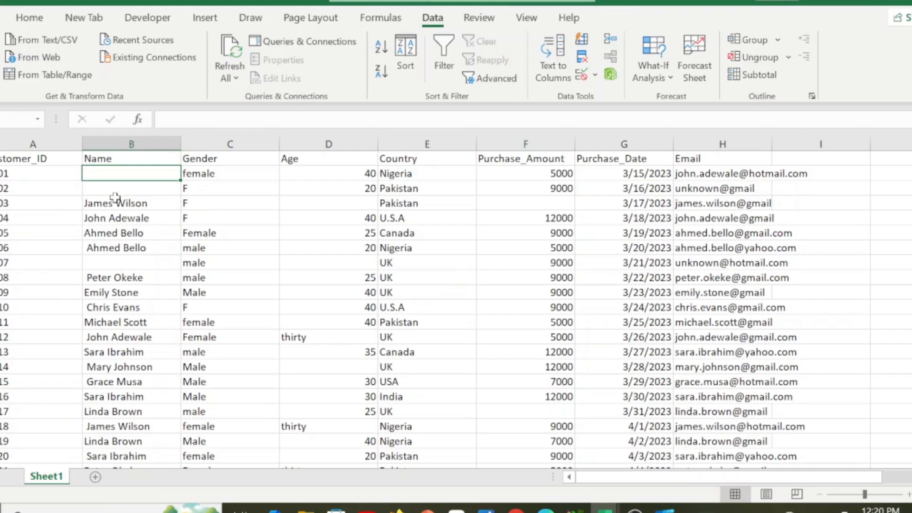
{"action": "key", "text": "Down"}
{"action": "key", "text": "Down"}
{"action": "key", "text": "Up"}
{"action": "key", "text": "Up"}
{"action": "key", "text": "Down"}
{"action": "key", "text": "Down"}
{"action": "key", "text": "Down"}
{"action": "key", "text": "Down"}
{"action": "key", "text": "Down"}
{"action": "key", "text": "Down"}
{"action": "key", "text": "Down"}
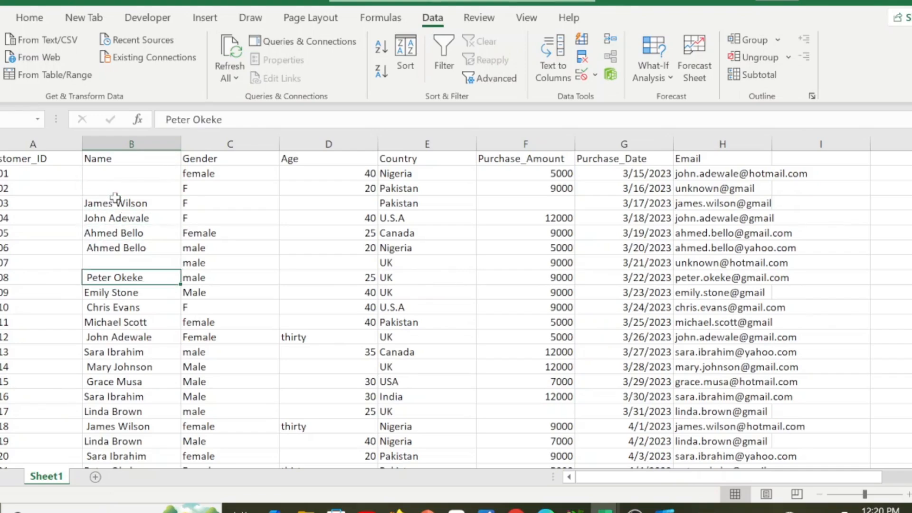
{"action": "key", "text": "Up"}
{"action": "key", "text": "Up"}
{"action": "key", "text": "Down"}
{"action": "key", "text": "Up"}
{"action": "key", "text": "Up"}
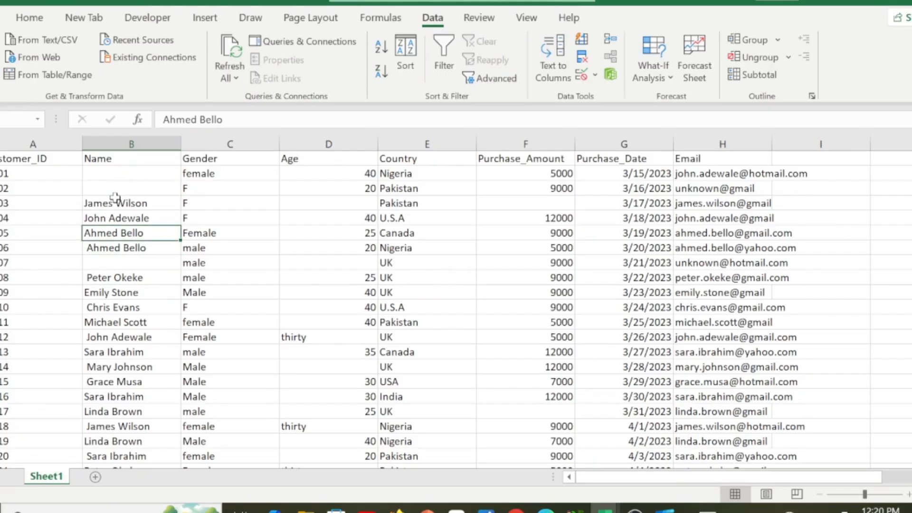
Scan further down the Name column for blank cells and leading spaces, and return to its header
{"action": "key", "text": "Down"}
{"action": "key", "text": "Down"}
{"action": "key", "text": "Down"}
{"action": "key", "text": "Down"}
{"action": "key", "text": "Down"}
{"action": "key", "text": "Down"}
{"action": "key", "text": "Down"}
{"action": "key", "text": "Down"}
{"action": "key", "text": "Down"}
{"action": "key", "text": "Down"}
{"action": "key", "text": "Down"}
{"action": "key", "text": "Down"}
{"action": "key", "text": "Down"}
{"action": "key", "text": "Down"}
{"action": "key", "text": "Down"}
{"action": "key", "text": "Down"}
{"action": "key", "text": "Down"}
{"action": "key", "text": "Down"}
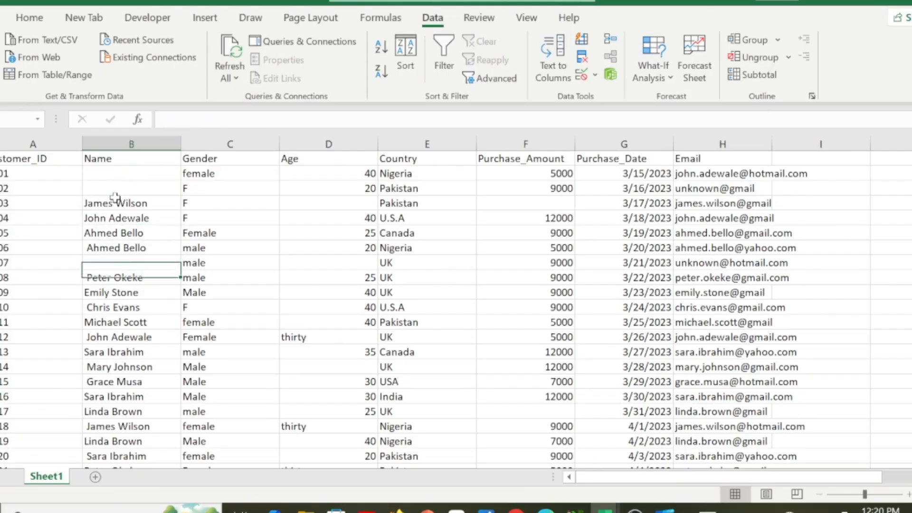
{"action": "key", "text": "Up"}
{"action": "key", "text": "Up"}
{"action": "key", "text": "Up"}
{"action": "key", "text": "Up"}
{"action": "key", "text": "Up"}
{"action": "key", "text": "Up"}
{"action": "key", "text": "Up"}
{"action": "key", "text": "Up"}
{"action": "key", "text": "Up"}
{"action": "key", "text": "Up"}
{"action": "key", "text": "Up"}
{"action": "key", "text": "Up"}
{"action": "key", "text": "Up"}
{"action": "key", "text": "Up"}
{"action": "key", "text": "Up"}
{"action": "key", "text": "Up"}
{"action": "key", "text": "Up"}
{"action": "key", "text": "Up"}
{"action": "key", "text": "Up"}
{"action": "key", "text": "Up"}
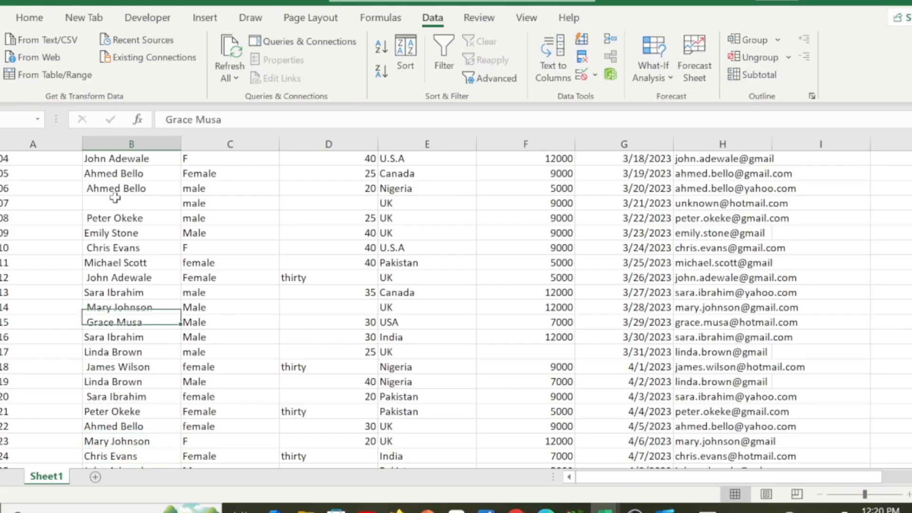
Insert an empty helper column between the Name and Gender columns
{"action": "left_click", "coordinate": [160, 142]}
{"action": "right_click", "coordinate": [162, 141]}
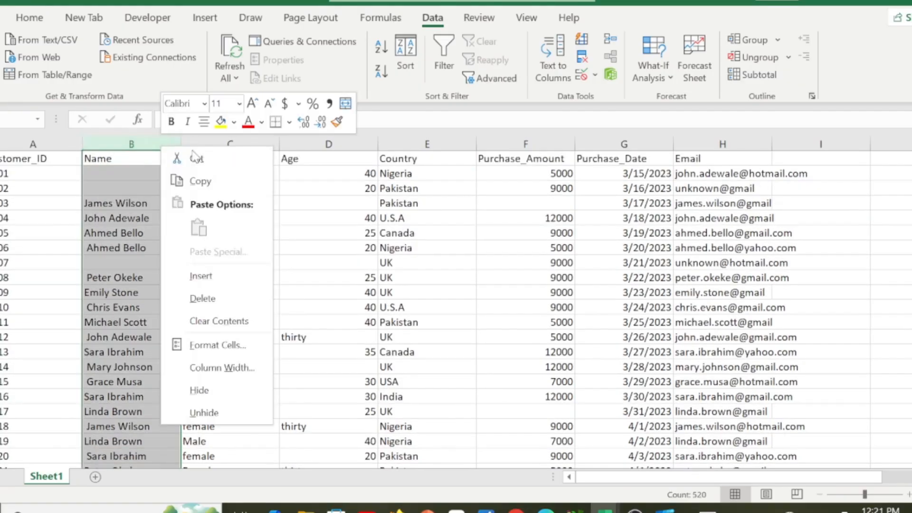
{"action": "key", "text": "Escape"}
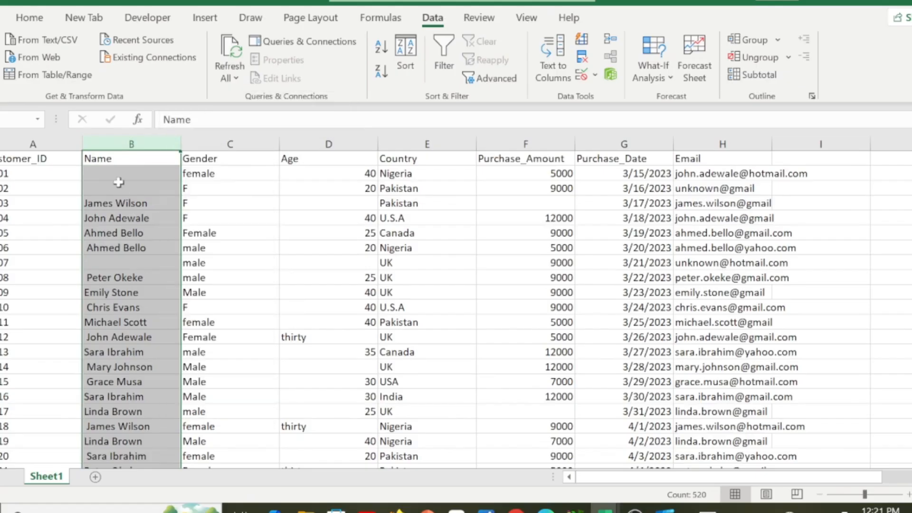
{"action": "left_click", "coordinate": [199, 138]}
{"action": "right_click", "coordinate": [199, 138]}
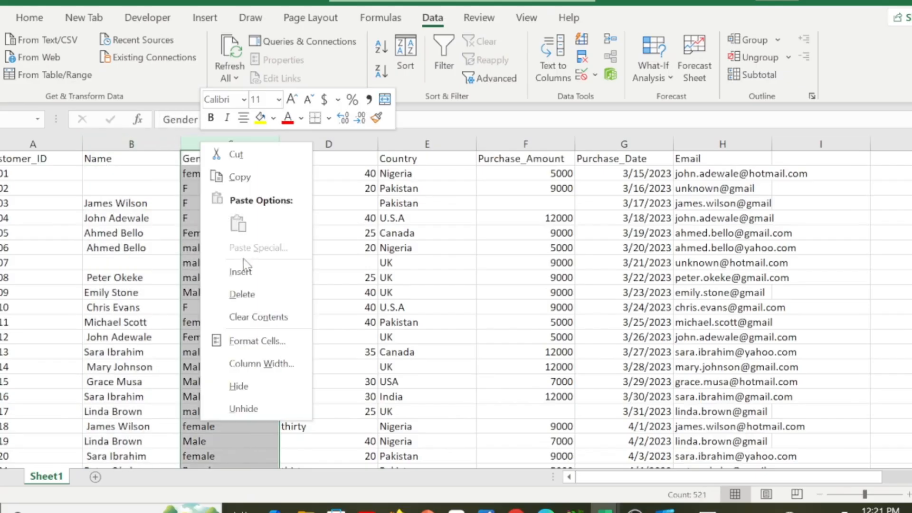
{"action": "key", "text": "Escape"}
{"action": "key", "text": "ctrl+shift+plus"}
Enter =TRIM(B2) in C2 and fill the formula down the helper column to the last record
{"action": "left_click", "coordinate": [209, 171]}
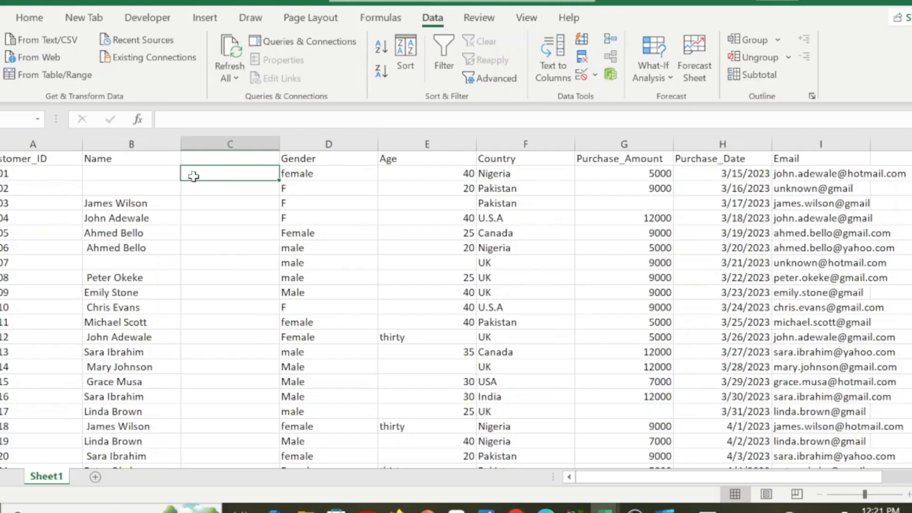
{"action": "type", "text": "="}
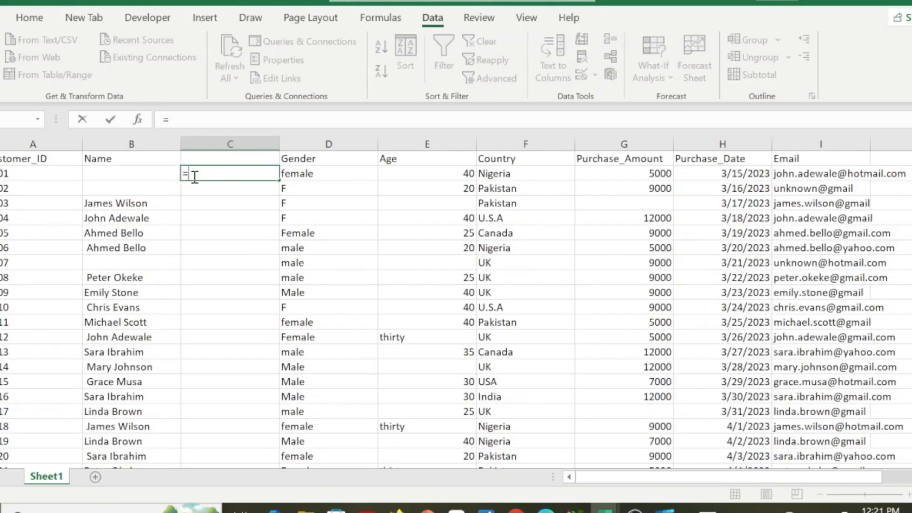
{"action": "type", "text": "tri"}
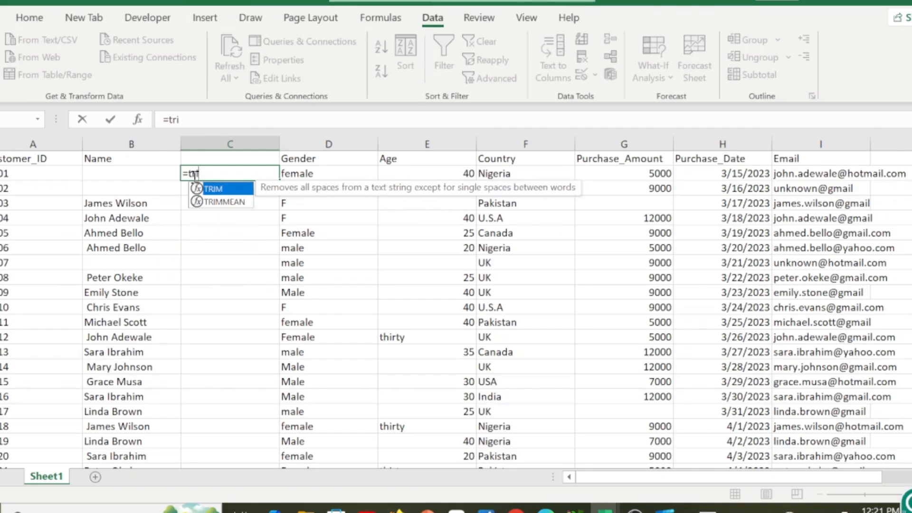
{"action": "key", "text": "Tab"}
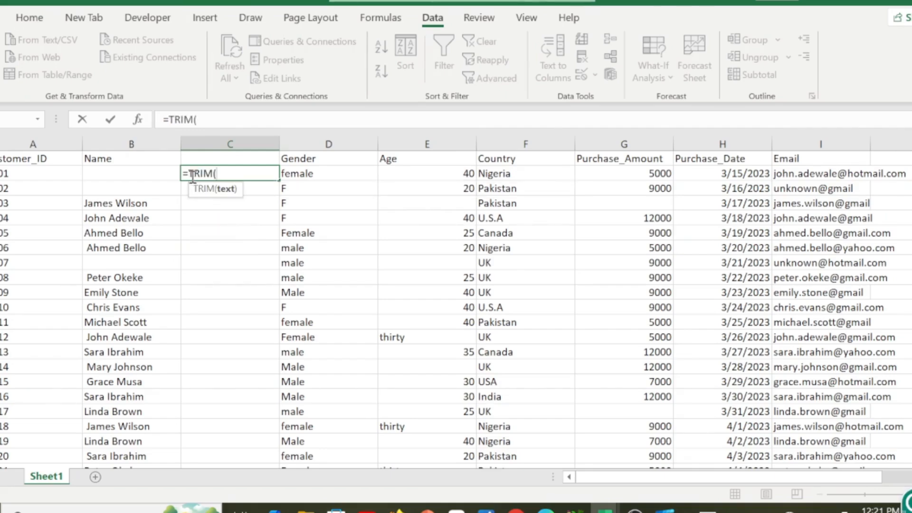
{"action": "left_click", "coordinate": [134, 179]}
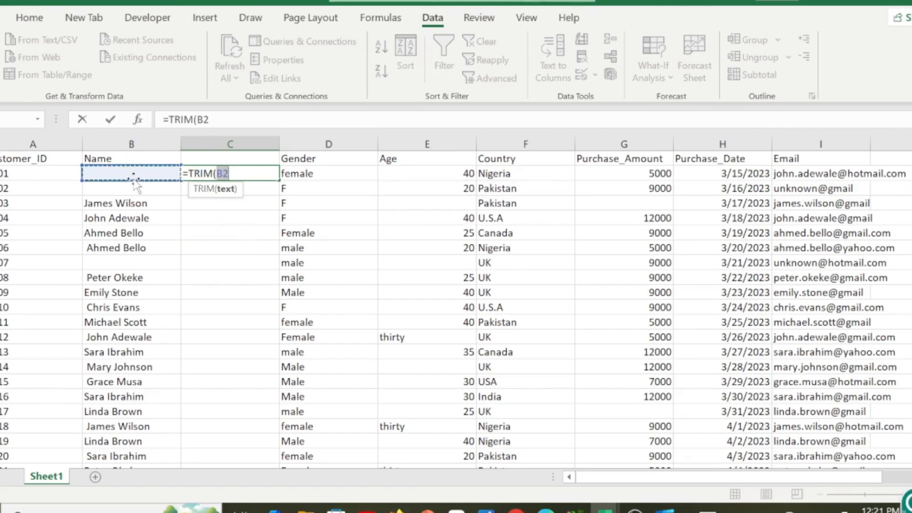
{"action": "type", "text": ")"}
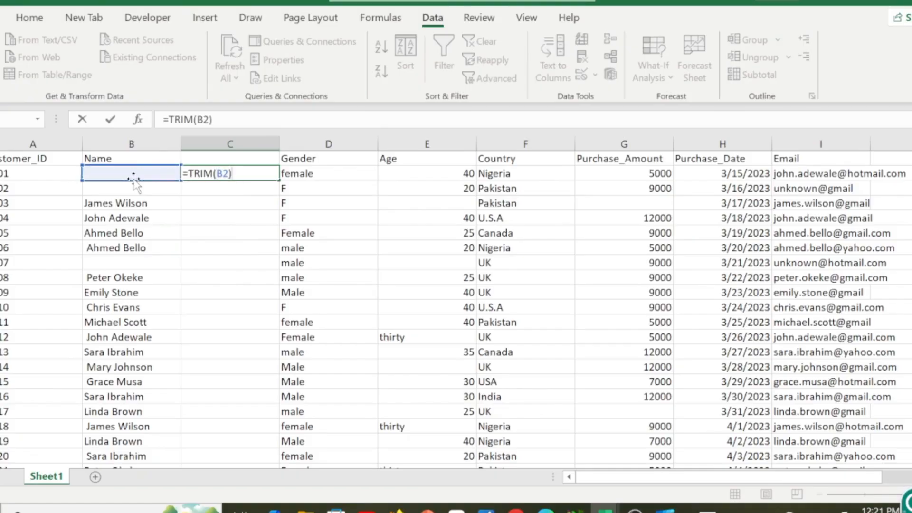
{"action": "key", "text": "ctrl+Return"}
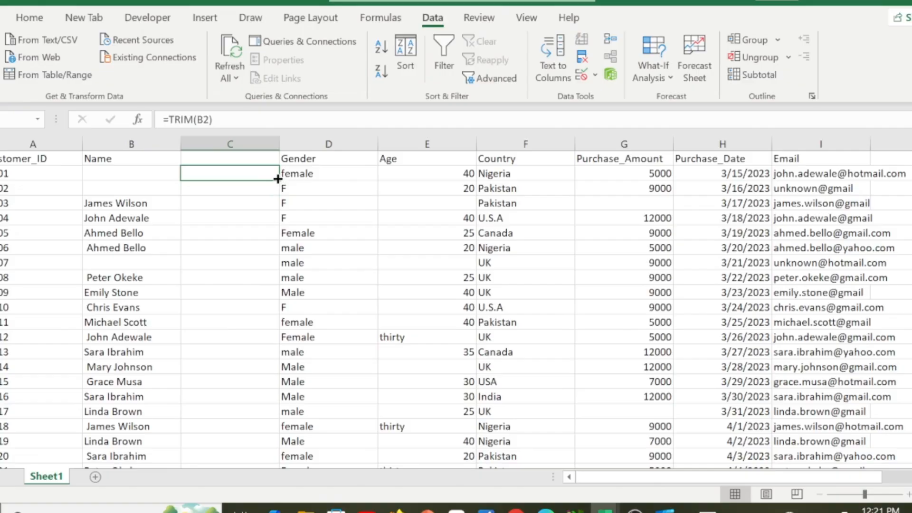
{"action": "double_click", "coordinate": [277, 179]}
Check the trimmed names in column C from the first records down to the last one
{"action": "left_click", "coordinate": [246, 214]}
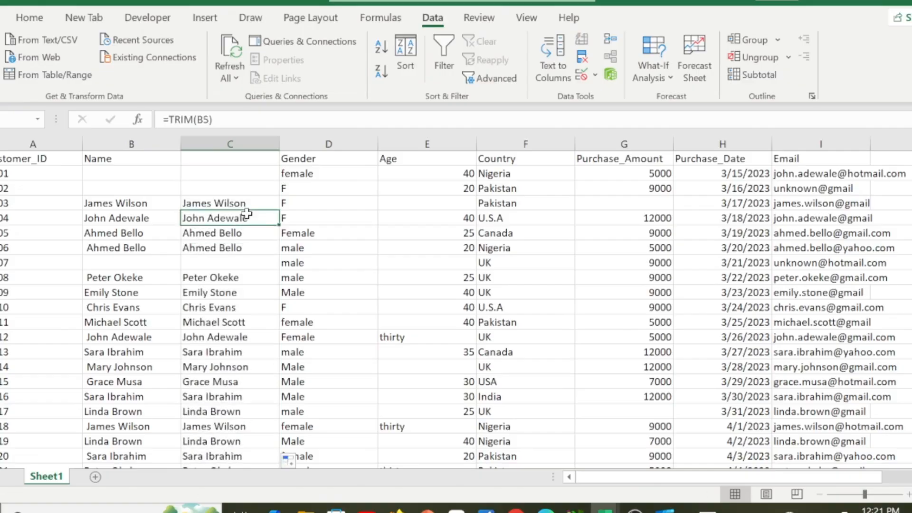
{"action": "key", "text": "ctrl+Down"}
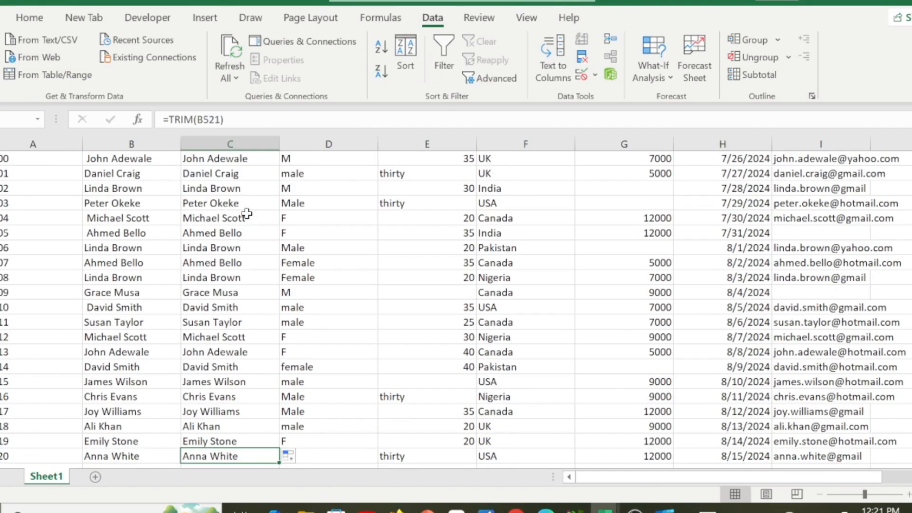
{"action": "key", "text": "ctrl+Up"}
{"action": "key", "text": "Up"}
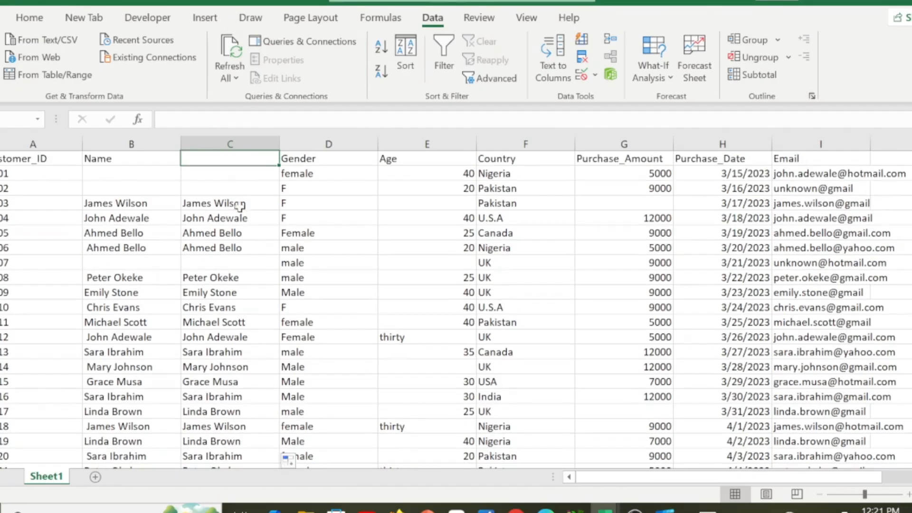
{"action": "left_click", "coordinate": [222, 179]}
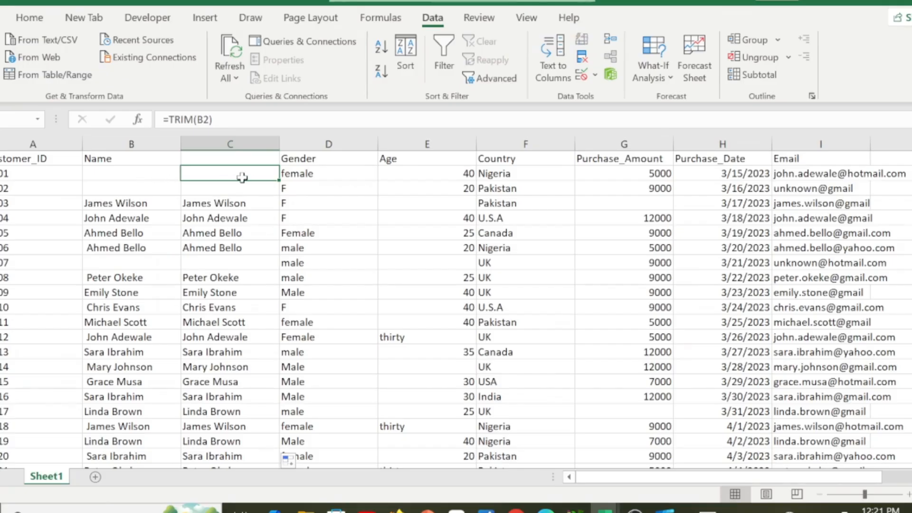
{"action": "left_click", "coordinate": [230, 191]}
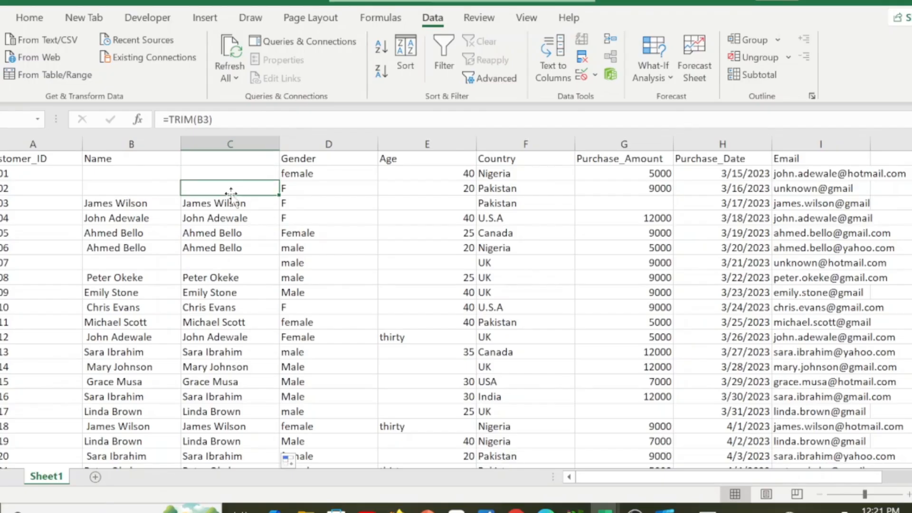
{"action": "key", "text": "Down"}
{"action": "key", "text": "ctrl+Down"}
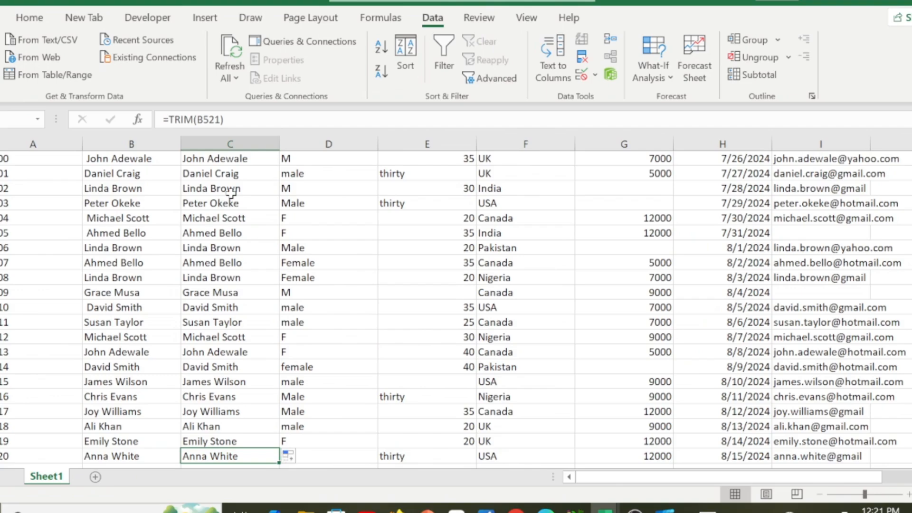
Copy the trimmed names from C2 down to the last record
{"action": "key", "text": "ctrl+Up"}
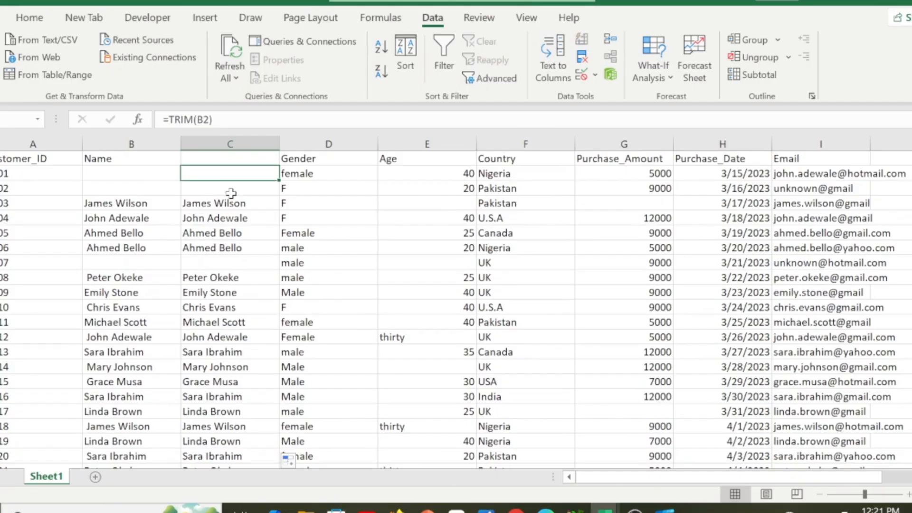
{"action": "key", "text": "ctrl+shift+Down"}
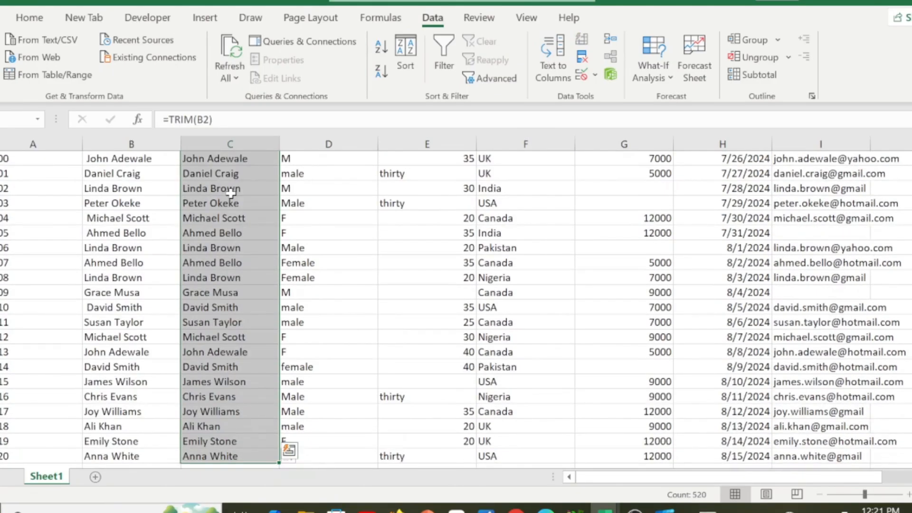
{"action": "key", "text": "ctrl+c"}
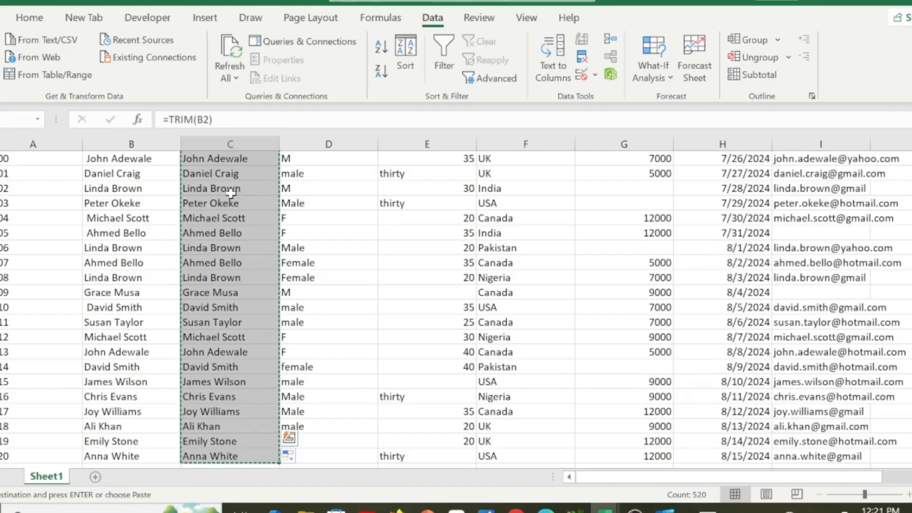
Replace the original names from B2 down to the last record with the copied names, using Paste Special with Values
{"action": "key", "text": "Left"}
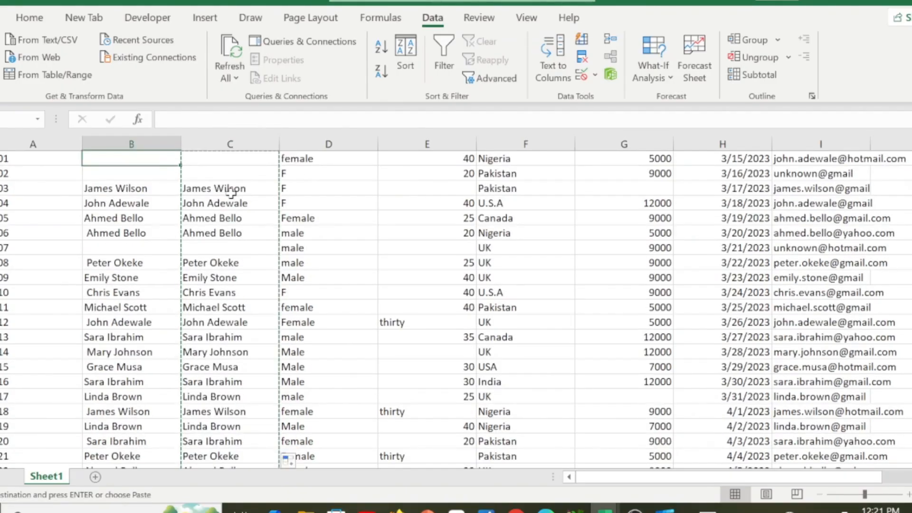
{"action": "key", "text": "Left"}
{"action": "key", "text": "Up"}
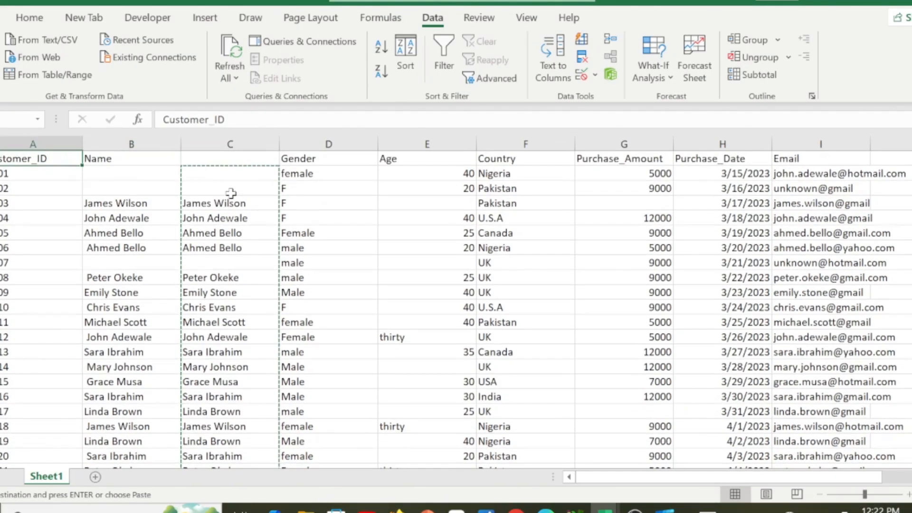
{"action": "key", "text": "Down"}
{"action": "key", "text": "Right"}
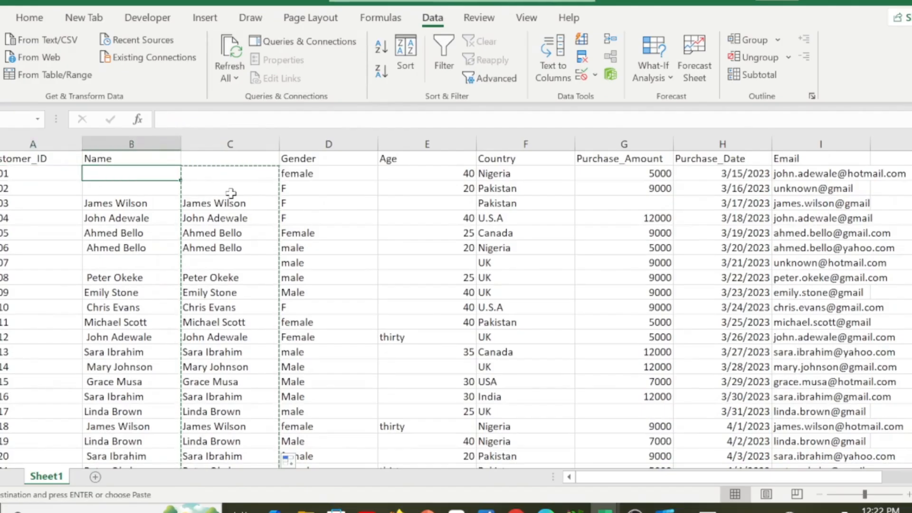
{"action": "key", "text": "shift+Down"}
{"action": "key", "text": "ctrl+shift+Down"}
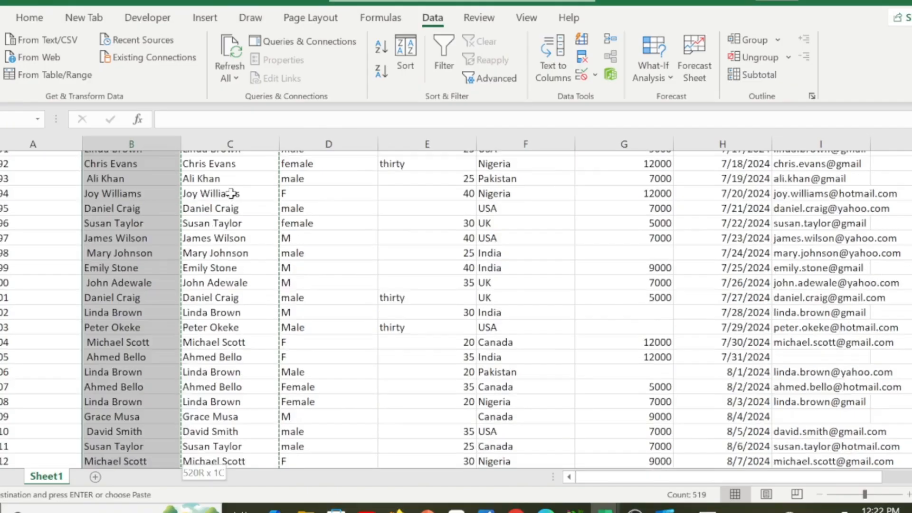
{"action": "key", "text": "ctrl+shift+Up"}
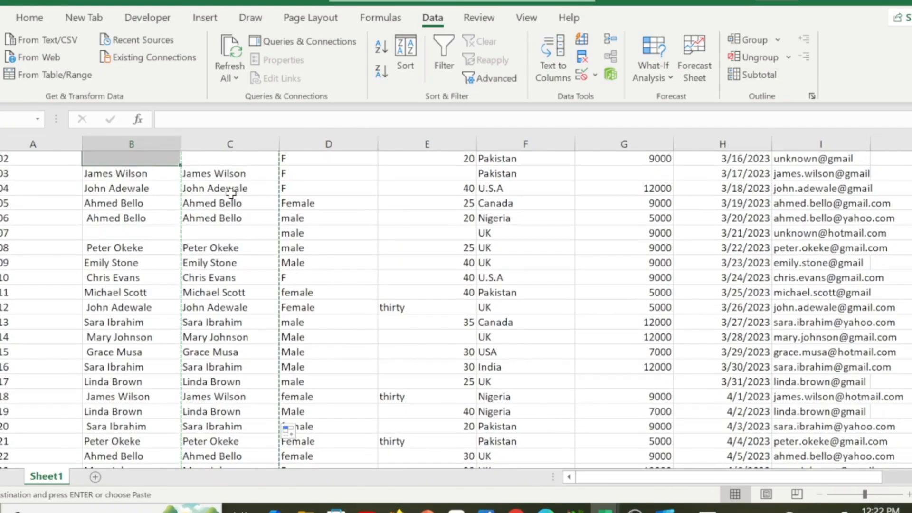
{"action": "key", "text": "ctrl+shift+Down"}
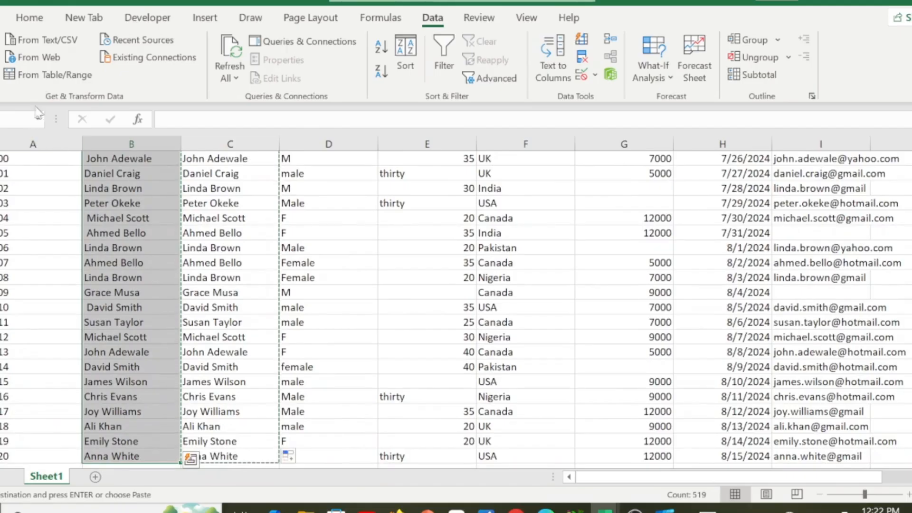
{"action": "left_click", "coordinate": [30, 20]}
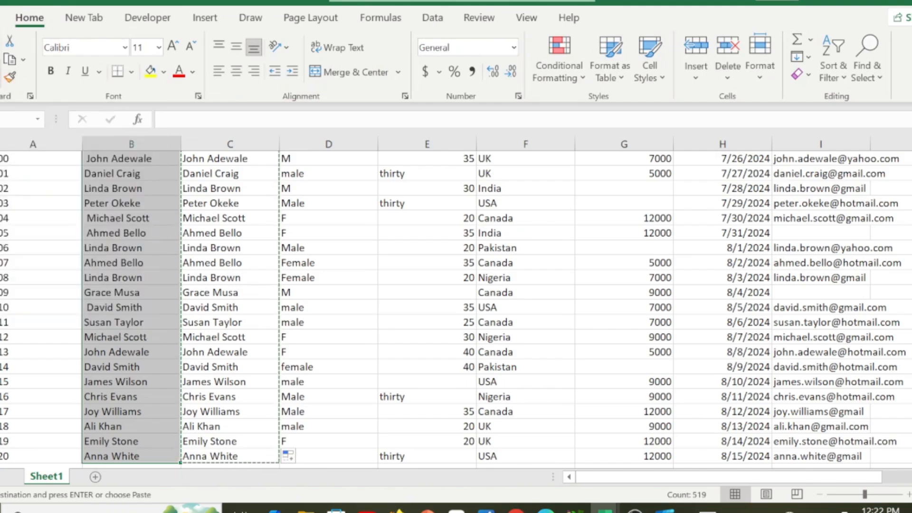
{"action": "left_click", "coordinate": [23, 59]}
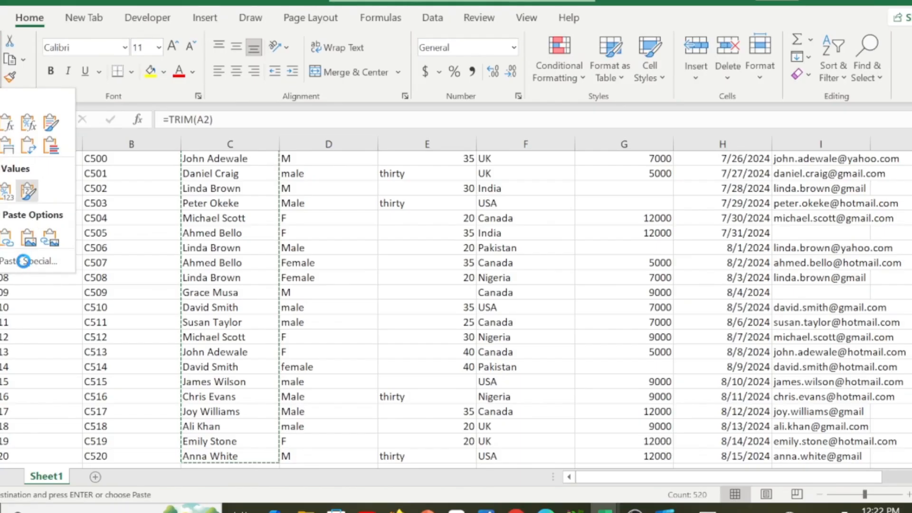
{"action": "left_click", "coordinate": [33, 261]}
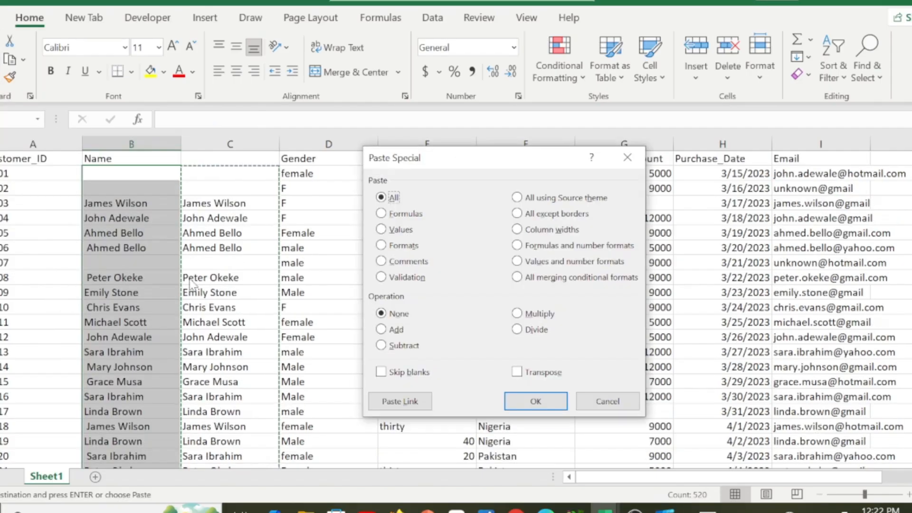
{"action": "left_click", "coordinate": [381, 229]}
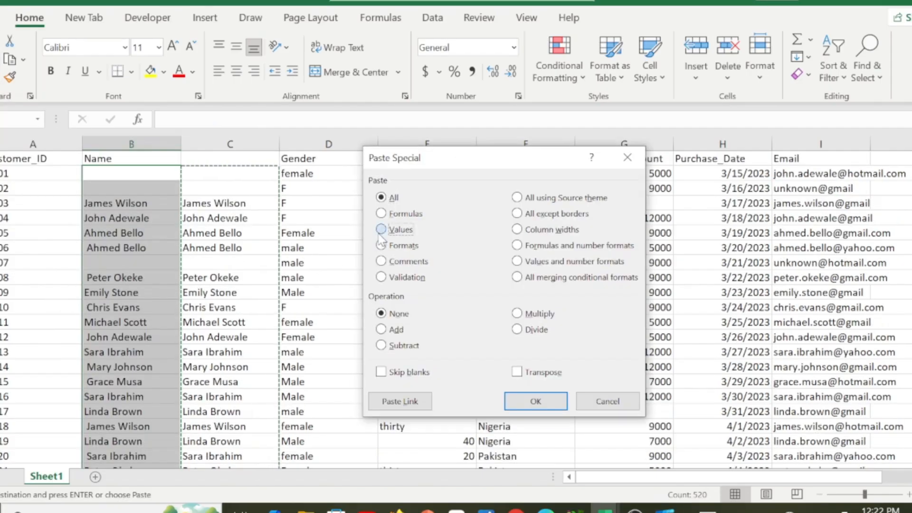
{"action": "left_click", "coordinate": [528, 402]}
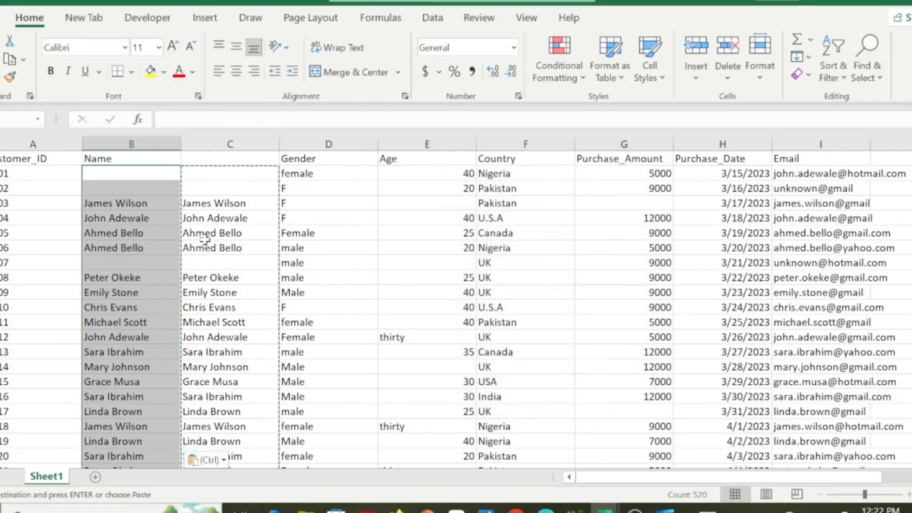
Inspect the TRIM formulas in helper column cells C7, C5 and C2 against the pasted names
{"action": "left_click", "coordinate": [238, 247]}
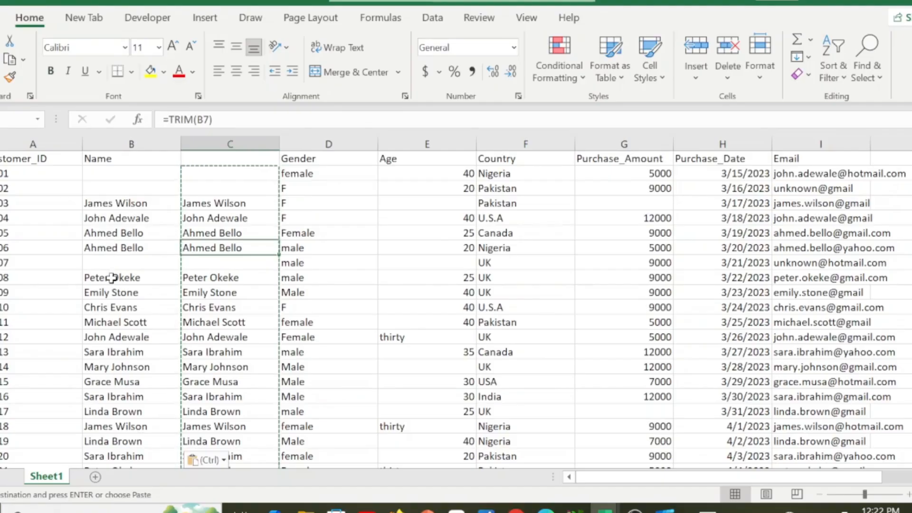
{"action": "left_click", "coordinate": [212, 221]}
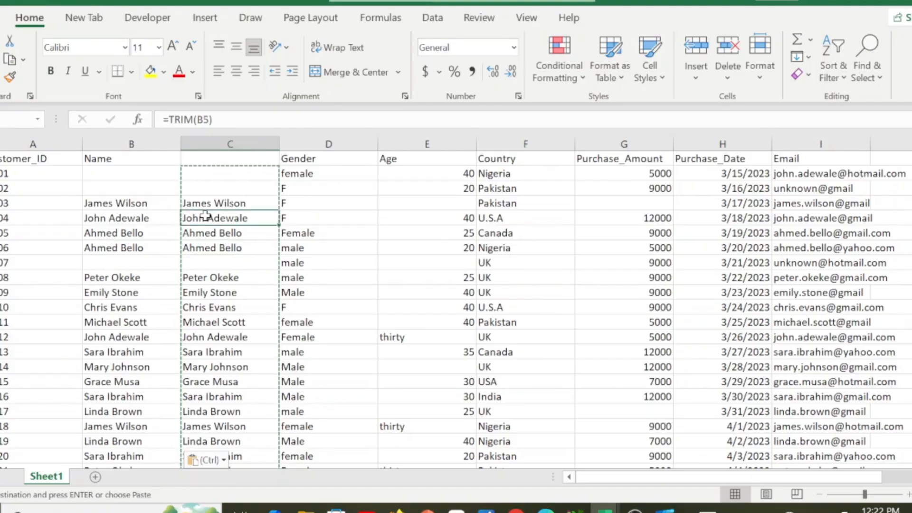
{"action": "left_click", "coordinate": [194, 177]}
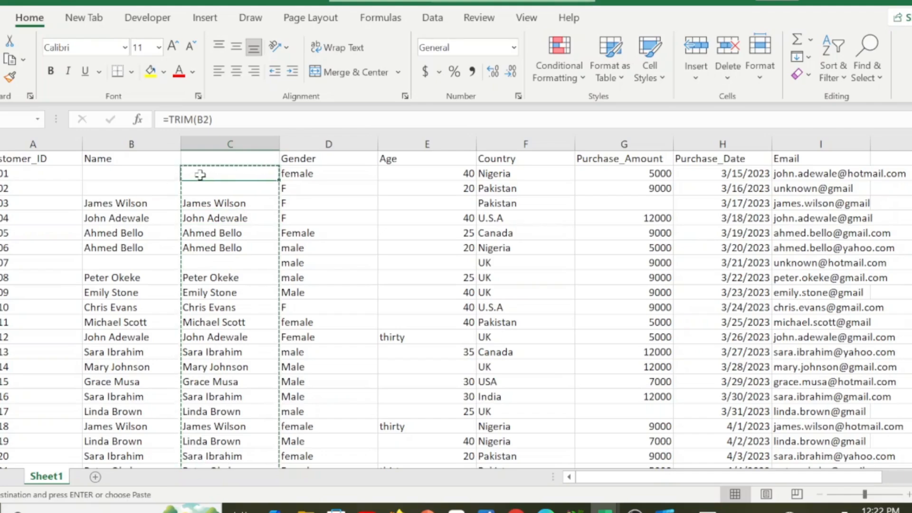
Remove the TRIM formula from helper cell C2
{"action": "double_click", "coordinate": [200, 174]}
{"action": "left_click", "coordinate": [242, 173]}
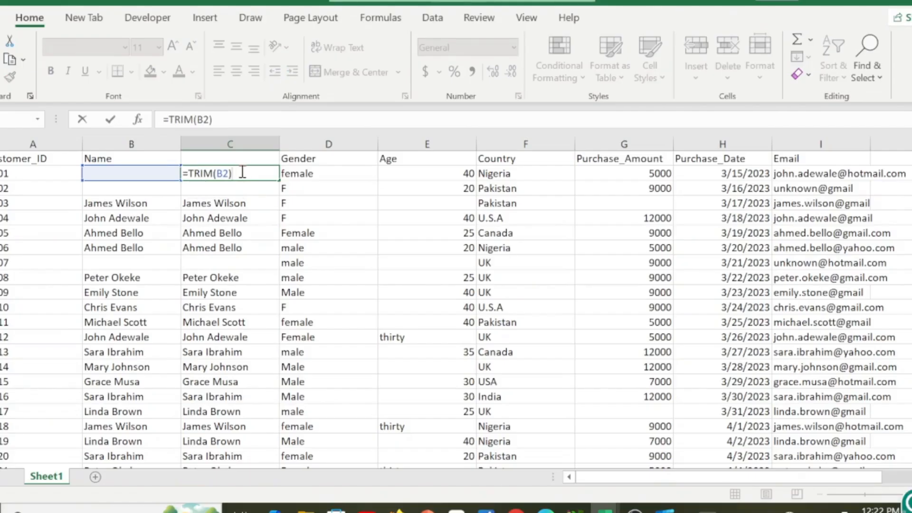
{"action": "key", "text": "BackSpace"}
{"action": "key", "text": "BackSpace"}
{"action": "key", "text": "BackSpace"}
{"action": "key", "text": "BackSpace"}
{"action": "key", "text": "BackSpace"}
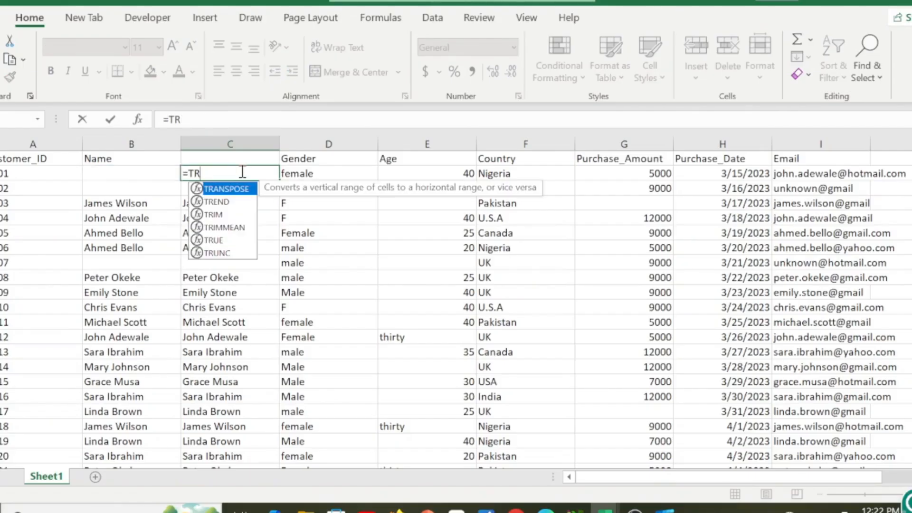
{"action": "key", "text": "BackSpace"}
{"action": "key", "text": "BackSpace"}
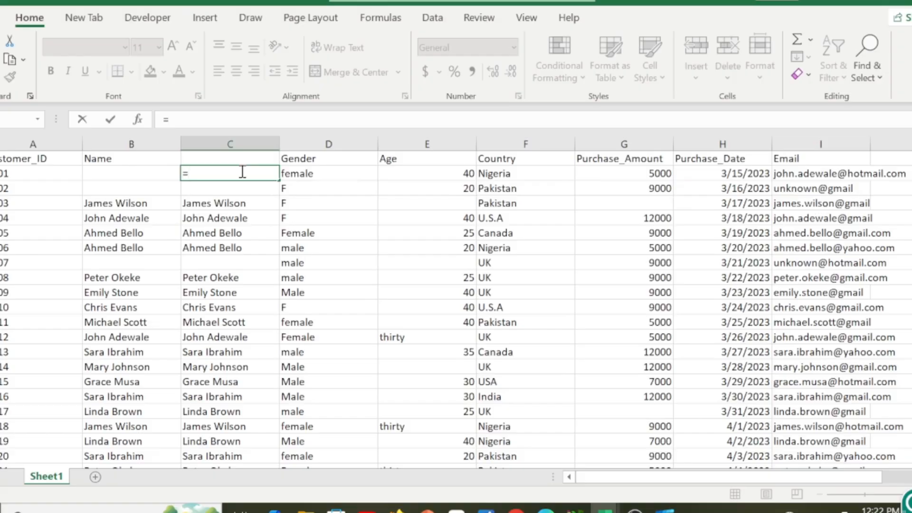
{"action": "type", "text": "if"}
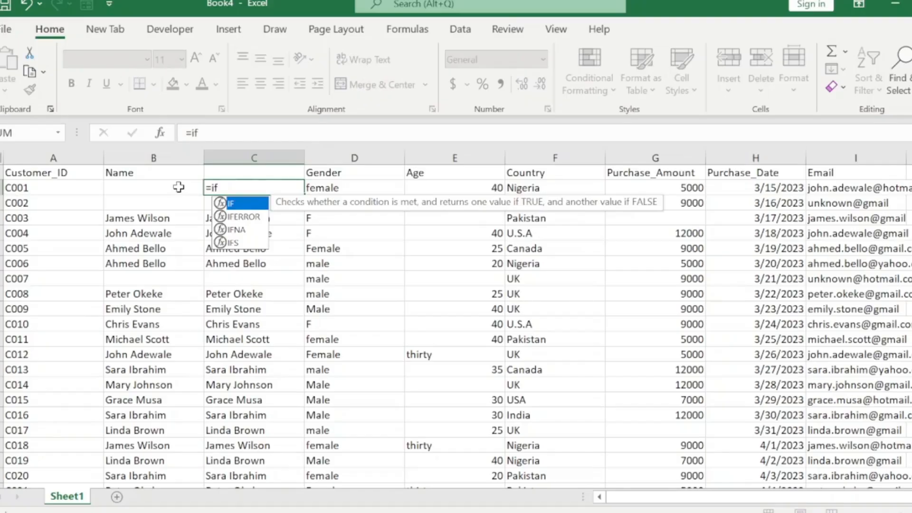
{"action": "left_click", "coordinate": [158, 171]}
{"action": "type", "text": "=if"}
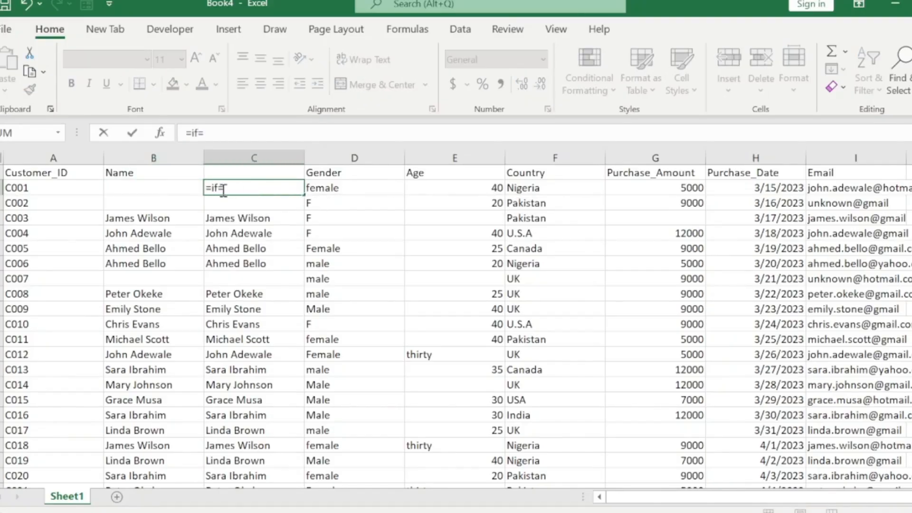
{"action": "key", "text": "BackSpace"}
{"action": "key", "text": "BackSpace"}
{"action": "key", "text": "BackSpace"}
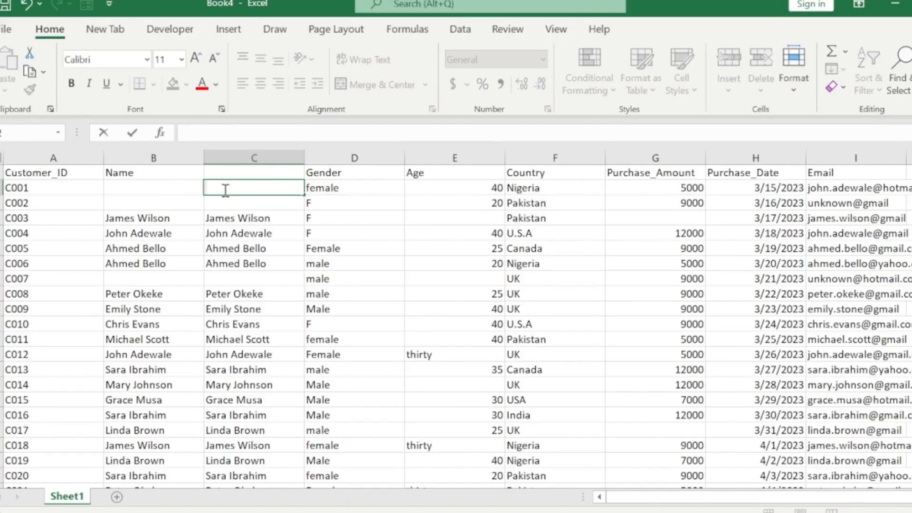
Enter the formula =IF(B2="","Unknown",B2) in cell C2 to label blank names as Unknown
{"action": "type", "text": "=if"}
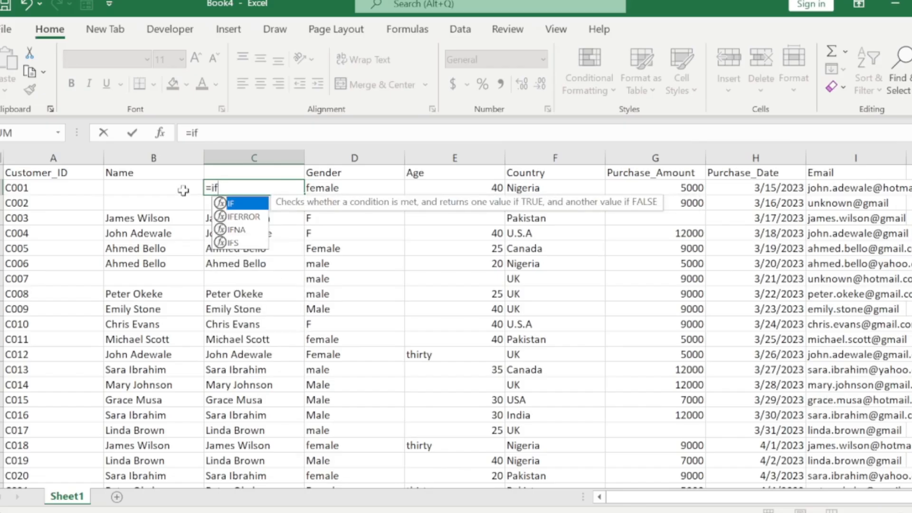
{"action": "key", "text": "Tab"}
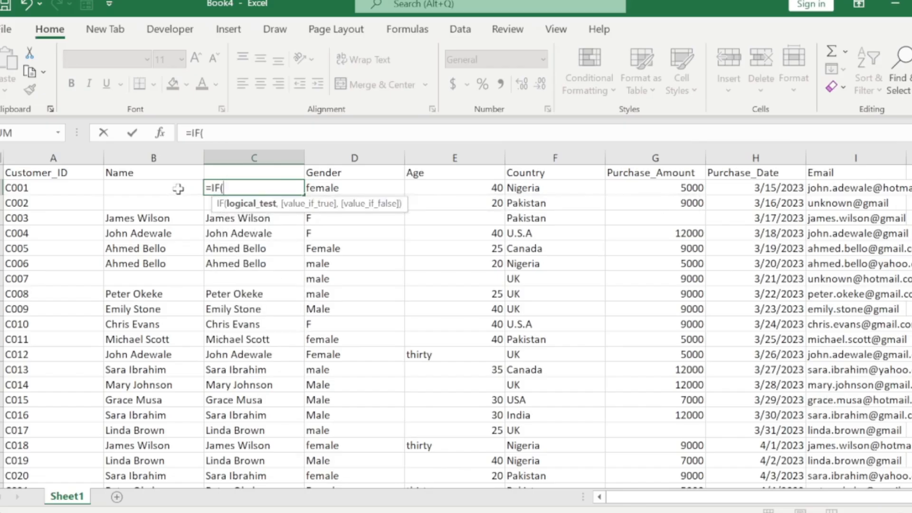
{"action": "left_click", "coordinate": [175, 187]}
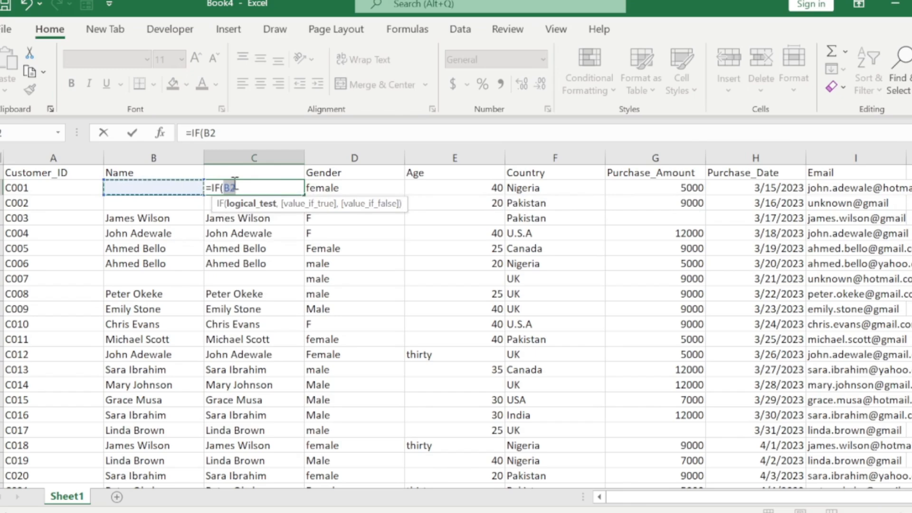
{"action": "type", "text": "="}
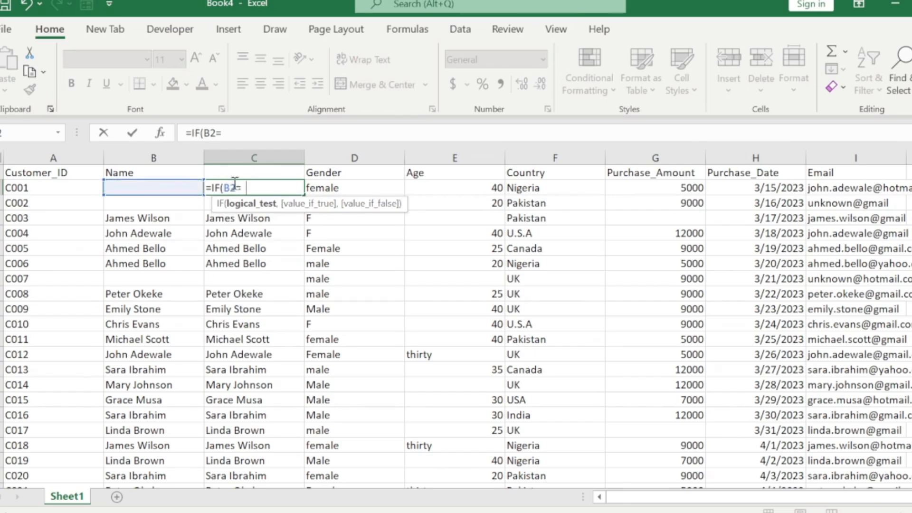
{"action": "type", "text": "\"\",\""}
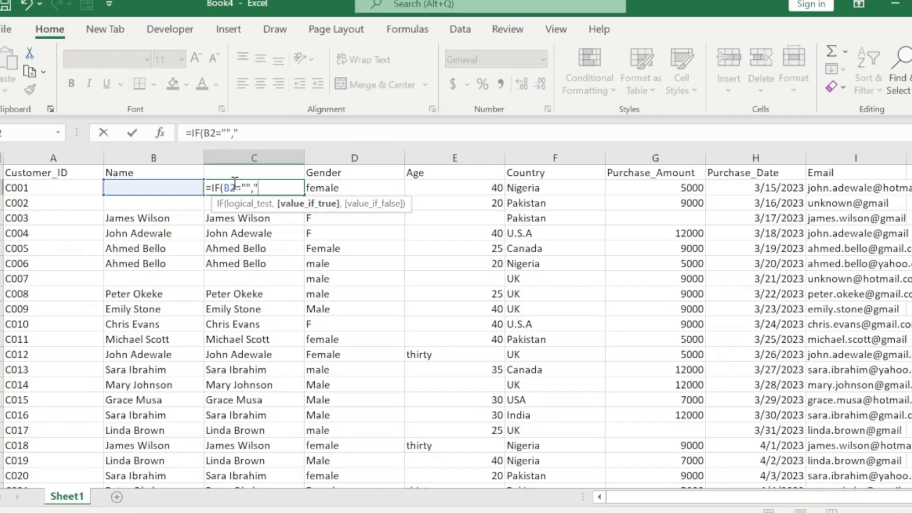
{"action": "type", "text": "Unknown"}
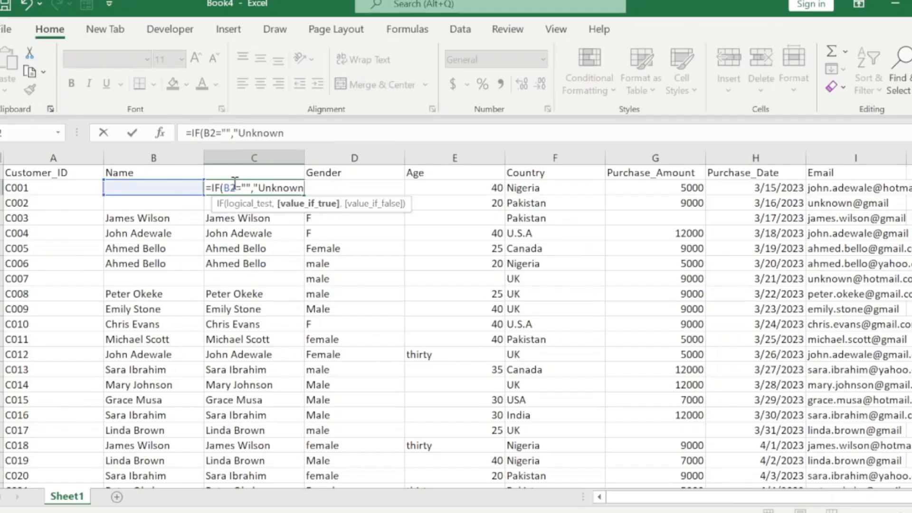
{"action": "type", "text": "\","}
{"action": "left_click", "coordinate": [187, 188]}
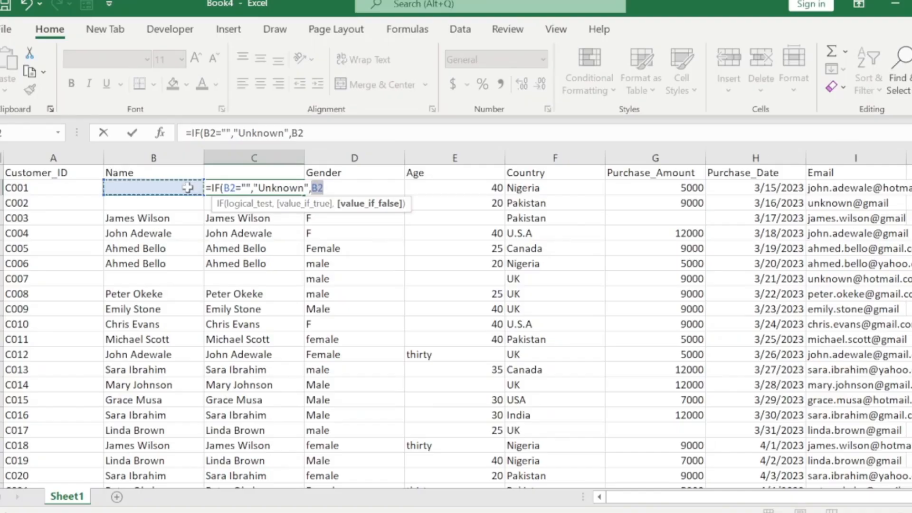
{"action": "type", "text": ")"}
{"action": "key", "text": "Return"}
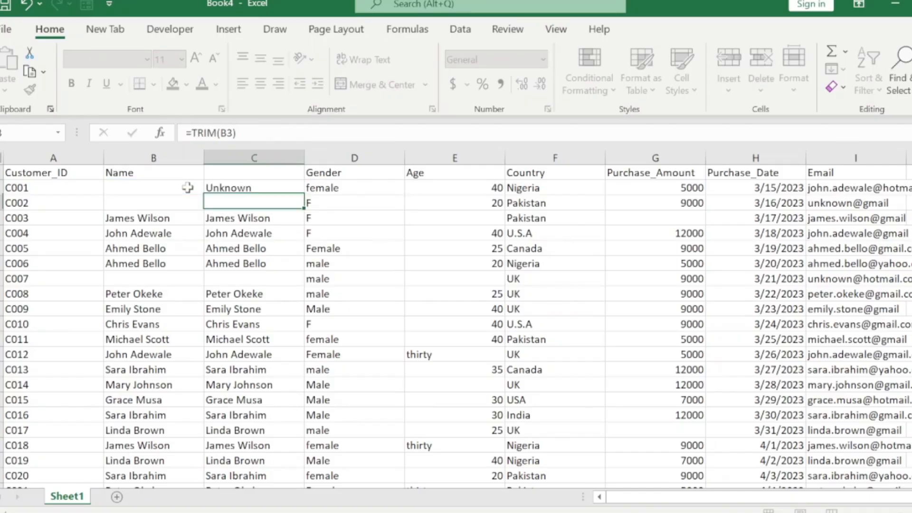
Fill the IF formula from C2 down to the last record in column C and check some filled cells
{"action": "left_click", "coordinate": [226, 189]}
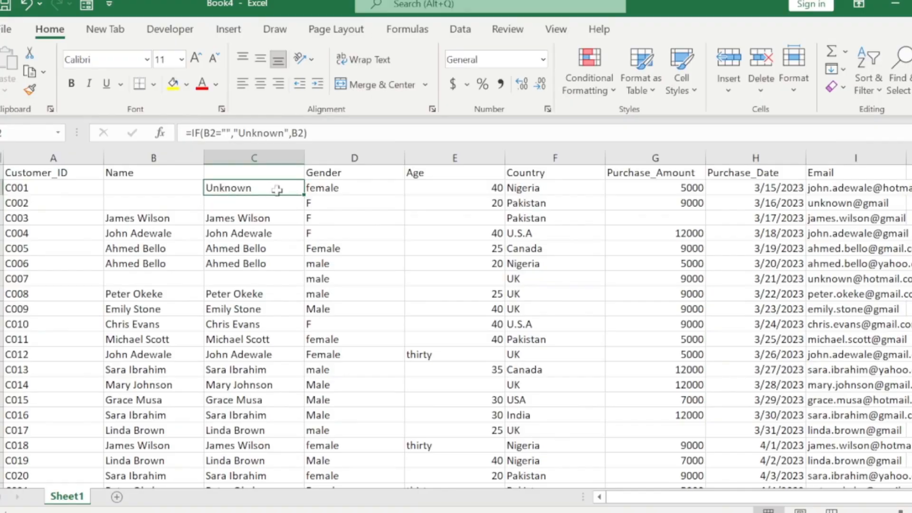
{"action": "key", "text": "ctrl+Down"}
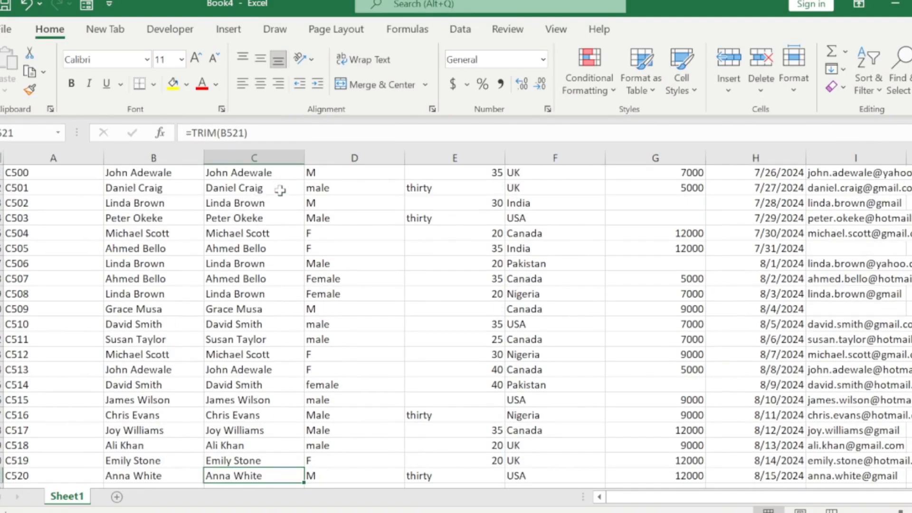
{"action": "key", "text": "ctrl+Up"}
{"action": "left_click", "coordinate": [280, 190]}
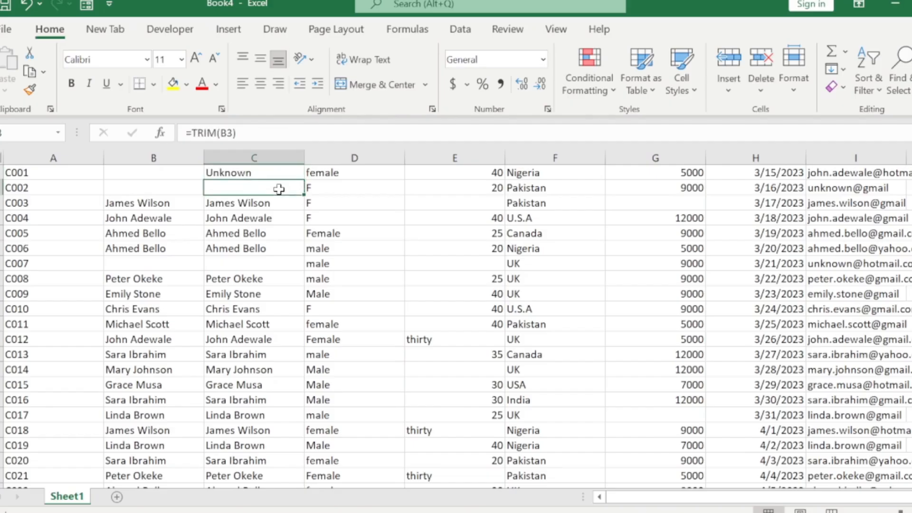
{"action": "scroll", "coordinate": [280, 190], "scroll_direction": "up", "scroll_amount": 1}
{"action": "left_click", "coordinate": [279, 189]}
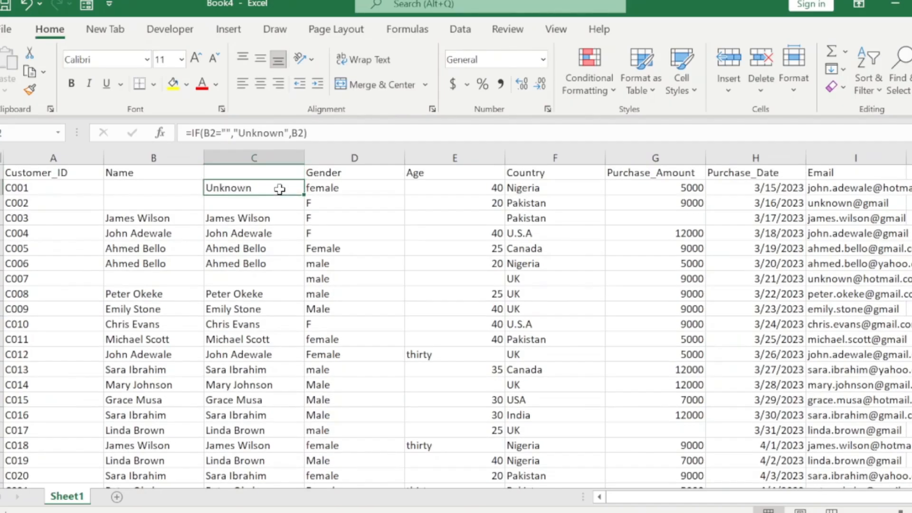
{"action": "double_click", "coordinate": [305, 194]}
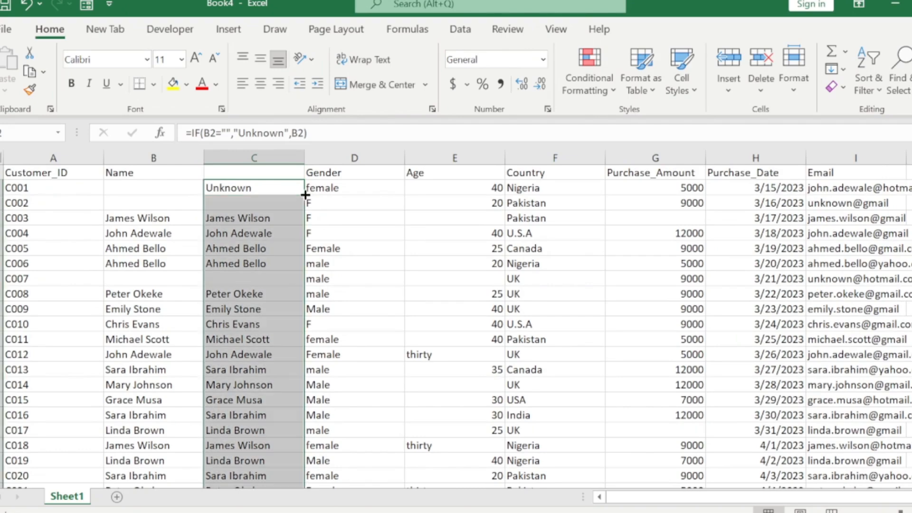
{"action": "left_click", "coordinate": [273, 258]}
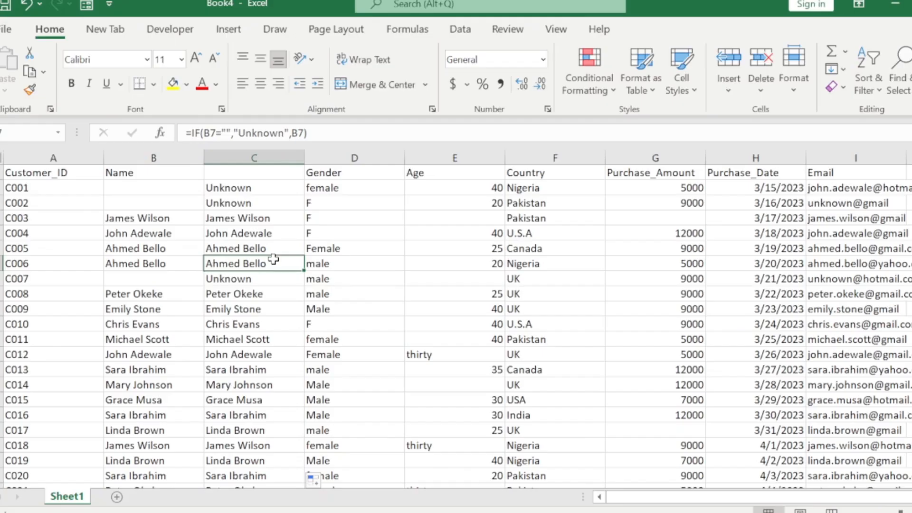
{"action": "key", "text": "Down"}
{"action": "key", "text": "Down"}
Copy the helper column results from C2 down to the last record
{"action": "key", "text": "Up"}
{"action": "key", "text": "Up"}
{"action": "key", "text": "Up"}
{"action": "key", "text": "Up"}
{"action": "key", "text": "Up"}
{"action": "key", "text": "Up"}
{"action": "key", "text": "Up"}
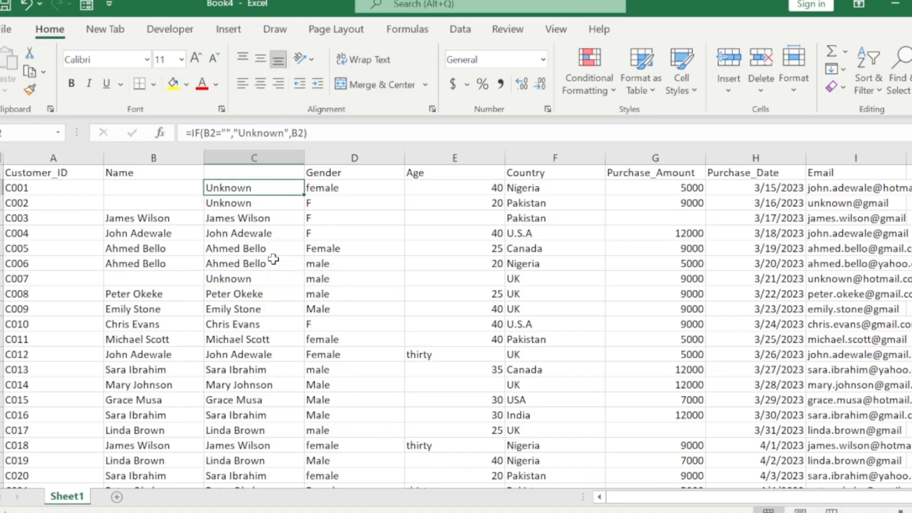
{"action": "key", "text": "ctrl+shift+Down"}
{"action": "key", "text": "ctrl+c"}
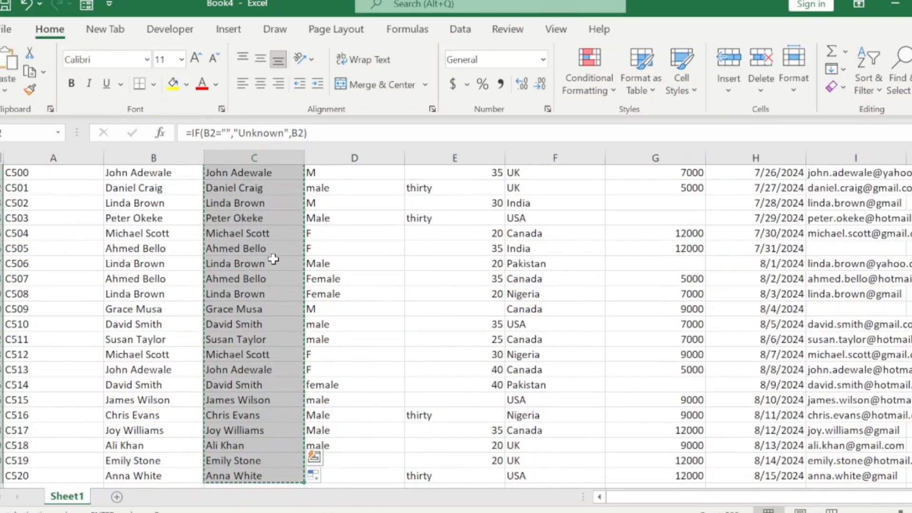
Replace the Name column entries from B2 down to the last record with the copied results, using Paste Special with Values
{"action": "key", "text": "Left"}
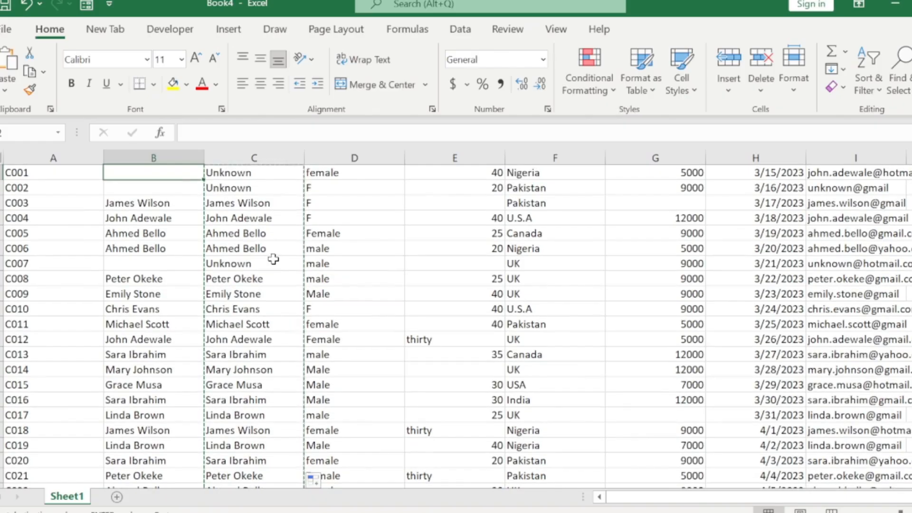
{"action": "key", "text": "ctrl+Home"}
{"action": "key", "text": "Down"}
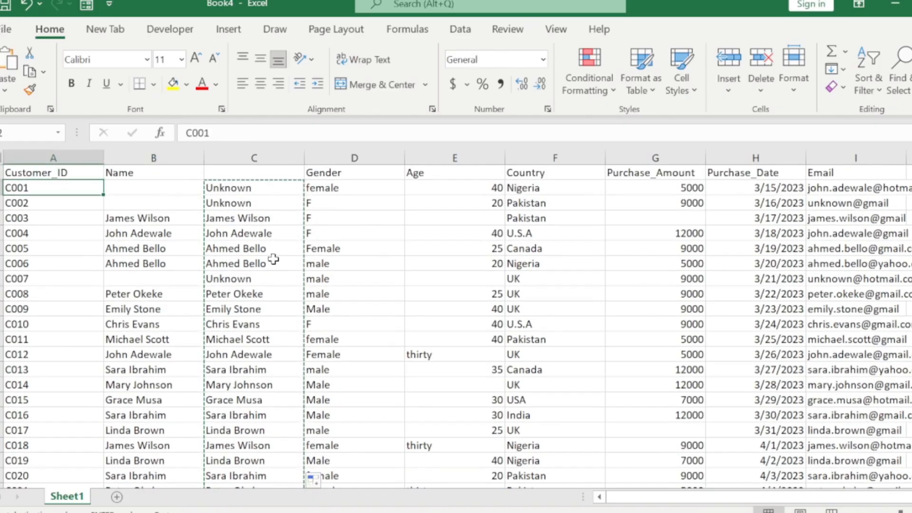
{"action": "key", "text": "Right"}
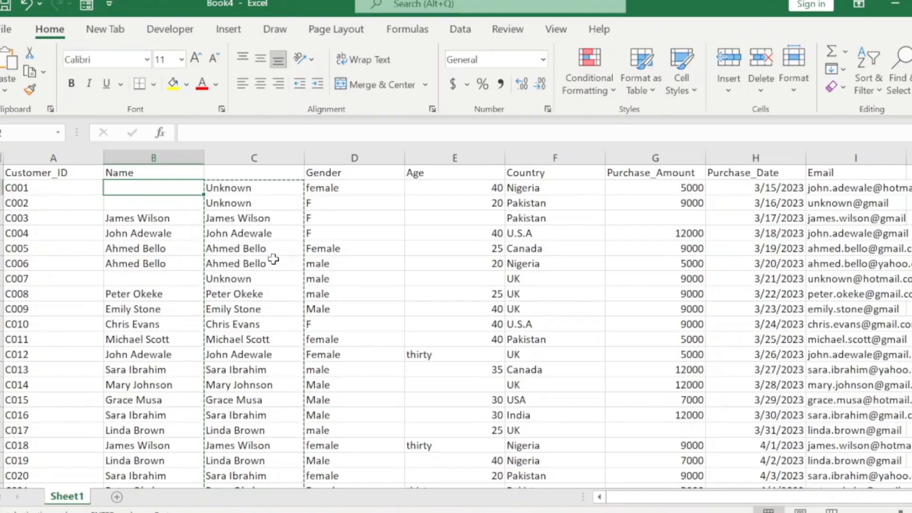
{"action": "key", "text": "ctrl+shift+Down"}
{"action": "key", "text": "ctrl+shift+Down"}
{"action": "key", "text": "ctrl+shift+Down"}
{"action": "key", "text": "ctrl+shift+Down"}
{"action": "key", "text": "ctrl+shift+Down"}
{"action": "key", "text": "ctrl+shift+Down"}
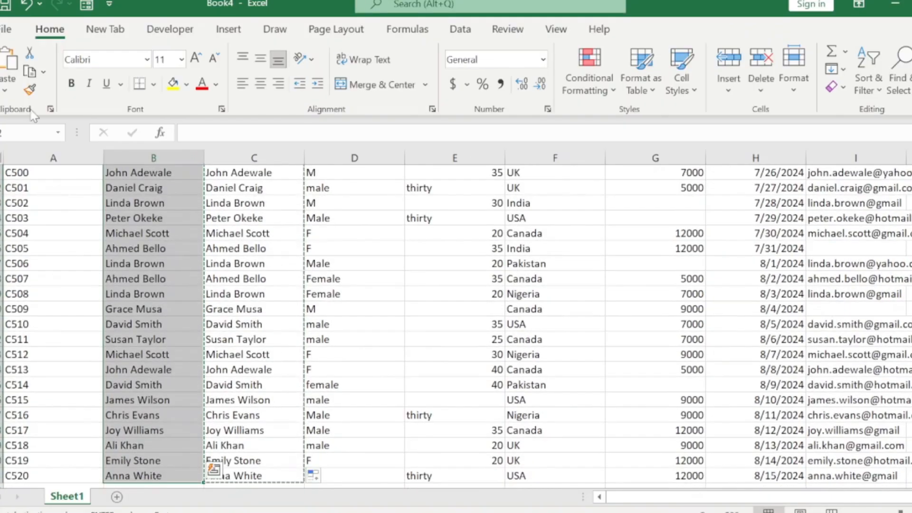
{"action": "left_click", "coordinate": [6, 95]}
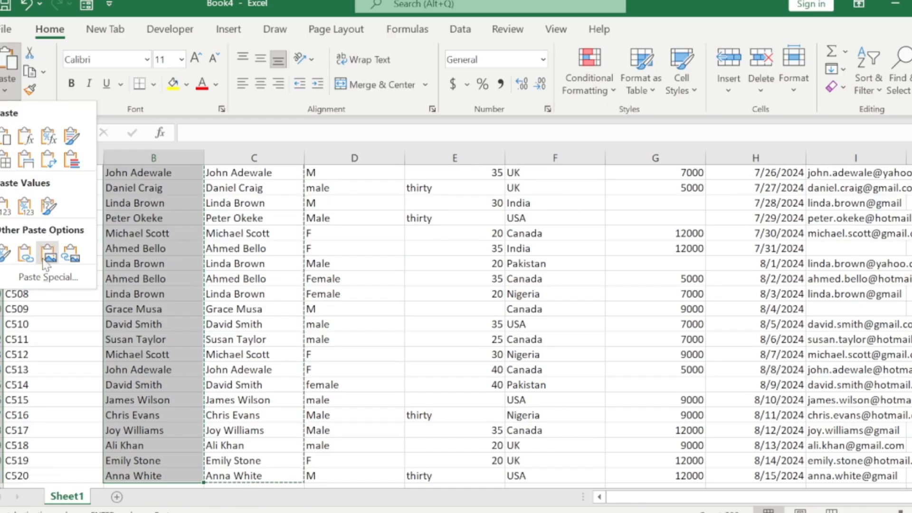
{"action": "left_click", "coordinate": [51, 284]}
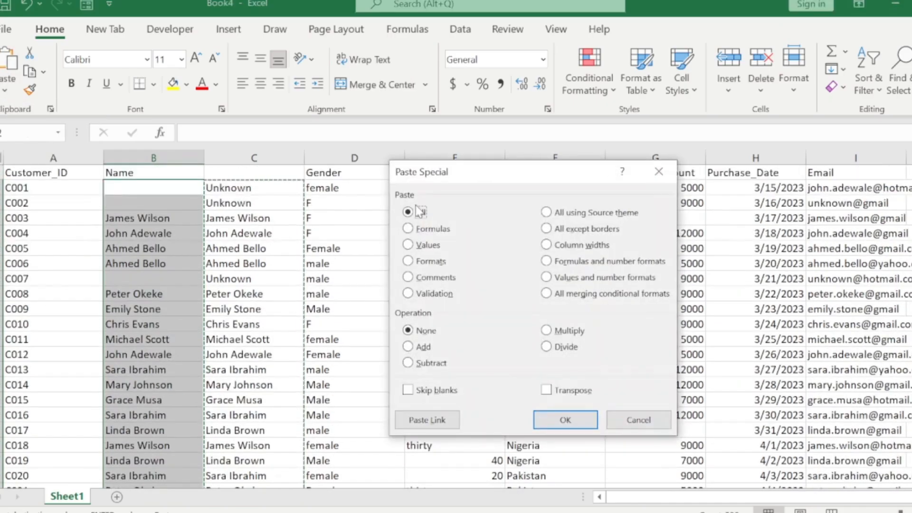
{"action": "left_click", "coordinate": [408, 244]}
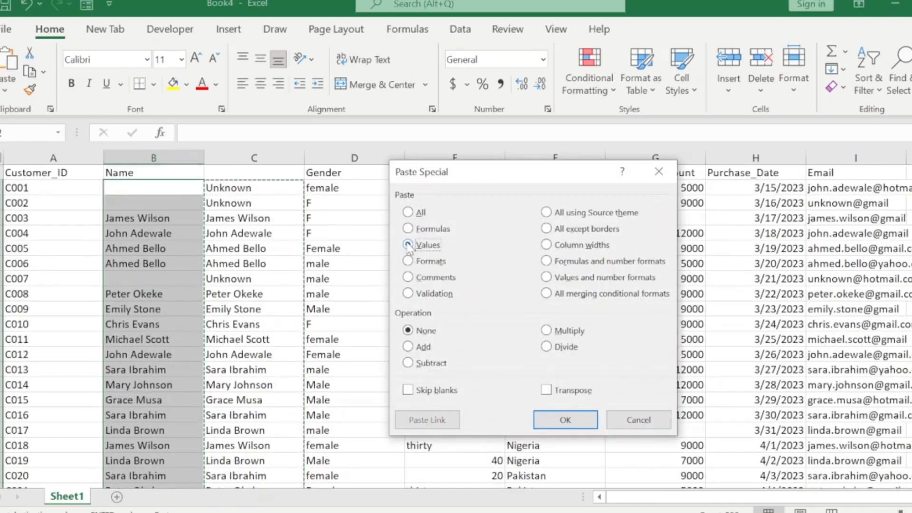
{"action": "left_click", "coordinate": [565, 419]}
Check the Name column for remaining blanks, comparing its entries with helper column C down through the records
{"action": "left_click", "coordinate": [238, 293]}
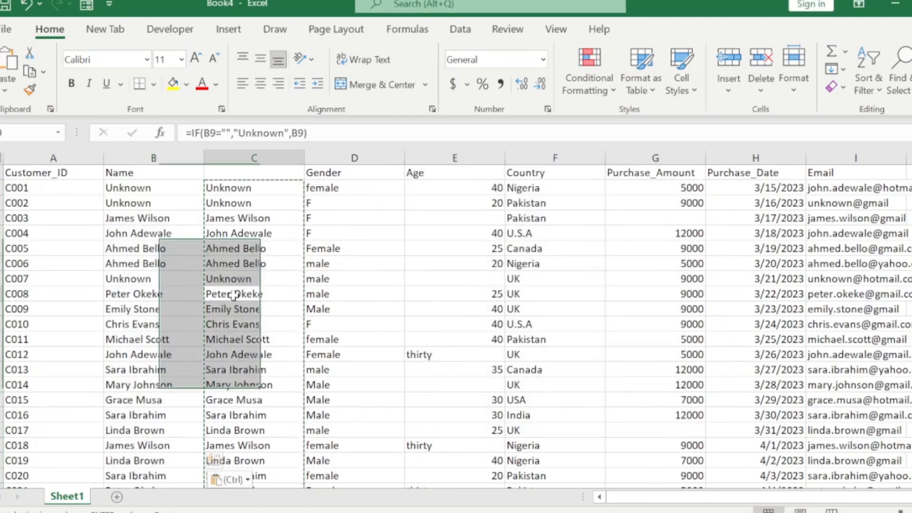
{"action": "left_click", "coordinate": [145, 262]}
{"action": "key", "text": "ctrl+Down"}
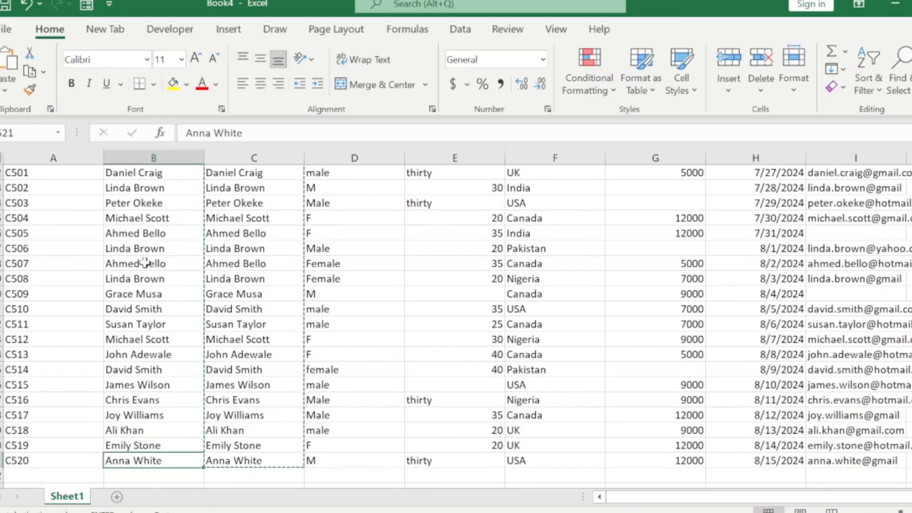
{"action": "key", "text": "ctrl+Up"}
{"action": "key", "text": "Left"}
{"action": "key", "text": "Right"}
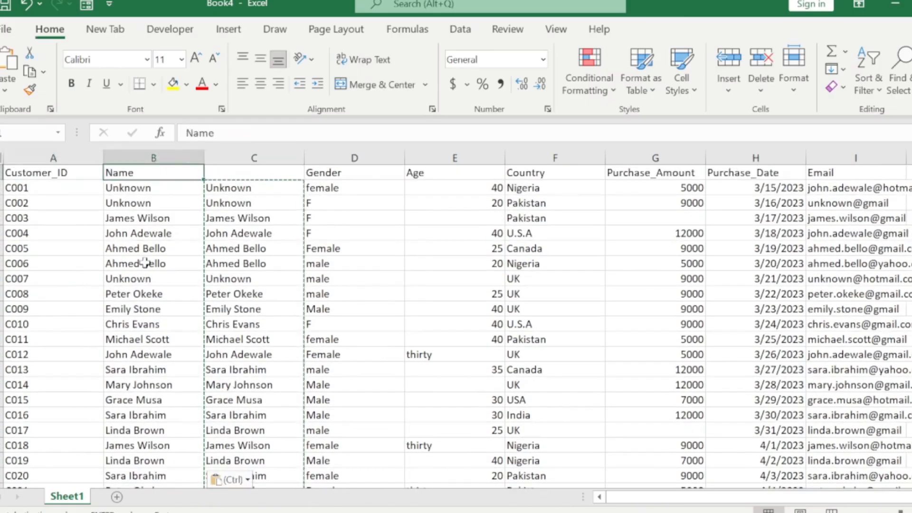
{"action": "key", "text": "Down"}
{"action": "key", "text": "Down"}
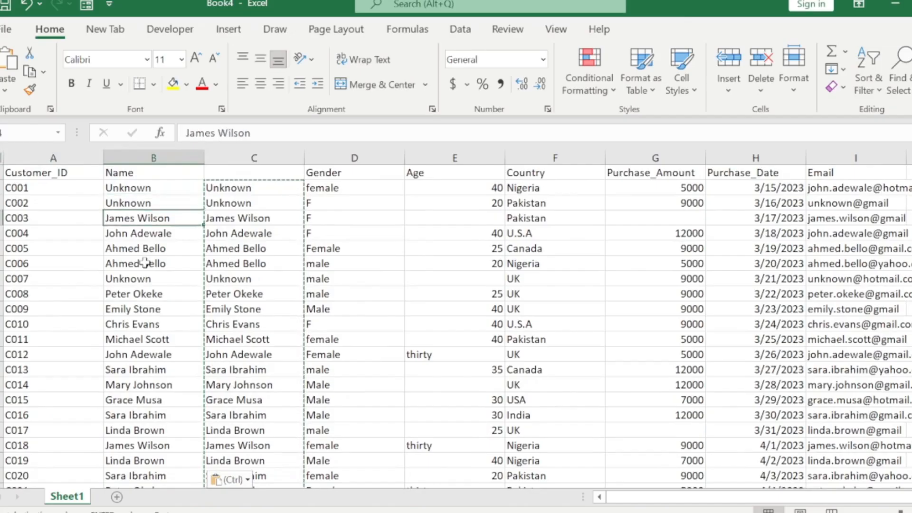
{"action": "key", "text": "Down"}
{"action": "key", "text": "Down"}
{"action": "key", "text": "Down"}
{"action": "key", "text": "Down"}
{"action": "key", "text": "Down"}
{"action": "key", "text": "Down"}
{"action": "key", "text": "Down"}
{"action": "key", "text": "Down"}
{"action": "key", "text": "Down"}
{"action": "key", "text": "Down"}
{"action": "key", "text": "Down"}
{"action": "key", "text": "Down"}
{"action": "key", "text": "Down"}
{"action": "key", "text": "Down"}
{"action": "key", "text": "Down"}
{"action": "key", "text": "Down"}
{"action": "key", "text": "Down"}
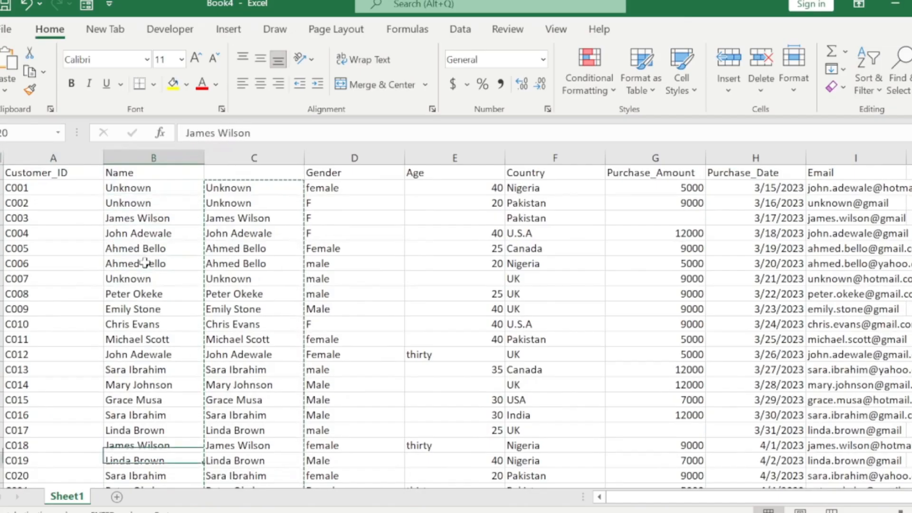
{"action": "key", "text": "Down"}
{"action": "key", "text": "Down"}
{"action": "key", "text": "Down"}
{"action": "key", "text": "Down"}
{"action": "key", "text": "Down"}
{"action": "key", "text": "Down"}
{"action": "key", "text": "Down"}
{"action": "key", "text": "Down"}
{"action": "key", "text": "Down"}
{"action": "key", "text": "Down"}
{"action": "key", "text": "Down"}
{"action": "key", "text": "Down"}
{"action": "key", "text": "Down"}
{"action": "key", "text": "Down"}
{"action": "key", "text": "Down"}
{"action": "key", "text": "Down"}
{"action": "key", "text": "Down"}
{"action": "key", "text": "Down"}
{"action": "key", "text": "Down"}
{"action": "key", "text": "Down"}
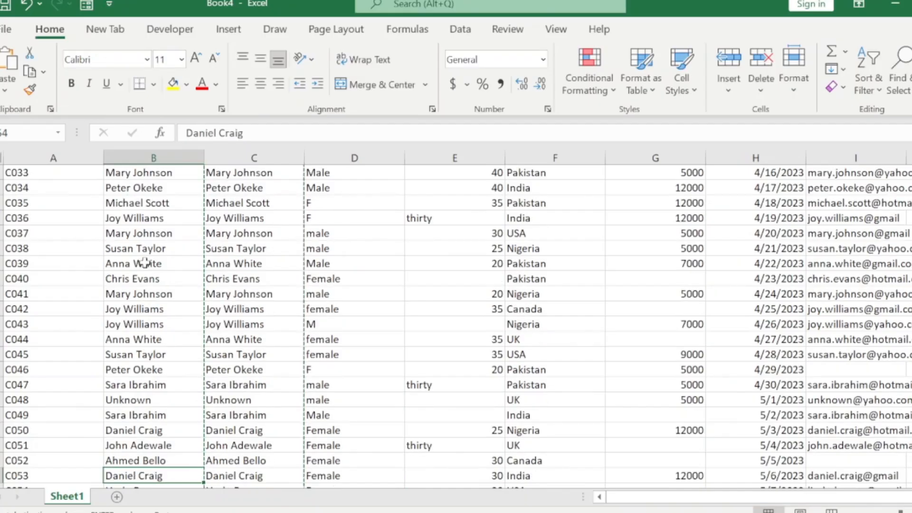
Delete the helper column C next to the Name column
{"action": "key", "text": "ctrl+Up"}
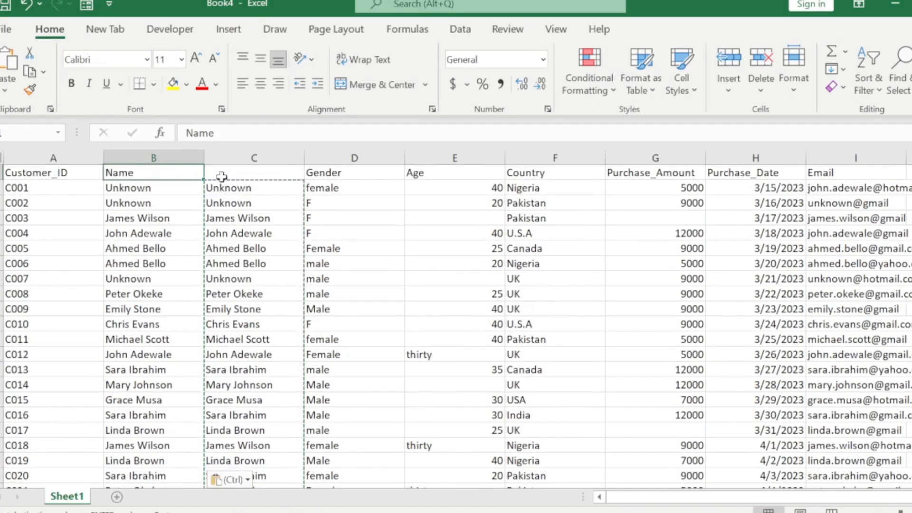
{"action": "left_click", "coordinate": [235, 155]}
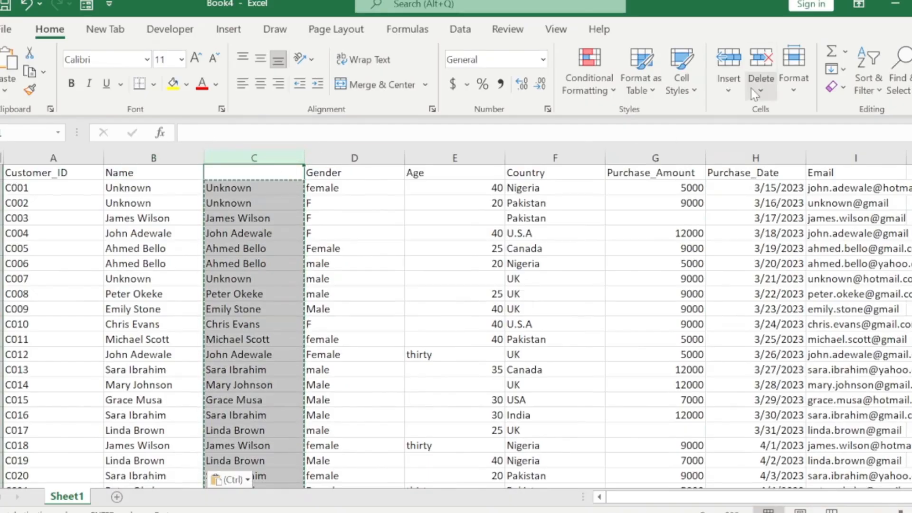
{"action": "left_click", "coordinate": [758, 77]}
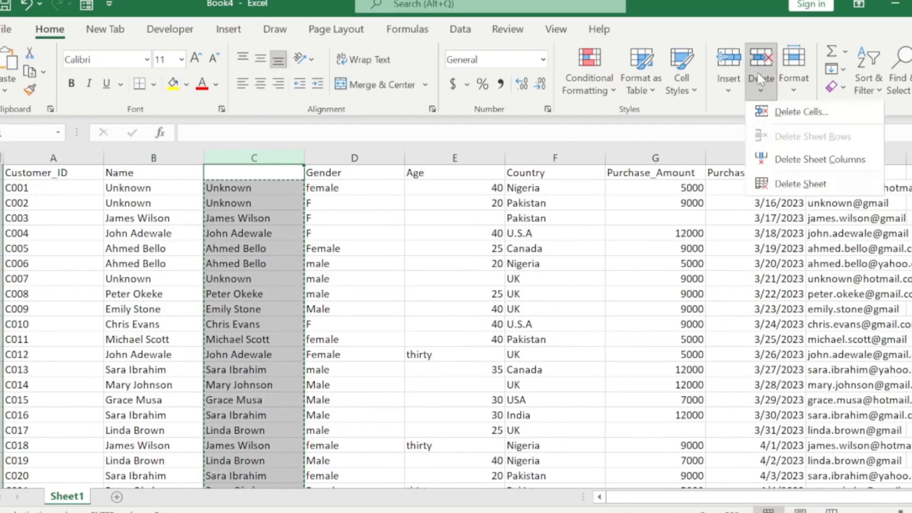
{"action": "left_click", "coordinate": [787, 110]}
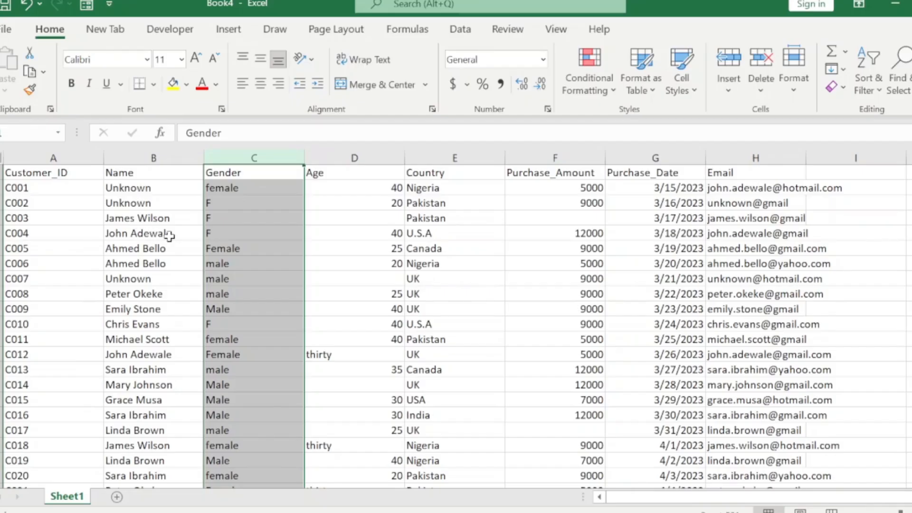
Examine the first Gender entries, comparing the different spellings and abbreviations used
{"action": "left_click", "coordinate": [212, 235]}
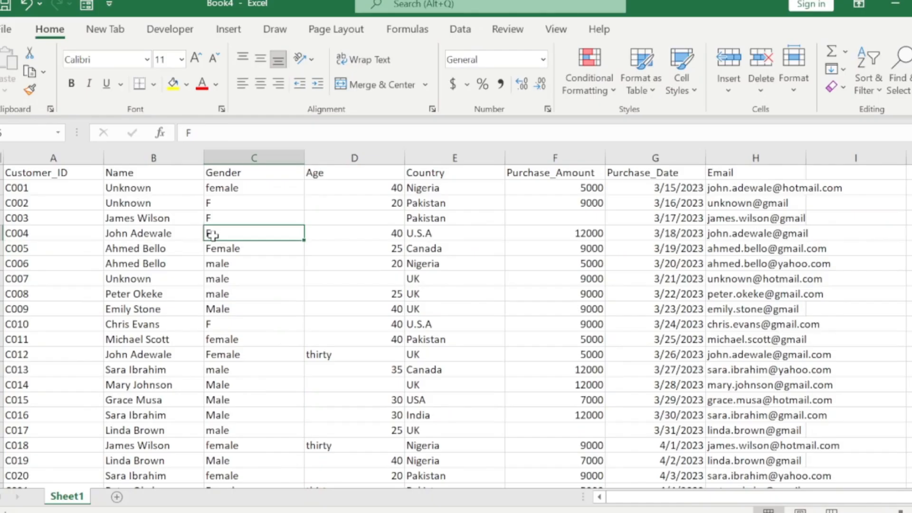
{"action": "key", "text": "Up"}
{"action": "key", "text": "Up"}
{"action": "key", "text": "Up"}
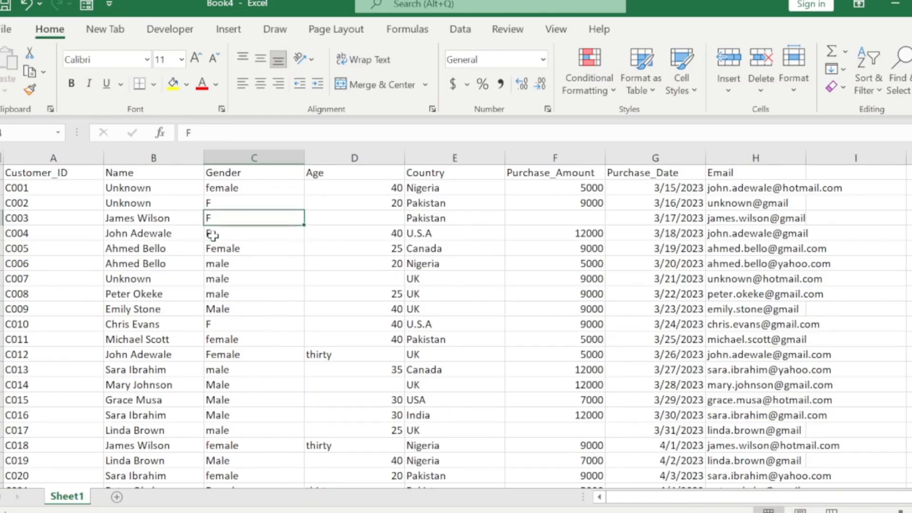
{"action": "key", "text": "Down"}
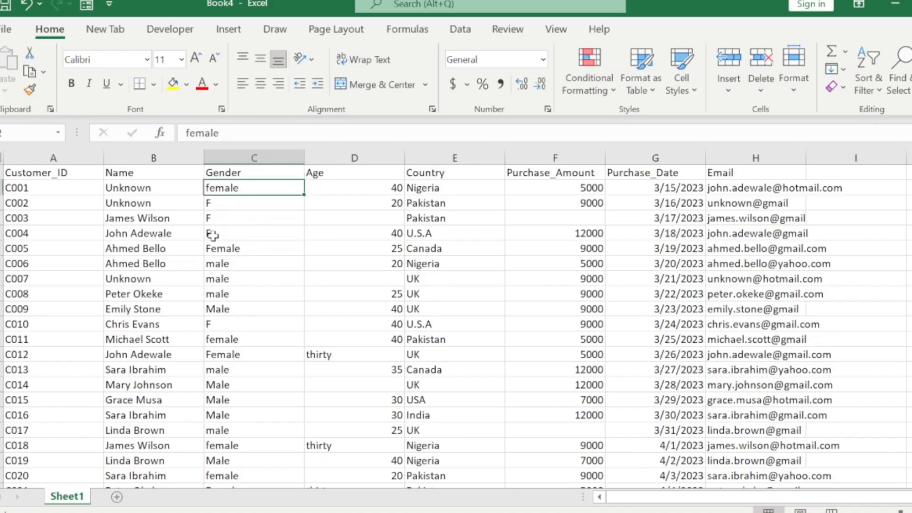
{"action": "key", "text": "Down"}
{"action": "key", "text": "Up"}
{"action": "key", "text": "Down"}
{"action": "key", "text": "Down"}
{"action": "key", "text": "Down"}
{"action": "key", "text": "Down"}
{"action": "key", "text": "Up"}
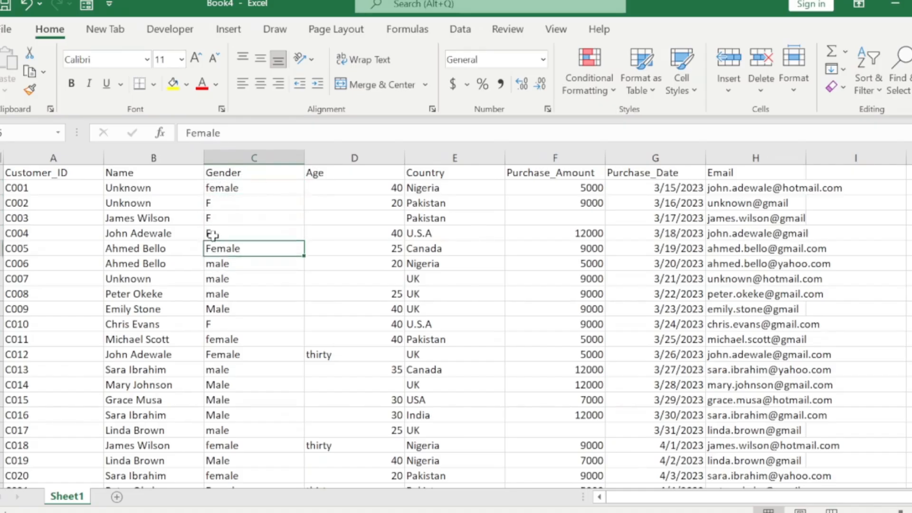
{"action": "key", "text": "Down"}
{"action": "key", "text": "Down"}
{"action": "key", "text": "Up"}
{"action": "key", "text": "Up"}
{"action": "key", "text": "Up"}
{"action": "key", "text": "Up"}
{"action": "key", "text": "Up"}
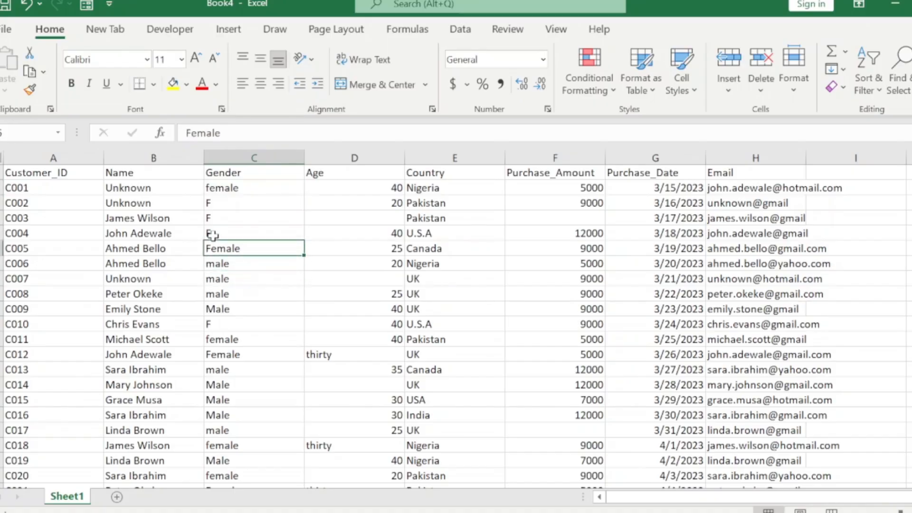
{"action": "key", "text": "Down"}
{"action": "key", "text": "Up"}
{"action": "key", "text": "Up"}
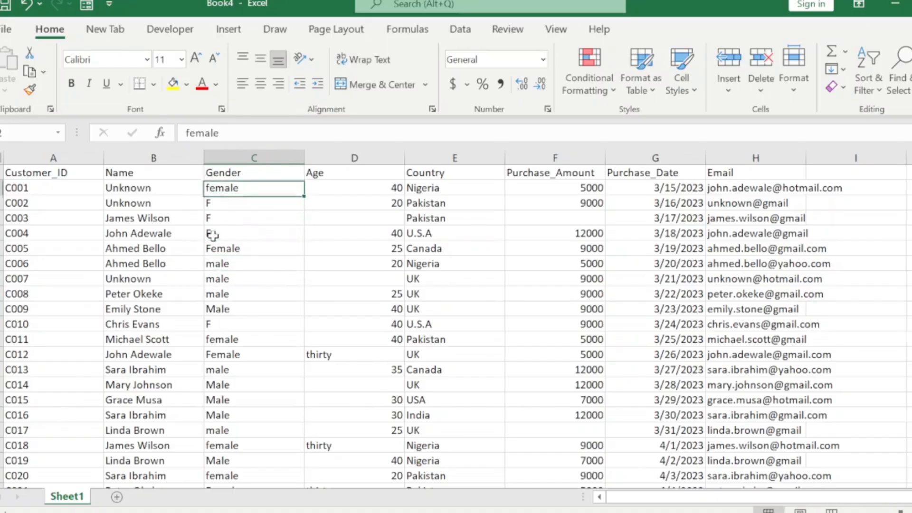
{"action": "key", "text": "Down"}
{"action": "key", "text": "Down"}
{"action": "key", "text": "Down"}
{"action": "key", "text": "Down"}
{"action": "key", "text": "Up"}
{"action": "key", "text": "Up"}
{"action": "key", "text": "Up"}
{"action": "key", "text": "Up"}
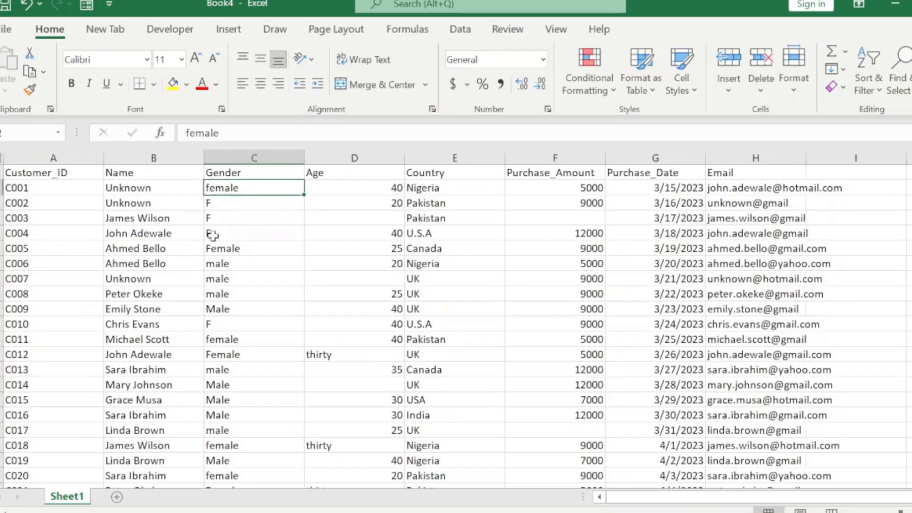
{"action": "key", "text": "Down"}
{"action": "key", "text": "Down"}
{"action": "key", "text": "Up"}
{"action": "key", "text": "Up"}
Check the Gender column further down the records for inconsistent spellings and single-letter entries
{"action": "left_click", "coordinate": [240, 246]}
{"action": "key", "text": "Down"}
{"action": "key", "text": "Down"}
{"action": "key", "text": "Down"}
{"action": "key", "text": "Down"}
{"action": "key", "text": "Down"}
{"action": "key", "text": "Down"}
{"action": "key", "text": "Down"}
{"action": "key", "text": "Down"}
{"action": "key", "text": "Down"}
{"action": "key", "text": "Down"}
{"action": "key", "text": "Down"}
{"action": "key", "text": "Down"}
{"action": "key", "text": "Down"}
{"action": "key", "text": "Down"}
{"action": "key", "text": "Down"}
{"action": "key", "text": "Down"}
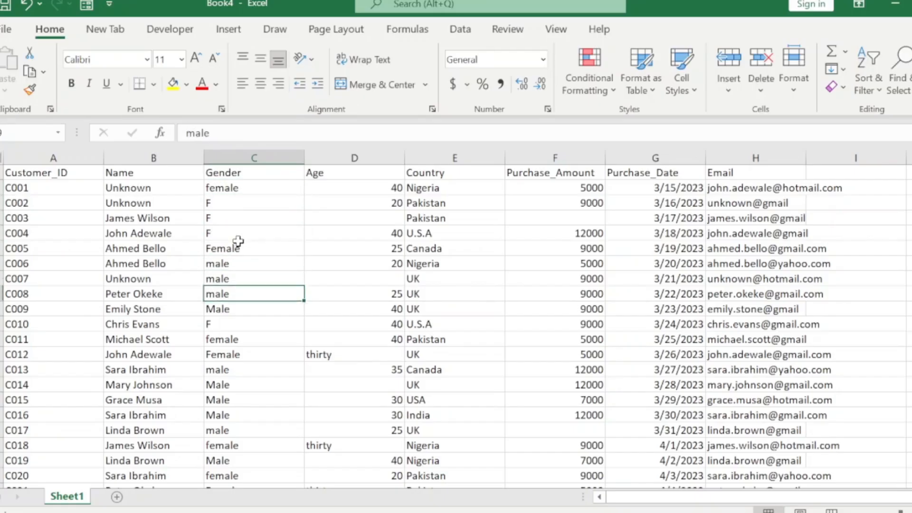
{"action": "key", "text": "Down"}
{"action": "key", "text": "Down"}
{"action": "key", "text": "Down"}
{"action": "key", "text": "Down"}
{"action": "key", "text": "Down"}
{"action": "key", "text": "Down"}
{"action": "key", "text": "Down"}
{"action": "key", "text": "Down"}
{"action": "key", "text": "Down"}
{"action": "key", "text": "Down"}
{"action": "key", "text": "Down"}
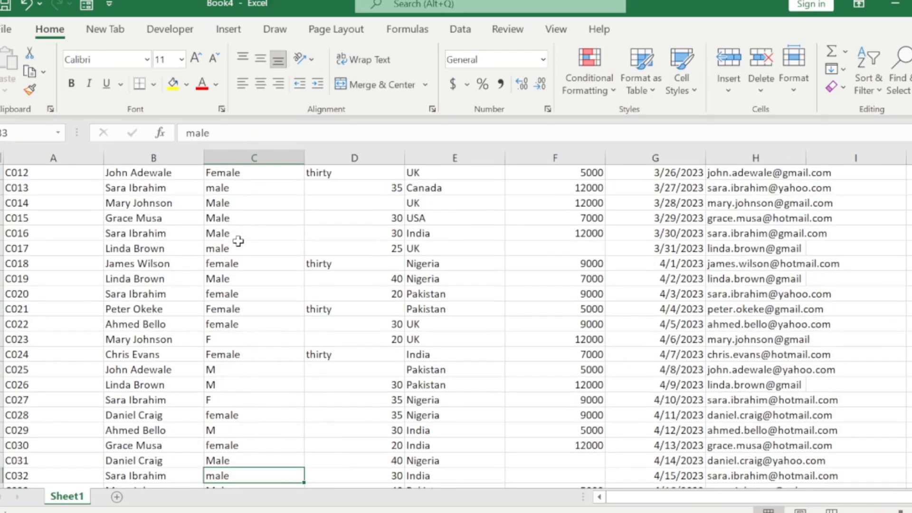
{"action": "key", "text": "ctrl+Up"}
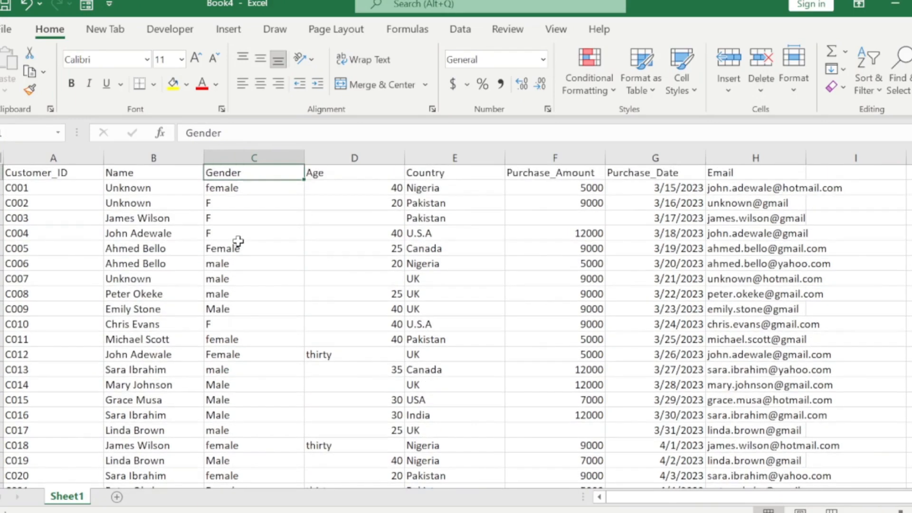
Insert an empty helper column between the Gender and Age columns
{"action": "key", "text": "Right"}
{"action": "key", "text": "Left"}
{"action": "left_click", "coordinate": [322, 151]}
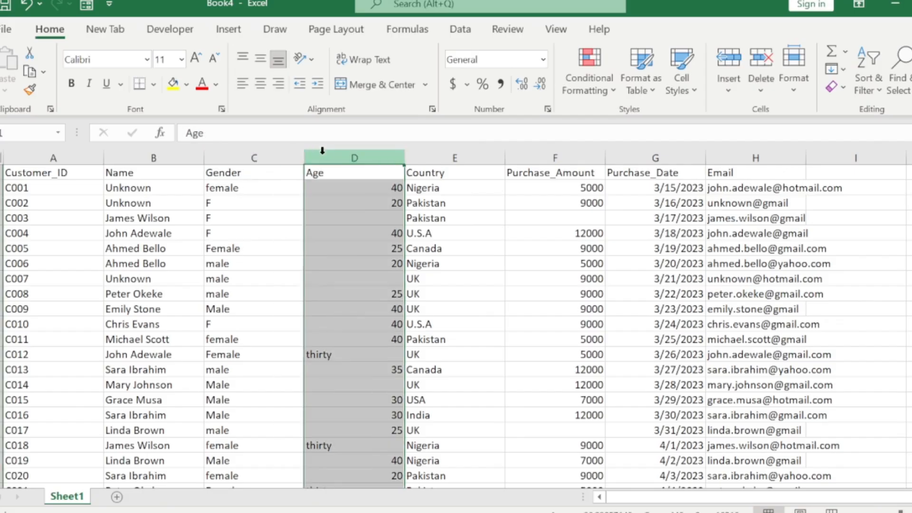
{"action": "right_click", "coordinate": [322, 150]}
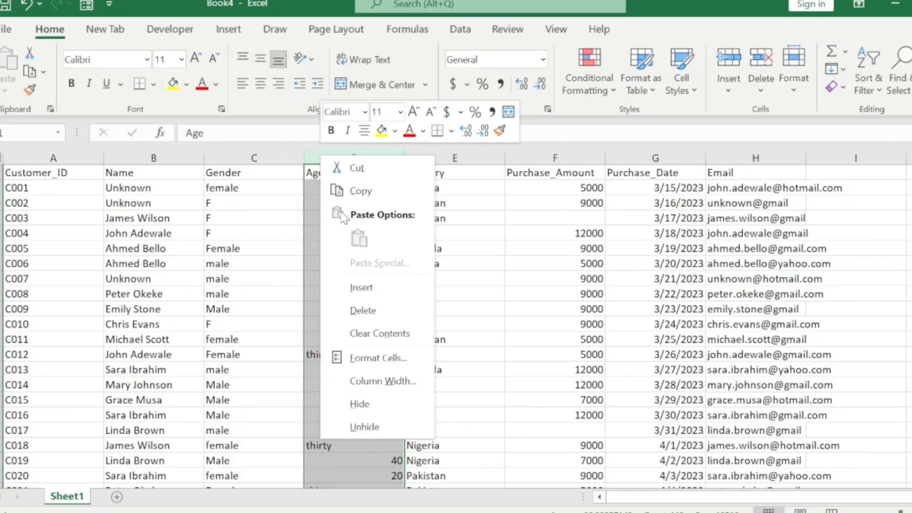
{"action": "key", "text": "Escape"}
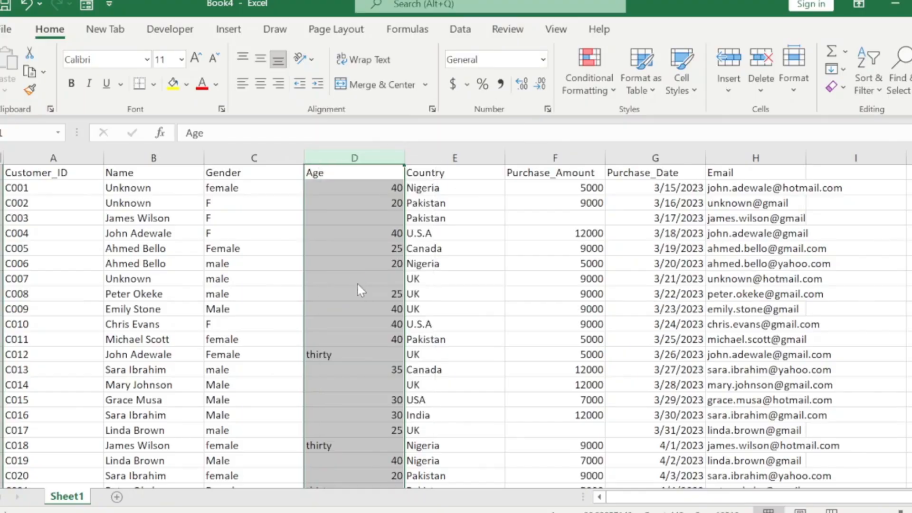
{"action": "key", "text": "ctrl+shift+plus"}
Start an IF formula in D2 with an OR test whose first condition is C2="M"
{"action": "left_click", "coordinate": [324, 189]}
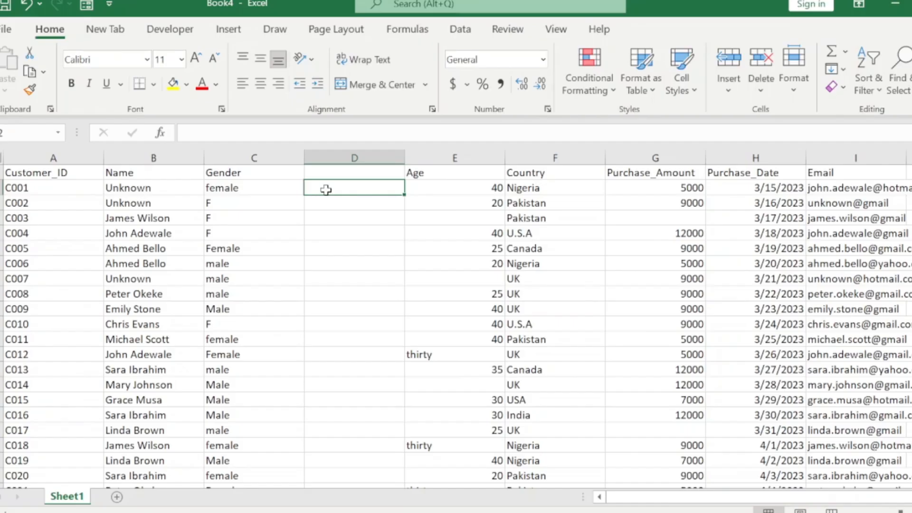
{"action": "type", "text": "=if"}
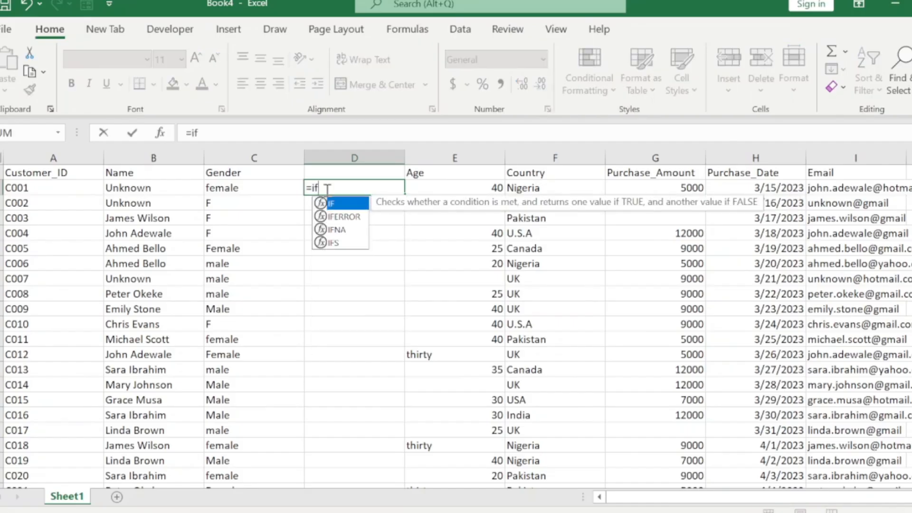
{"action": "key", "text": "Tab"}
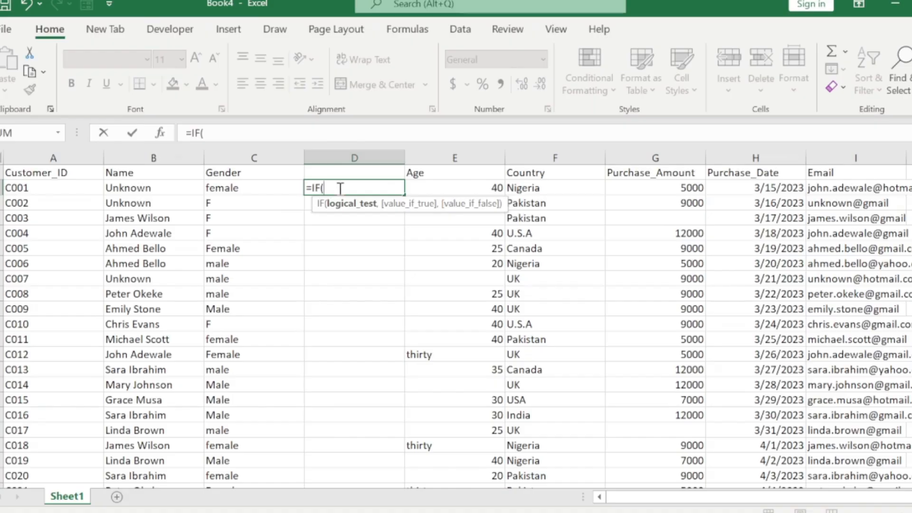
{"action": "type", "text": "or"}
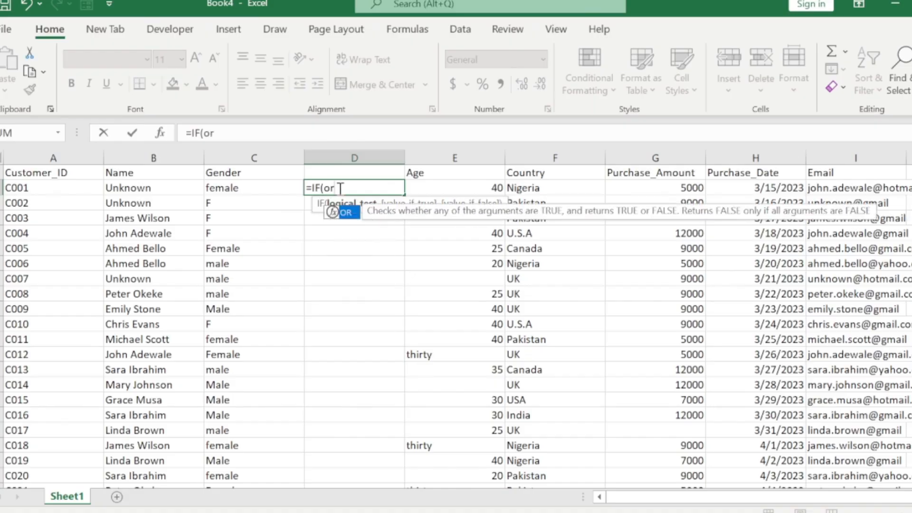
{"action": "key", "text": "Tab"}
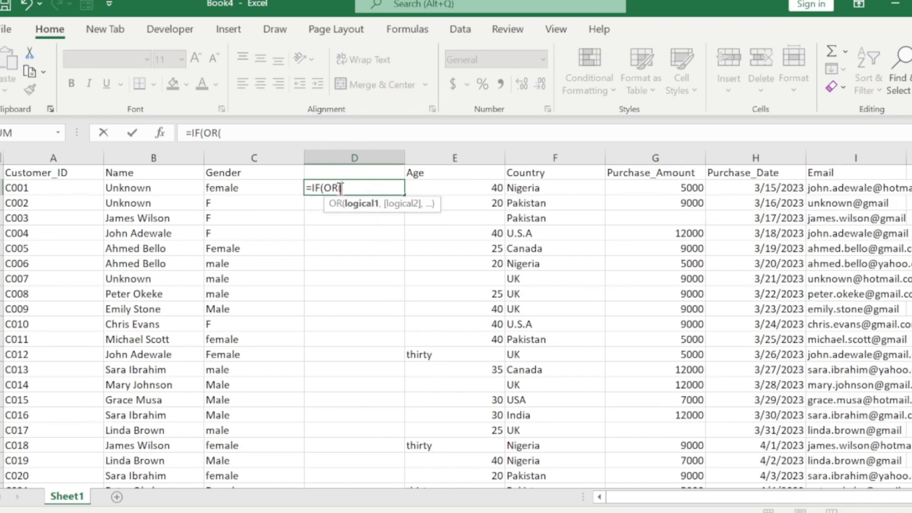
{"action": "left_click", "coordinate": [235, 189]}
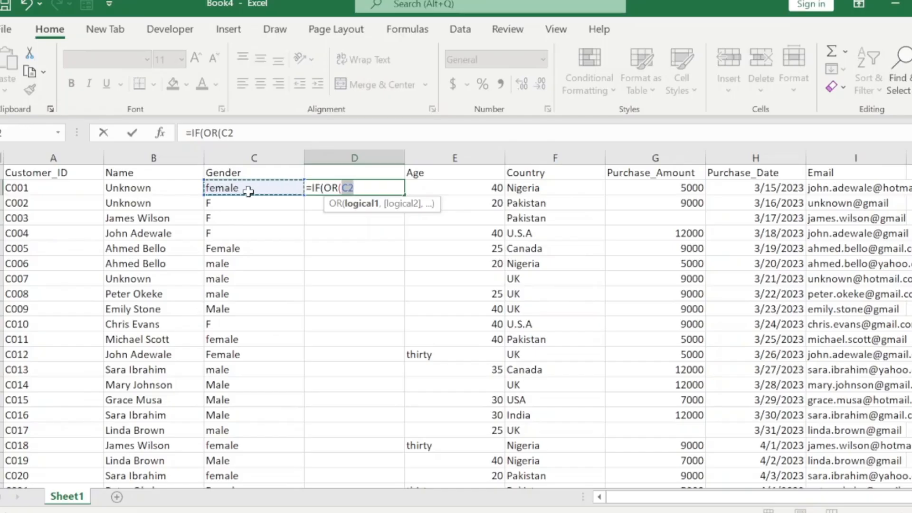
{"action": "type", "text": "=M"}
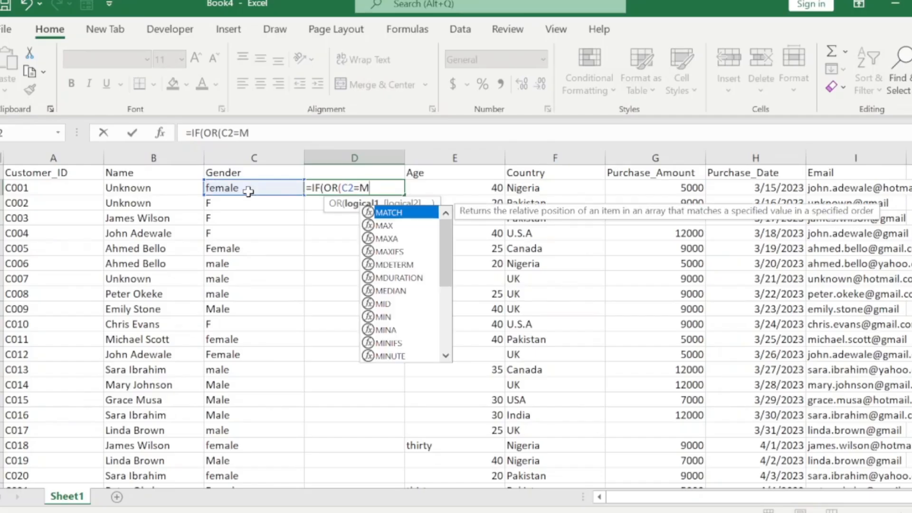
{"action": "key", "text": "BackSpace"}
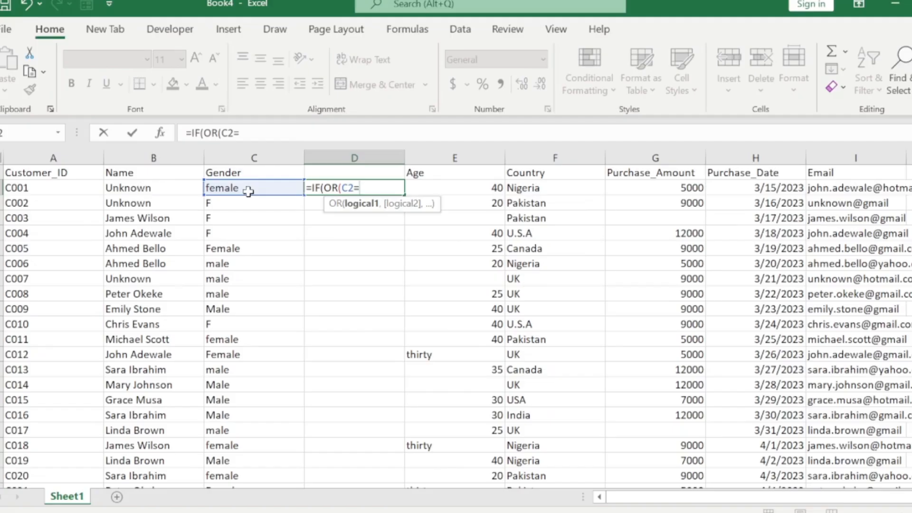
{"action": "type", "text": "M\","}
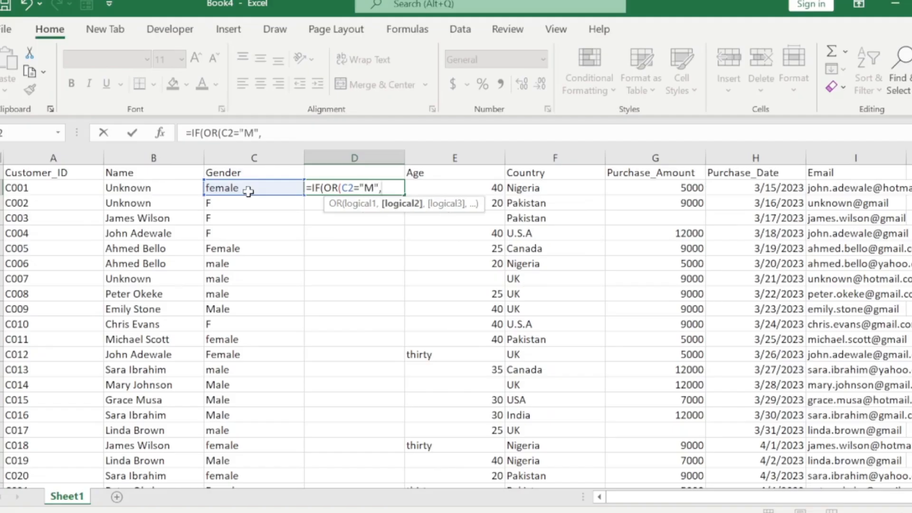
Complete the OR test in the D2 formula with C2="male" and return "Male" when it is true
{"action": "left_click", "coordinate": [236, 189]}
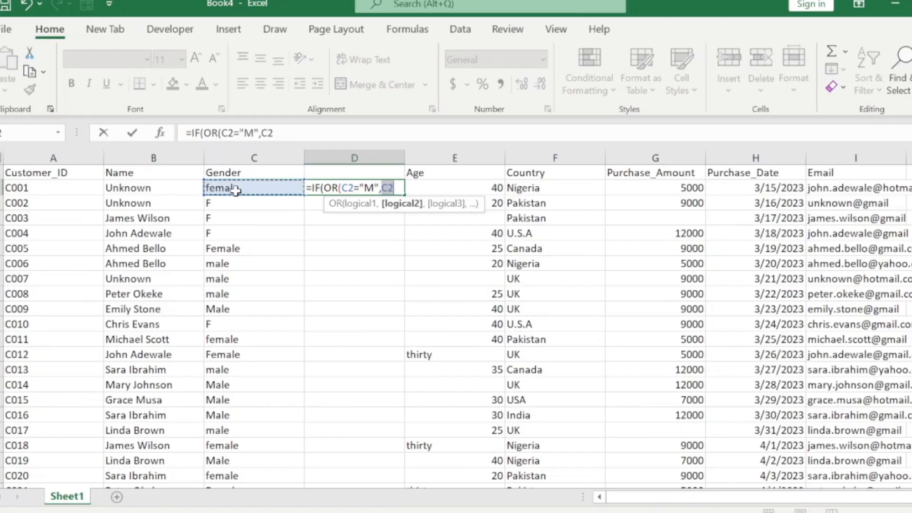
{"action": "type", "text": "=\"male"}
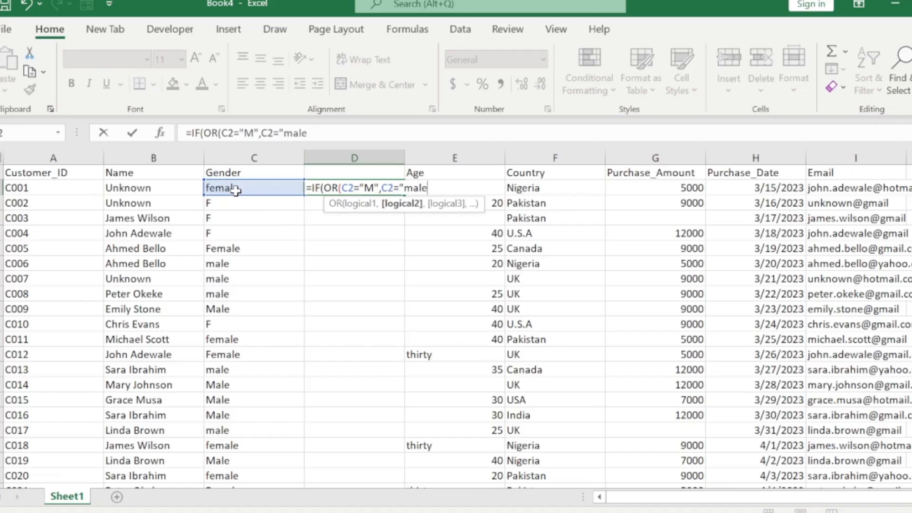
{"action": "type", "text": "\""}
{"action": "type", "text": ")"}
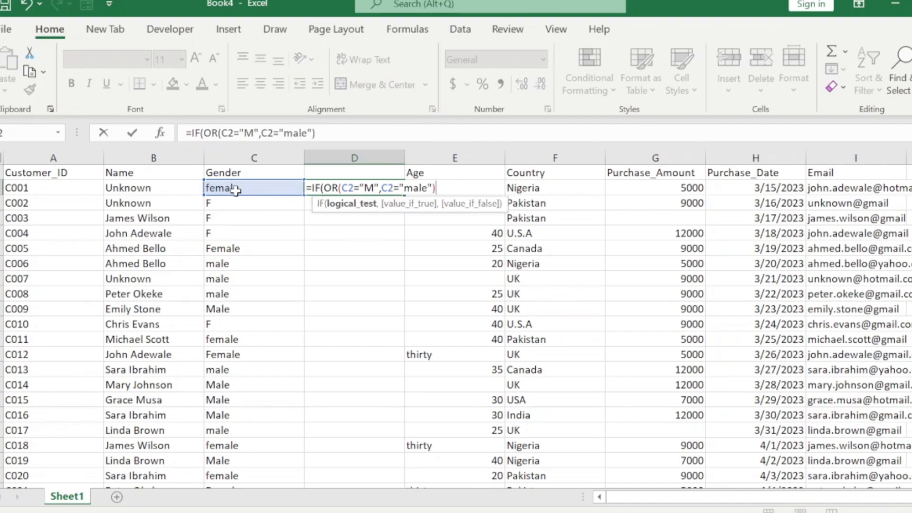
{"action": "type", "text": ",\""}
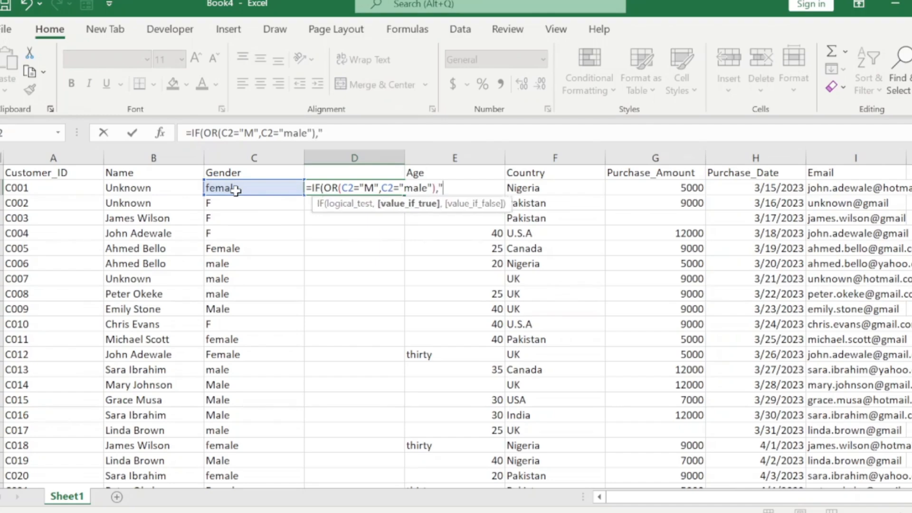
{"action": "type", "text": "Mal e"}
{"action": "type", "text": ","}
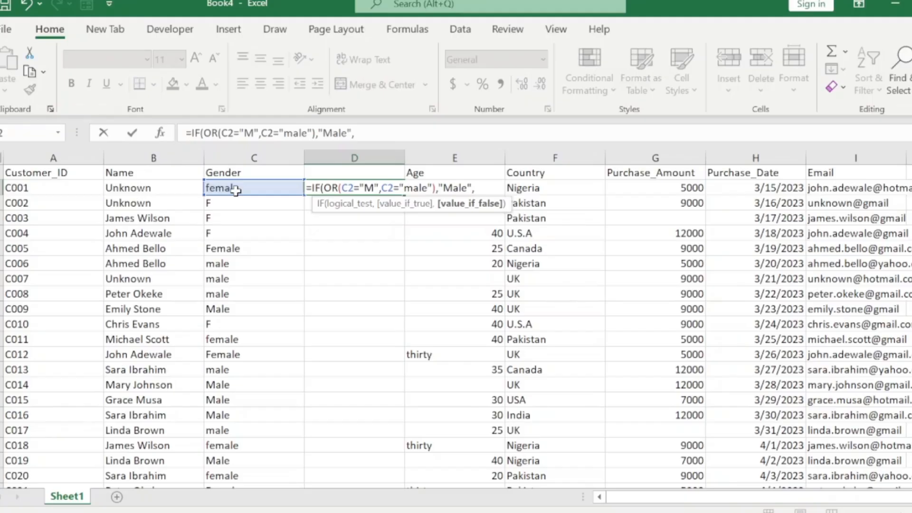
Nest a second IF in the D2 formula's false argument, with an OR test whose first condition is C2="F"
{"action": "type", "text": "if"}
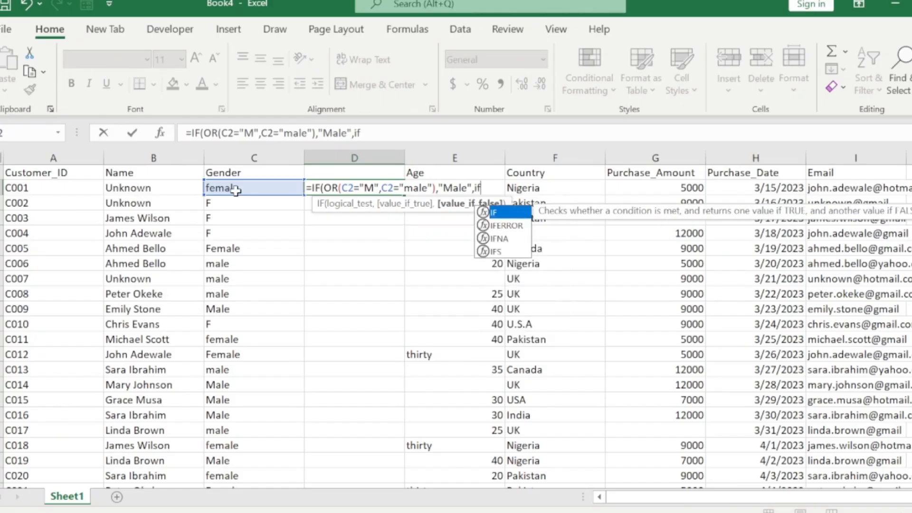
{"action": "key", "text": "Tab"}
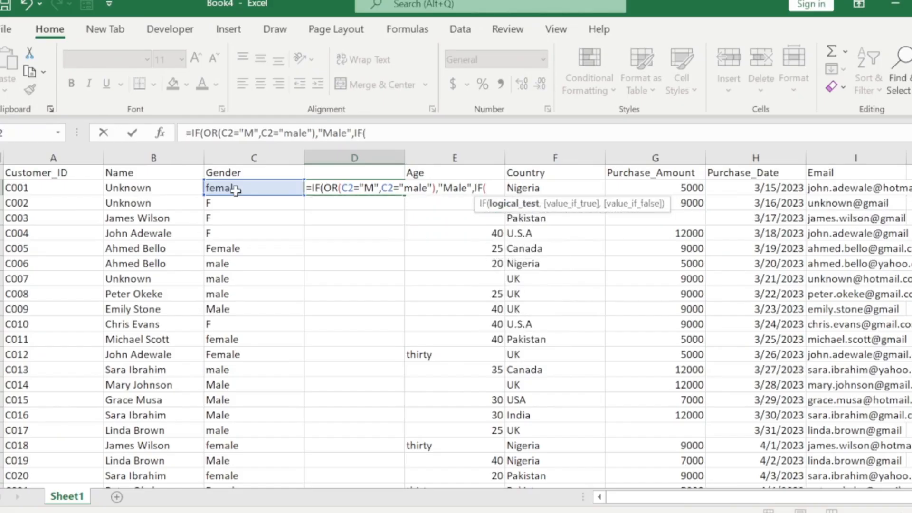
{"action": "type", "text": "or"}
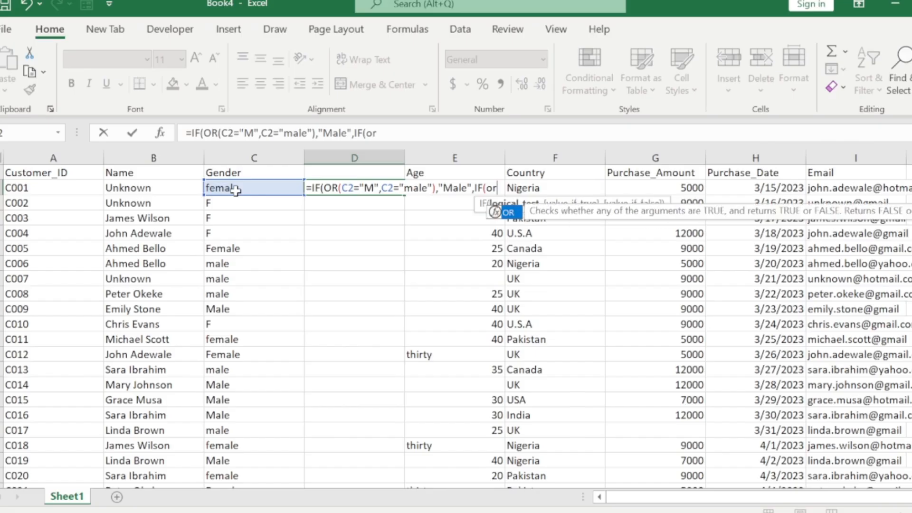
{"action": "key", "text": "Tab"}
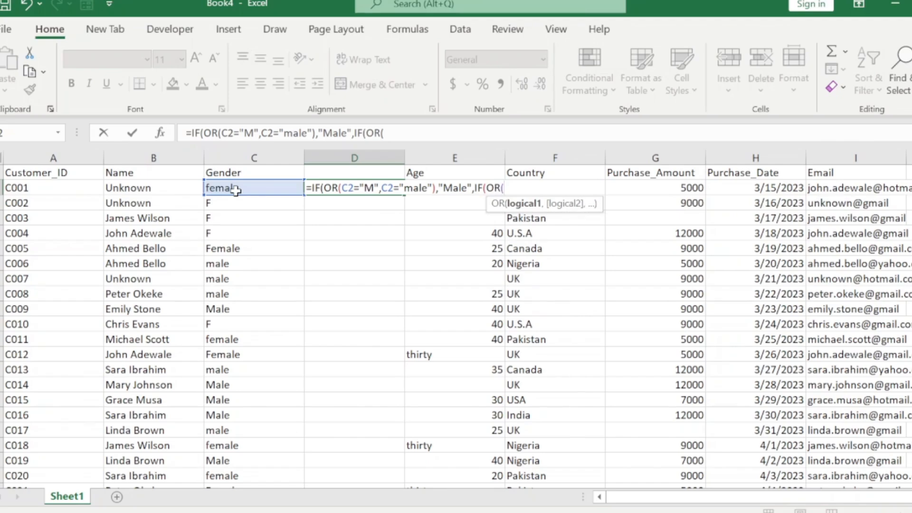
{"action": "type", "text": "C2"}
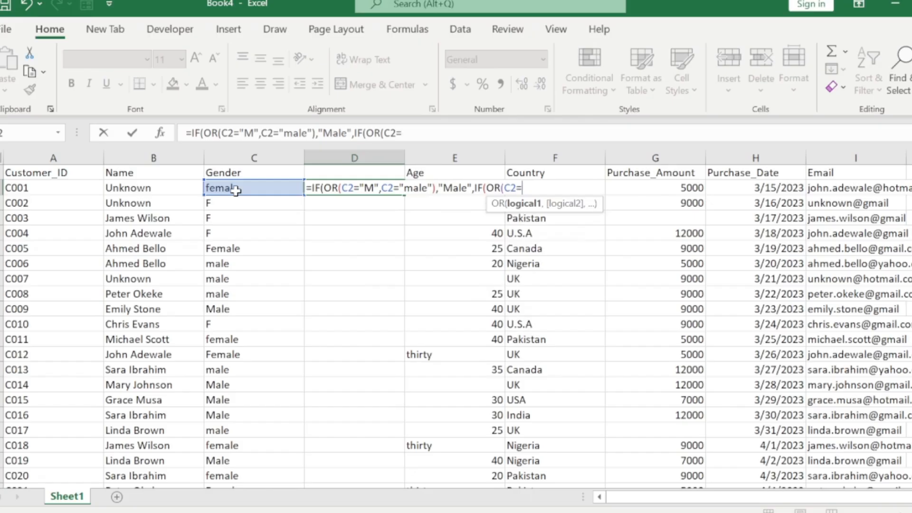
{"action": "type", "text": "=F"}
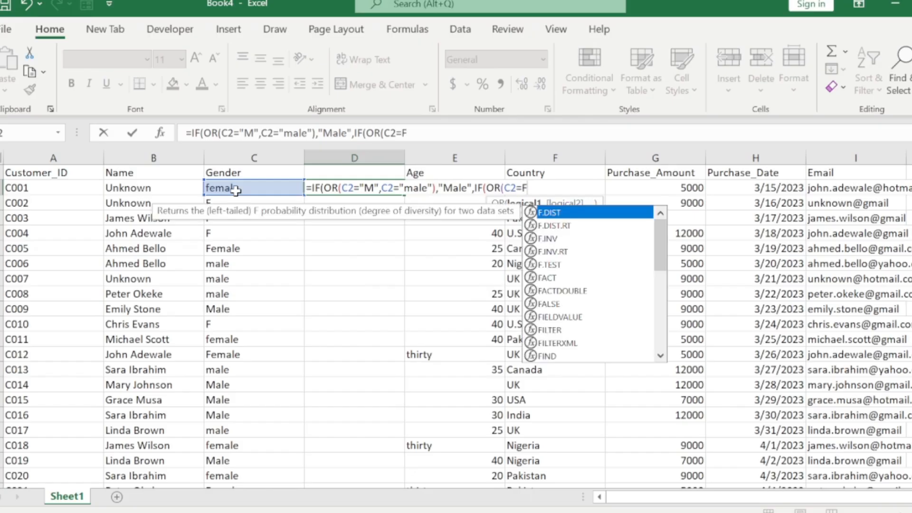
{"action": "key", "text": "Escape"}
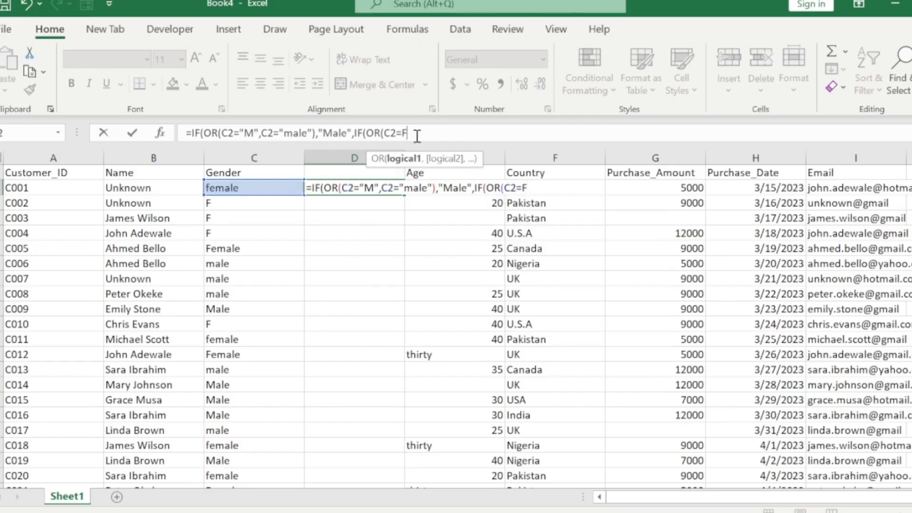
{"action": "key", "text": "BackSpace"}
{"action": "type", "text": "\"F\",C"}
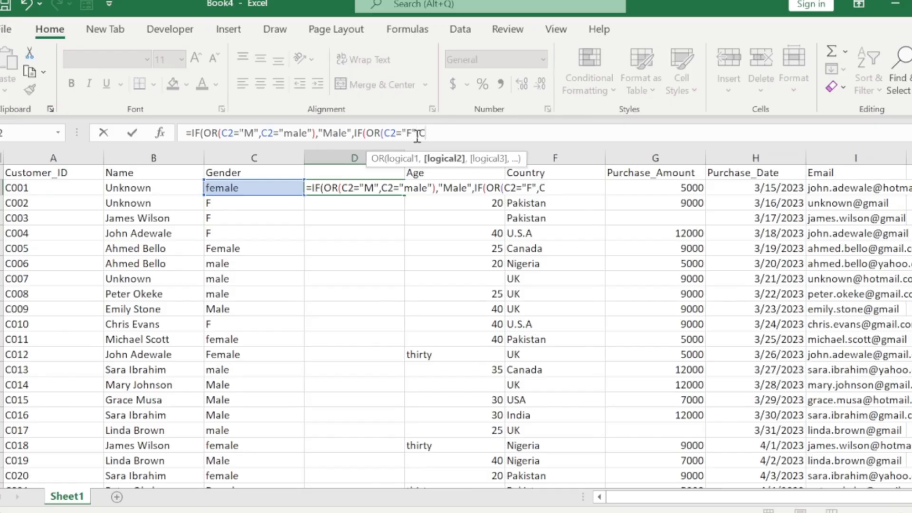
Complete the nested OR test in D2 with C2="female" and return "Female" when it is true
{"action": "type", "text": "2"}
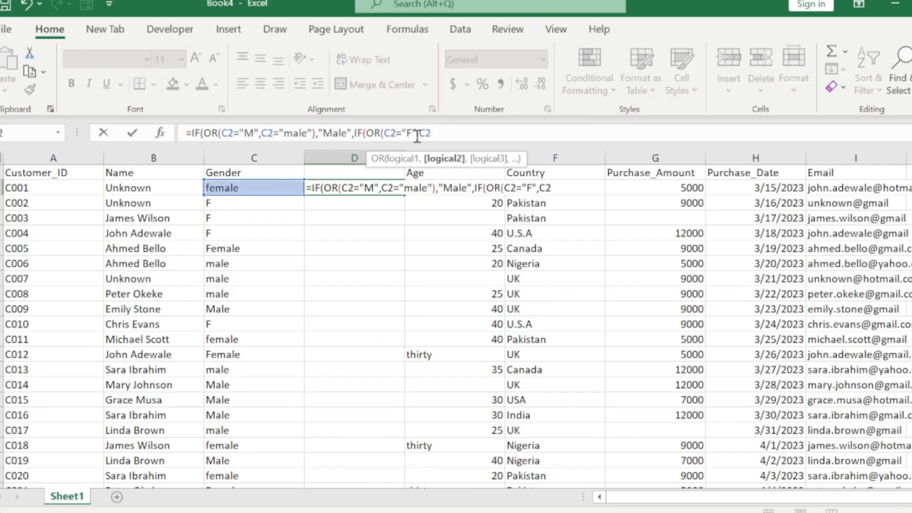
{"action": "type", "text": "=\"female\""}
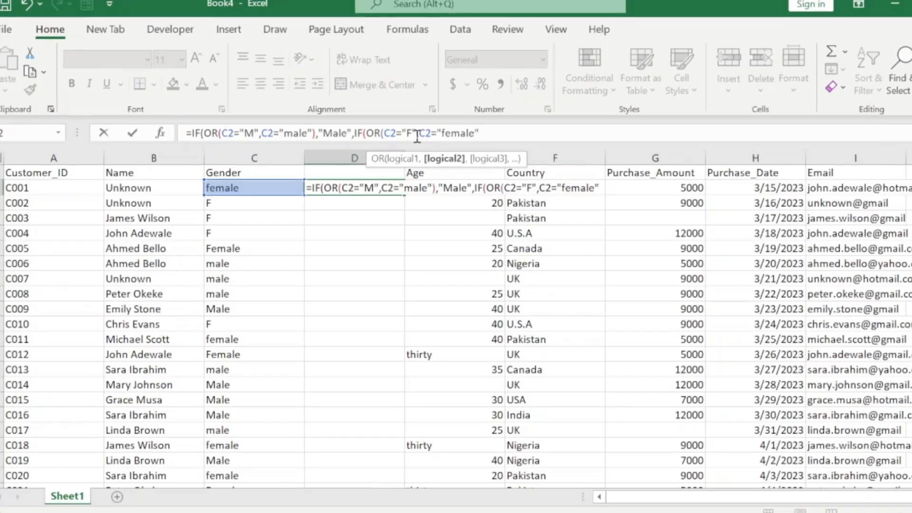
{"action": "type", "text": "),\""}
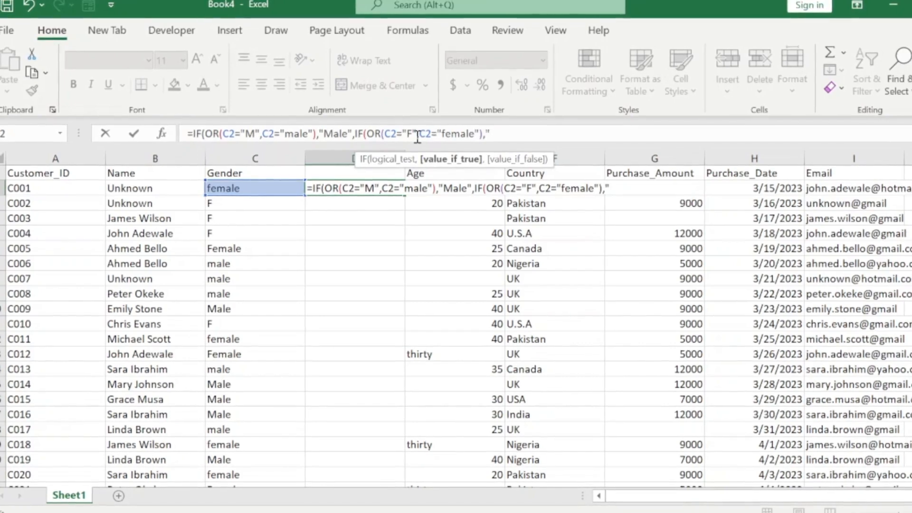
{"action": "type", "text": "F"}
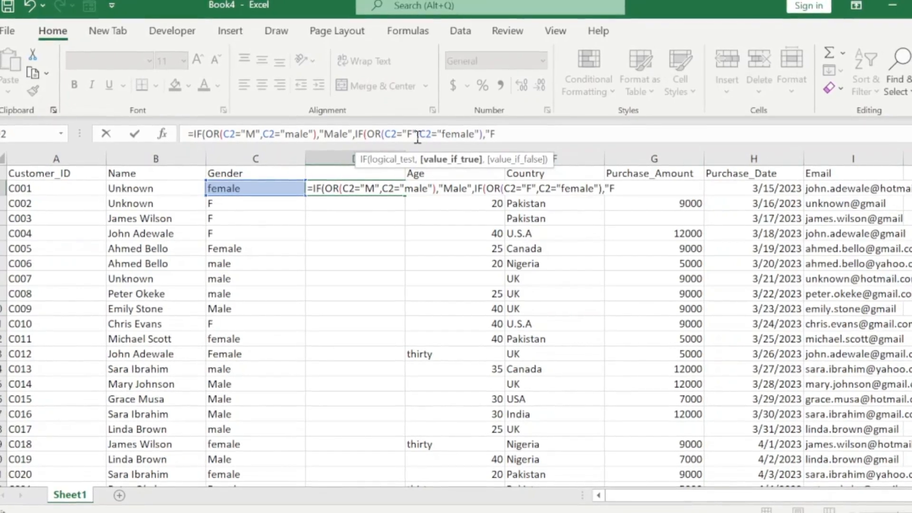
{"action": "type", "text": "emale"}
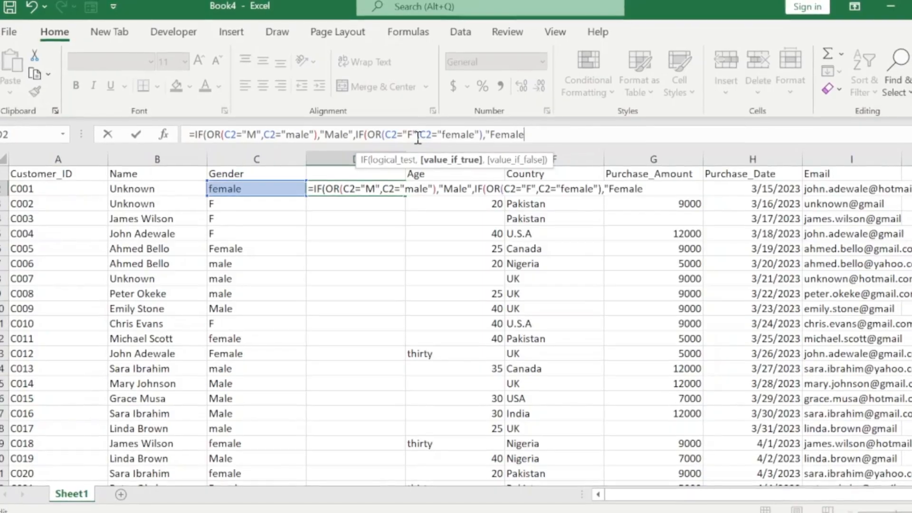
{"action": "type", "text": "\""}
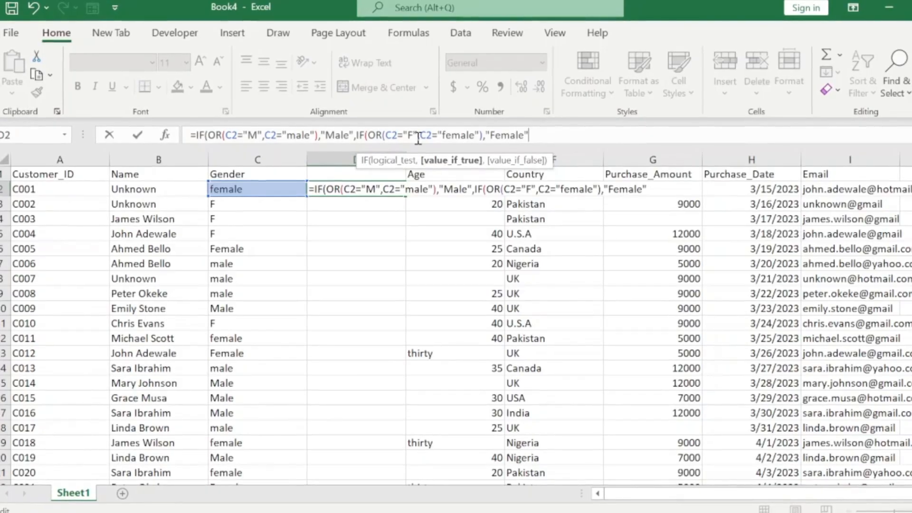
Set "Other" as the nested IF's fallback result, close both IF functions and enter the formula in D2
{"action": "type", "text": ","}
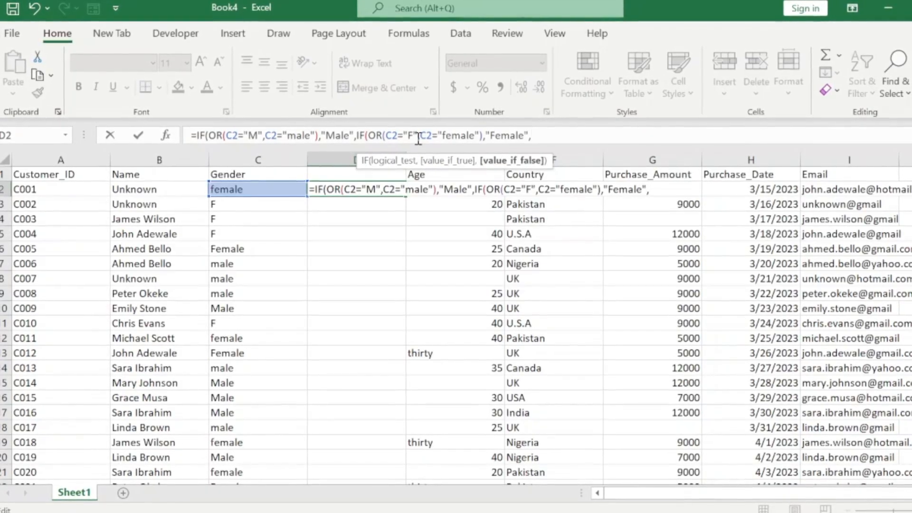
{"action": "type", "text": "\"O"}
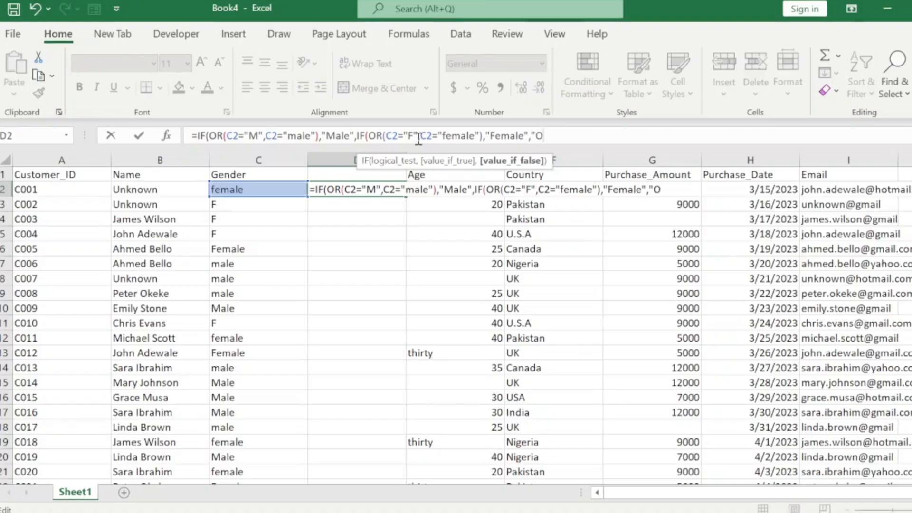
{"action": "type", "text": "ther"}
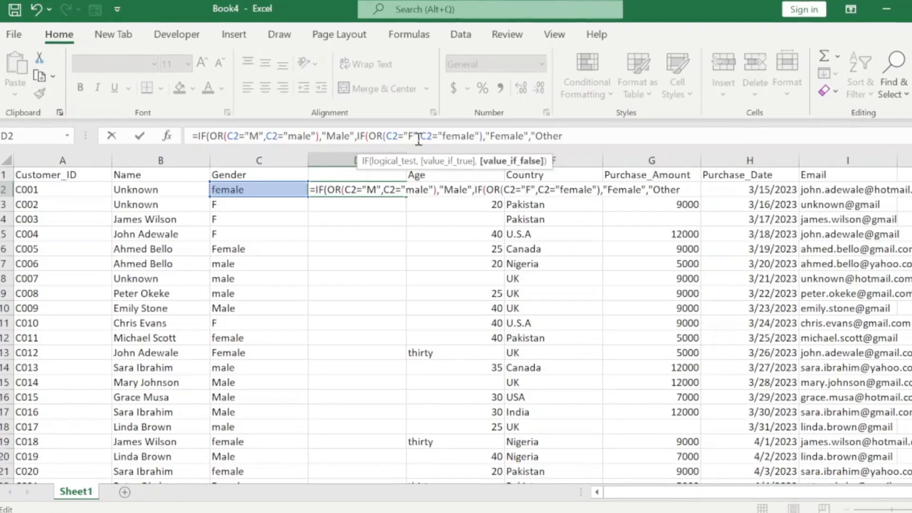
{"action": "type", "text": "\""}
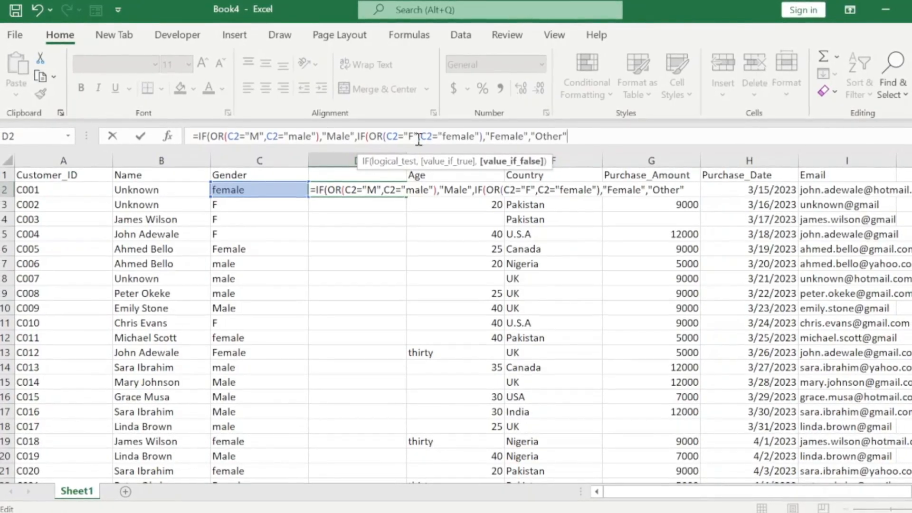
{"action": "type", "text": ")"}
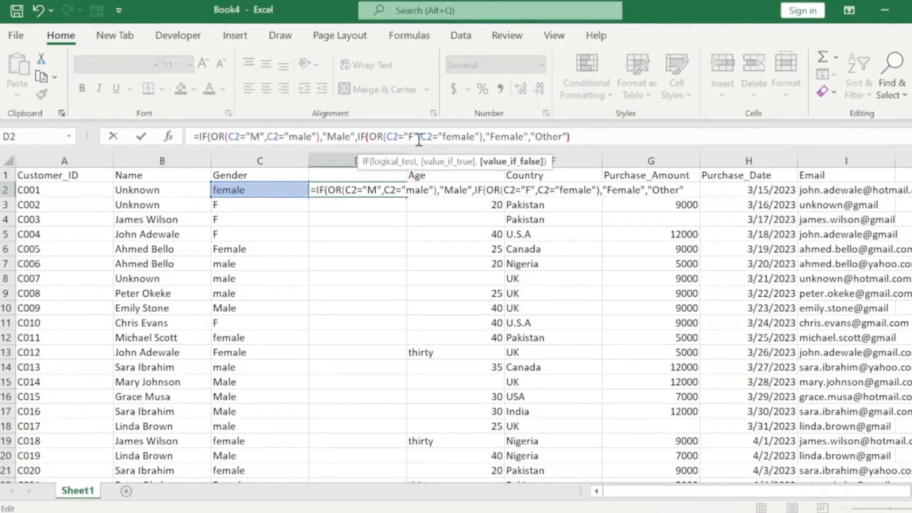
{"action": "type", "text": ")"}
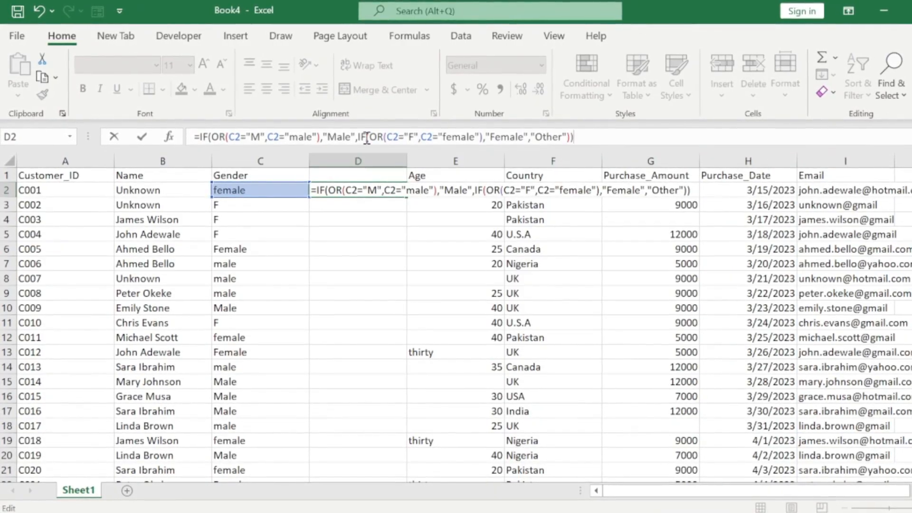
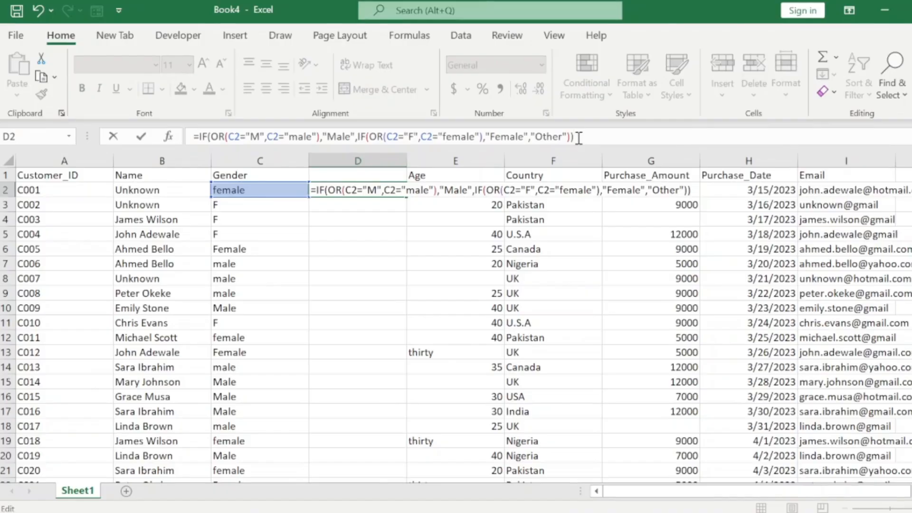
{"action": "key", "text": "Return"}
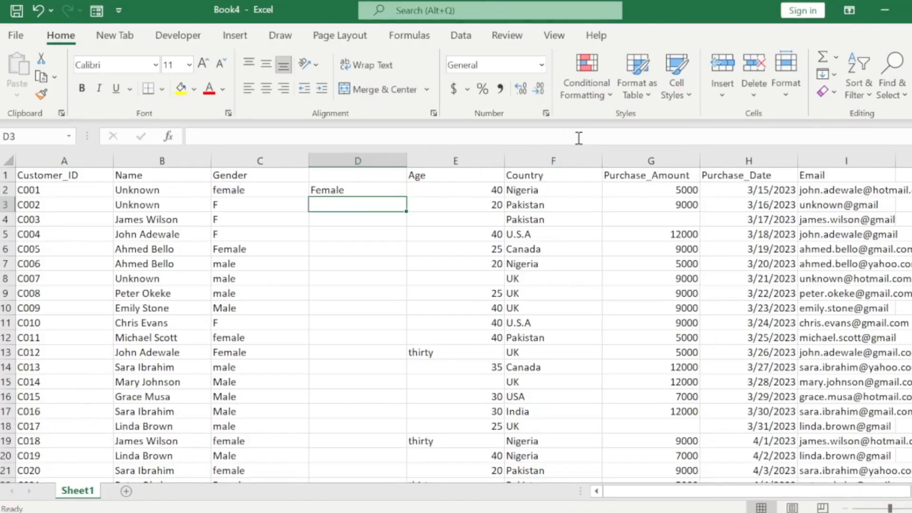
Fill the gender formula from D2 down to the last record and check both ends of the filled column
{"action": "left_click", "coordinate": [365, 190]}
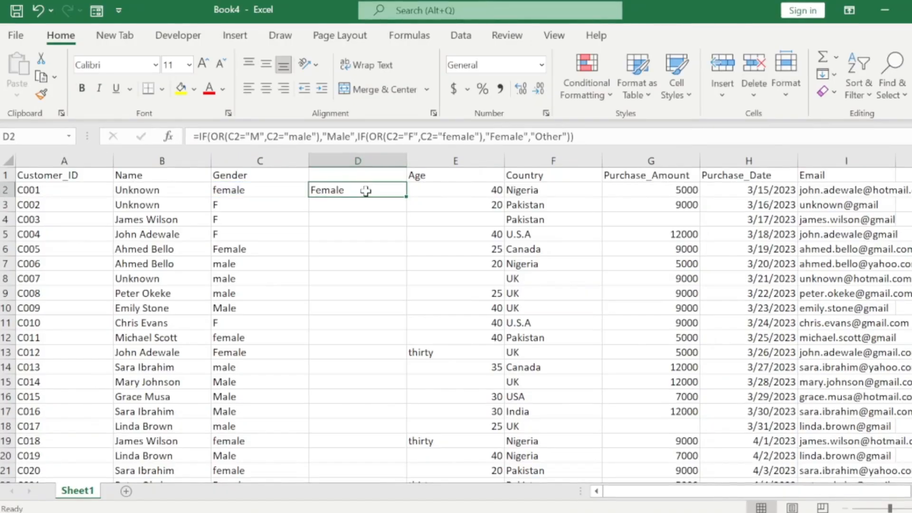
{"action": "double_click", "coordinate": [406, 198]}
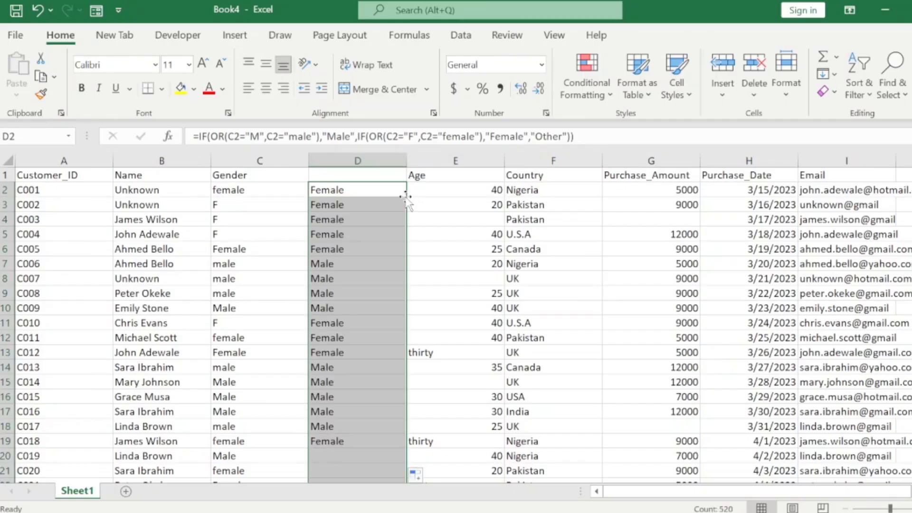
{"action": "left_click", "coordinate": [384, 218]}
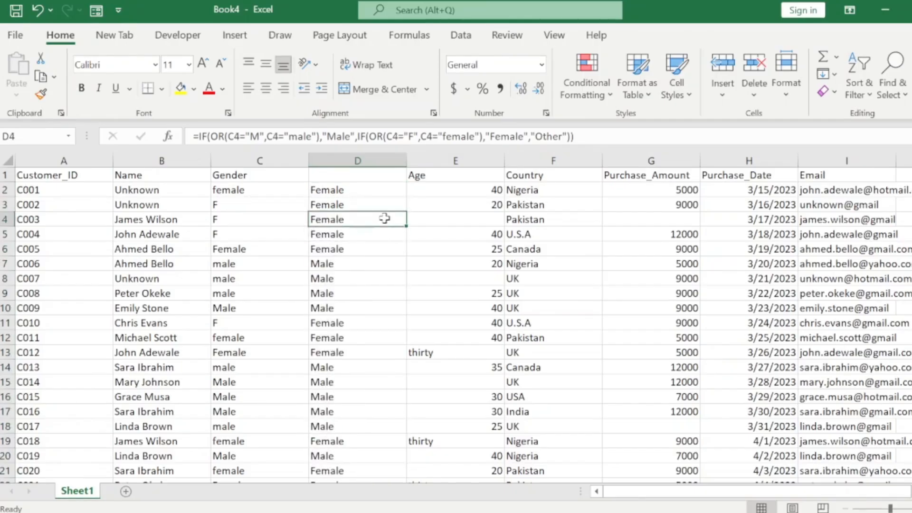
{"action": "key", "text": "ctrl+Down"}
{"action": "key", "text": "ctrl+Up"}
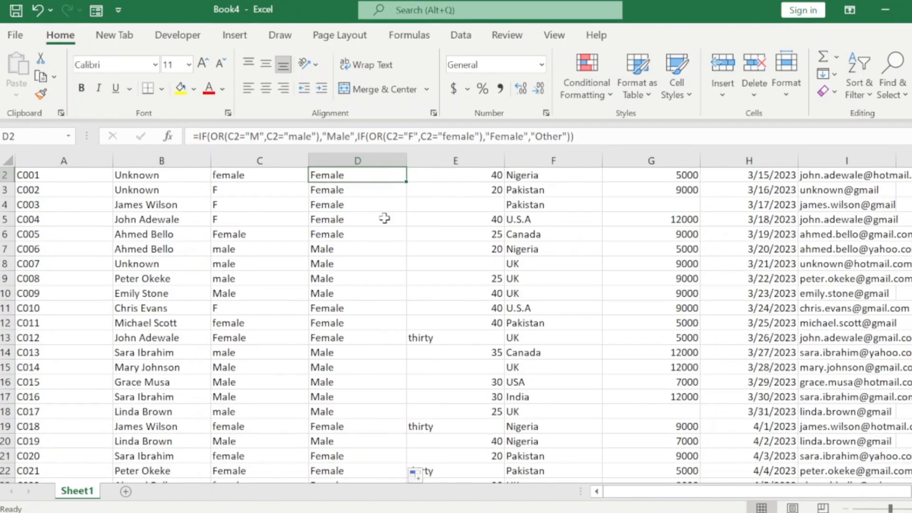
{"action": "scroll", "coordinate": [384, 218], "scroll_direction": "up", "scroll_amount": 1}
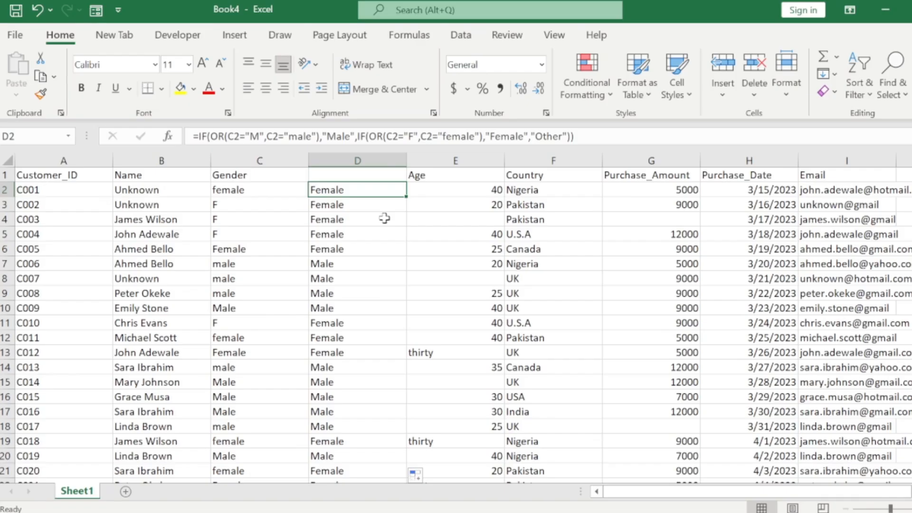
Copy the helper column results from D2 to D521 and paste them as values over the Gender entries from C2 down
{"action": "key", "text": "ctrl+shift+Down"}
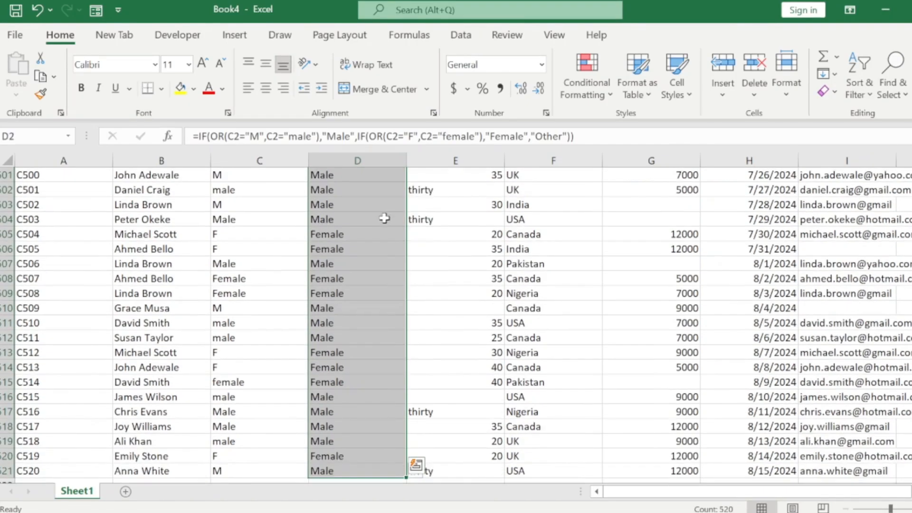
{"action": "key", "text": "ctrl+c"}
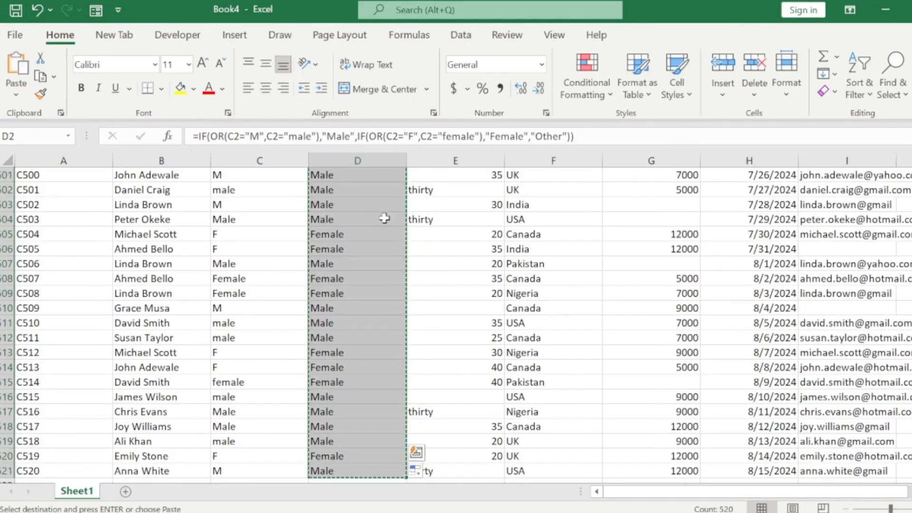
{"action": "key", "text": "Left"}
{"action": "key", "text": "Up"}
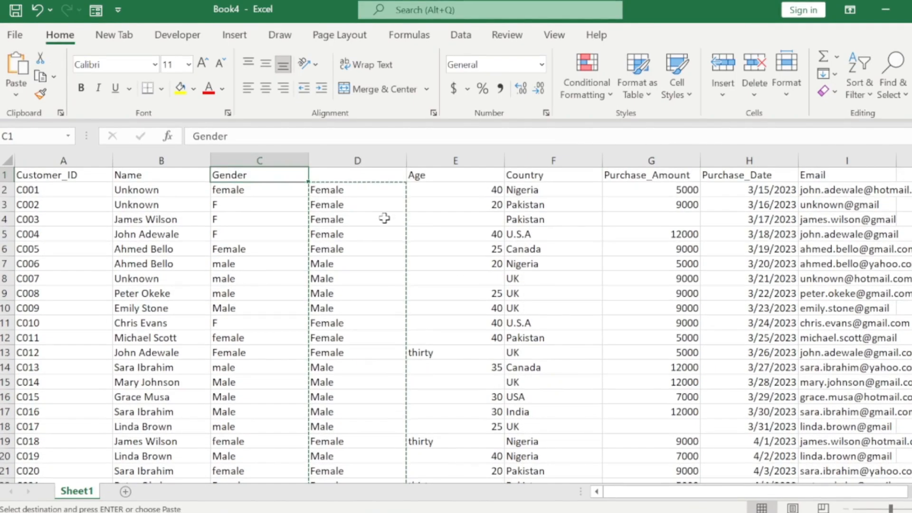
{"action": "key", "text": "Down"}
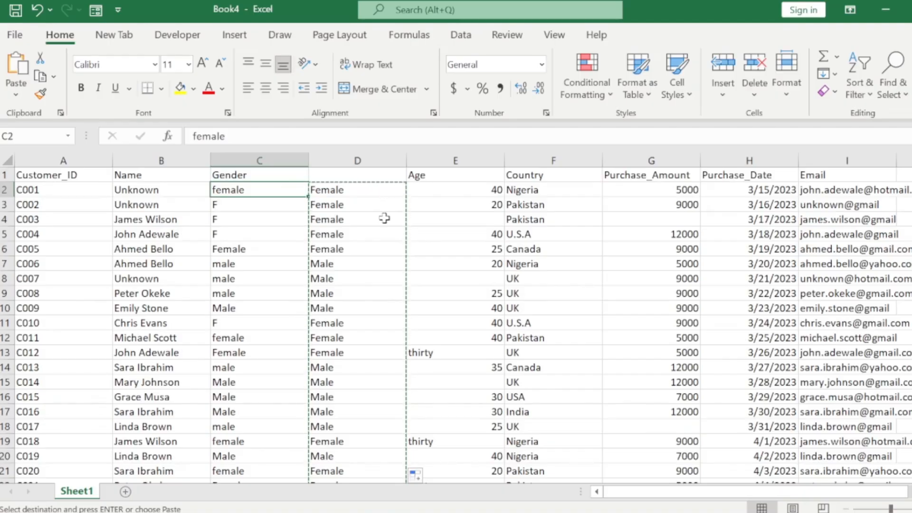
{"action": "key", "text": "ctrl+shift+Down"}
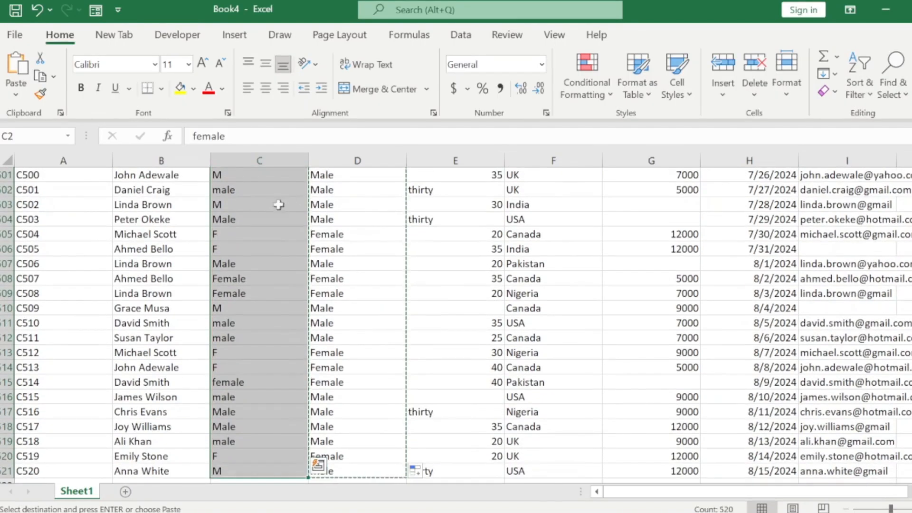
{"action": "left_click", "coordinate": [15, 97]}
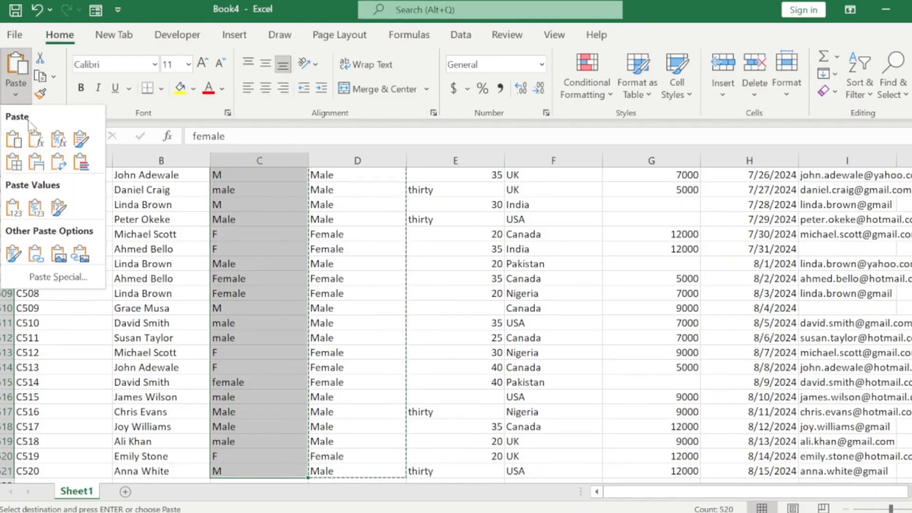
{"action": "left_click", "coordinate": [65, 280]}
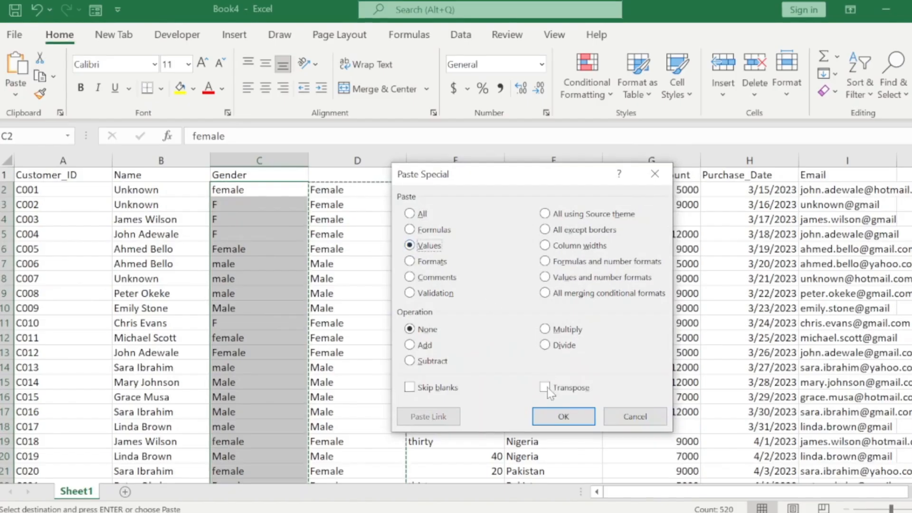
{"action": "left_click", "coordinate": [549, 418]}
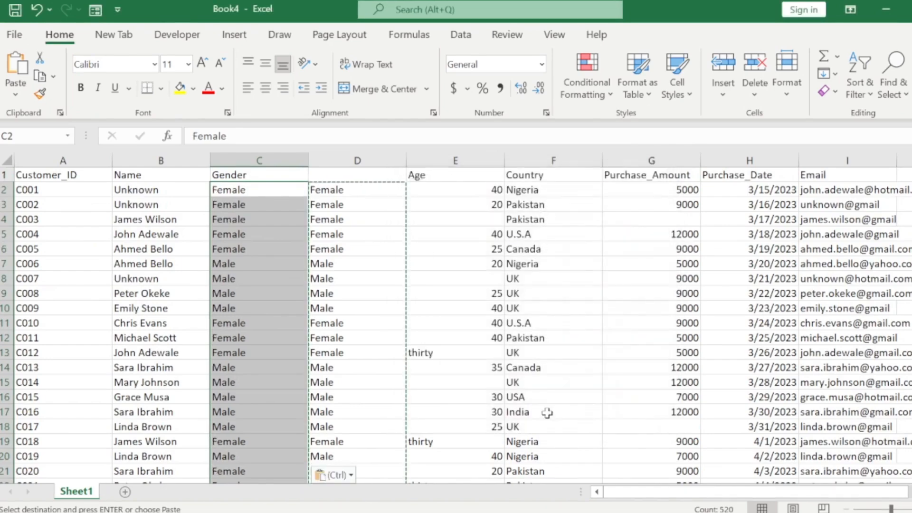
Check the pasted Gender entries at the start and end of column C, reading back up through the last records
{"action": "left_click", "coordinate": [274, 322]}
{"action": "key", "text": "ctrl+Up"}
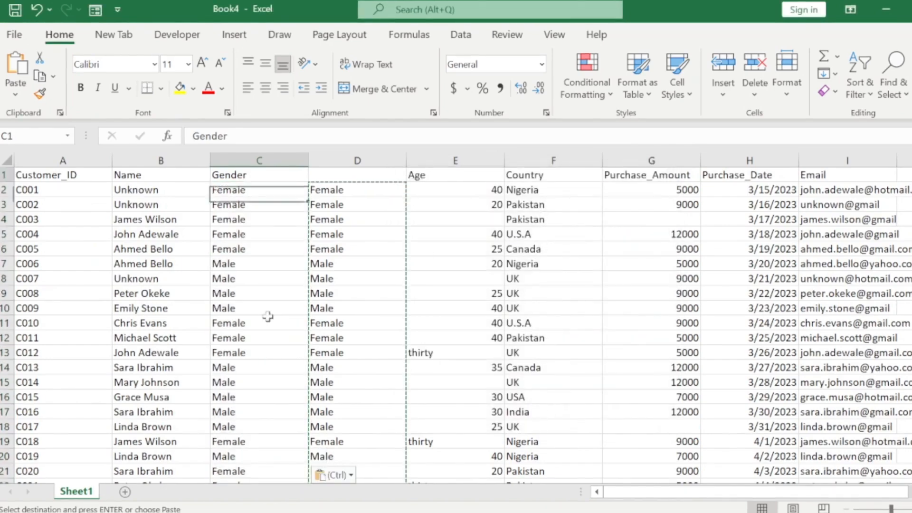
{"action": "key", "text": "Down"}
{"action": "key", "text": "ctrl+Down"}
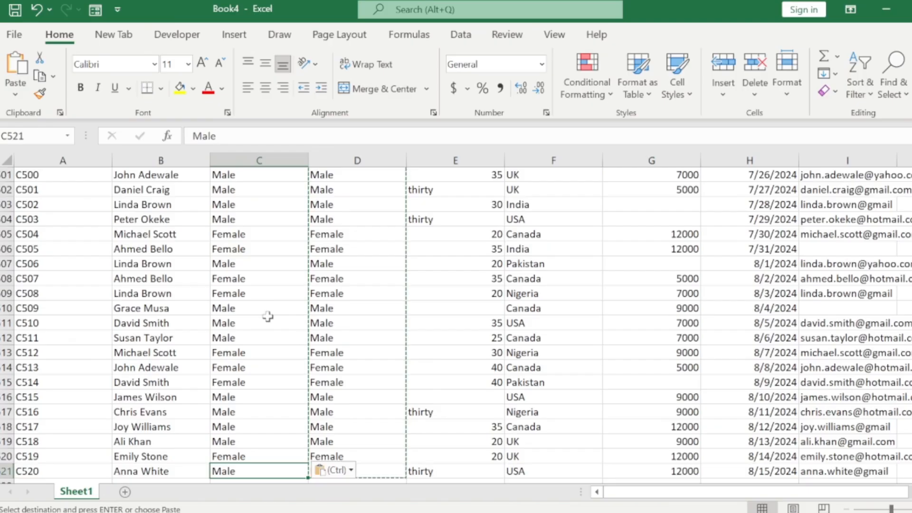
{"action": "key", "text": "Up"}
{"action": "key", "text": "Up"}
{"action": "key", "text": "Up"}
{"action": "key", "text": "Up"}
{"action": "key", "text": "Up"}
{"action": "key", "text": "Up"}
{"action": "key", "text": "Up"}
{"action": "key", "text": "Up"}
{"action": "key", "text": "Up"}
{"action": "key", "text": "Up"}
{"action": "key", "text": "Up"}
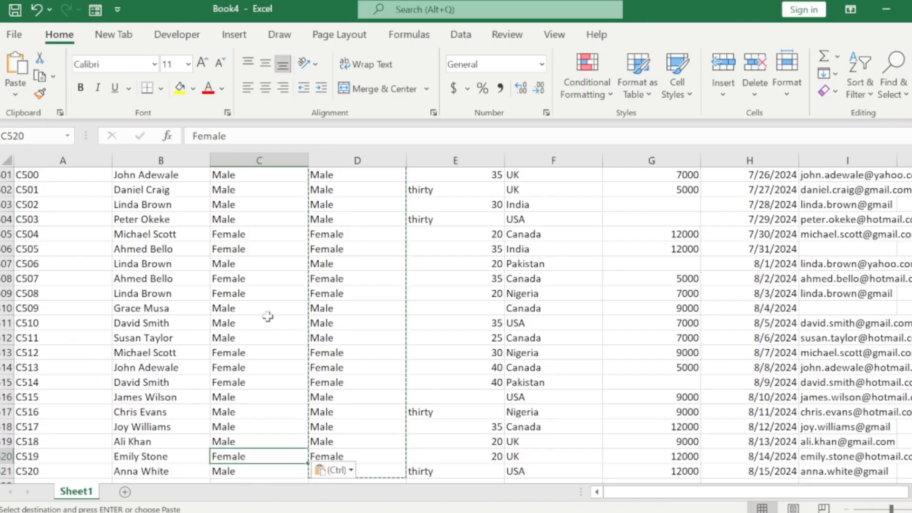
{"action": "key", "text": "Up"}
{"action": "key", "text": "Up"}
{"action": "key", "text": "Up"}
{"action": "key", "text": "Up"}
{"action": "key", "text": "Up"}
{"action": "key", "text": "Up"}
{"action": "key", "text": "Up"}
{"action": "key", "text": "Up"}
{"action": "key", "text": "Up"}
{"action": "key", "text": "Up"}
{"action": "key", "text": "Up"}
{"action": "key", "text": "Up"}
{"action": "key", "text": "Up"}
{"action": "key", "text": "Up"}
{"action": "key", "text": "Up"}
{"action": "key", "text": "Up"}
{"action": "key", "text": "Up"}
{"action": "key", "text": "Up"}
{"action": "key", "text": "Up"}
{"action": "key", "text": "Up"}
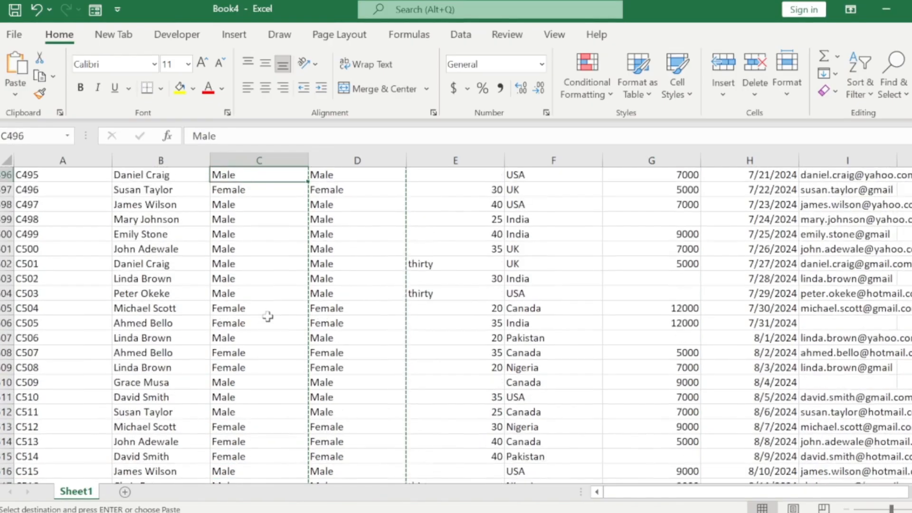
{"action": "key", "text": "Up"}
{"action": "key", "text": "Up"}
{"action": "key", "text": "Up"}
{"action": "key", "text": "Up"}
{"action": "key", "text": "Up"}
{"action": "key", "text": "Up"}
{"action": "key", "text": "Up"}
{"action": "key", "text": "Up"}
{"action": "key", "text": "Up"}
{"action": "key", "text": "Up"}
{"action": "key", "text": "Up"}
{"action": "key", "text": "Up"}
{"action": "key", "text": "Up"}
{"action": "key", "text": "Up"}
{"action": "key", "text": "Up"}
{"action": "key", "text": "Up"}
{"action": "key", "text": "Up"}
{"action": "key", "text": "Up"}
{"action": "key", "text": "Up"}
{"action": "key", "text": "Up"}
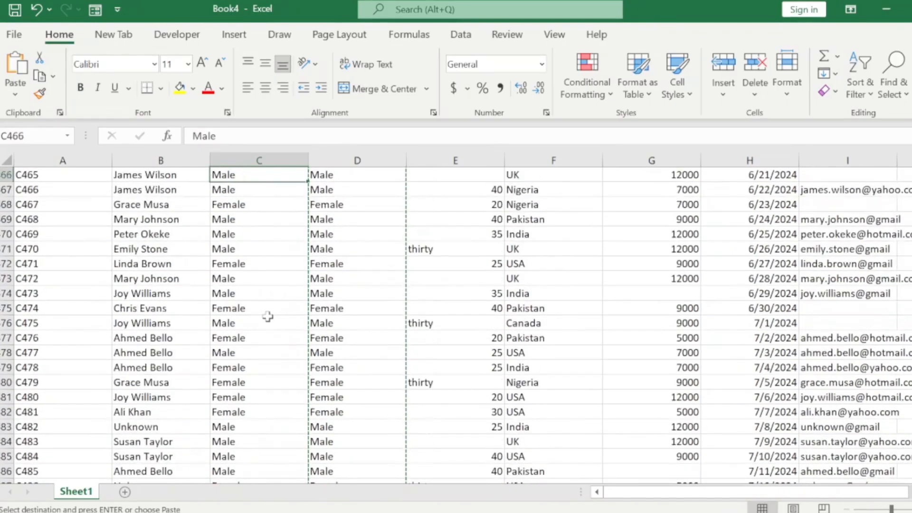
{"action": "key", "text": "Up"}
{"action": "key", "text": "Up"}
{"action": "key", "text": "Up"}
{"action": "key", "text": "Up"}
{"action": "key", "text": "Up"}
{"action": "key", "text": "Up"}
{"action": "key", "text": "Up"}
{"action": "key", "text": "Up"}
{"action": "key", "text": "Up"}
{"action": "key", "text": "Up"}
{"action": "key", "text": "Up"}
{"action": "key", "text": "Up"}
{"action": "key", "text": "Up"}
{"action": "key", "text": "Up"}
{"action": "key", "text": "Up"}
{"action": "key", "text": "Up"}
{"action": "key", "text": "Up"}
{"action": "key", "text": "Up"}
{"action": "key", "text": "Up"}
{"action": "key", "text": "Up"}
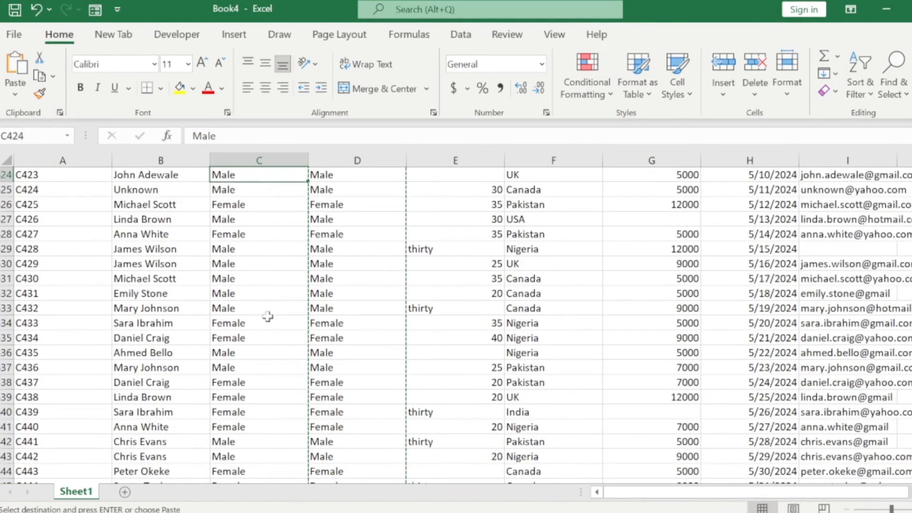
{"action": "key", "text": "ctrl+Up"}
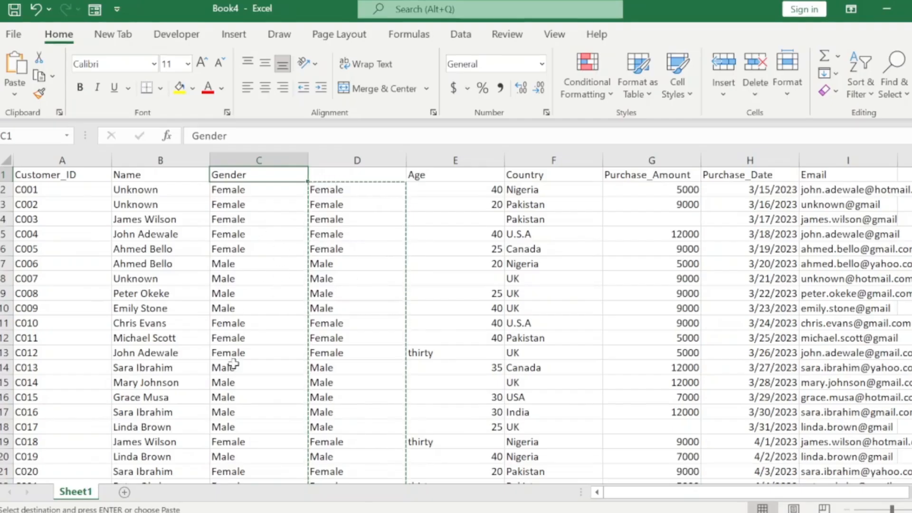
Delete helper column D, which holds the duplicate gender results beside the Gender column
{"action": "left_click", "coordinate": [228, 291]}
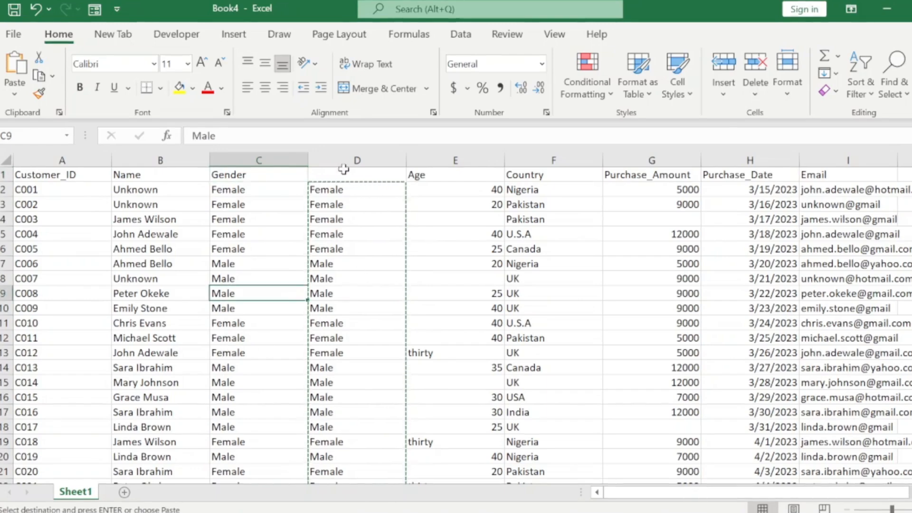
{"action": "left_click", "coordinate": [341, 159]}
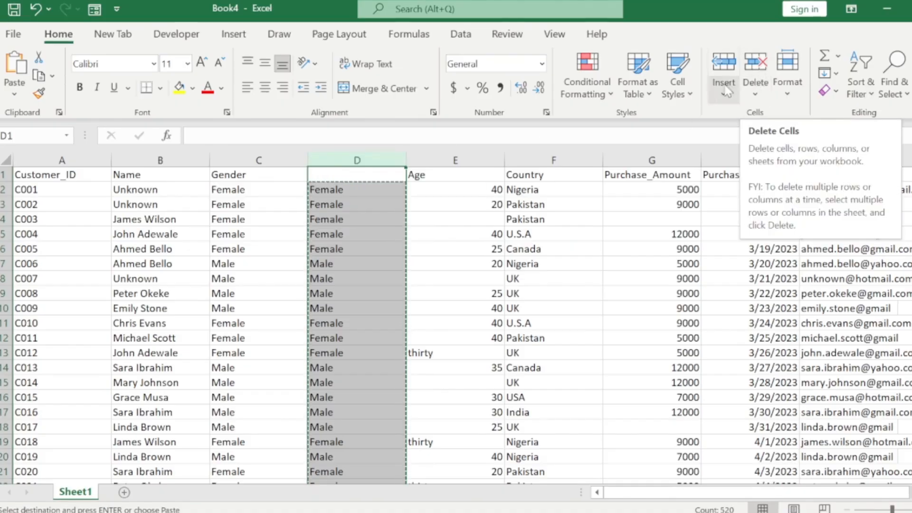
{"action": "left_click", "coordinate": [756, 68]}
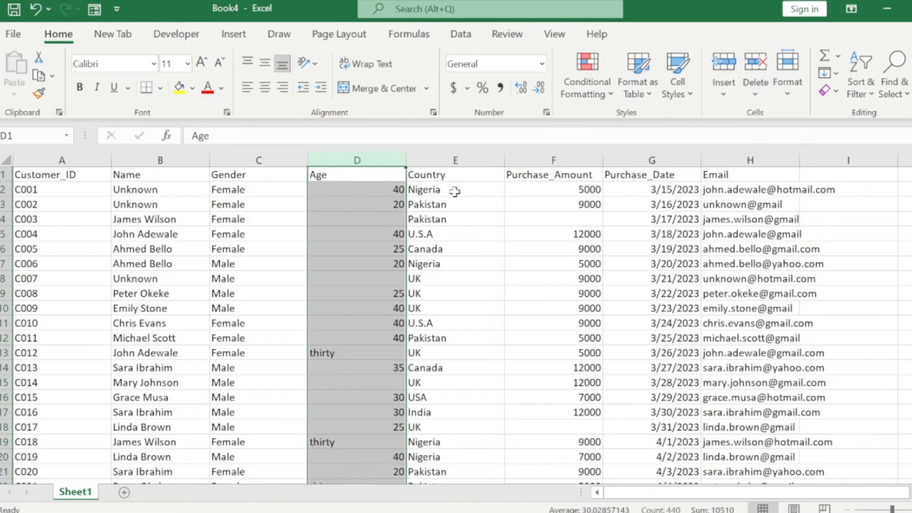
Review the Customer_ID, Name and Gender columns along the header and first record, ending at the Age column
{"action": "key", "text": "Left"}
{"action": "key", "text": "Left"}
{"action": "key", "text": "Left"}
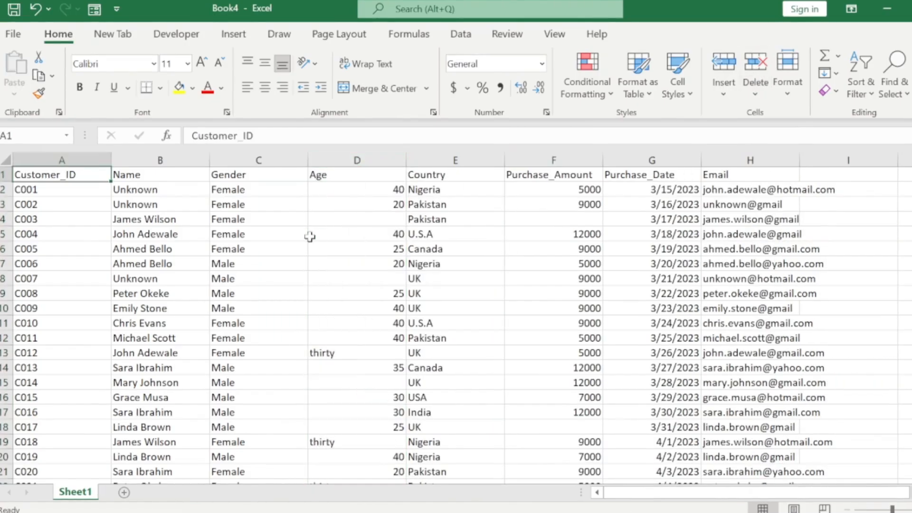
{"action": "key", "text": "Down"}
{"action": "key", "text": "Right"}
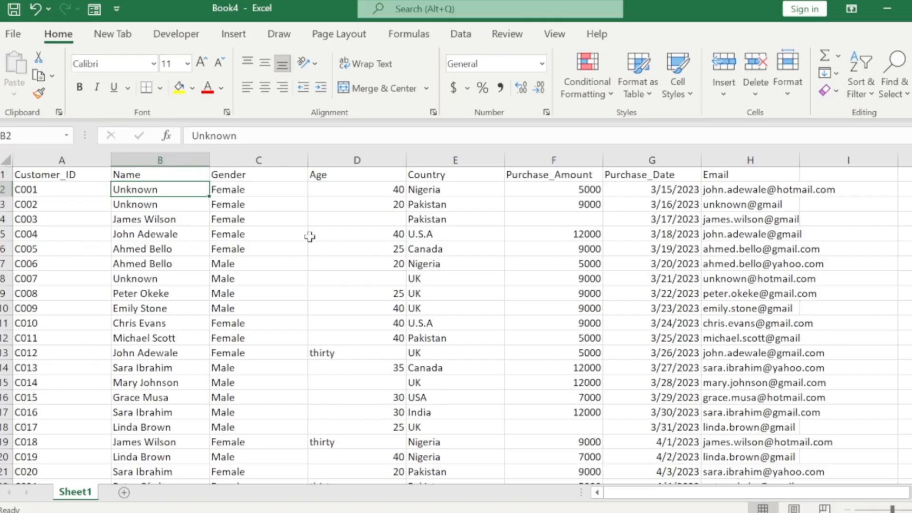
{"action": "key", "text": "Right"}
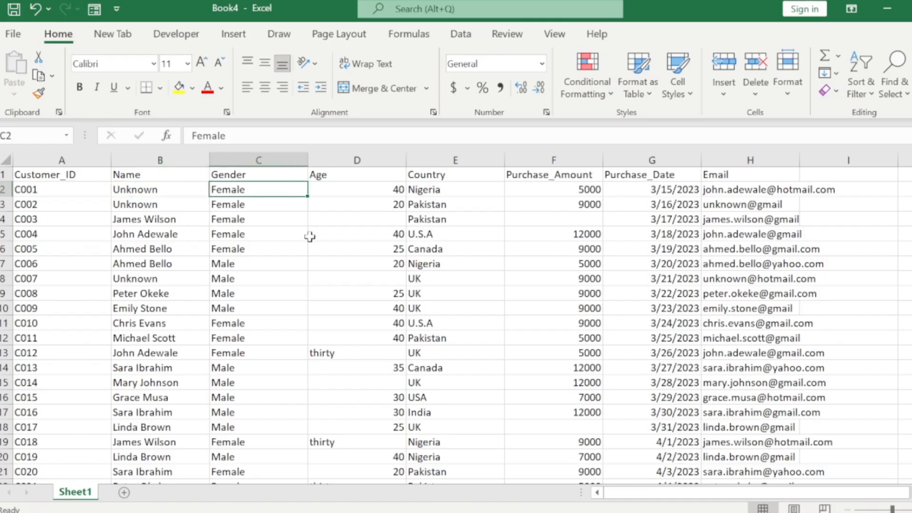
{"action": "key", "text": "Left"}
{"action": "key", "text": "Left"}
{"action": "key", "text": "Right"}
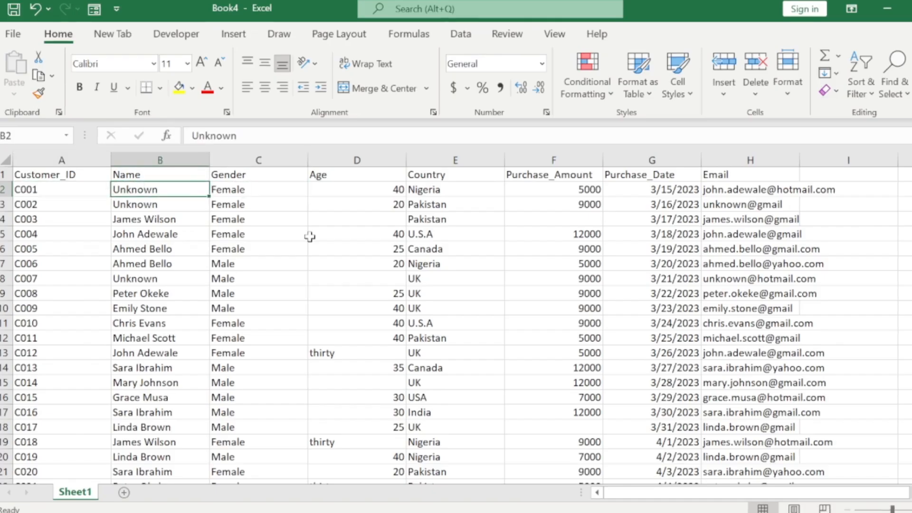
{"action": "key", "text": "Right"}
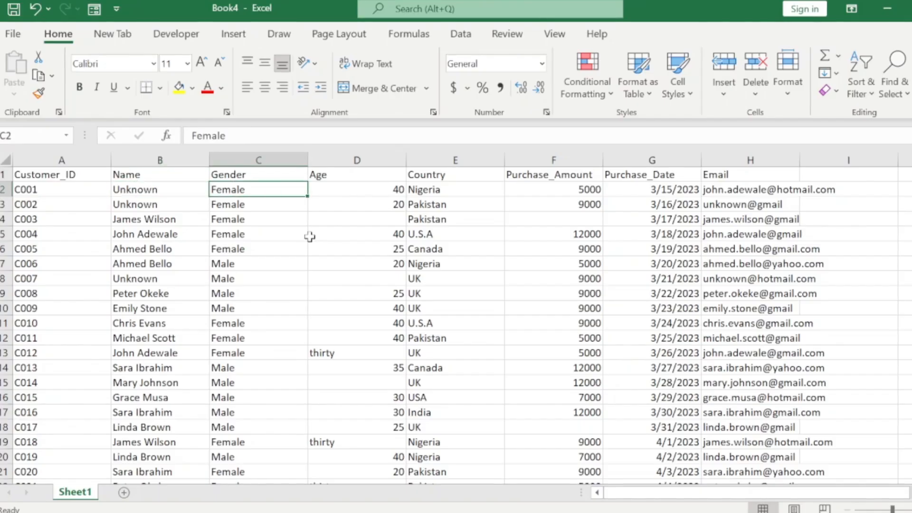
{"action": "key", "text": "Right"}
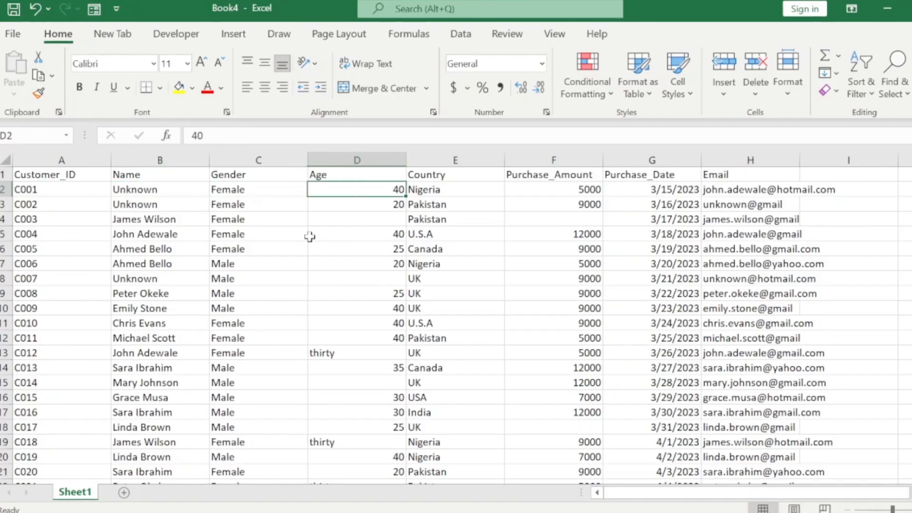
Examine the Age entries in column D for blanks and inconsistent formats, from the first records to about row 43 and back to the header
{"action": "key", "text": "Up"}
{"action": "key", "text": "Down"}
{"action": "key", "text": "Down"}
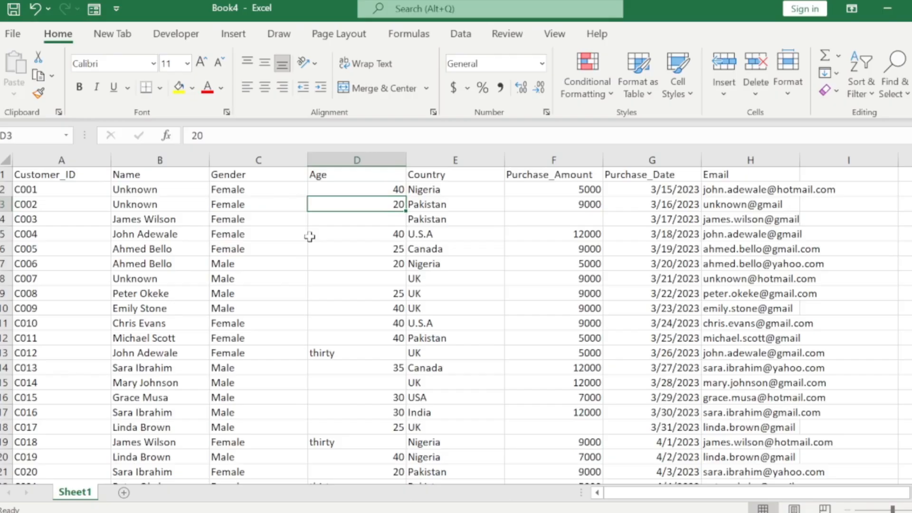
{"action": "key", "text": "Up"}
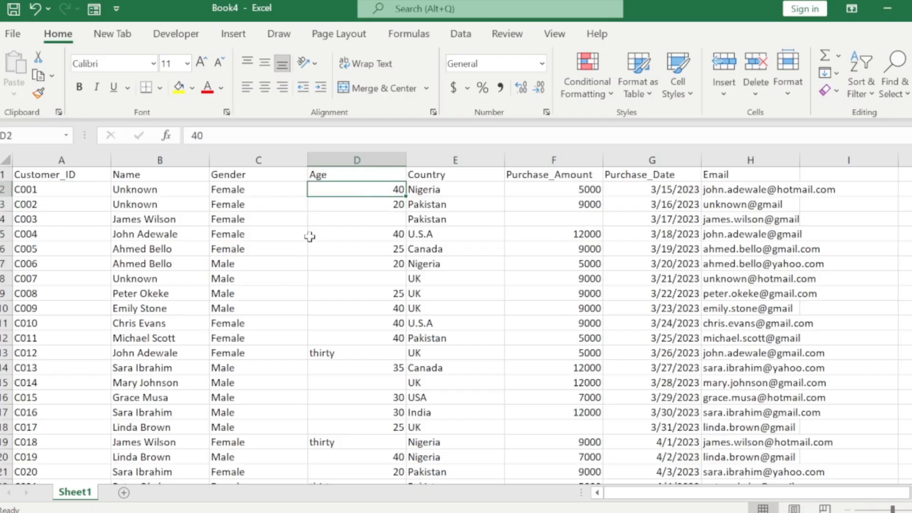
{"action": "key", "text": "Down"}
{"action": "key", "text": "Down"}
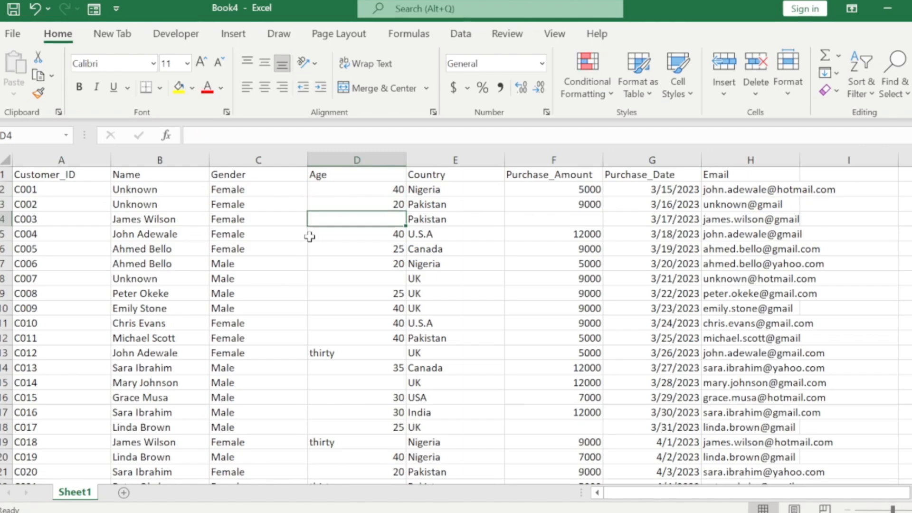
{"action": "key", "text": "Down"}
{"action": "key", "text": "Down"}
{"action": "key", "text": "Down"}
{"action": "key", "text": "Down"}
{"action": "key", "text": "Down"}
{"action": "key", "text": "Down"}
{"action": "key", "text": "Down"}
{"action": "key", "text": "Down"}
{"action": "key", "text": "Down"}
{"action": "key", "text": "Down"}
{"action": "key", "text": "Down"}
{"action": "key", "text": "Down"}
{"action": "key", "text": "Down"}
{"action": "key", "text": "Down"}
{"action": "key", "text": "Down"}
{"action": "key", "text": "Down"}
{"action": "key", "text": "Down"}
{"action": "key", "text": "Down"}
{"action": "key", "text": "Down"}
{"action": "key", "text": "Down"}
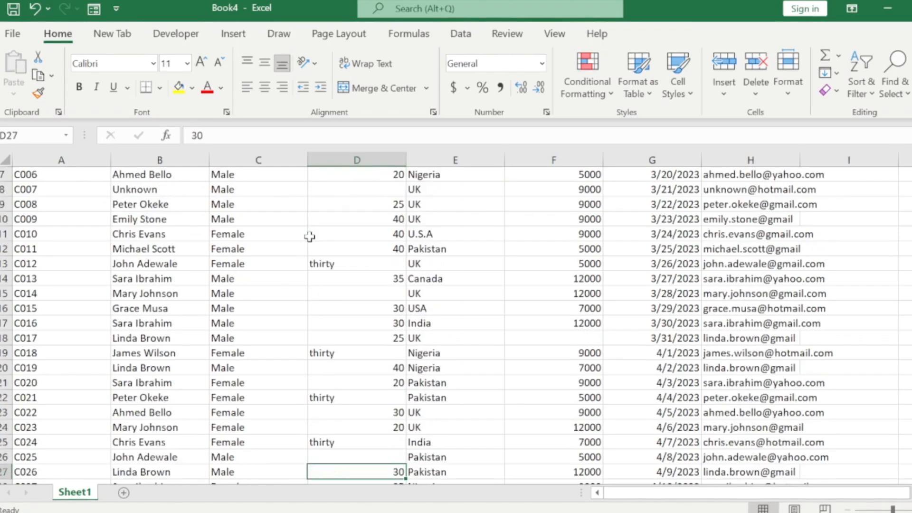
{"action": "key", "text": "Up"}
{"action": "key", "text": "Up"}
{"action": "key", "text": "Up"}
{"action": "key", "text": "Up"}
{"action": "key", "text": "Down"}
{"action": "key", "text": "Down"}
{"action": "key", "text": "Down"}
{"action": "key", "text": "Down"}
{"action": "key", "text": "Down"}
{"action": "key", "text": "Down"}
{"action": "key", "text": "Down"}
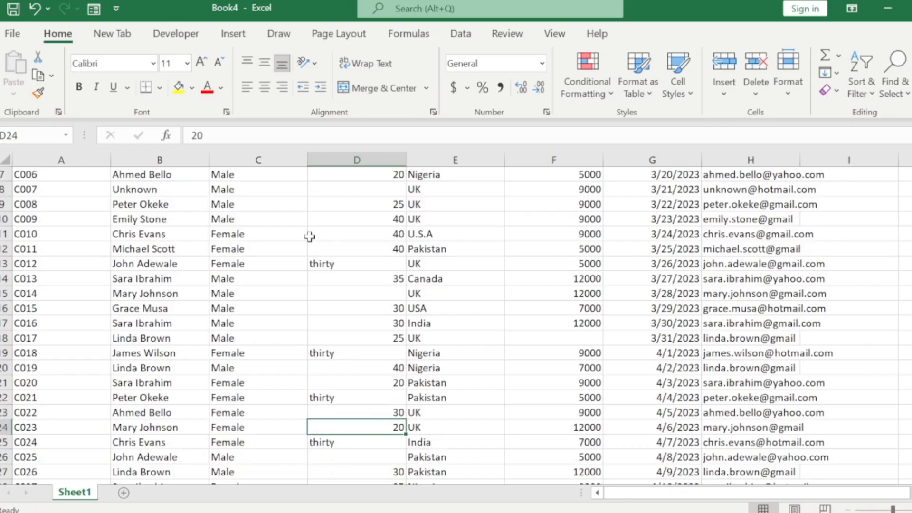
{"action": "key", "text": "Down"}
{"action": "key", "text": "Down"}
{"action": "key", "text": "Down"}
{"action": "key", "text": "Down"}
{"action": "key", "text": "Down"}
{"action": "key", "text": "Down"}
{"action": "key", "text": "Down"}
{"action": "key", "text": "Down"}
{"action": "key", "text": "Down"}
{"action": "key", "text": "Down"}
{"action": "key", "text": "Down"}
{"action": "key", "text": "Down"}
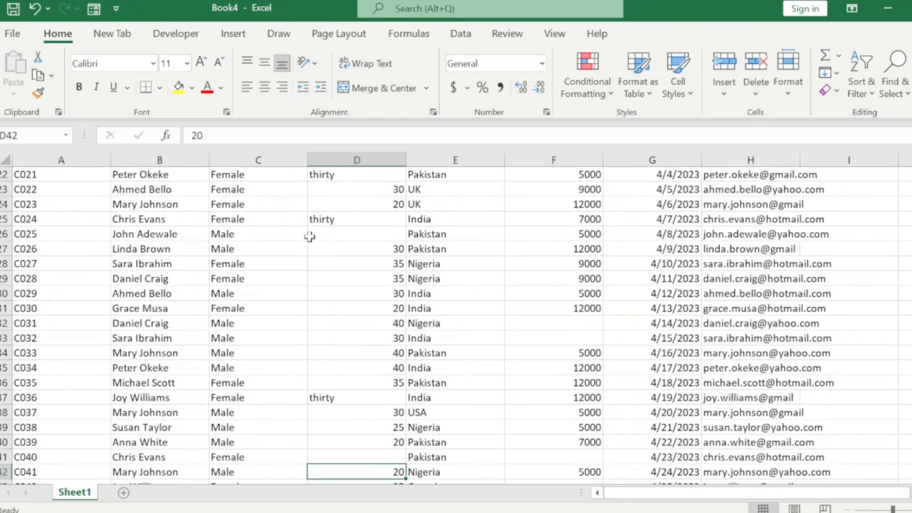
{"action": "key", "text": "Down"}
{"action": "key", "text": "Up"}
{"action": "key", "text": "Up"}
{"action": "key", "text": "Up"}
{"action": "key", "text": "Up"}
{"action": "key", "text": "Up"}
{"action": "key", "text": "Up"}
{"action": "key", "text": "Up"}
{"action": "key", "text": "Up"}
{"action": "key", "text": "Up"}
{"action": "key", "text": "Up"}
{"action": "key", "text": "Up"}
{"action": "key", "text": "Up"}
{"action": "key", "text": "Up"}
{"action": "key", "text": "Up"}
{"action": "key", "text": "Up"}
{"action": "key", "text": "Up"}
{"action": "key", "text": "Up"}
{"action": "key", "text": "Up"}
{"action": "key", "text": "Up"}
{"action": "key", "text": "Up"}
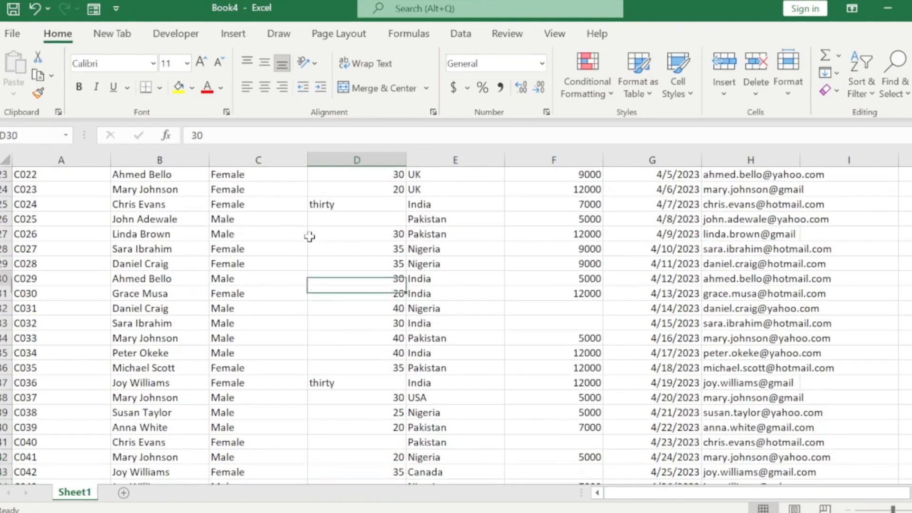
{"action": "key", "text": "Up"}
{"action": "key", "text": "Up"}
{"action": "key", "text": "Up"}
{"action": "key", "text": "Up"}
{"action": "key", "text": "Up"}
{"action": "key", "text": "Up"}
{"action": "key", "text": "Up"}
{"action": "key", "text": "Up"}
{"action": "key", "text": "Up"}
{"action": "key", "text": "Up"}
{"action": "key", "text": "Up"}
{"action": "key", "text": "Up"}
{"action": "key", "text": "Up"}
{"action": "key", "text": "Up"}
{"action": "key", "text": "Up"}
{"action": "key", "text": "Up"}
{"action": "key", "text": "Up"}
{"action": "key", "text": "Up"}
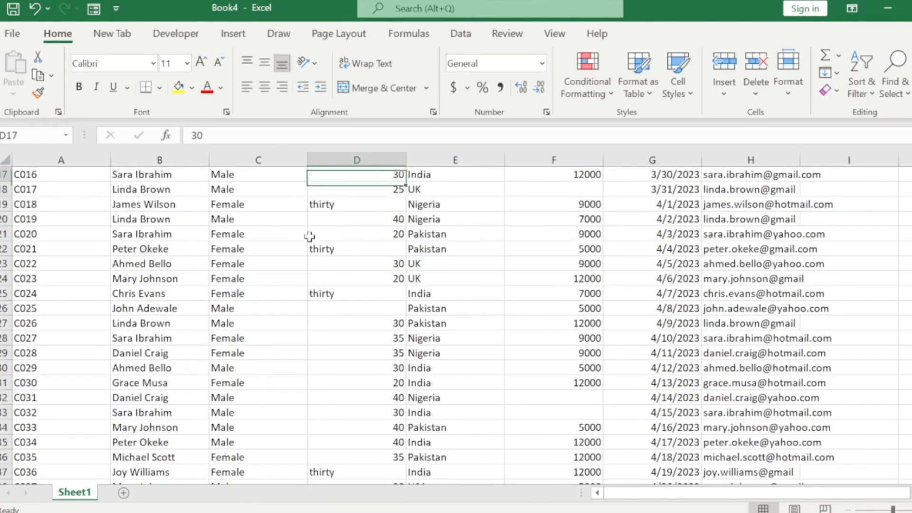
{"action": "key", "text": "Up"}
{"action": "key", "text": "Up"}
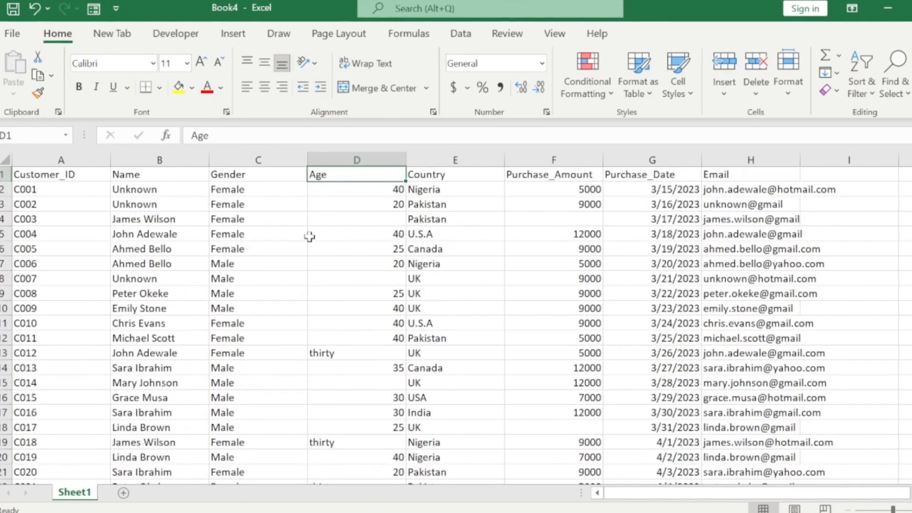
Replace every "Thirty" in the Age column with 30
{"action": "left_click", "coordinate": [329, 160]}
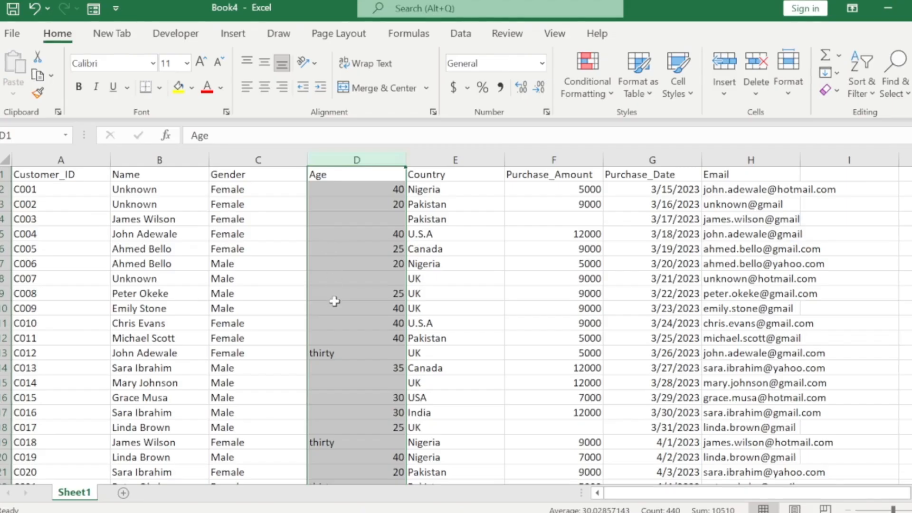
{"action": "key", "text": "ctrl+f"}
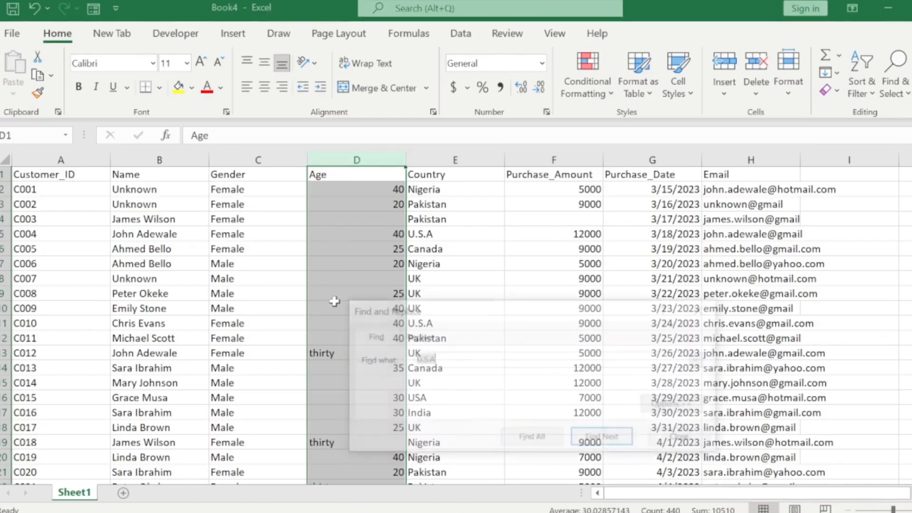
{"action": "left_click", "coordinate": [448, 362]}
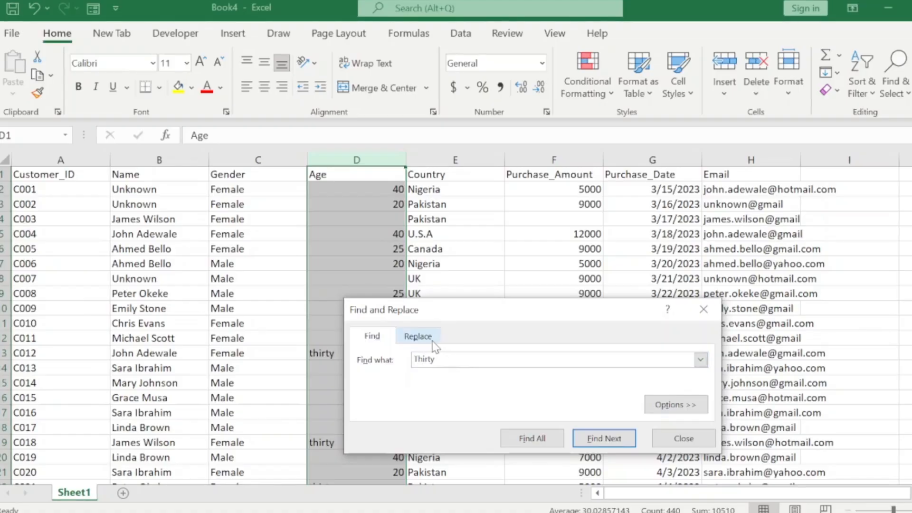
{"action": "left_click", "coordinate": [428, 338]}
{"action": "left_click", "coordinate": [441, 378]}
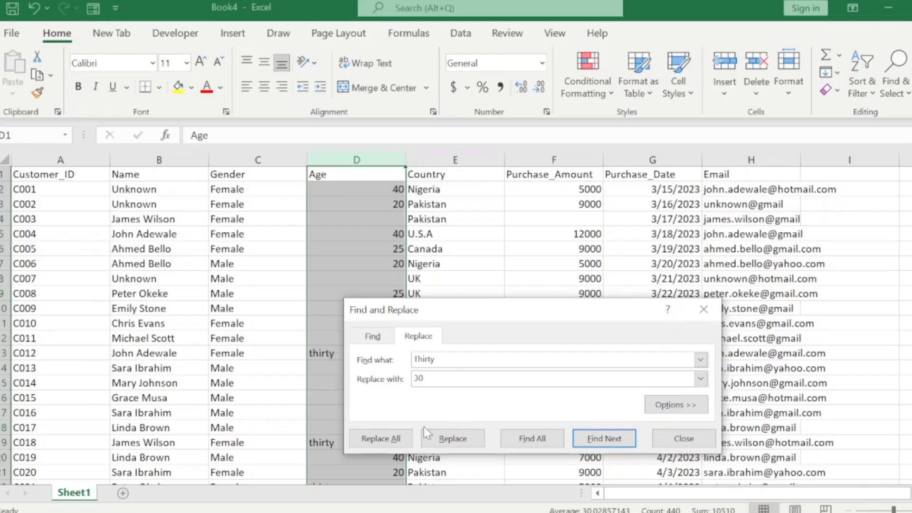
{"action": "left_click", "coordinate": [400, 439]}
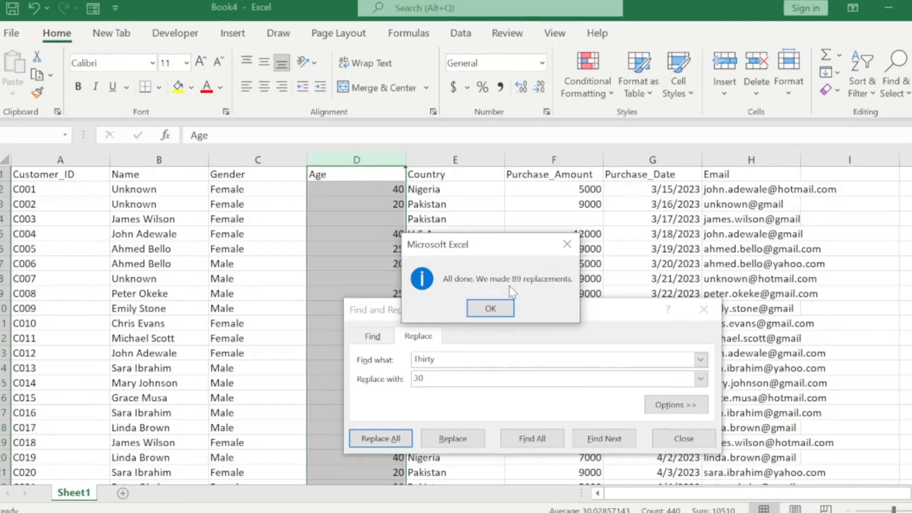
{"action": "left_click", "coordinate": [499, 314]}
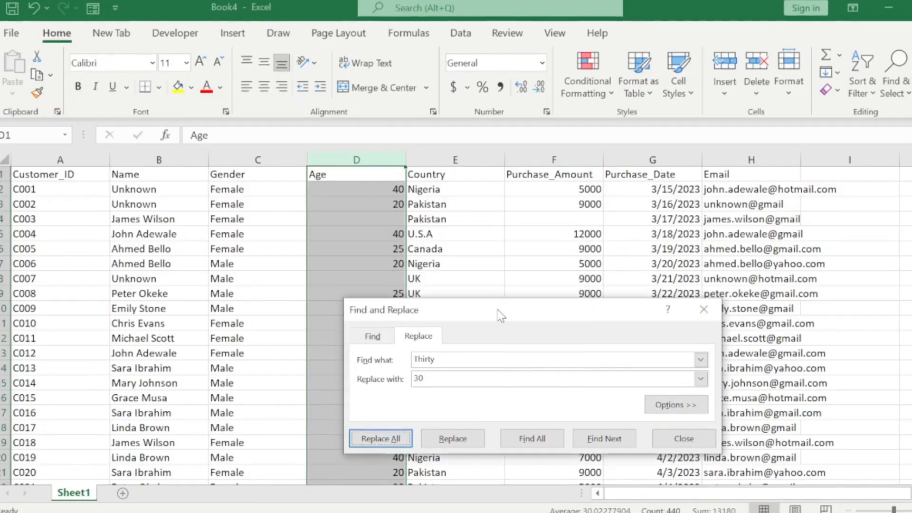
{"action": "left_click", "coordinate": [703, 309]}
Check the replaced Age entries in column D down to about row 49 and look for blank cells back up to row 42
{"action": "left_click", "coordinate": [386, 263]}
{"action": "key", "text": "Down"}
{"action": "key", "text": "Down"}
{"action": "key", "text": "Down"}
{"action": "key", "text": "Down"}
{"action": "key", "text": "Down"}
{"action": "key", "text": "Down"}
{"action": "key", "text": "Down"}
{"action": "key", "text": "Down"}
{"action": "key", "text": "Down"}
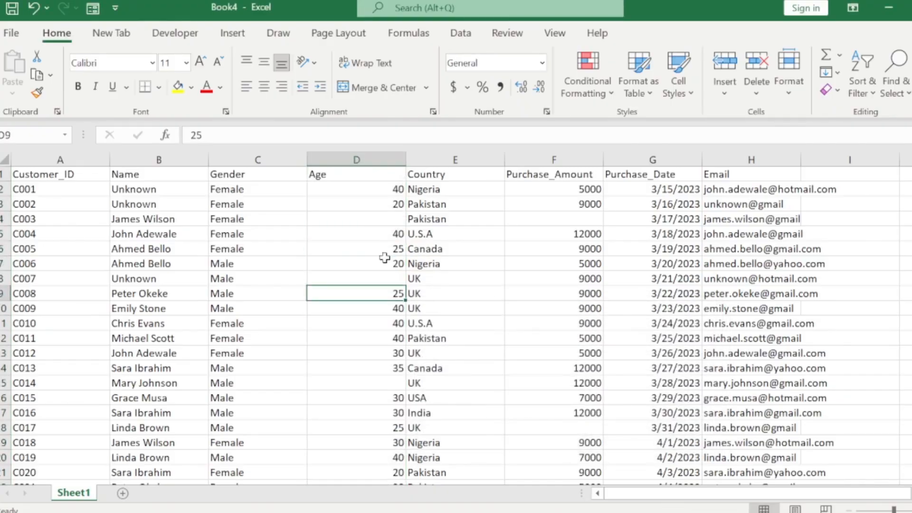
{"action": "key", "text": "Down"}
{"action": "key", "text": "Down"}
{"action": "key", "text": "Down"}
{"action": "key", "text": "Down"}
{"action": "key", "text": "Down"}
{"action": "key", "text": "Down"}
{"action": "key", "text": "Down"}
{"action": "key", "text": "Down"}
{"action": "key", "text": "Down"}
{"action": "key", "text": "Down"}
{"action": "key", "text": "Down"}
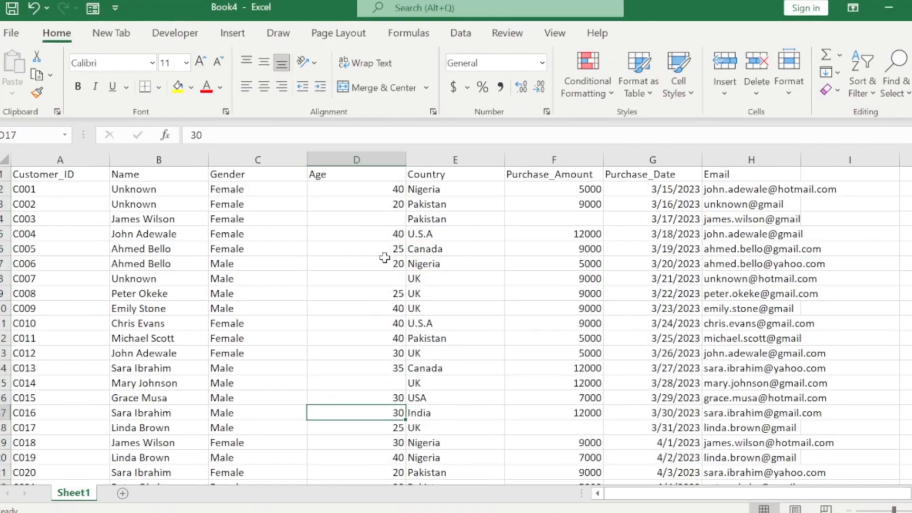
{"action": "key", "text": "Up"}
{"action": "key", "text": "Up"}
{"action": "key", "text": "Up"}
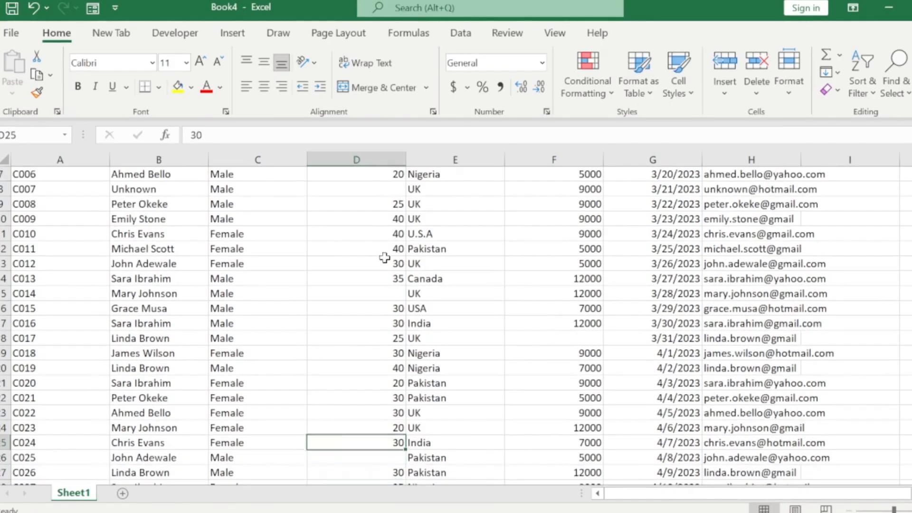
{"action": "key", "text": "Down"}
{"action": "key", "text": "Down"}
{"action": "key", "text": "Down"}
{"action": "key", "text": "Down"}
{"action": "key", "text": "Down"}
{"action": "key", "text": "Down"}
{"action": "key", "text": "Down"}
{"action": "key", "text": "Down"}
{"action": "key", "text": "Down"}
{"action": "key", "text": "Down"}
{"action": "key", "text": "Down"}
{"action": "key", "text": "Down"}
{"action": "key", "text": "Down"}
{"action": "key", "text": "Down"}
{"action": "key", "text": "Down"}
{"action": "key", "text": "Down"}
{"action": "key", "text": "Down"}
{"action": "key", "text": "Down"}
{"action": "key", "text": "Down"}
{"action": "key", "text": "Down"}
{"action": "key", "text": "Down"}
{"action": "key", "text": "Down"}
{"action": "key", "text": "Down"}
{"action": "key", "text": "Down"}
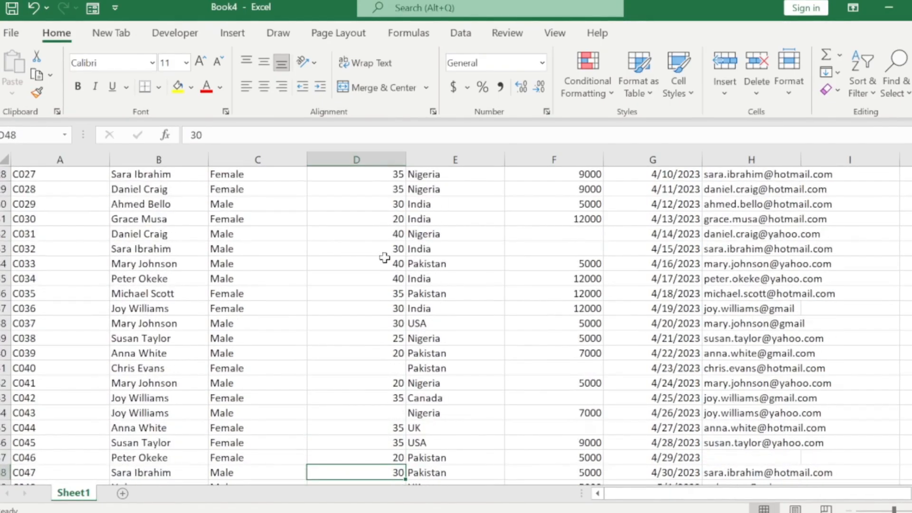
{"action": "key", "text": "Down"}
{"action": "key", "text": "Up"}
{"action": "key", "text": "Up"}
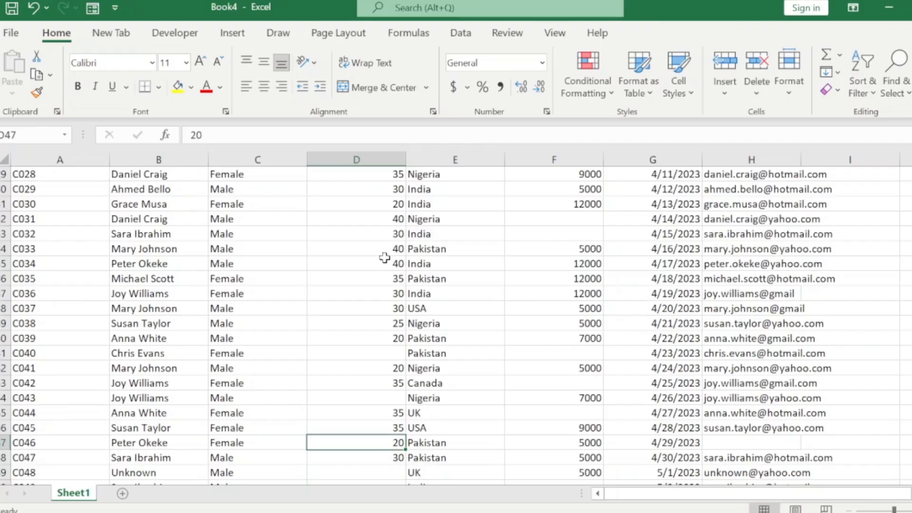
{"action": "key", "text": "Up"}
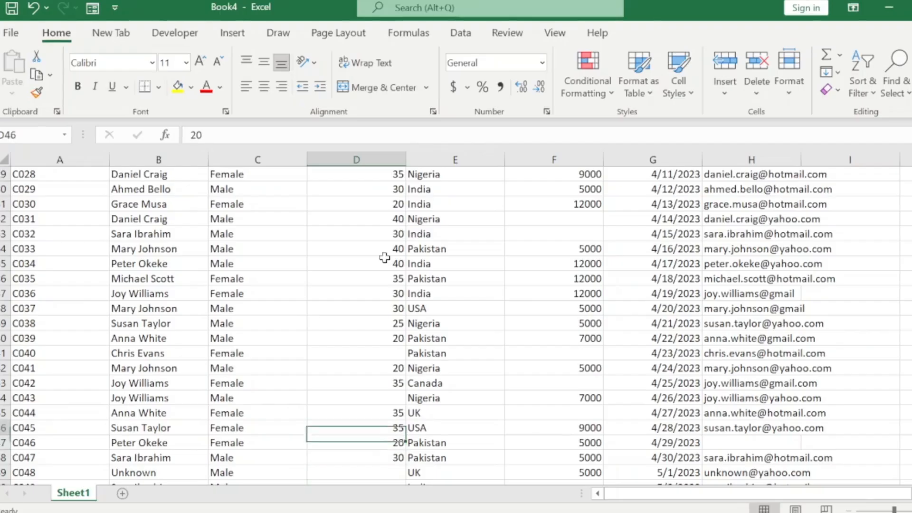
{"action": "key", "text": "Up"}
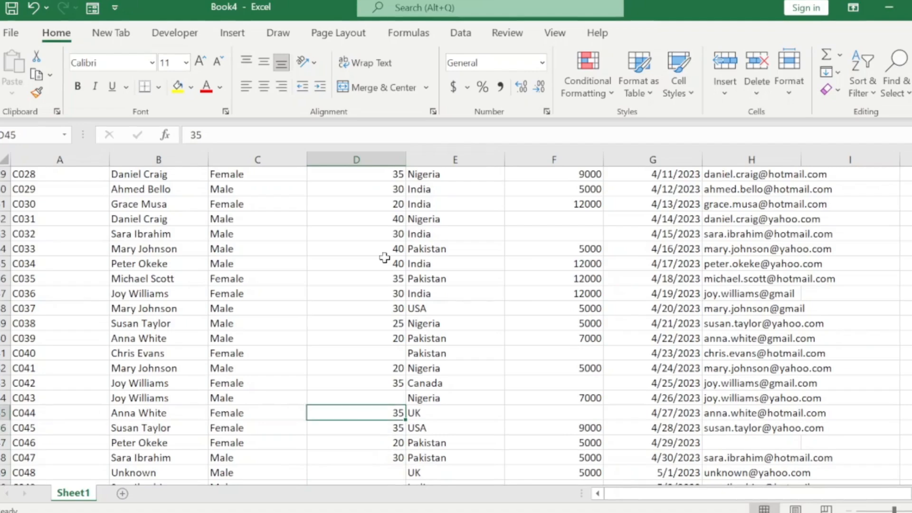
{"action": "key", "text": "Up"}
{"action": "key", "text": "Up"}
{"action": "key", "text": "Up"}
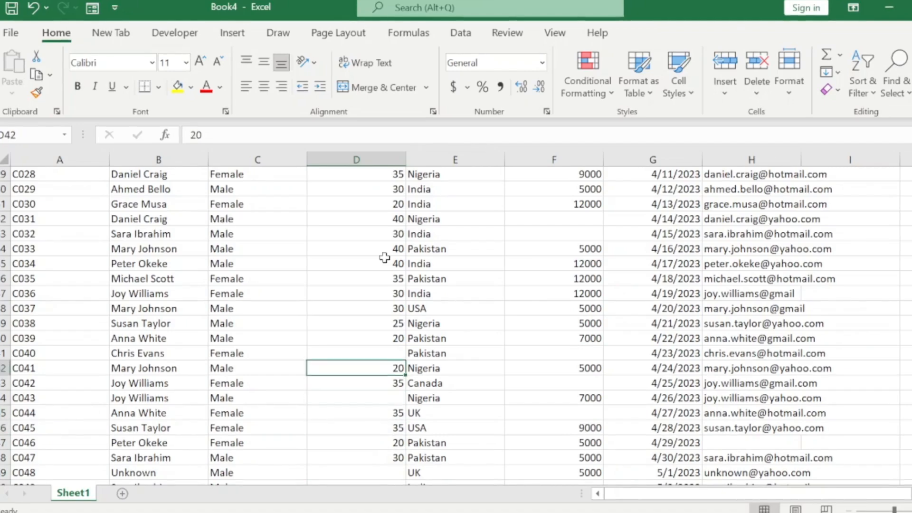
Check the remaining Age entries in column D for blanks from row 42 to row 50, ending back at the Age header
{"action": "key", "text": "Right"}
{"action": "key", "text": "Left"}
{"action": "key", "text": "Down"}
{"action": "key", "text": "Down"}
{"action": "key", "text": "Down"}
{"action": "key", "text": "Down"}
{"action": "key", "text": "Down"}
{"action": "key", "text": "Down"}
{"action": "key", "text": "Down"}
{"action": "key", "text": "Down"}
{"action": "key", "text": "Down"}
{"action": "key", "text": "Down"}
{"action": "key", "text": "Down"}
{"action": "key", "text": "Down"}
{"action": "key", "text": "Down"}
{"action": "key", "text": "Down"}
{"action": "key", "text": "Down"}
{"action": "key", "text": "Down"}
{"action": "key", "text": "Down"}
{"action": "key", "text": "Down"}
{"action": "key", "text": "Down"}
{"action": "key", "text": "Down"}
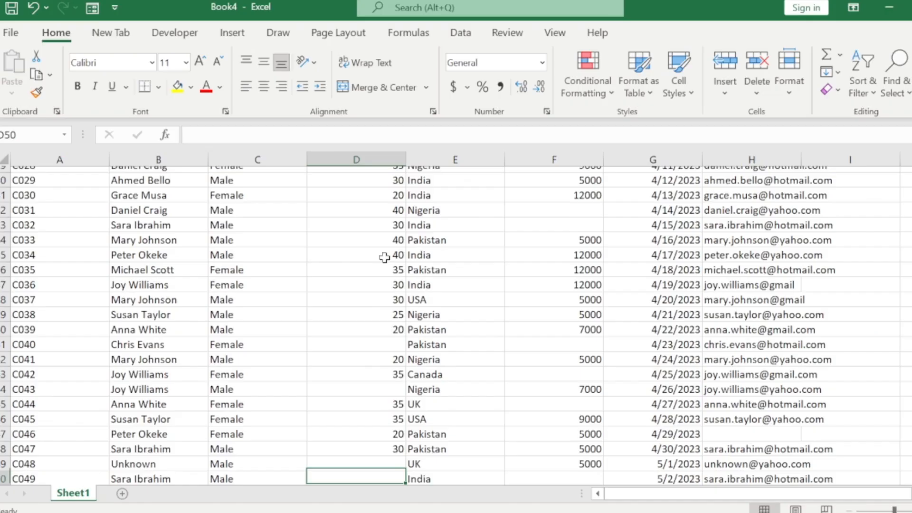
{"action": "key", "text": "Up"}
{"action": "key", "text": "Up"}
{"action": "key", "text": "Right"}
{"action": "key", "text": "ctrl+Up"}
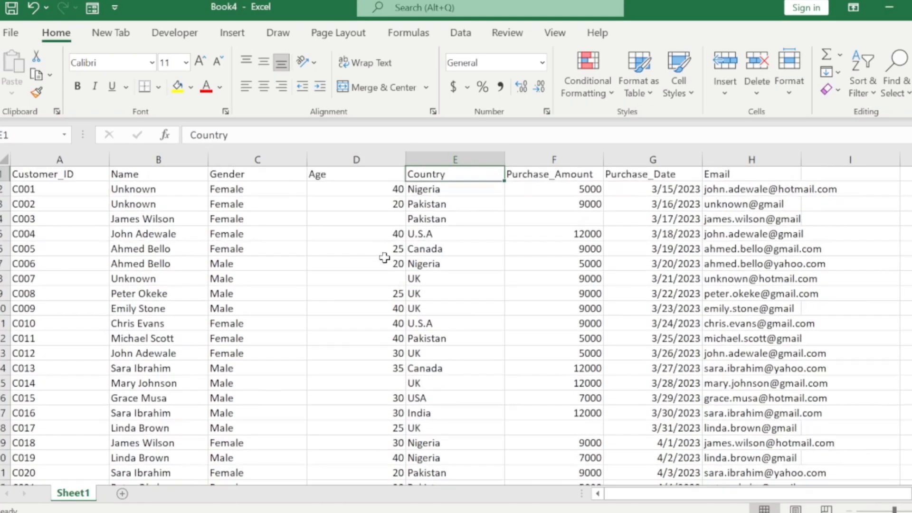
{"action": "key", "text": "Left"}
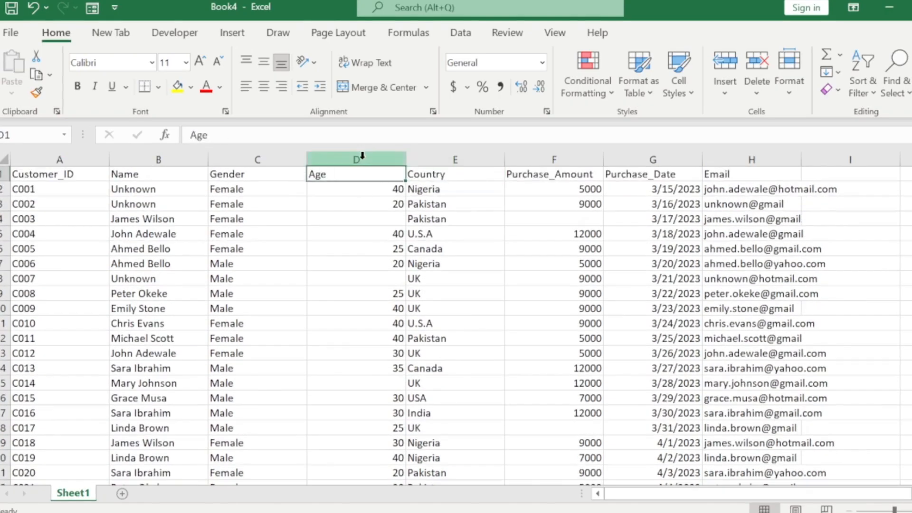
Insert a blank column between the Age and Country columns
{"action": "left_click", "coordinate": [420, 159]}
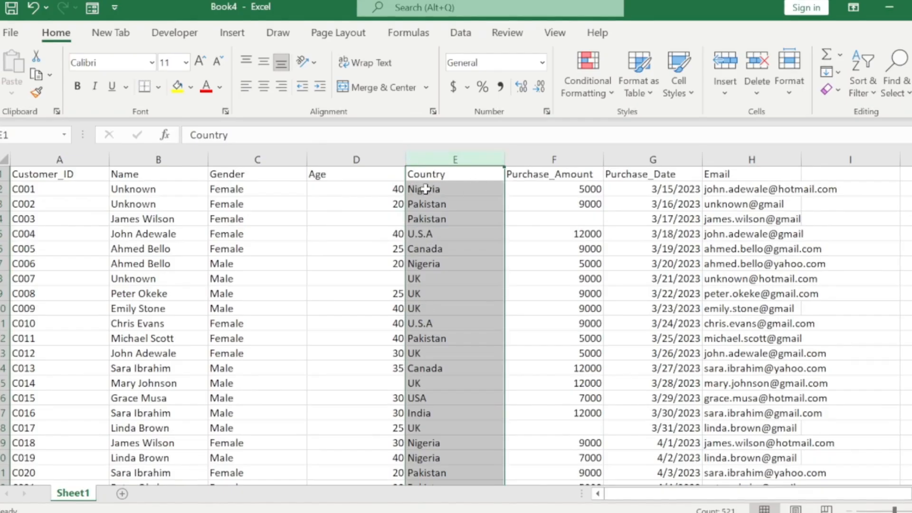
{"action": "right_click", "coordinate": [439, 154]}
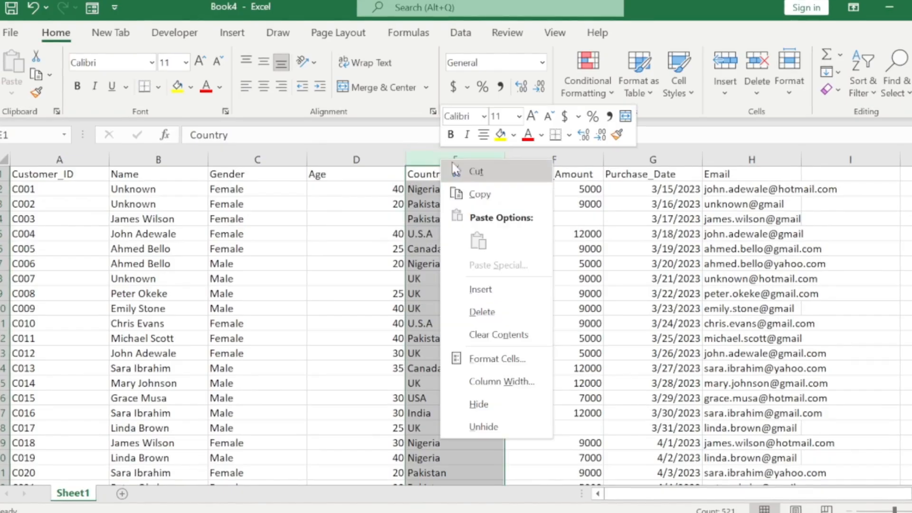
{"action": "left_click", "coordinate": [484, 289]}
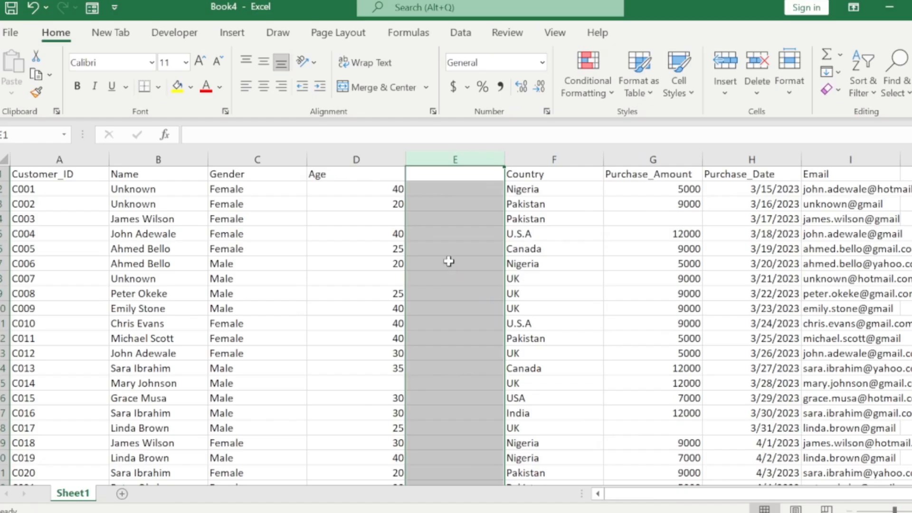
Begin an IF formula in E2 that tests whether D2 is blank and averages the whole Age column: =IF(D2="",AVERAGE(D:D
{"action": "left_click", "coordinate": [431, 192]}
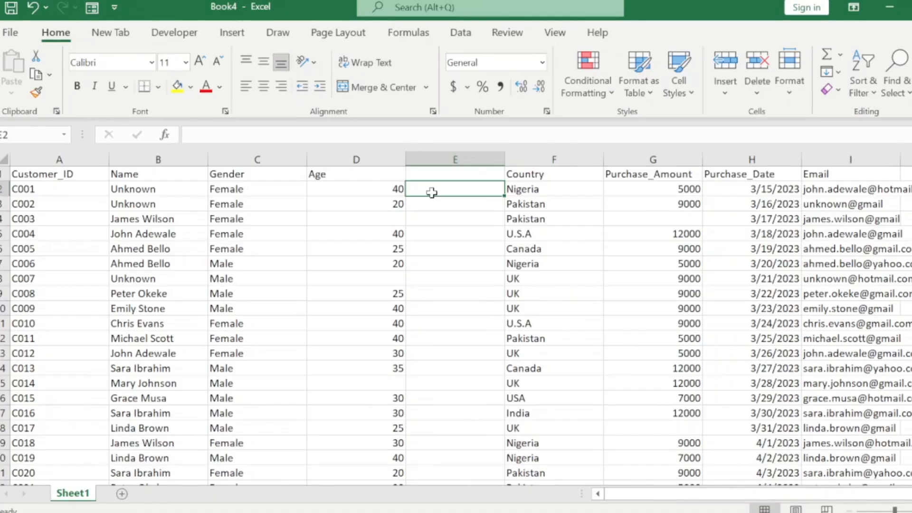
{"action": "left_click_drag", "start_coordinate": [432, 193], "coordinate": [413, 190]}
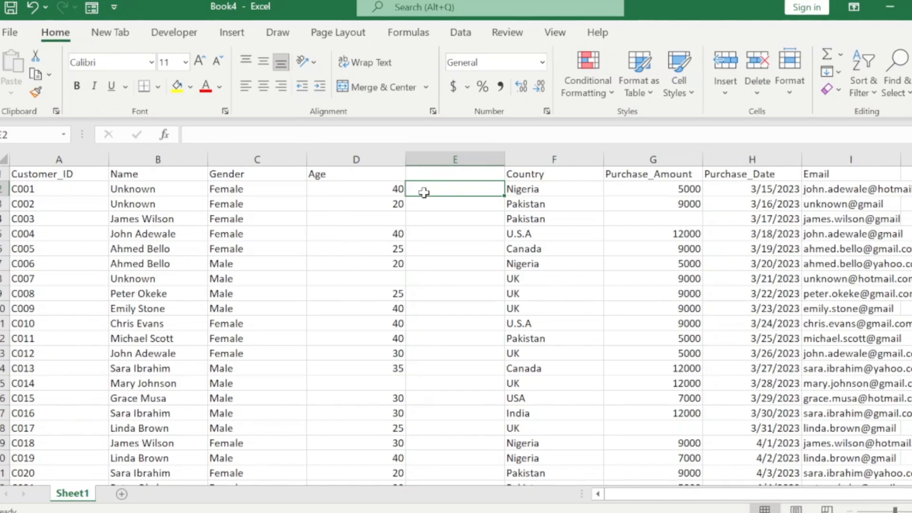
{"action": "type", "text": "="}
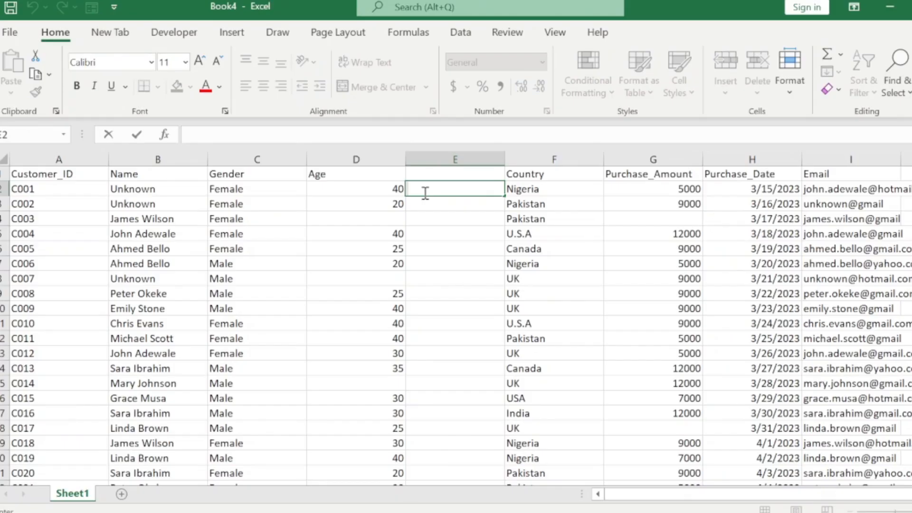
{"action": "type", "text": "i"}
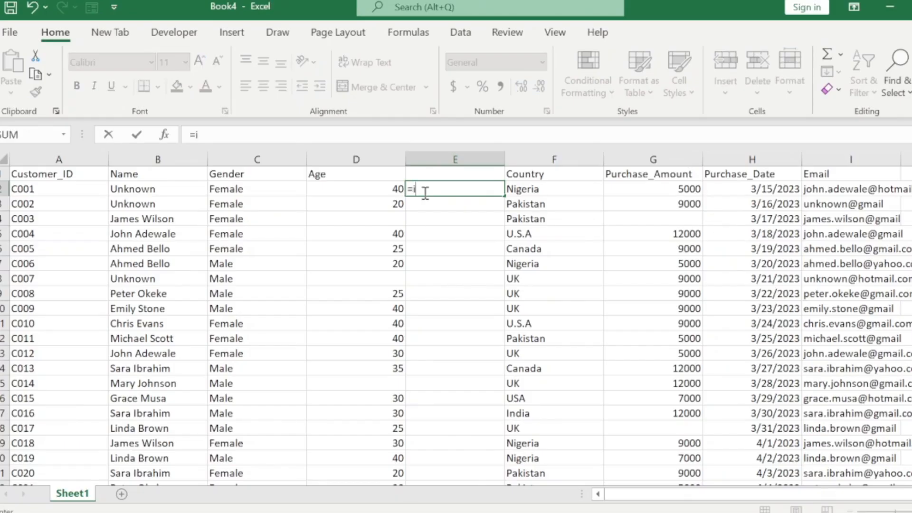
{"action": "type", "text": "f"}
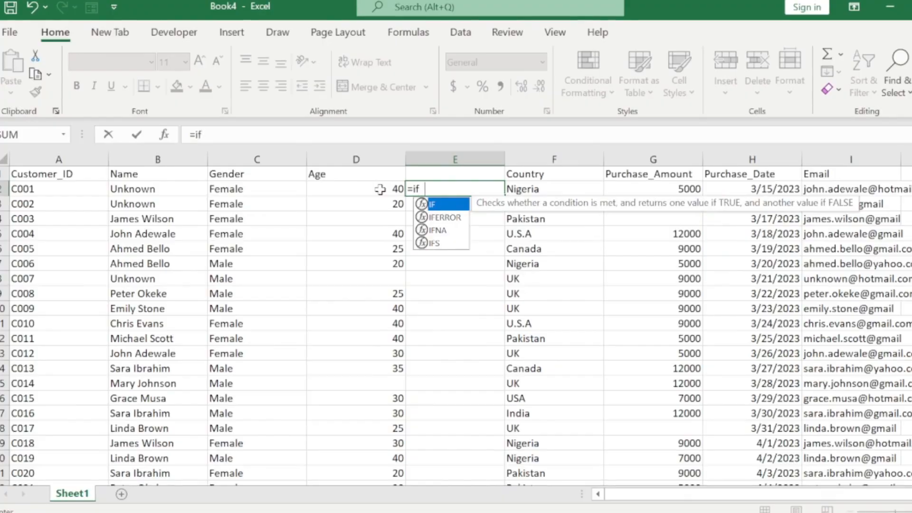
{"action": "key", "text": "Tab"}
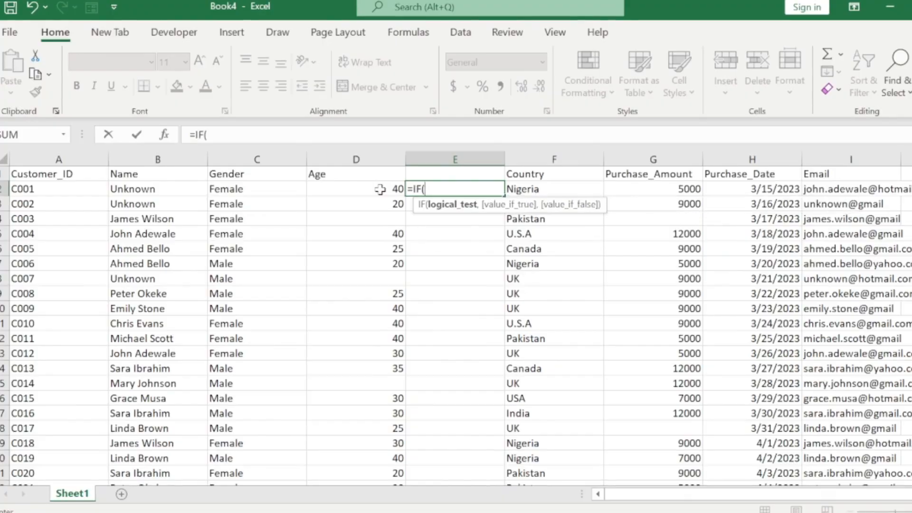
{"action": "left_click", "coordinate": [355, 192]}
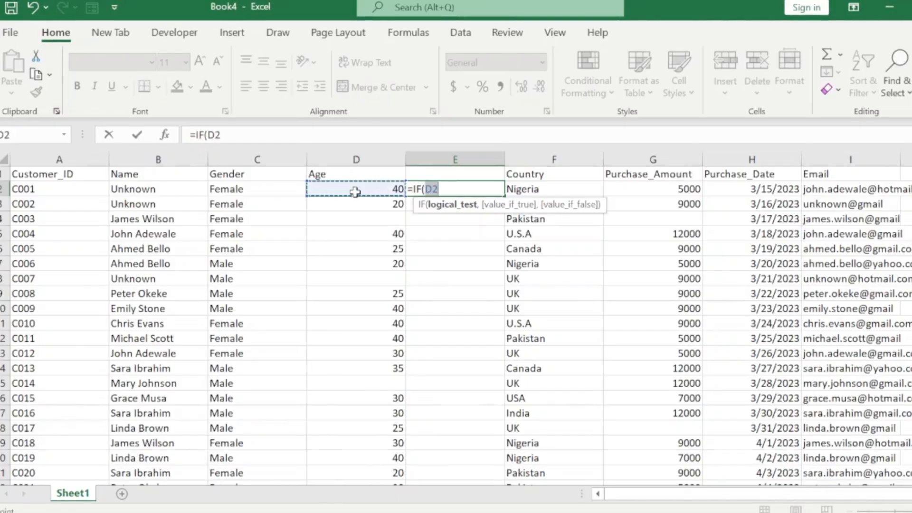
{"action": "type", "text": "=\"\""}
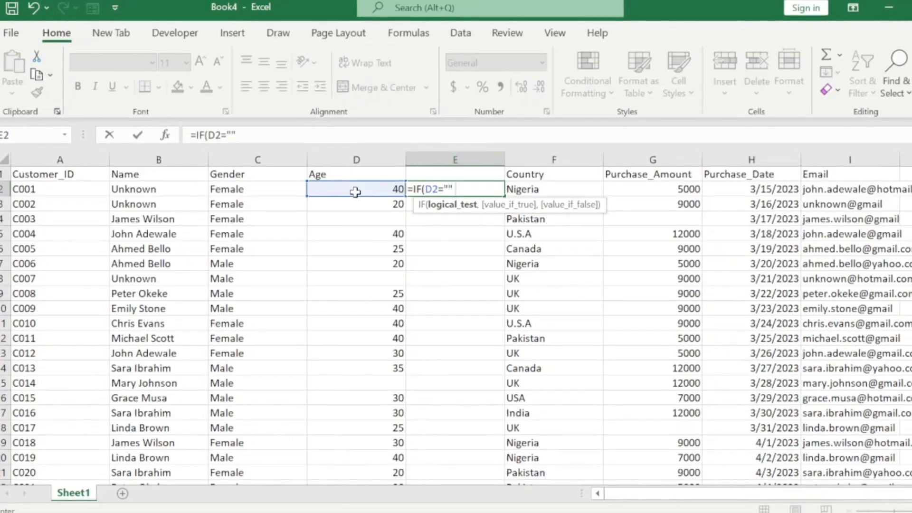
{"action": "type", "text": ","}
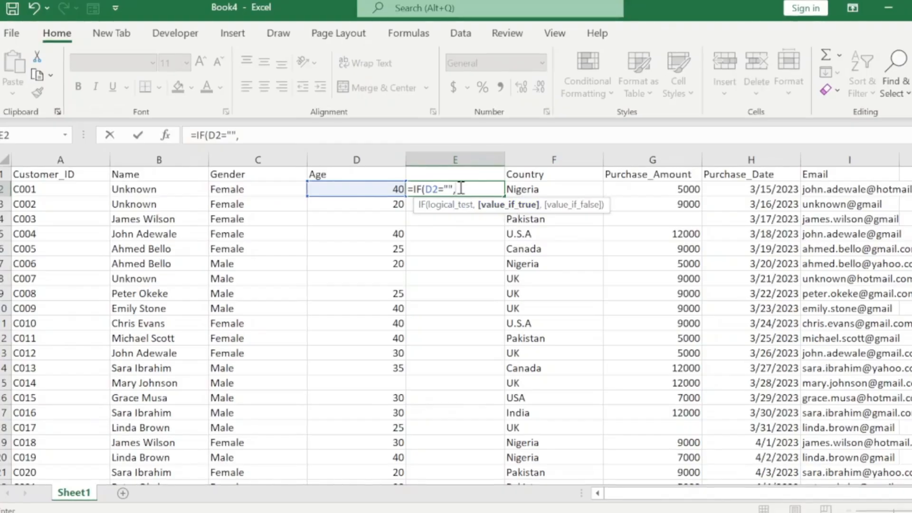
{"action": "type", "text": "ave"}
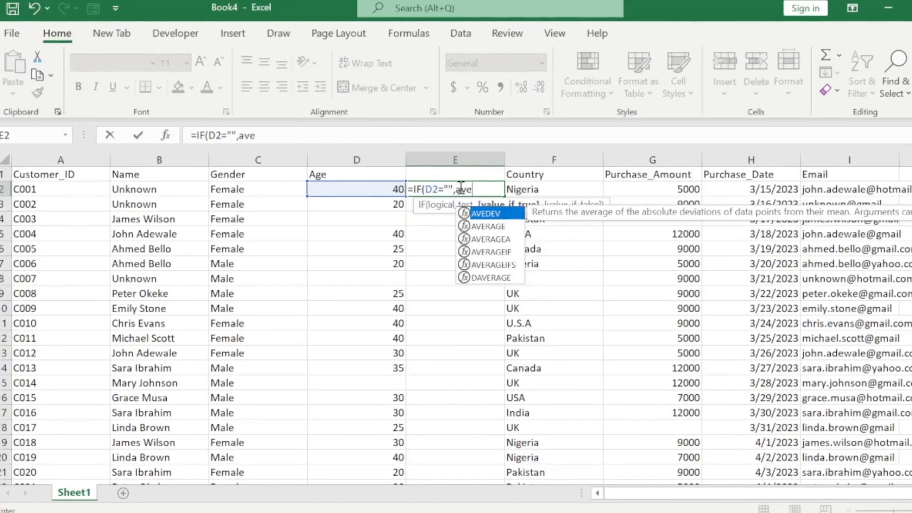
{"action": "key", "text": "Down"}
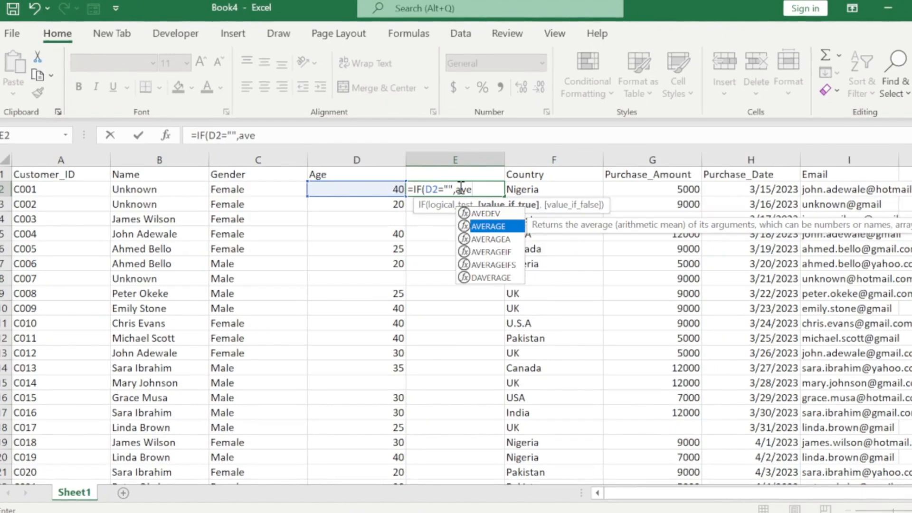
{"action": "key", "text": "Tab"}
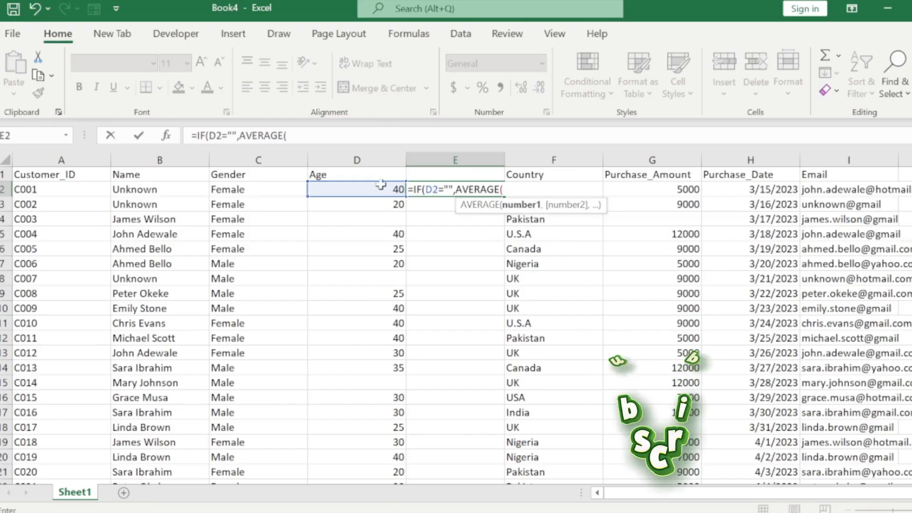
{"action": "left_click", "coordinate": [360, 154]}
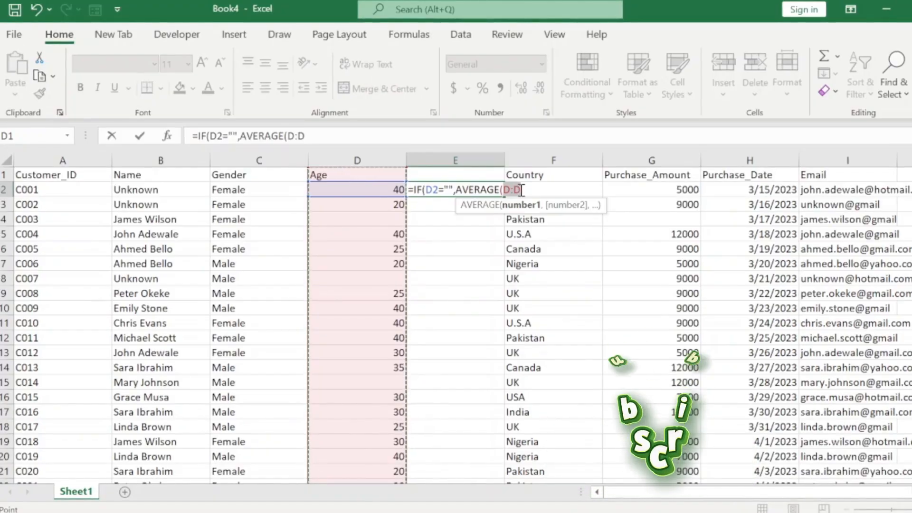
Try to finish the E2 formula with D2 as a second AVERAGE argument: =IF(D2="",AVERAGE(D:D,D2)
{"action": "left_click", "coordinate": [349, 141]}
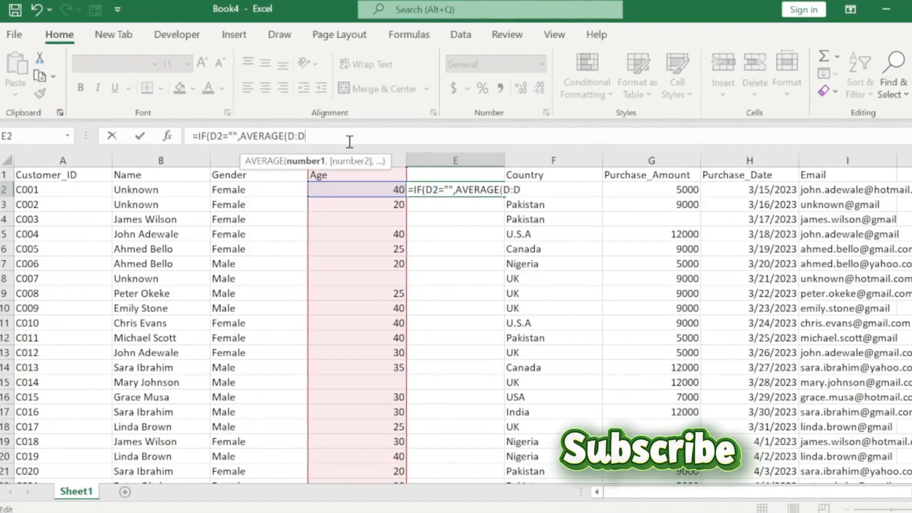
{"action": "type", "text": ","}
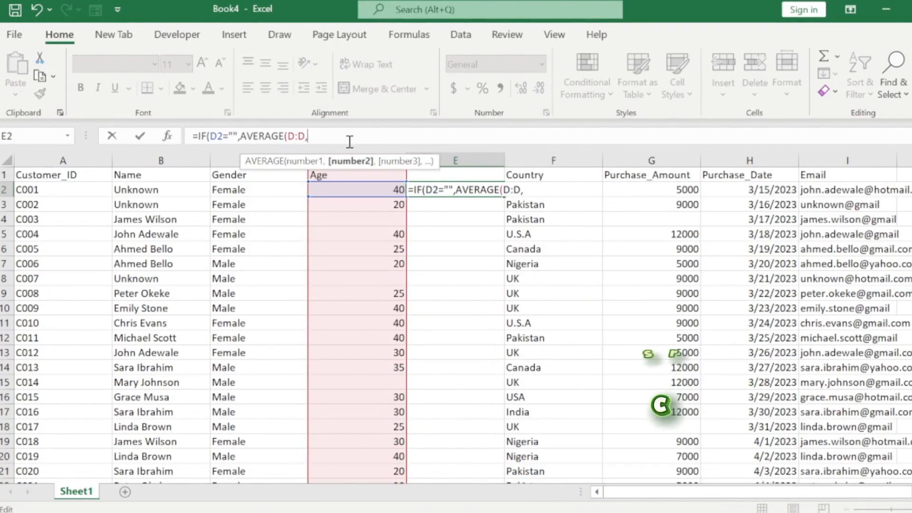
{"action": "left_click", "coordinate": [343, 190]}
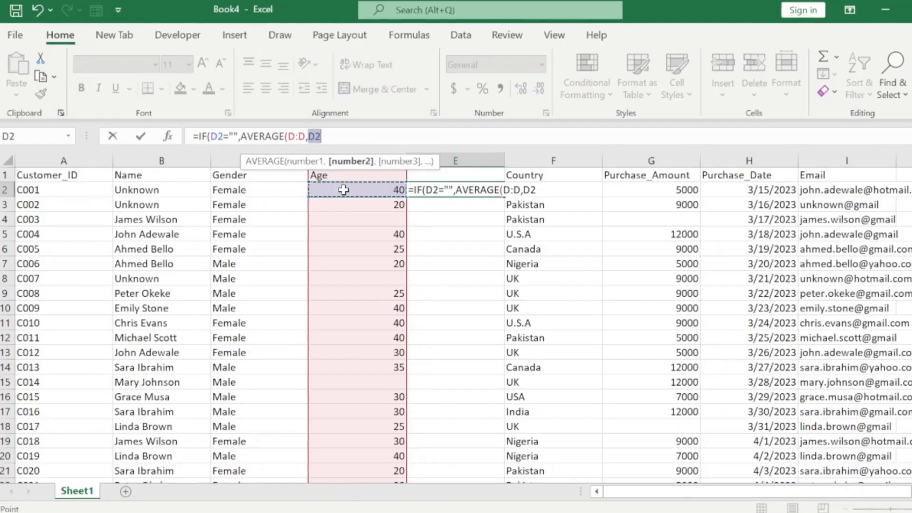
{"action": "left_click", "coordinate": [345, 139]}
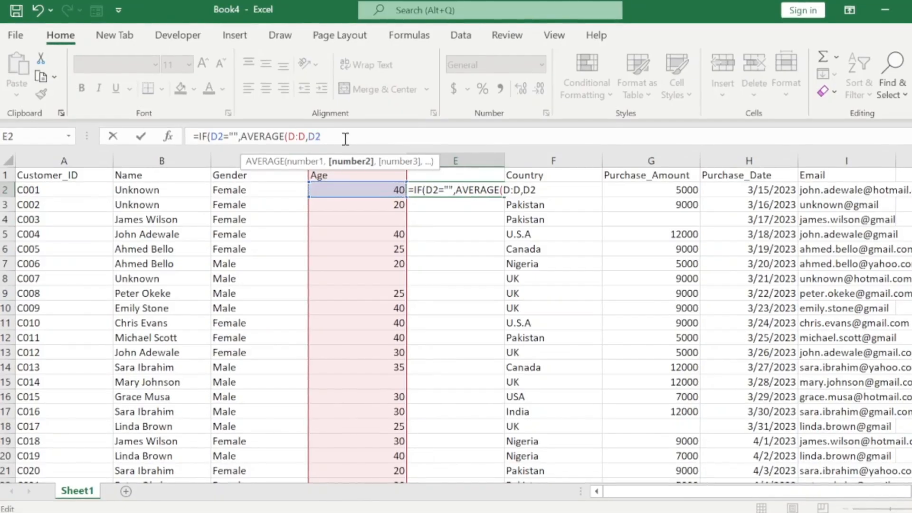
{"action": "type", "text": ")"}
{"action": "key", "text": "Return"}
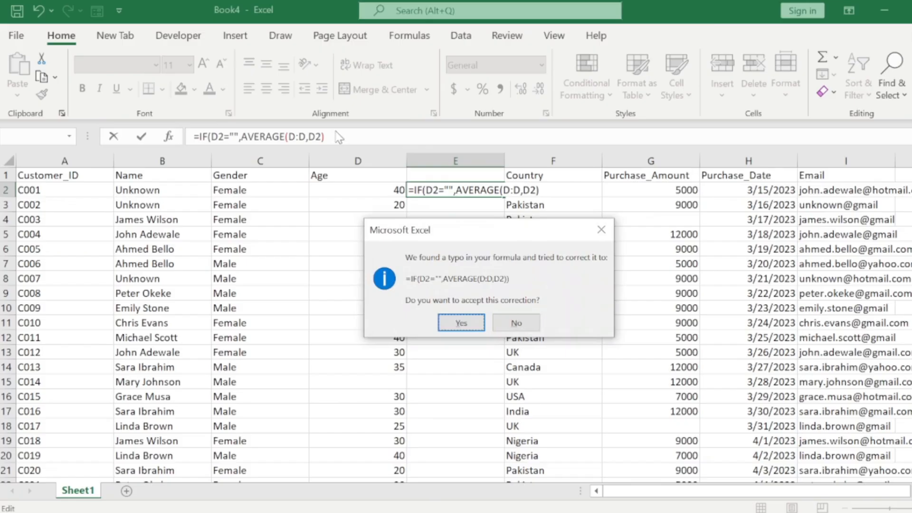
{"action": "left_click", "coordinate": [601, 230]}
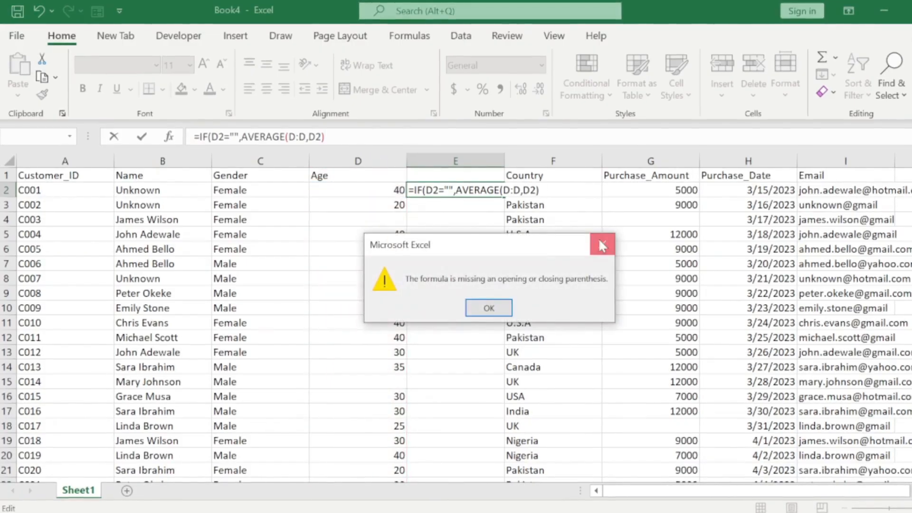
{"action": "left_click", "coordinate": [601, 243]}
{"action": "left_click", "coordinate": [352, 136]}
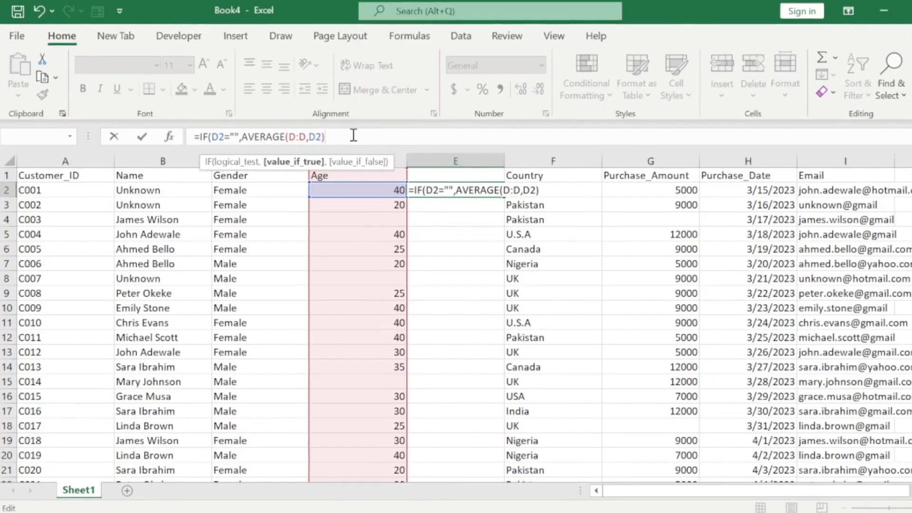
{"action": "key", "text": "BackSpace"}
{"action": "key", "text": "BackSpace"}
{"action": "key", "text": "BackSpace"}
{"action": "key", "text": "BackSpace"}
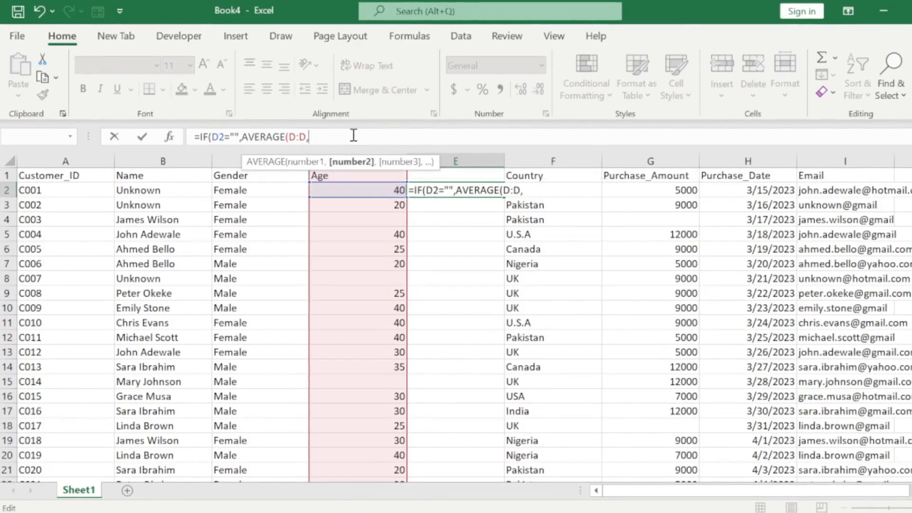
Close the AVERAGE function and complete the E2 formula with D2 as the value if false: =IF(D2="",AVERAGE(D:D),D2)
{"action": "type", "text": ")"}
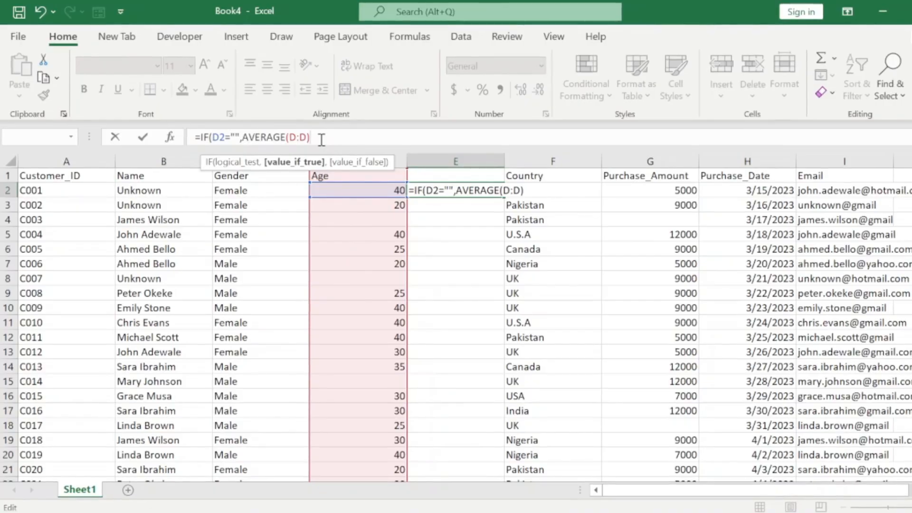
{"action": "type", "text": ","}
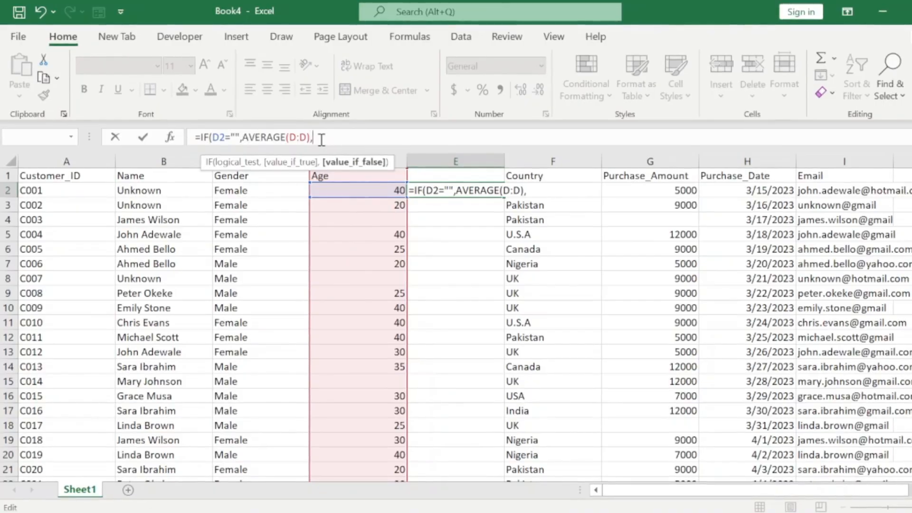
{"action": "left_click", "coordinate": [371, 193]}
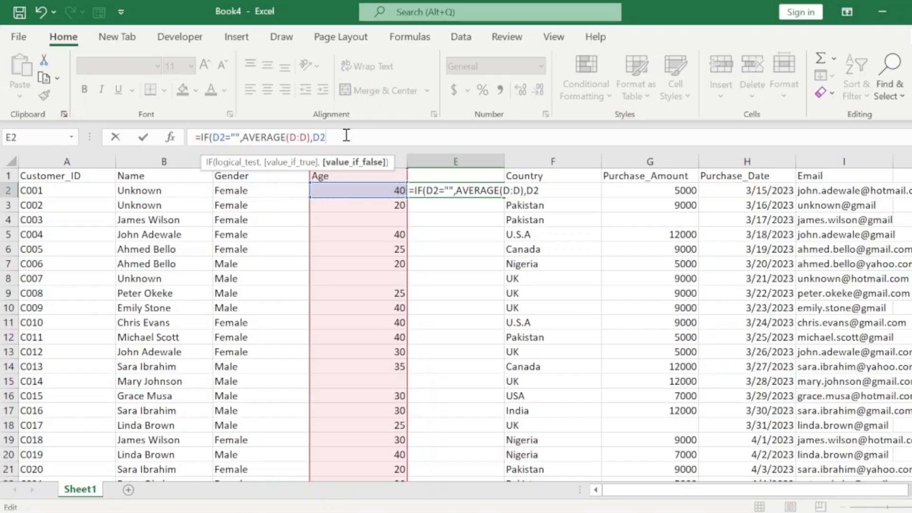
{"action": "type", "text": ")"}
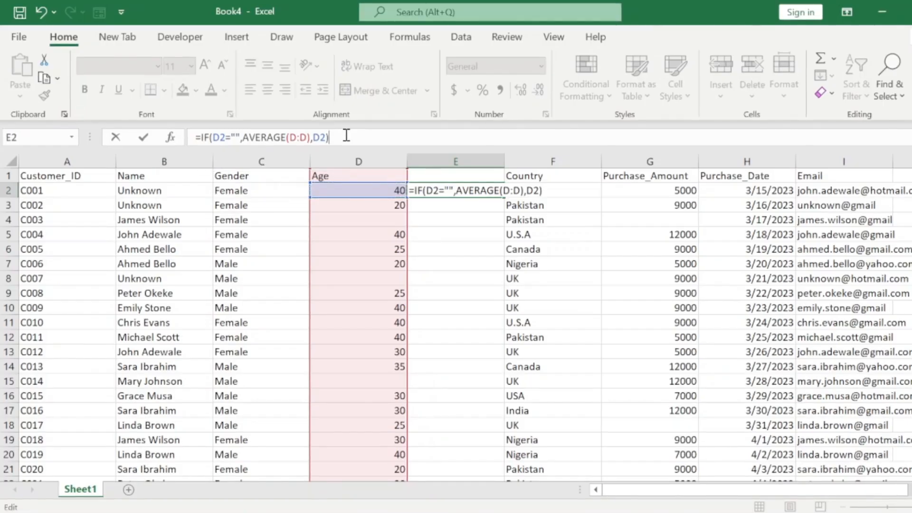
{"action": "key", "text": "Return"}
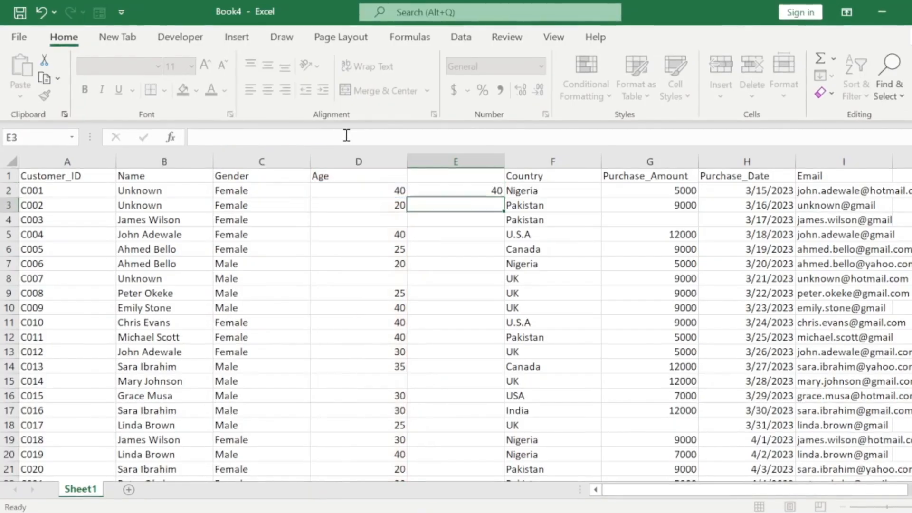
{"action": "left_click", "coordinate": [473, 192]}
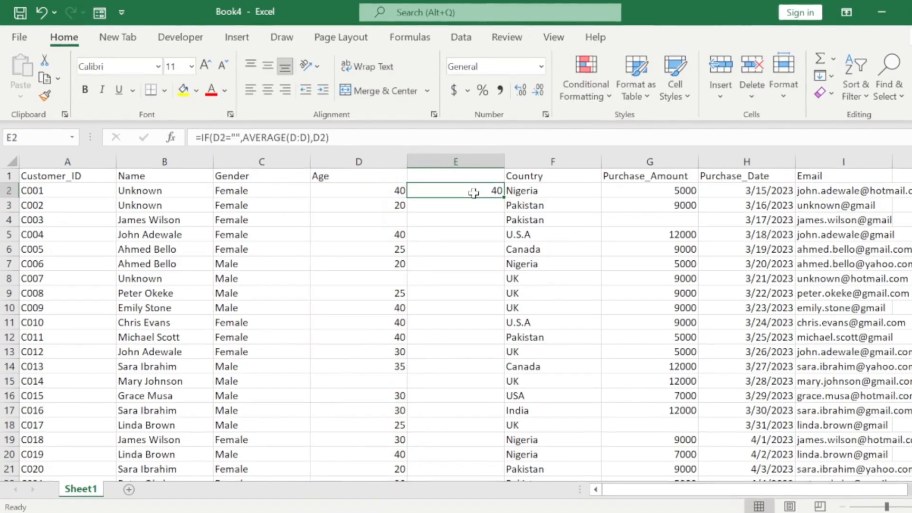
Fill the IF/AVERAGE age formula from E2 down column E to the last data row
{"action": "key", "text": "Left"}
{"action": "key", "text": "Right"}
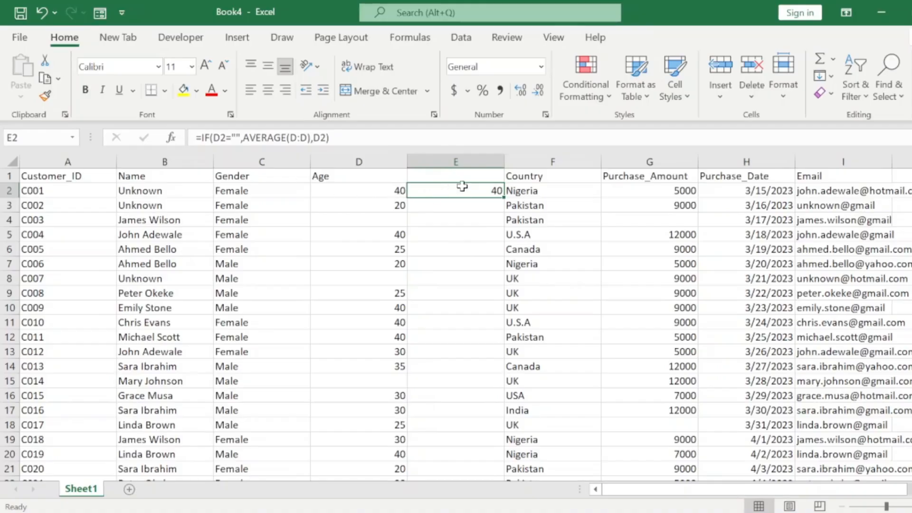
{"action": "left_click", "coordinate": [493, 206]}
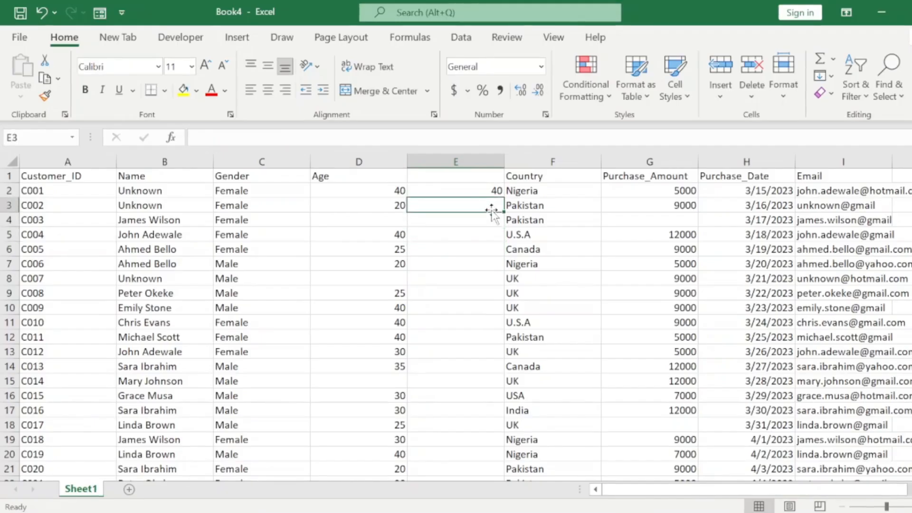
{"action": "left_click", "coordinate": [482, 192]}
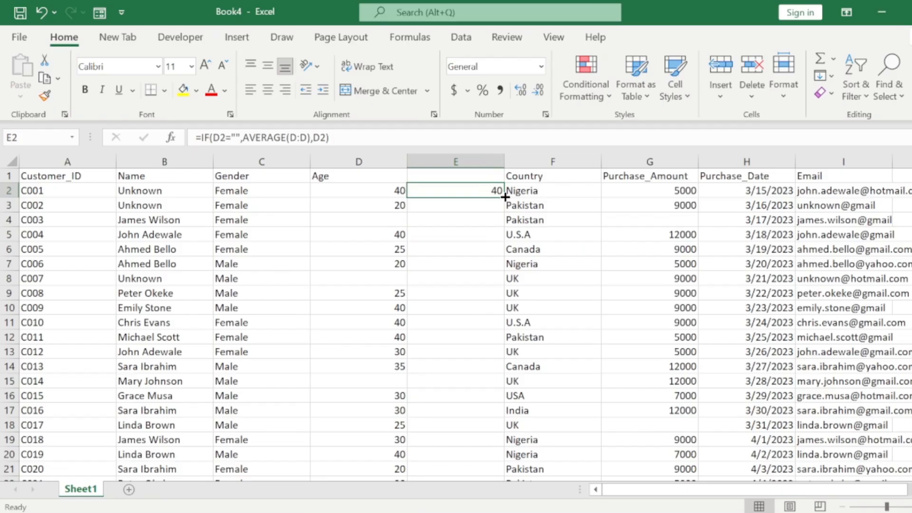
{"action": "double_click", "coordinate": [504, 196]}
Review the filled formula results in column E against the Age column, down to row 86
{"action": "left_click", "coordinate": [484, 230]}
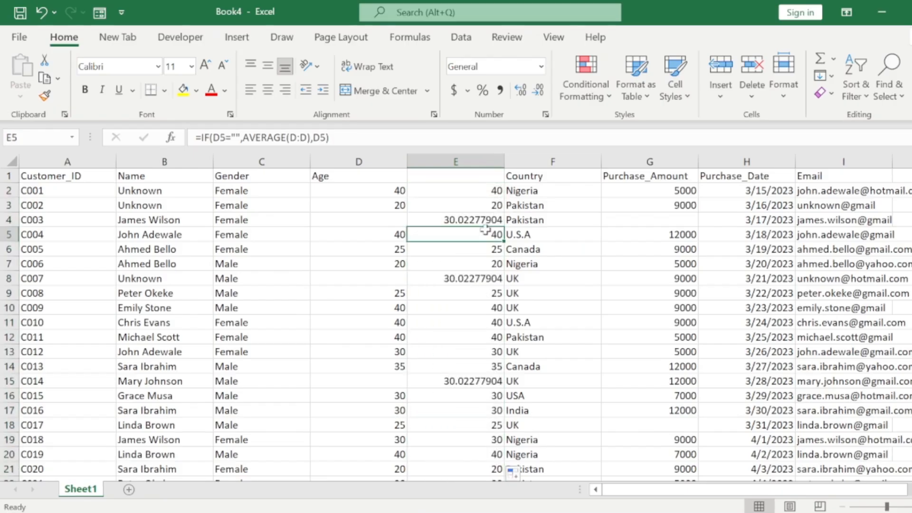
{"action": "key", "text": "Down"}
{"action": "key", "text": "Down"}
{"action": "key", "text": "Down"}
{"action": "key", "text": "Down"}
{"action": "key", "text": "Down"}
{"action": "key", "text": "Down"}
{"action": "key", "text": "Down"}
{"action": "key", "text": "Down"}
{"action": "key", "text": "Down"}
{"action": "key", "text": "Down"}
{"action": "key", "text": "Down"}
{"action": "key", "text": "Down"}
{"action": "key", "text": "Down"}
{"action": "key", "text": "Down"}
{"action": "key", "text": "Down"}
{"action": "key", "text": "Down"}
{"action": "key", "text": "Down"}
{"action": "key", "text": "Down"}
{"action": "key", "text": "Down"}
{"action": "key", "text": "Down"}
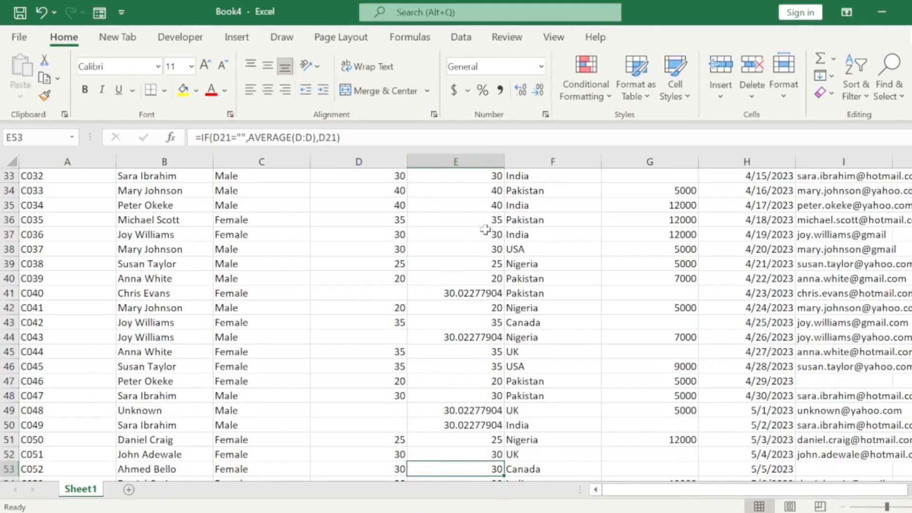
{"action": "key", "text": "Down"}
{"action": "key", "text": "Down"}
{"action": "key", "text": "Down"}
{"action": "key", "text": "Down"}
{"action": "key", "text": "Down"}
{"action": "key", "text": "Down"}
{"action": "key", "text": "Down"}
{"action": "key", "text": "Down"}
{"action": "key", "text": "Down"}
{"action": "key", "text": "Down"}
{"action": "key", "text": "Down"}
{"action": "key", "text": "Down"}
{"action": "key", "text": "Down"}
{"action": "key", "text": "Down"}
{"action": "key", "text": "Down"}
{"action": "key", "text": "Down"}
{"action": "key", "text": "Down"}
{"action": "key", "text": "Down"}
{"action": "key", "text": "Down"}
{"action": "key", "text": "Down"}
{"action": "key", "text": "Down"}
{"action": "key", "text": "Down"}
{"action": "key", "text": "Down"}
{"action": "key", "text": "Down"}
{"action": "key", "text": "Down"}
{"action": "key", "text": "Down"}
{"action": "key", "text": "Down"}
{"action": "key", "text": "Down"}
{"action": "key", "text": "Down"}
{"action": "key", "text": "Down"}
{"action": "key", "text": "Down"}
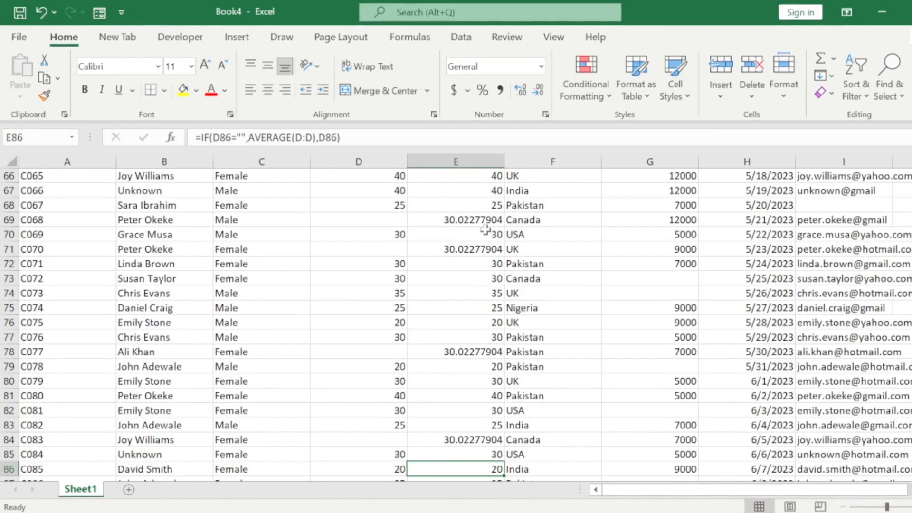
{"action": "key", "text": "ctrl+Up"}
{"action": "key", "text": "ctrl+Up"}
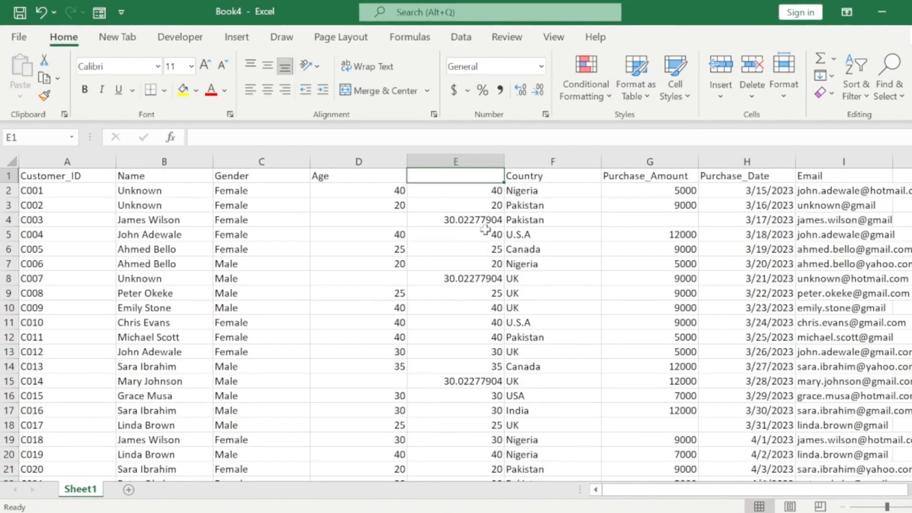
Compare the blank Age cells in rows 4 and 15 with the formula results beside them in column E
{"action": "key", "text": "Left"}
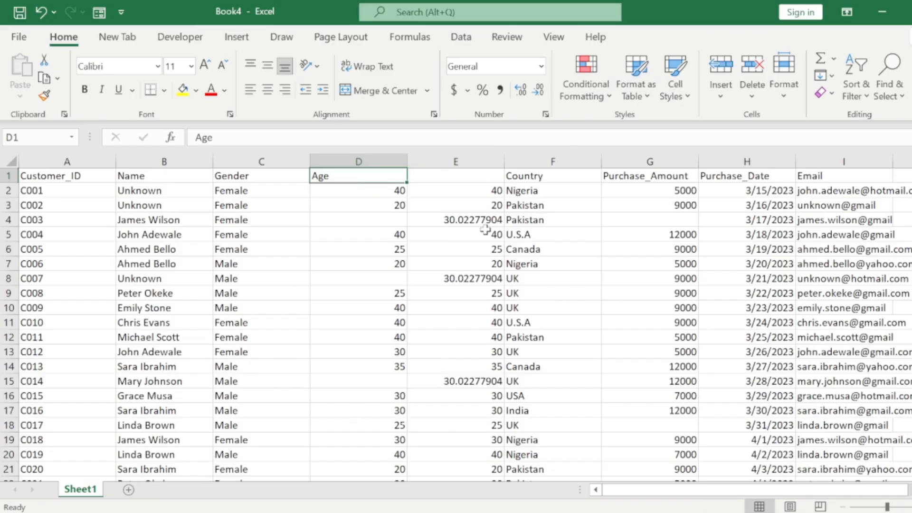
{"action": "left_click", "coordinate": [434, 216]}
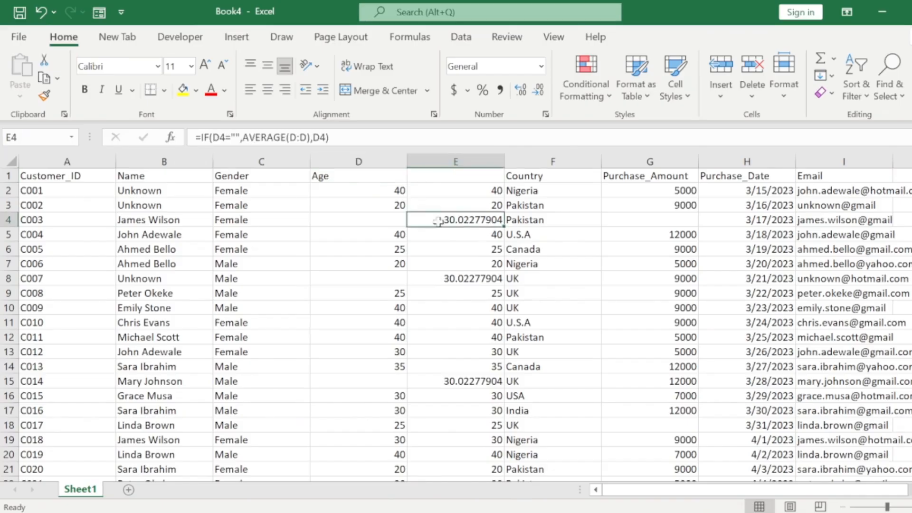
{"action": "left_click", "coordinate": [383, 217]}
{"action": "left_click", "coordinate": [469, 220]}
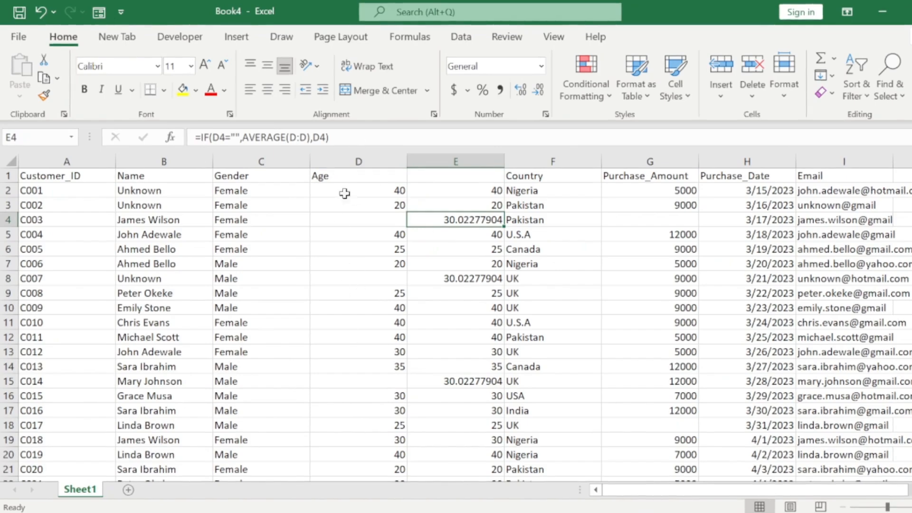
{"action": "left_click", "coordinate": [387, 379]}
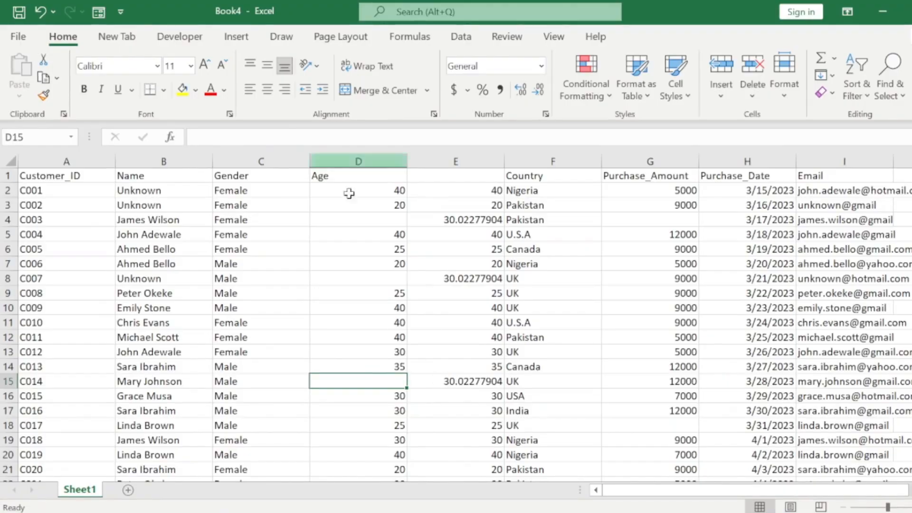
{"action": "left_click", "coordinate": [429, 223]}
{"action": "key", "text": "Up"}
{"action": "key", "text": "Up"}
{"action": "key", "text": "Up"}
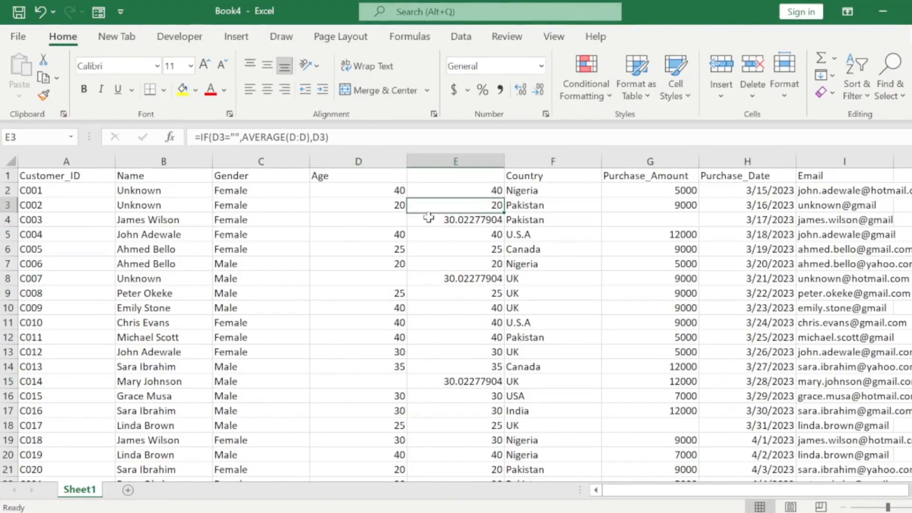
{"action": "key", "text": "Down"}
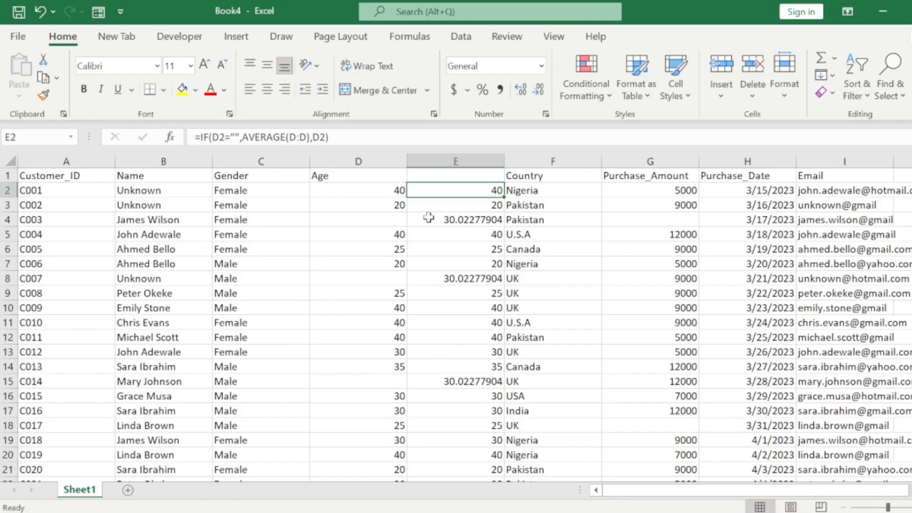
{"action": "key", "text": "Up"}
{"action": "key", "text": "Down"}
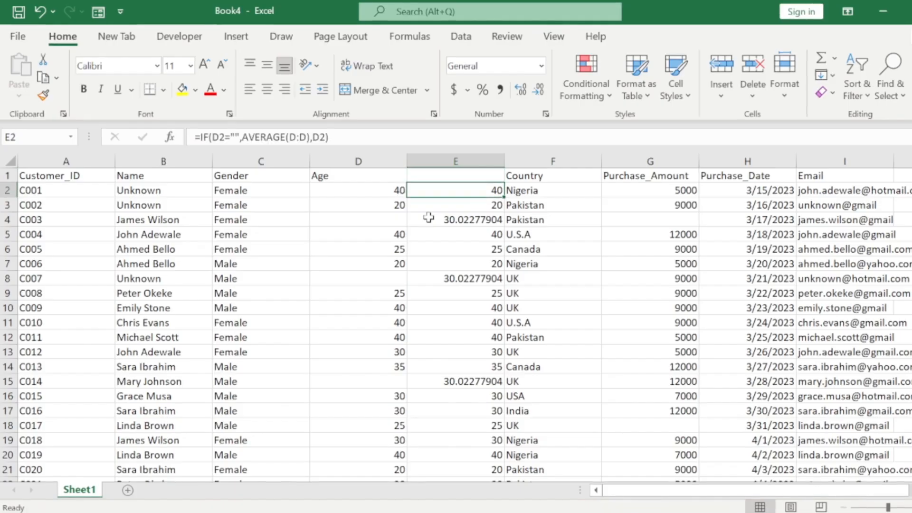
{"action": "key", "text": "ctrl+shift+Down"}
{"action": "key", "text": "ctrl+shift+Down"}
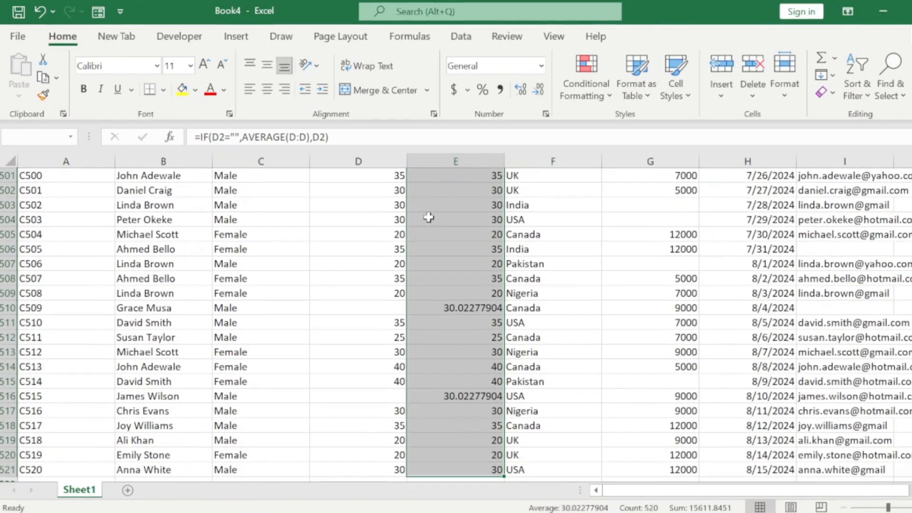
{"action": "key", "text": "shift+Up"}
{"action": "key", "text": "shift+Up"}
{"action": "key", "text": "shift+Up"}
{"action": "key", "text": "shift+Up"}
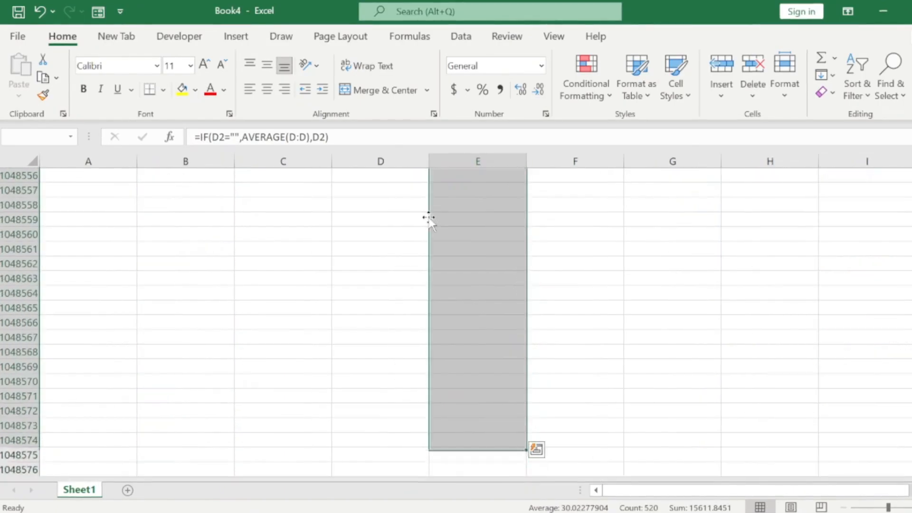
{"action": "key", "text": "ctrl+Up"}
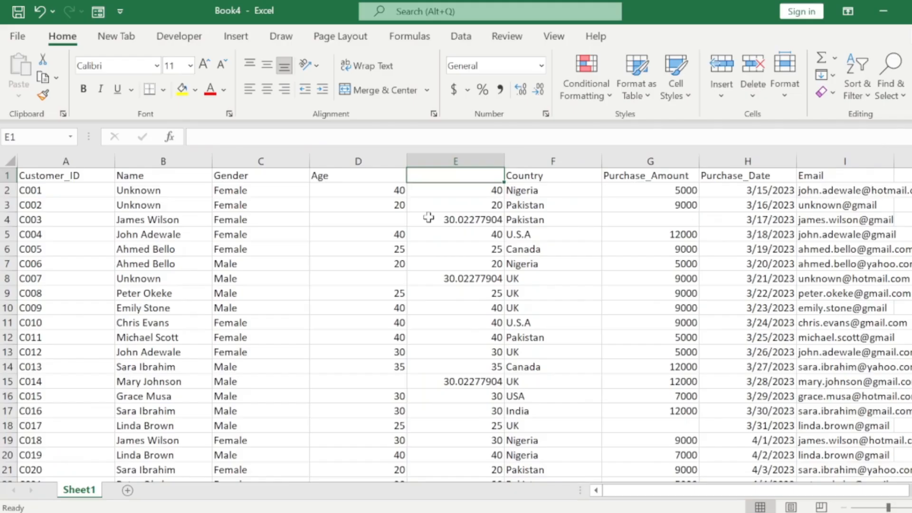
Copy the formula results in E2:E521
{"action": "key", "text": "Down"}
{"action": "key", "text": "Up"}
{"action": "key", "text": "Down"}
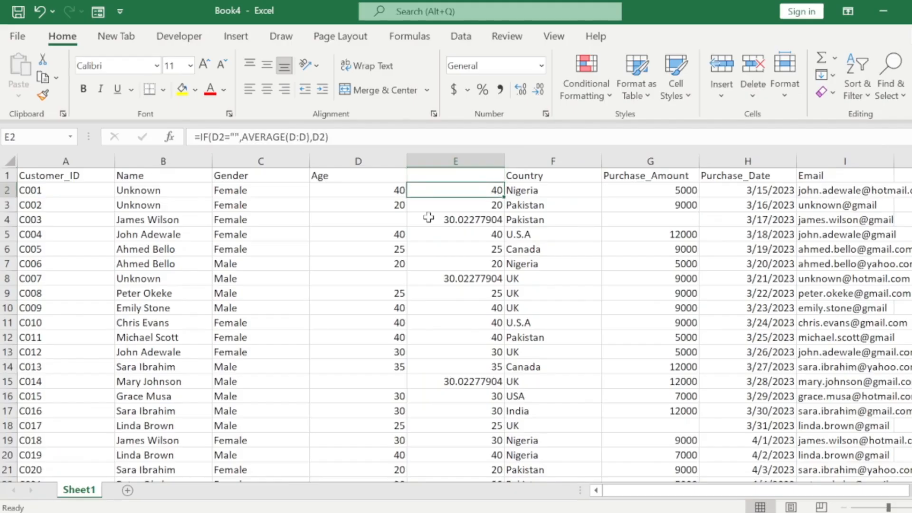
{"action": "key", "text": "ctrl+shift+Down"}
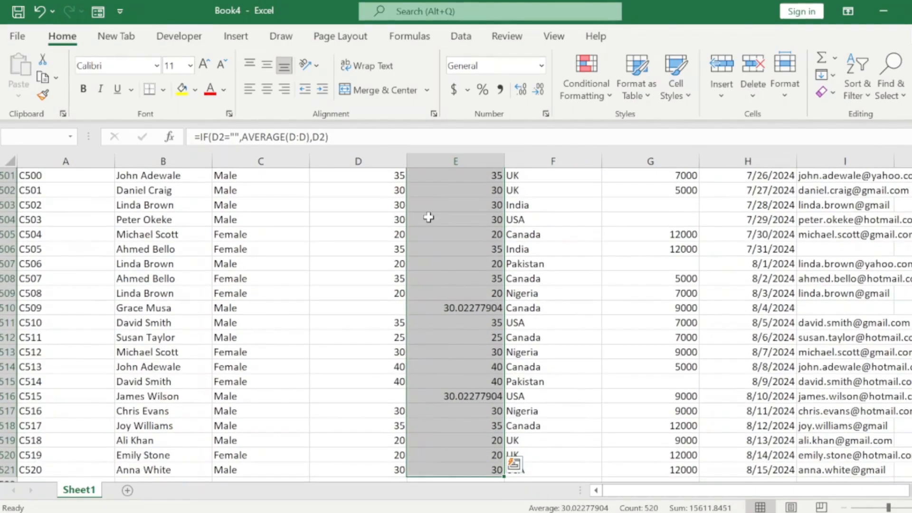
{"action": "key", "text": "ctrl+c"}
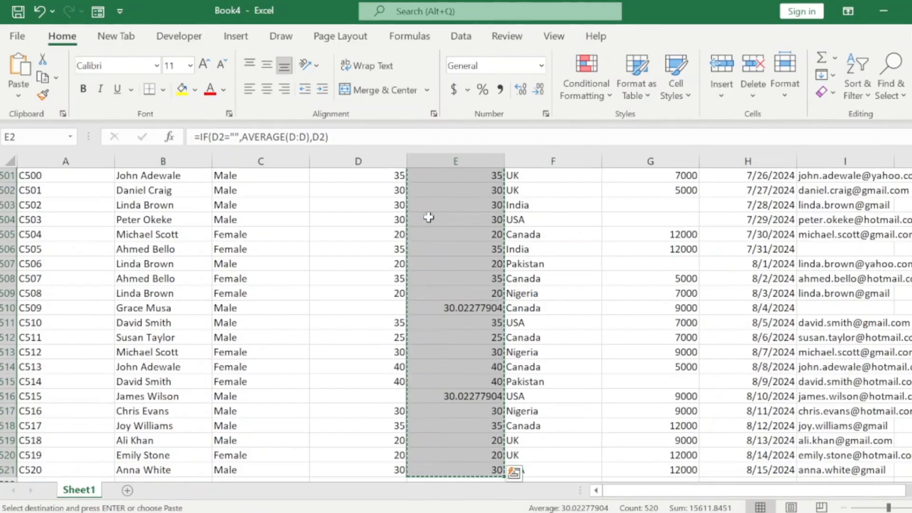
Select the Age cells from D2 down column D through the data rows as the destination for the copied results
{"action": "key", "text": "Left"}
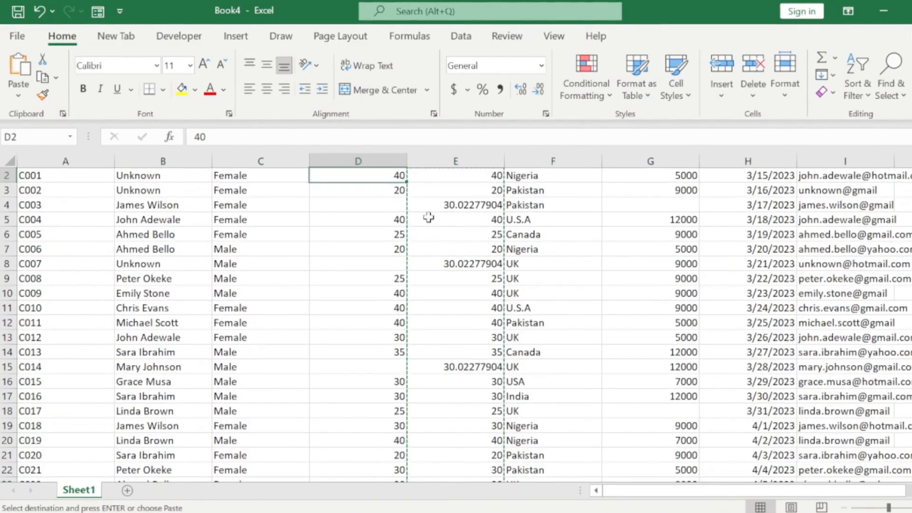
{"action": "key", "text": "Up"}
{"action": "key", "text": "Down"}
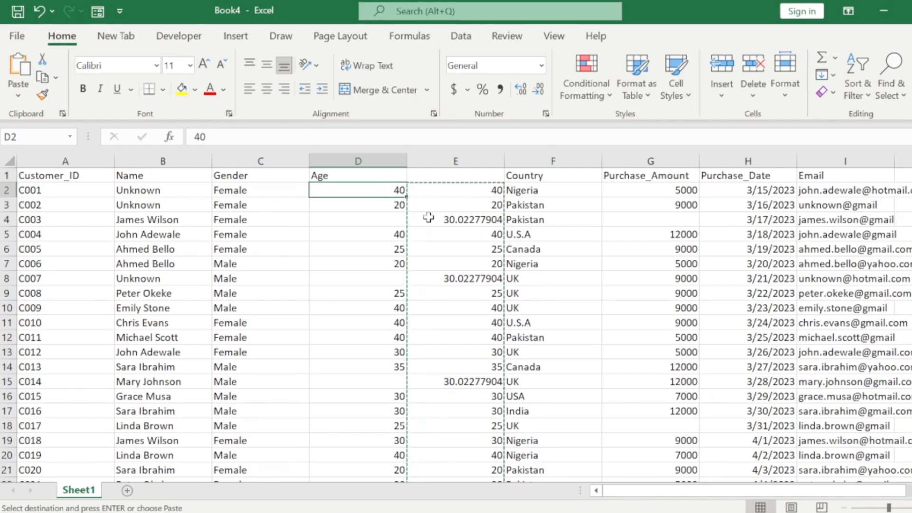
{"action": "key", "text": "shift+Down"}
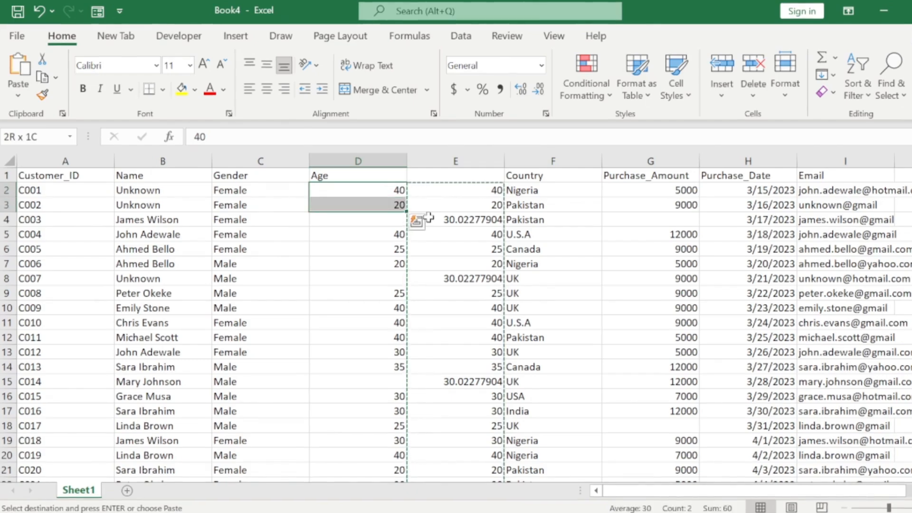
{"action": "key", "text": "shift+Down"}
{"action": "key", "text": "shift+Down"}
{"action": "key", "text": "shift+Down"}
{"action": "key", "text": "shift+Down"}
{"action": "key", "text": "shift+Down"}
{"action": "key", "text": "shift+Down"}
{"action": "key", "text": "shift+Down"}
{"action": "key", "text": "shift+Down"}
{"action": "key", "text": "shift+Down"}
{"action": "key", "text": "shift+Down"}
{"action": "key", "text": "shift+Down"}
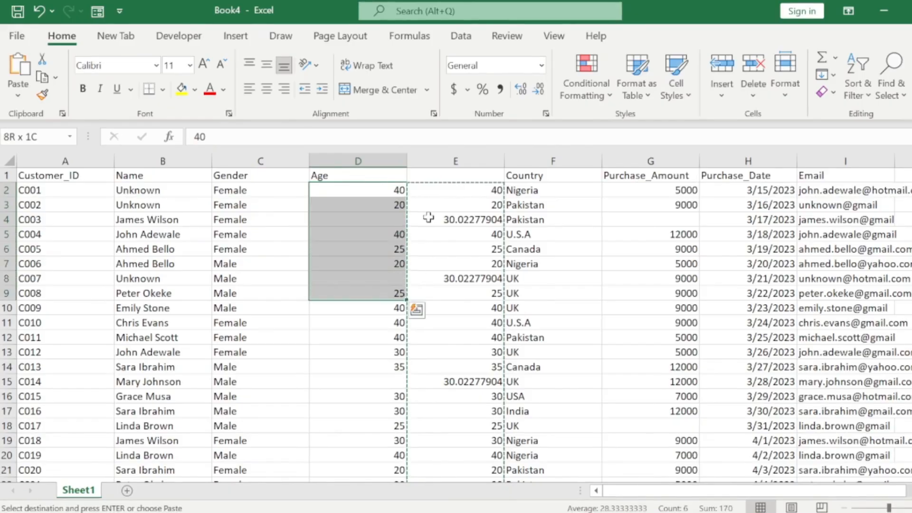
{"action": "key", "text": "shift+Down"}
{"action": "key", "text": "shift+Down"}
{"action": "key", "text": "shift+Down"}
{"action": "key", "text": "shift+Down"}
{"action": "key", "text": "shift+Down"}
{"action": "key", "text": "shift+Down"}
{"action": "key", "text": "shift+Down"}
{"action": "key", "text": "shift+Down"}
{"action": "key", "text": "shift+Down"}
{"action": "key", "text": "shift+Down"}
{"action": "key", "text": "shift+Down"}
{"action": "key", "text": "shift+Down"}
{"action": "key", "text": "shift+Down"}
{"action": "key", "text": "shift+Down"}
{"action": "key", "text": "shift+Down"}
{"action": "key", "text": "shift+Down"}
{"action": "key", "text": "shift+Down"}
{"action": "key", "text": "shift+Down"}
{"action": "key", "text": "shift+Down"}
{"action": "key", "text": "shift+Down"}
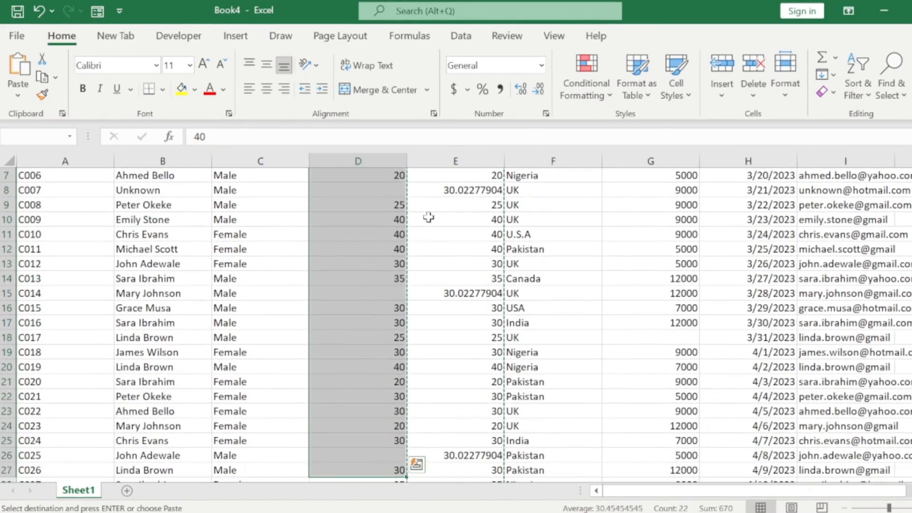
{"action": "key", "text": "shift+Down"}
{"action": "key", "text": "shift+Down"}
{"action": "key", "text": "shift+Down"}
{"action": "key", "text": "shift+Down"}
{"action": "key", "text": "shift+Down"}
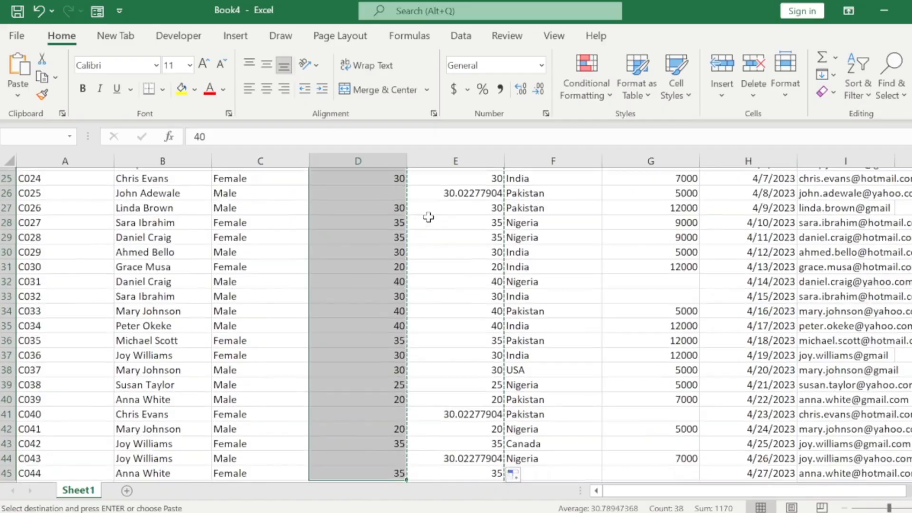
{"action": "key", "text": "shift+Down"}
{"action": "key", "text": "shift+Down"}
{"action": "key", "text": "shift+Down"}
{"action": "key", "text": "shift+Down"}
{"action": "key", "text": "shift+Down"}
{"action": "key", "text": "shift+Down"}
{"action": "key", "text": "shift+Down"}
{"action": "key", "text": "shift+Down"}
{"action": "key", "text": "shift+Down"}
{"action": "key", "text": "shift+Down"}
{"action": "key", "text": "shift+Down"}
{"action": "key", "text": "shift+Down"}
{"action": "key", "text": "shift+Down"}
{"action": "key", "text": "shift+Down"}
{"action": "key", "text": "shift+Down"}
{"action": "key", "text": "shift+Down"}
{"action": "key", "text": "shift+Down"}
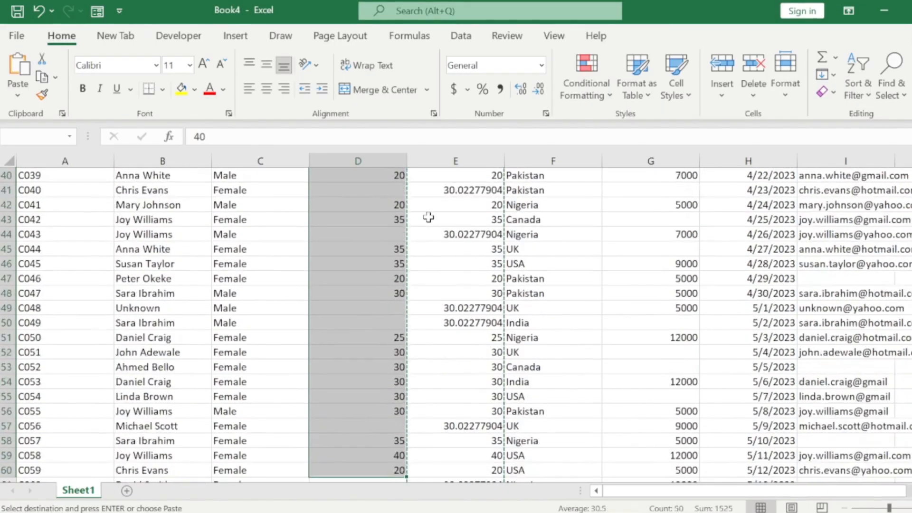
{"action": "key", "text": "shift+Down"}
{"action": "key", "text": "shift+Down"}
{"action": "key", "text": "shift+Down"}
{"action": "key", "text": "shift+Down"}
{"action": "key", "text": "shift+Down"}
{"action": "key", "text": "shift+Down"}
{"action": "key", "text": "shift+Down"}
{"action": "key", "text": "shift+Down"}
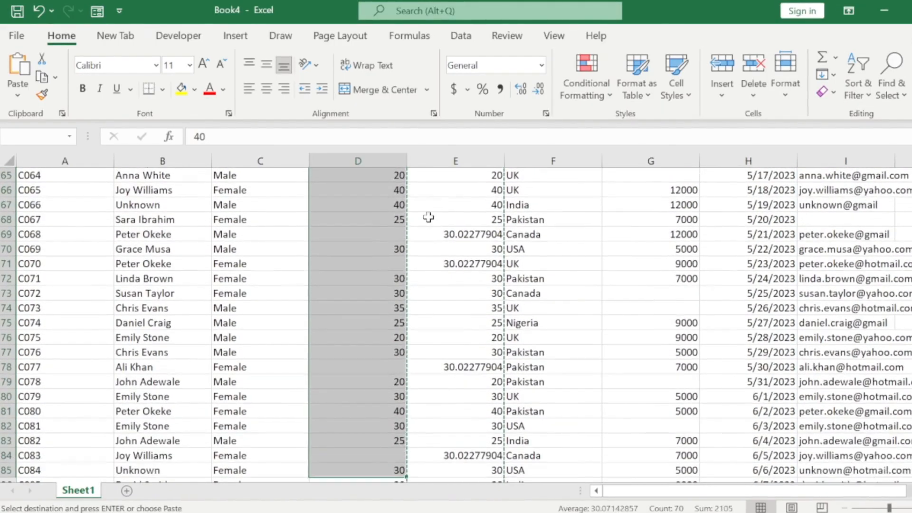
{"action": "key", "text": "shift+Down"}
{"action": "key", "text": "shift+Down"}
{"action": "key", "text": "shift+Down"}
{"action": "key", "text": "shift+Down"}
{"action": "key", "text": "shift+Down"}
{"action": "key", "text": "shift+Down"}
{"action": "key", "text": "shift+Down"}
{"action": "key", "text": "shift+Down"}
{"action": "key", "text": "shift+Down"}
{"action": "key", "text": "shift+Down"}
{"action": "key", "text": "shift+Down"}
{"action": "key", "text": "shift+Down"}
{"action": "key", "text": "shift+Down"}
{"action": "key", "text": "shift+Down"}
{"action": "key", "text": "shift+Down"}
{"action": "key", "text": "shift+Down"}
{"action": "key", "text": "shift+Down"}
{"action": "key", "text": "shift+Down"}
{"action": "key", "text": "shift+Down"}
{"action": "key", "text": "shift+Down"}
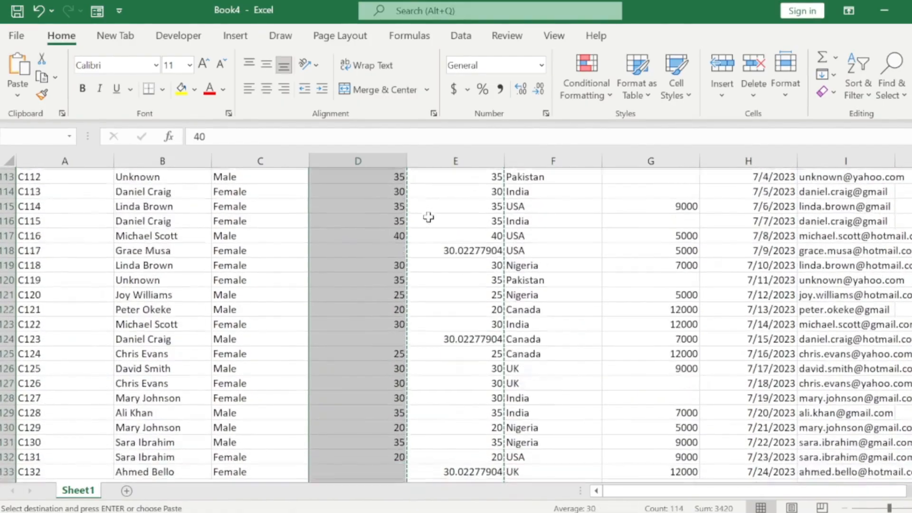
{"action": "key", "text": "shift+Down"}
{"action": "key", "text": "shift+Down"}
{"action": "key", "text": "shift+Down"}
{"action": "key", "text": "shift+Down"}
{"action": "key", "text": "shift+Down"}
{"action": "key", "text": "shift+Down"}
{"action": "key", "text": "shift+Down"}
{"action": "key", "text": "shift+Down"}
{"action": "key", "text": "shift+Down"}
{"action": "key", "text": "shift+Down"}
{"action": "key", "text": "shift+Down"}
{"action": "key", "text": "shift+Down"}
{"action": "key", "text": "shift+Down"}
{"action": "key", "text": "shift+Down"}
{"action": "key", "text": "shift+Down"}
{"action": "key", "text": "shift+Down"}
{"action": "key", "text": "shift+Down"}
{"action": "key", "text": "shift+Down"}
{"action": "key", "text": "shift+Down"}
{"action": "key", "text": "shift+Down"}
{"action": "key", "text": "shift+Down"}
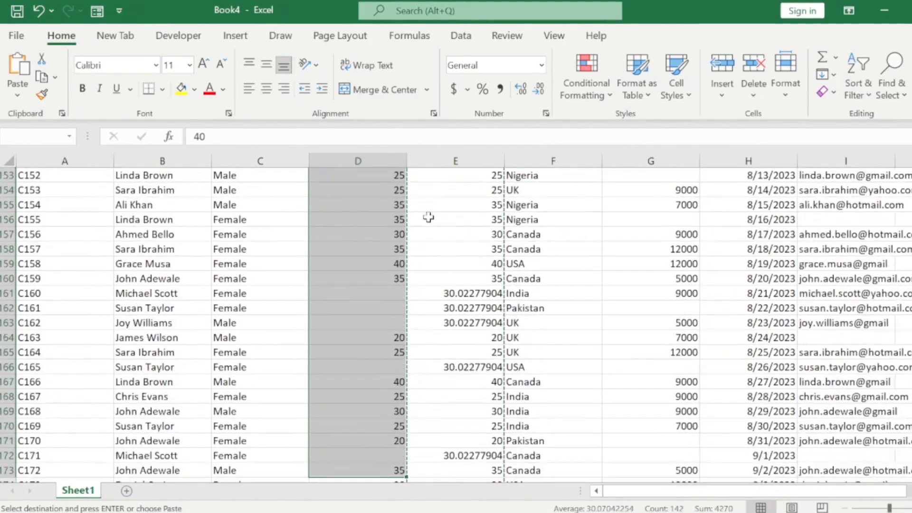
{"action": "key", "text": "shift+Down"}
{"action": "key", "text": "shift+Down"}
{"action": "key", "text": "shift+Down"}
{"action": "key", "text": "shift+Down"}
{"action": "key", "text": "shift+Down"}
{"action": "key", "text": "shift+Down"}
{"action": "key", "text": "shift+Down"}
{"action": "key", "text": "shift+Down"}
{"action": "key", "text": "shift+Down"}
{"action": "key", "text": "shift+Down"}
{"action": "key", "text": "shift+Down"}
{"action": "key", "text": "shift+Down"}
{"action": "key", "text": "shift+Down"}
{"action": "key", "text": "shift+Down"}
{"action": "key", "text": "shift+Down"}
{"action": "key", "text": "shift+Down"}
{"action": "key", "text": "shift+Down"}
{"action": "key", "text": "shift+Down"}
{"action": "key", "text": "shift+Down"}
{"action": "key", "text": "shift+Down"}
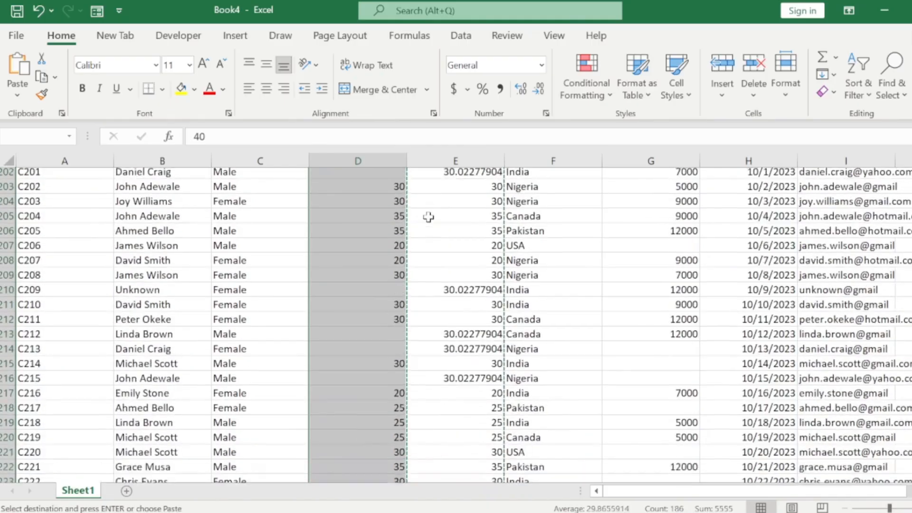
{"action": "key", "text": "shift+Down"}
{"action": "key", "text": "shift+Down"}
{"action": "key", "text": "shift+Down"}
{"action": "key", "text": "shift+Down"}
{"action": "key", "text": "shift+Down"}
{"action": "key", "text": "shift+Down"}
{"action": "key", "text": "shift+Down"}
{"action": "key", "text": "shift+Down"}
{"action": "key", "text": "shift+Down"}
{"action": "key", "text": "shift+Down"}
{"action": "key", "text": "shift+Down"}
{"action": "key", "text": "shift+Down"}
{"action": "key", "text": "shift+Down"}
{"action": "key", "text": "shift+Down"}
{"action": "key", "text": "shift+Down"}
{"action": "key", "text": "shift+Down"}
{"action": "key", "text": "shift+Down"}
{"action": "key", "text": "shift+Down"}
{"action": "key", "text": "shift+Down"}
{"action": "key", "text": "shift+Down"}
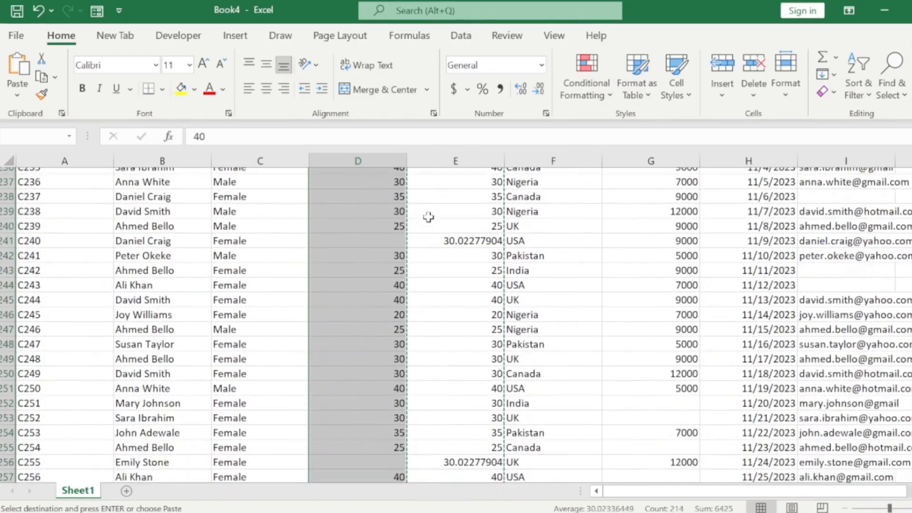
Extend the paste destination selection in the Age column down to the last data row, covering D2:D521
{"action": "key", "text": "shift+Down"}
{"action": "key", "text": "shift+Down"}
{"action": "key", "text": "shift+Down"}
{"action": "key", "text": "shift+Down"}
{"action": "key", "text": "shift+Down"}
{"action": "key", "text": "shift+Down"}
{"action": "key", "text": "shift+Down"}
{"action": "key", "text": "shift+Down"}
{"action": "key", "text": "shift+Down"}
{"action": "key", "text": "shift+Down"}
{"action": "key", "text": "shift+Down"}
{"action": "key", "text": "shift+Down"}
{"action": "key", "text": "shift+Down"}
{"action": "key", "text": "shift+Down"}
{"action": "key", "text": "shift+Down"}
{"action": "key", "text": "shift+Down"}
{"action": "key", "text": "shift+Down"}
{"action": "key", "text": "shift+Down"}
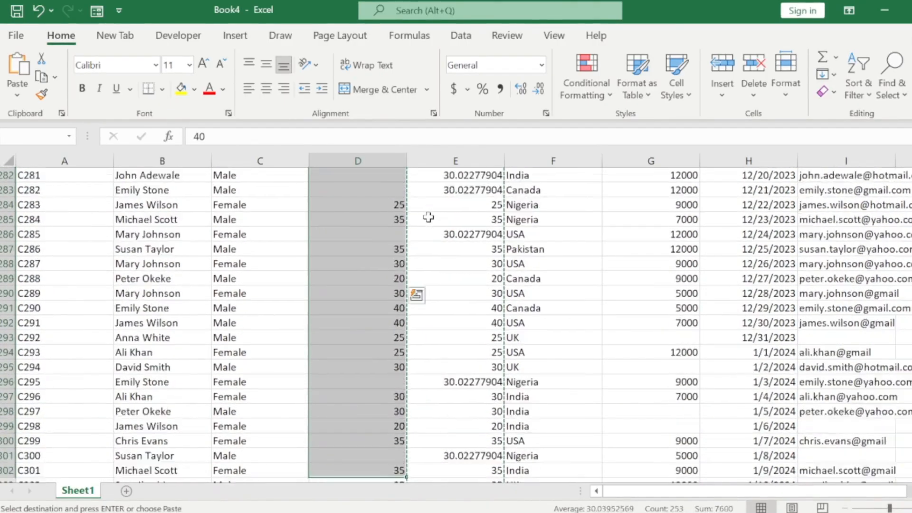
{"action": "key", "text": "shift+Down"}
{"action": "key", "text": "shift+Down"}
{"action": "key", "text": "shift+Down"}
{"action": "key", "text": "shift+Down"}
{"action": "key", "text": "shift+Down"}
{"action": "key", "text": "shift+Down"}
{"action": "key", "text": "shift+Down"}
{"action": "key", "text": "shift+Down"}
{"action": "key", "text": "shift+Down"}
{"action": "key", "text": "shift+Down"}
{"action": "key", "text": "shift+Down"}
{"action": "key", "text": "shift+Down"}
{"action": "key", "text": "shift+Down"}
{"action": "key", "text": "shift+Down"}
{"action": "key", "text": "shift+Down"}
{"action": "key", "text": "shift+Down"}
{"action": "key", "text": "shift+Down"}
{"action": "key", "text": "shift+Down"}
{"action": "key", "text": "shift+Down"}
{"action": "key", "text": "shift+Down"}
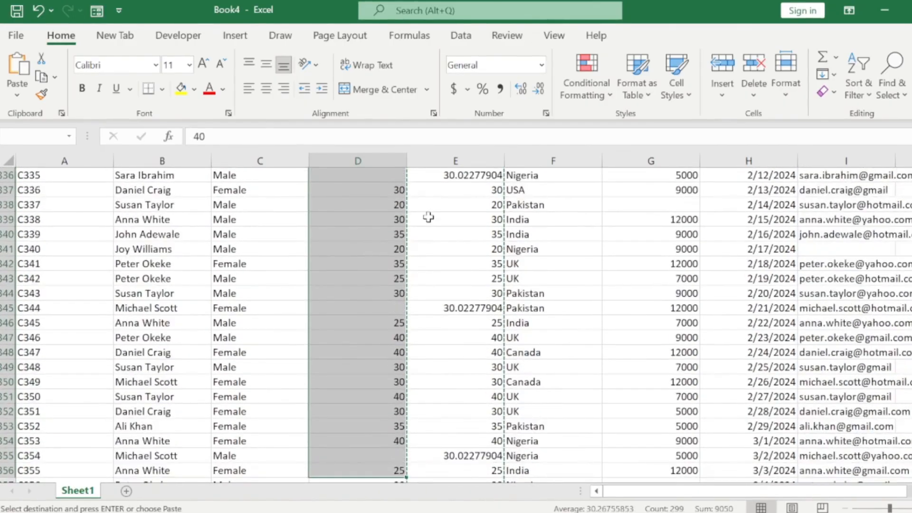
{"action": "key", "text": "shift+Down"}
{"action": "key", "text": "shift+Down"}
{"action": "key", "text": "shift+Down"}
{"action": "key", "text": "shift+Down"}
{"action": "key", "text": "shift+Down"}
{"action": "key", "text": "shift+Down"}
{"action": "key", "text": "shift+Down"}
{"action": "key", "text": "shift+Down"}
{"action": "key", "text": "shift+Down"}
{"action": "key", "text": "shift+Down"}
{"action": "key", "text": "shift+Down"}
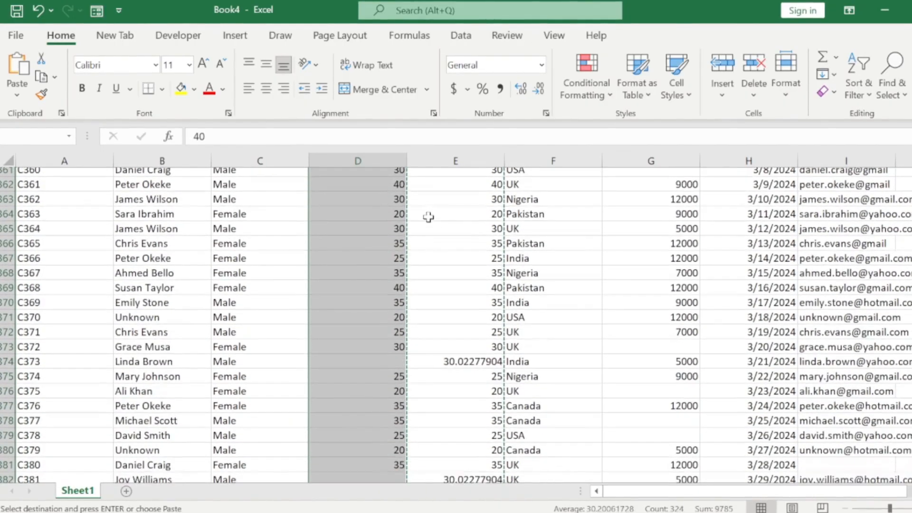
{"action": "key", "text": "shift+Down"}
{"action": "key", "text": "shift+Down"}
{"action": "key", "text": "shift+Down"}
{"action": "key", "text": "shift+Down"}
{"action": "key", "text": "shift+Down"}
{"action": "key", "text": "shift+Down"}
{"action": "key", "text": "shift+Down"}
{"action": "key", "text": "shift+Down"}
{"action": "key", "text": "shift+Down"}
{"action": "key", "text": "shift+Down"}
{"action": "key", "text": "shift+Down"}
{"action": "key", "text": "shift+Down"}
{"action": "key", "text": "shift+Down"}
{"action": "key", "text": "shift+Down"}
{"action": "key", "text": "shift+Down"}
{"action": "key", "text": "shift+Down"}
{"action": "key", "text": "shift+Down"}
{"action": "key", "text": "shift+Down"}
{"action": "key", "text": "shift+Down"}
{"action": "key", "text": "shift+Down"}
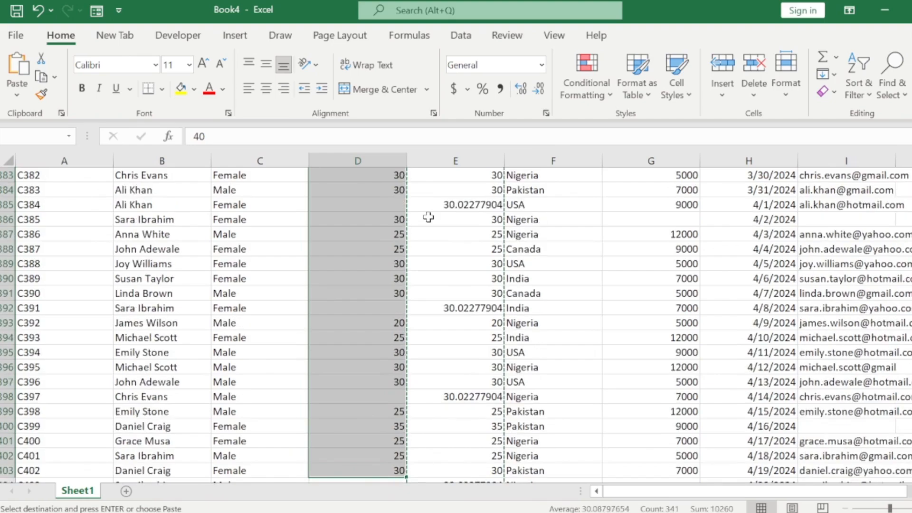
{"action": "key", "text": "shift+Down"}
{"action": "key", "text": "shift+Down"}
{"action": "key", "text": "shift+Down"}
{"action": "key", "text": "shift+Down"}
{"action": "key", "text": "shift+Down"}
{"action": "key", "text": "shift+Down"}
{"action": "key", "text": "shift+Down"}
{"action": "key", "text": "shift+Down"}
{"action": "key", "text": "shift+Down"}
{"action": "key", "text": "shift+Down"}
{"action": "key", "text": "shift+Down"}
{"action": "key", "text": "shift+Down"}
{"action": "key", "text": "shift+Down"}
{"action": "key", "text": "shift+Down"}
{"action": "key", "text": "shift+Down"}
{"action": "key", "text": "shift+Down"}
{"action": "key", "text": "shift+Down"}
{"action": "key", "text": "shift+Down"}
{"action": "key", "text": "shift+Down"}
{"action": "key", "text": "shift+Down"}
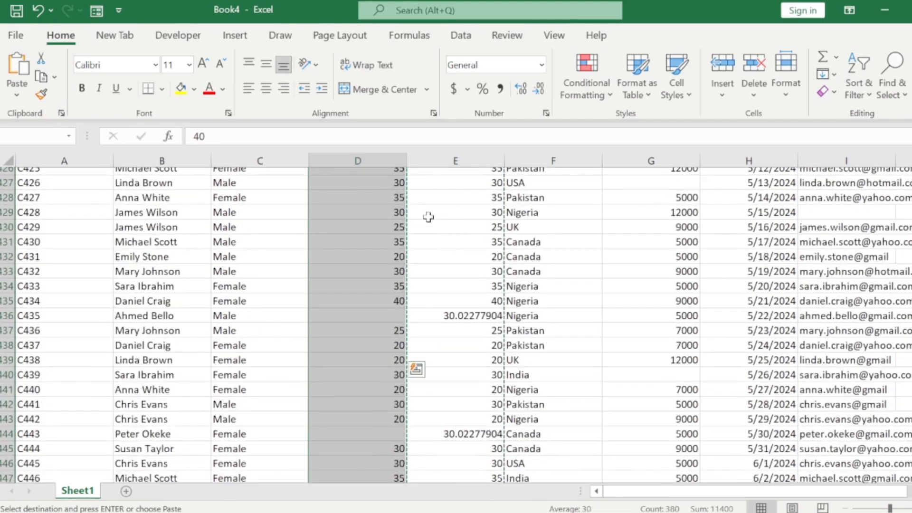
{"action": "key", "text": "shift+Down"}
{"action": "key", "text": "shift+Down"}
{"action": "key", "text": "shift+Down"}
{"action": "key", "text": "shift+Down"}
{"action": "key", "text": "shift+Down"}
{"action": "key", "text": "shift+Down"}
{"action": "key", "text": "shift+Down"}
{"action": "key", "text": "shift+Down"}
{"action": "key", "text": "shift+Down"}
{"action": "key", "text": "shift+Down"}
{"action": "key", "text": "shift+Down"}
{"action": "key", "text": "shift+Down"}
{"action": "key", "text": "shift+Down"}
{"action": "key", "text": "shift+Down"}
{"action": "key", "text": "shift+Down"}
{"action": "key", "text": "shift+Down"}
{"action": "key", "text": "shift+Down"}
{"action": "key", "text": "shift+Down"}
{"action": "key", "text": "shift+Down"}
{"action": "key", "text": "shift+Down"}
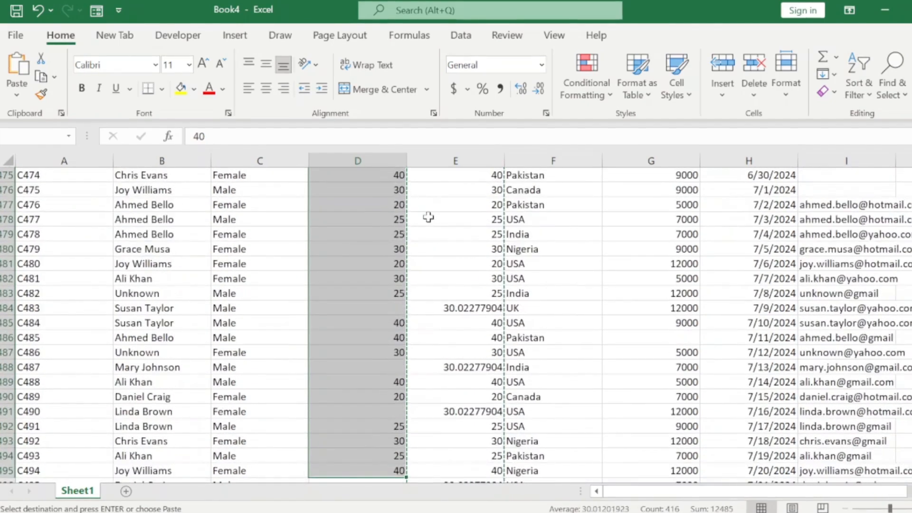
{"action": "key", "text": "ctrl+shift+Down"}
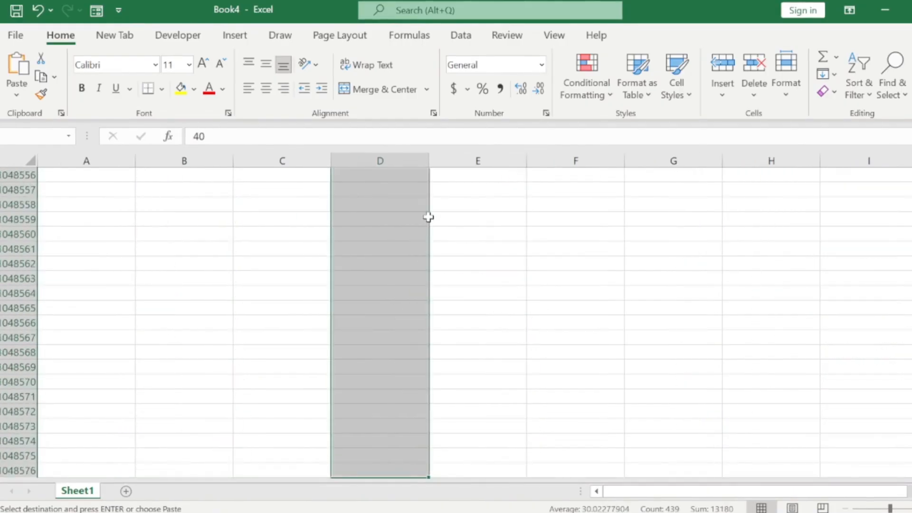
{"action": "key", "text": "ctrl+shift+Up"}
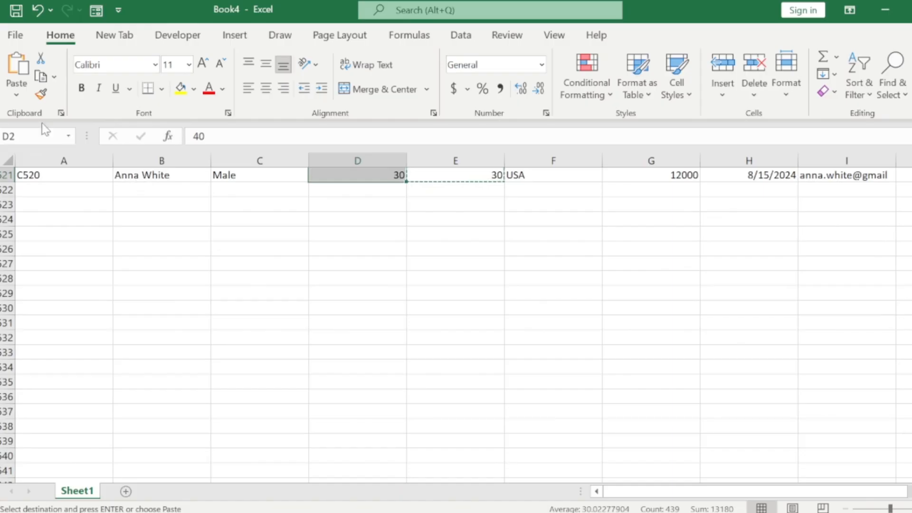
Paste the copied column E results into the selected Age cells as values only, using Paste Special with no operation
{"action": "left_click", "coordinate": [17, 98]}
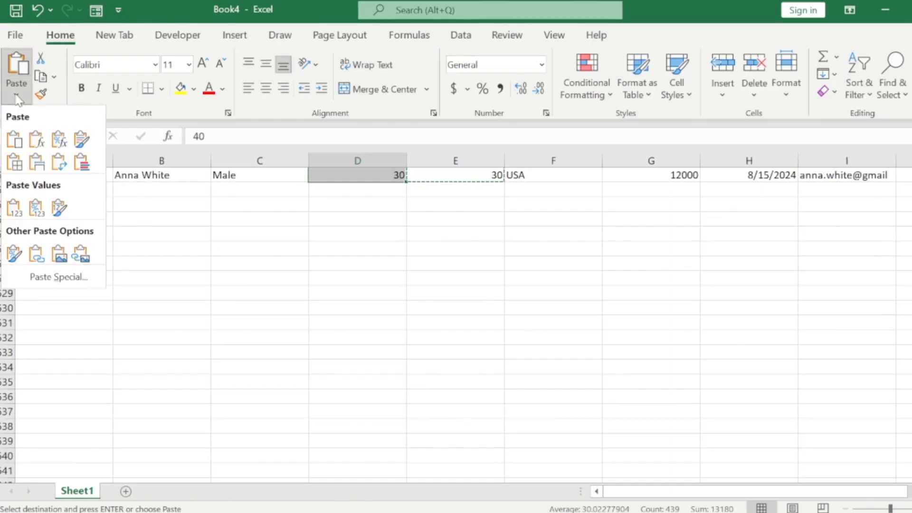
{"action": "left_click", "coordinate": [58, 278]}
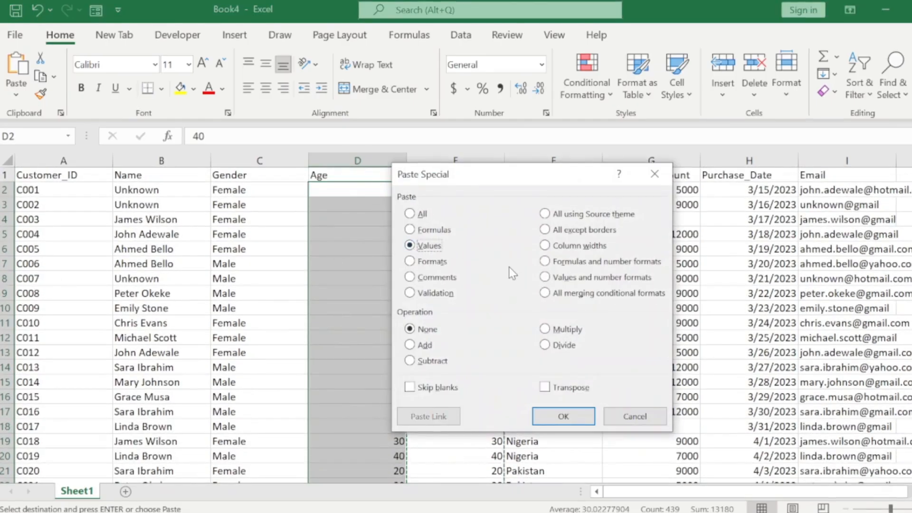
{"action": "left_click", "coordinate": [554, 414]}
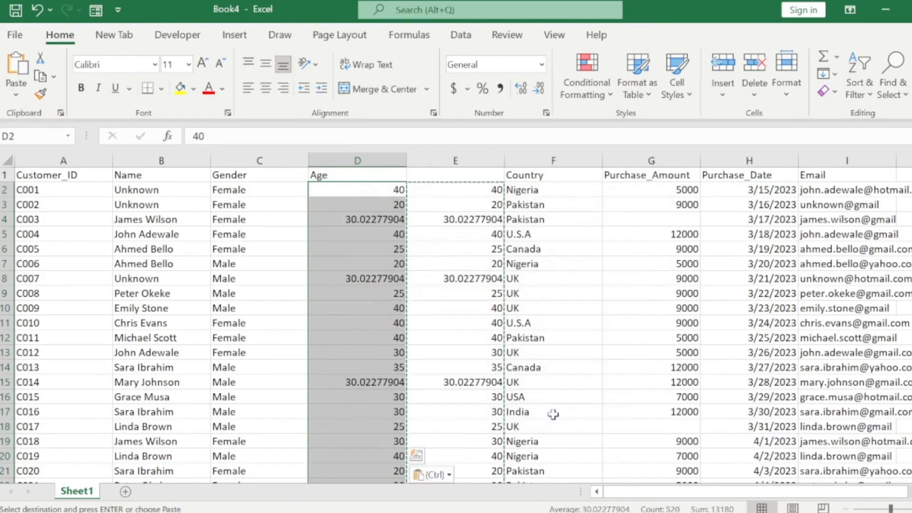
Check the pasted contents of Age cells D2 to D5 against the helper formulas in column E
{"action": "left_click_drag", "start_coordinate": [418, 222], "coordinate": [379, 210]}
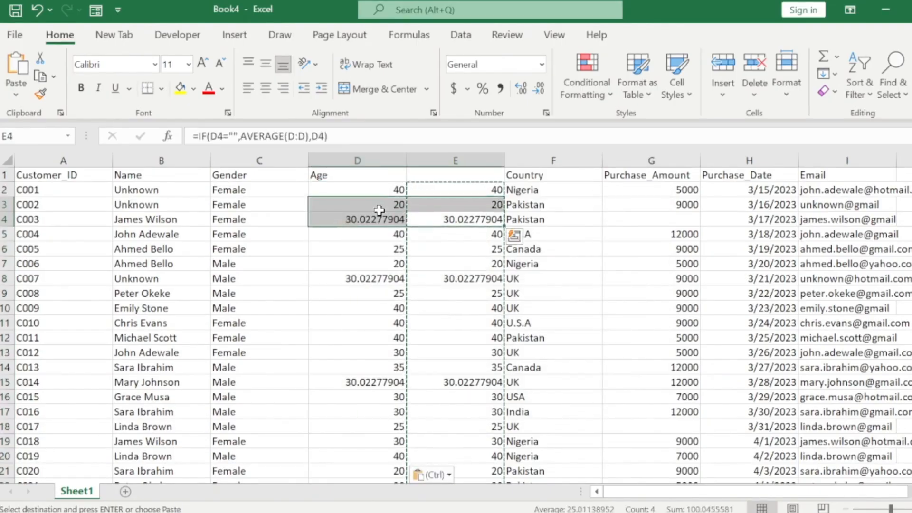
{"action": "left_click", "coordinate": [369, 204]}
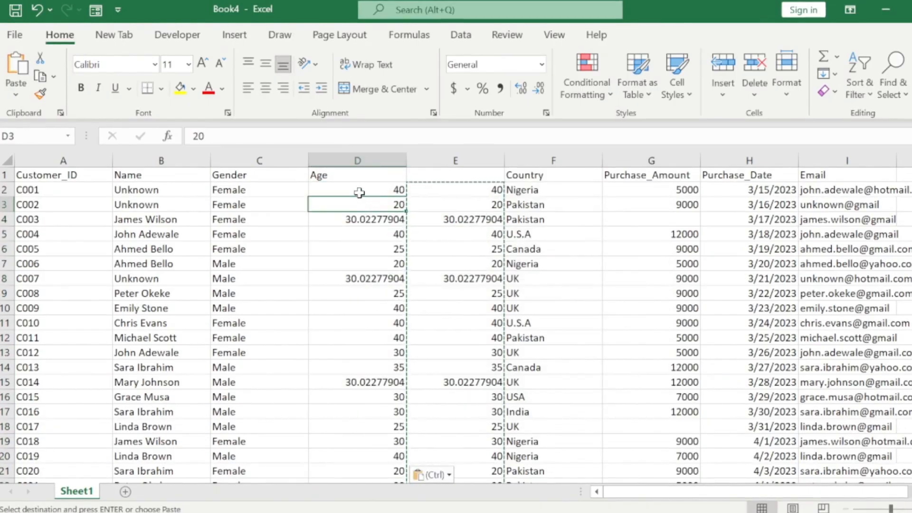
{"action": "left_click", "coordinate": [358, 192]}
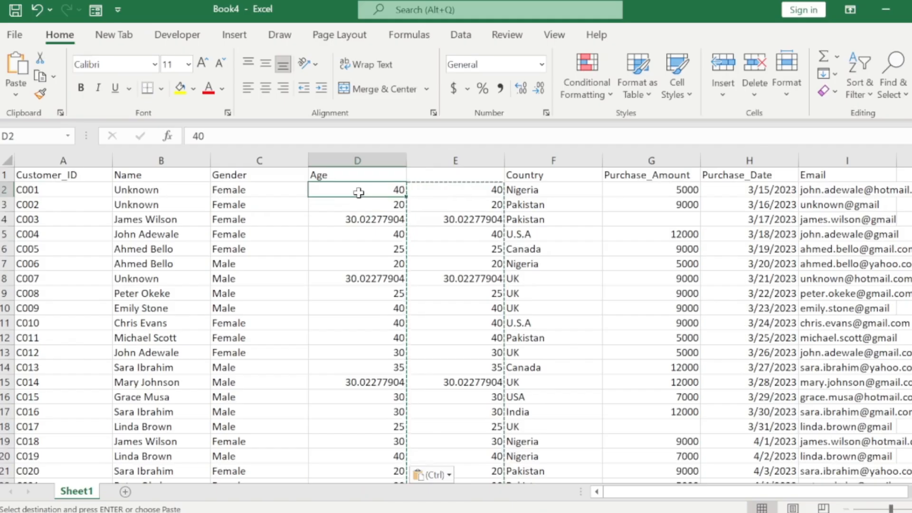
{"action": "key", "text": "Down"}
{"action": "key", "text": "Down"}
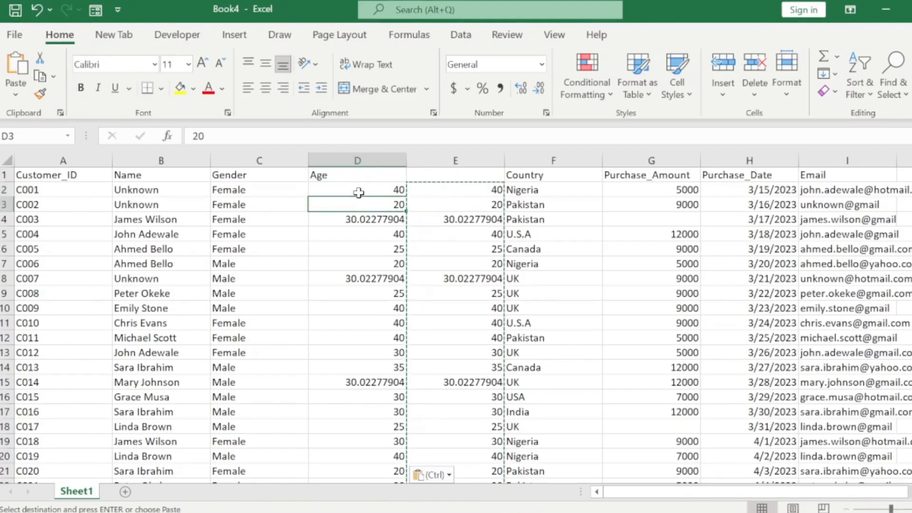
{"action": "key", "text": "Down"}
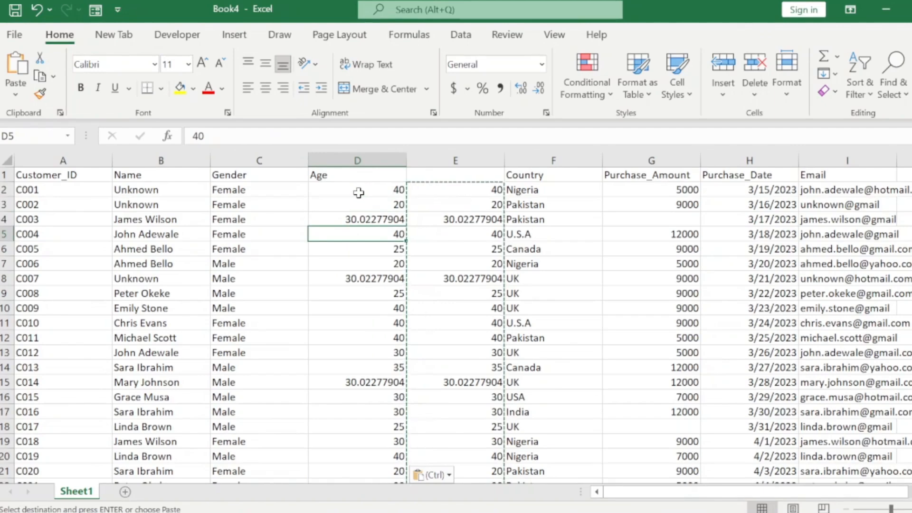
Delete the entire helper column E between Age and Country
{"action": "left_click", "coordinate": [435, 158]}
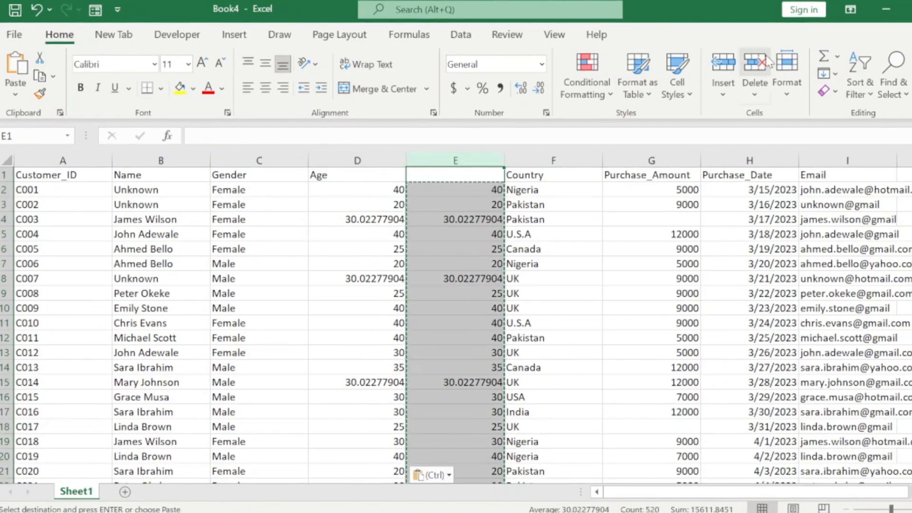
{"action": "left_click", "coordinate": [759, 71]}
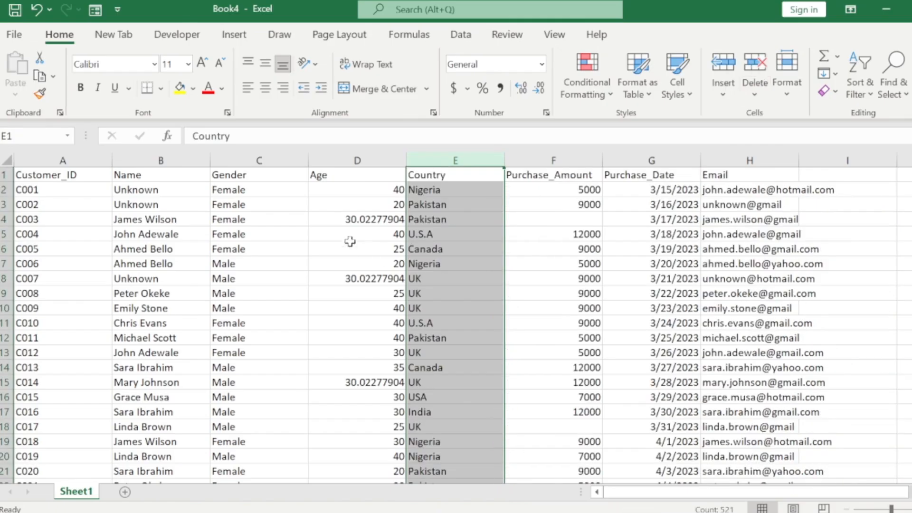
{"action": "left_click", "coordinate": [358, 234]}
Review the filled Age column cell by cell, starting from D2
{"action": "left_click", "coordinate": [349, 209]}
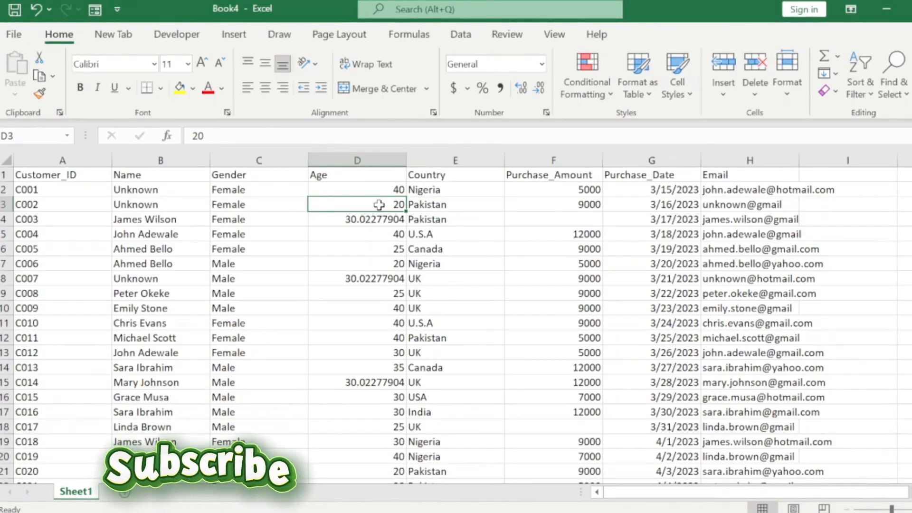
{"action": "left_click", "coordinate": [358, 187]}
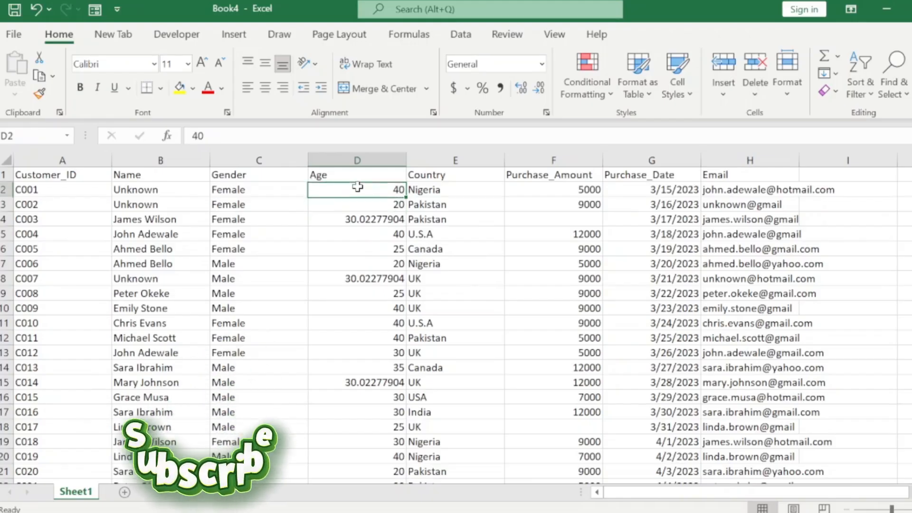
{"action": "key", "text": "Down"}
{"action": "key", "text": "Up"}
{"action": "key", "text": "Down"}
{"action": "key", "text": "Down"}
{"action": "key", "text": "Down"}
{"action": "key", "text": "Down"}
{"action": "key", "text": "Down"}
{"action": "key", "text": "Down"}
{"action": "key", "text": "Down"}
{"action": "key", "text": "Down"}
{"action": "key", "text": "Down"}
{"action": "key", "text": "Down"}
{"action": "key", "text": "Down"}
{"action": "key", "text": "Down"}
{"action": "key", "text": "Down"}
{"action": "key", "text": "Down"}
{"action": "key", "text": "Down"}
{"action": "key", "text": "Down"}
{"action": "key", "text": "Down"}
{"action": "key", "text": "Down"}
{"action": "key", "text": "Down"}
{"action": "key", "text": "Down"}
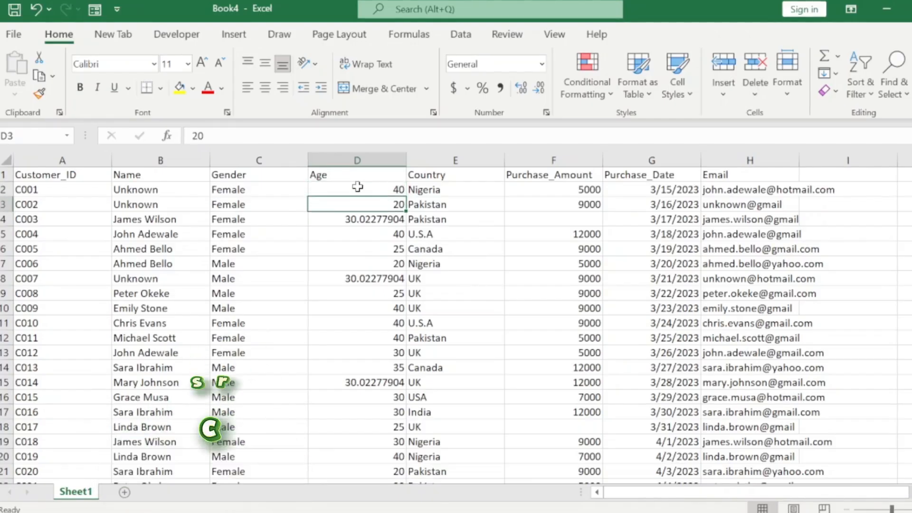
Scan further down the Age column and back to its header, checking for blank cells and how the filled averages are displayed
{"action": "key", "text": "Down"}
{"action": "key", "text": "Down"}
{"action": "key", "text": "Down"}
{"action": "key", "text": "Down"}
{"action": "key", "text": "Down"}
{"action": "key", "text": "Down"}
{"action": "key", "text": "Down"}
{"action": "key", "text": "Down"}
{"action": "key", "text": "Down"}
{"action": "key", "text": "Down"}
{"action": "key", "text": "Down"}
{"action": "key", "text": "Down"}
{"action": "key", "text": "Down"}
{"action": "key", "text": "Down"}
{"action": "key", "text": "Down"}
{"action": "key", "text": "Down"}
{"action": "key", "text": "Down"}
{"action": "key", "text": "Down"}
{"action": "key", "text": "Down"}
{"action": "key", "text": "Down"}
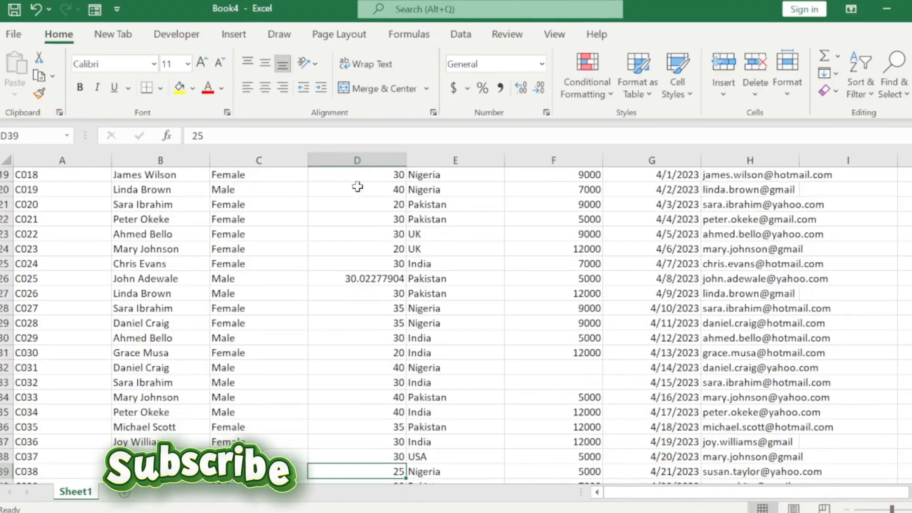
{"action": "key", "text": "Up"}
{"action": "key", "text": "Up"}
{"action": "key", "text": "Up"}
{"action": "key", "text": "Up"}
{"action": "key", "text": "Up"}
{"action": "key", "text": "Up"}
{"action": "key", "text": "Up"}
{"action": "key", "text": "Up"}
{"action": "key", "text": "Up"}
{"action": "key", "text": "Up"}
{"action": "key", "text": "Up"}
{"action": "key", "text": "Up"}
{"action": "key", "text": "Up"}
{"action": "key", "text": "Up"}
{"action": "key", "text": "Up"}
{"action": "key", "text": "Up"}
{"action": "key", "text": "Up"}
{"action": "key", "text": "Up"}
{"action": "key", "text": "Up"}
{"action": "key", "text": "Up"}
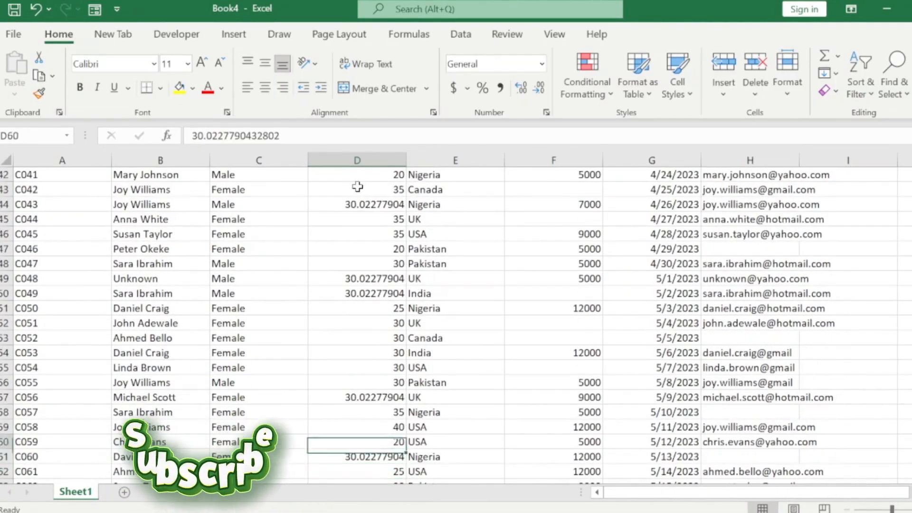
{"action": "key", "text": "Up"}
{"action": "key", "text": "Up"}
{"action": "key", "text": "Up"}
{"action": "key", "text": "Up"}
{"action": "key", "text": "Up"}
{"action": "key", "text": "Up"}
{"action": "key", "text": "Up"}
{"action": "key", "text": "Up"}
{"action": "key", "text": "Up"}
{"action": "key", "text": "Up"}
{"action": "key", "text": "Up"}
{"action": "key", "text": "Up"}
{"action": "key", "text": "Up"}
{"action": "key", "text": "Up"}
{"action": "key", "text": "Up"}
{"action": "key", "text": "Up"}
{"action": "key", "text": "Up"}
{"action": "key", "text": "Up"}
{"action": "key", "text": "Up"}
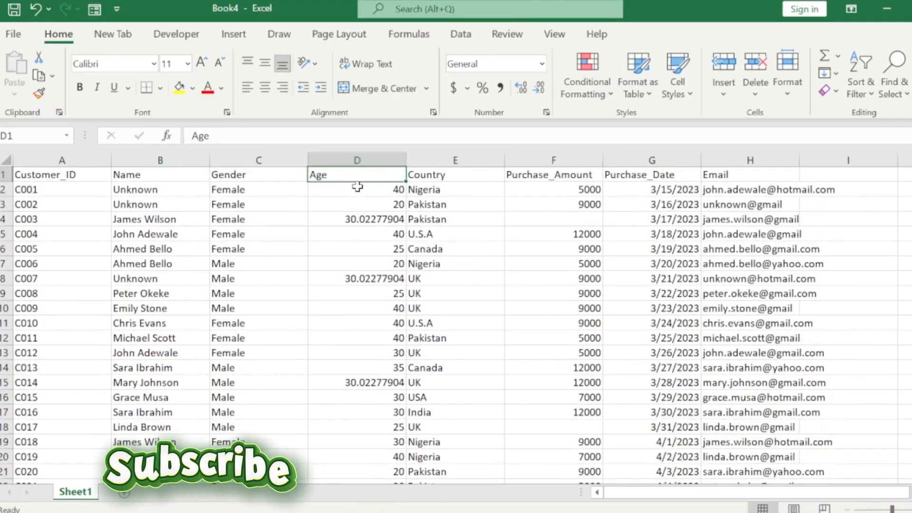
{"action": "key", "text": "Down"}
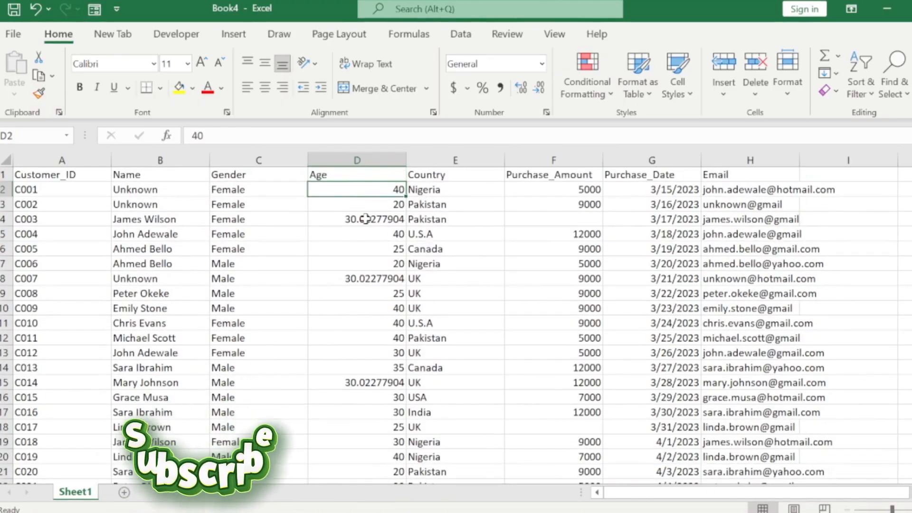
{"action": "key", "text": "Down"}
{"action": "key", "text": "Down"}
{"action": "key", "text": "Down"}
{"action": "key", "text": "Down"}
{"action": "key", "text": "Down"}
{"action": "key", "text": "Down"}
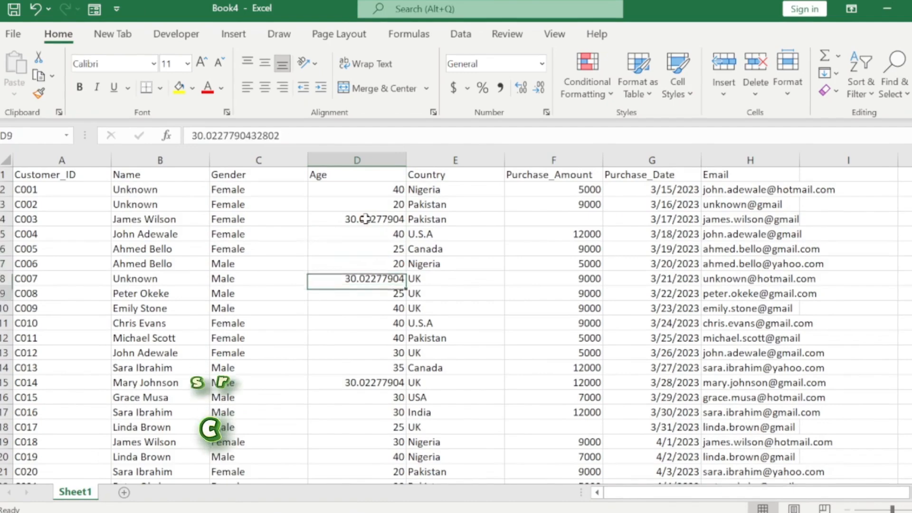
Format the Age values from D2 down to the last record to display no decimal places
{"action": "left_click", "coordinate": [366, 160]}
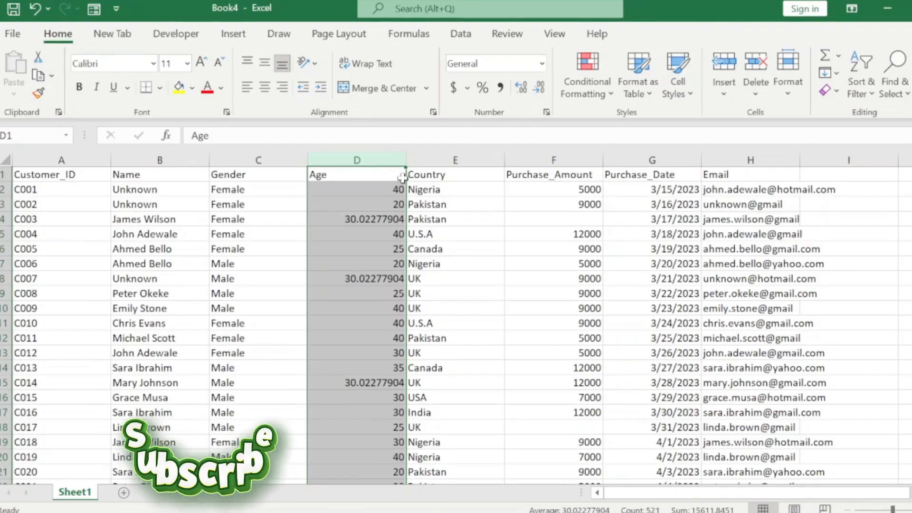
{"action": "left_click", "coordinate": [377, 217]}
{"action": "key", "text": "Up"}
{"action": "key", "text": "Up"}
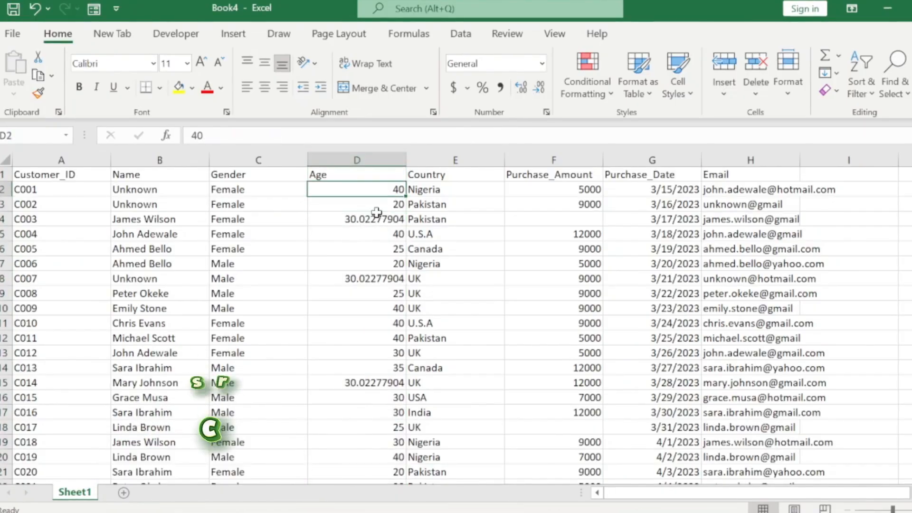
{"action": "key", "text": "ctrl+shift+Down"}
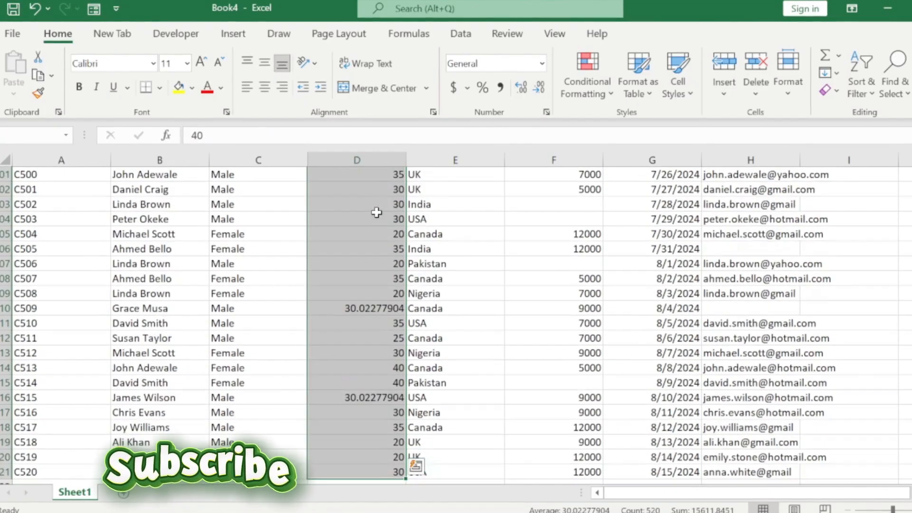
{"action": "left_click", "coordinate": [540, 90]}
{"action": "left_click", "coordinate": [540, 90]}
{"action": "left_click", "coordinate": [539, 90]}
{"action": "left_click", "coordinate": [539, 89]}
{"action": "left_click", "coordinate": [539, 90]}
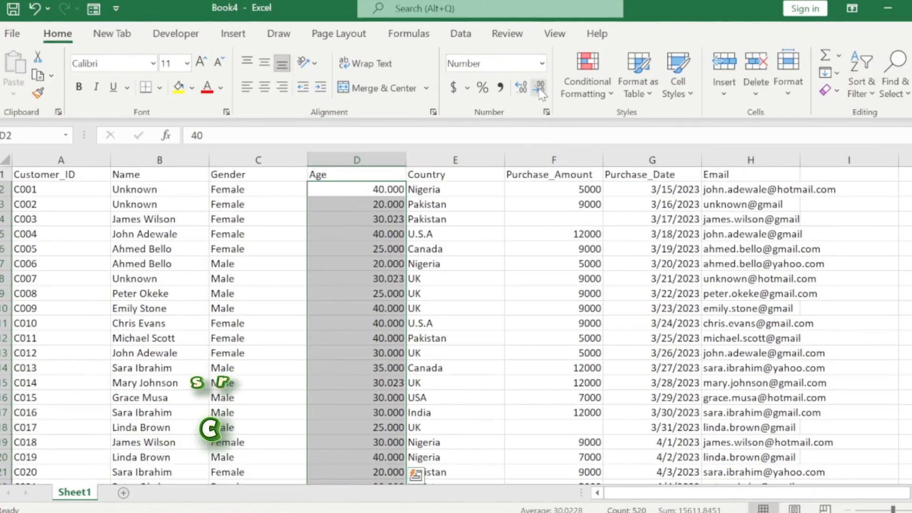
{"action": "left_click", "coordinate": [539, 90]}
{"action": "left_click", "coordinate": [539, 90]}
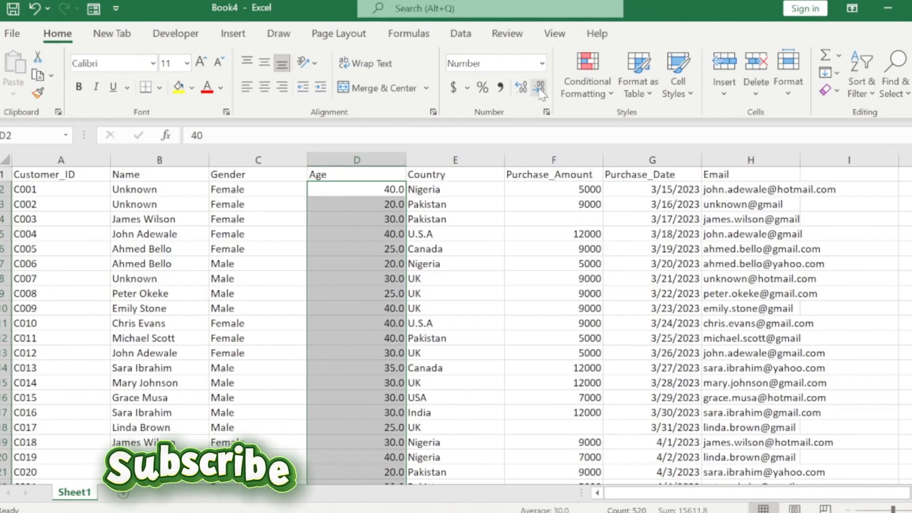
{"action": "left_click", "coordinate": [540, 89]}
Check the reformatted Age column from D2 to the last record, including the stored value behind the filled cell D4
{"action": "left_click", "coordinate": [365, 188]}
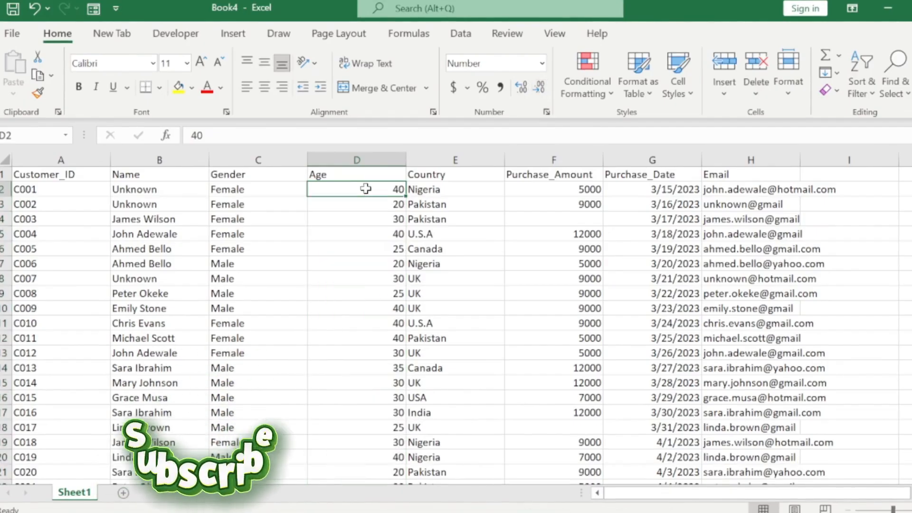
{"action": "key", "text": "Down"}
{"action": "key", "text": "ctrl+Down"}
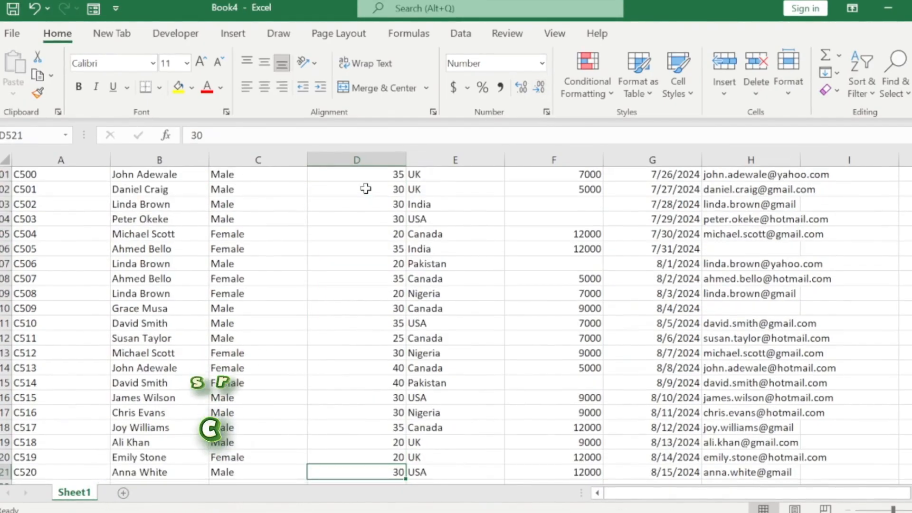
{"action": "key", "text": "ctrl+Up"}
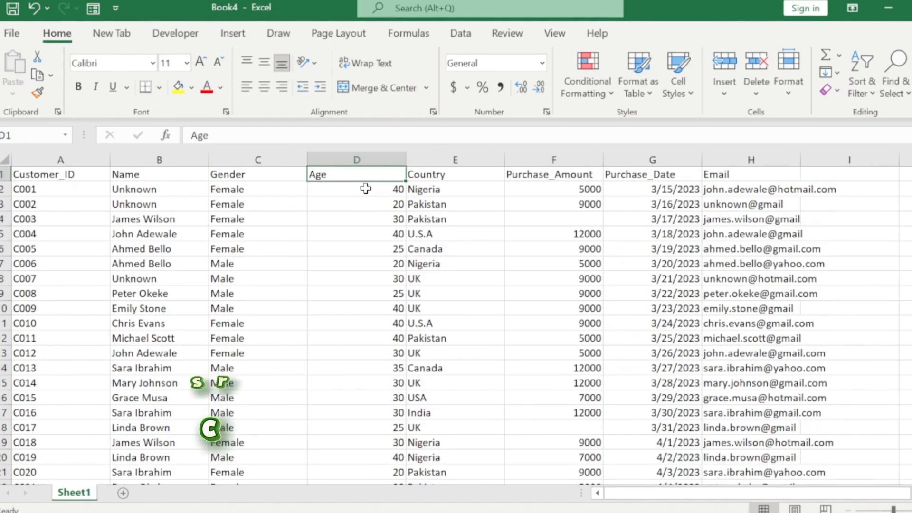
{"action": "key", "text": "Down"}
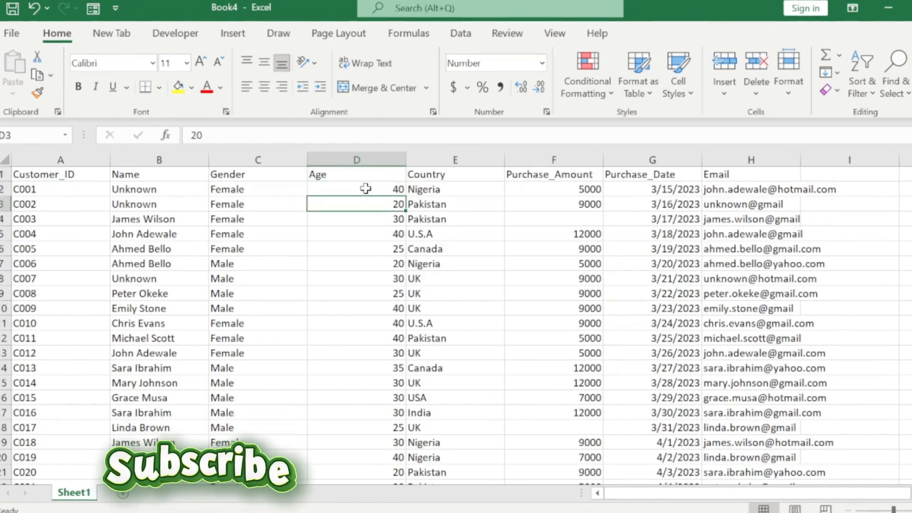
{"action": "key", "text": "Down"}
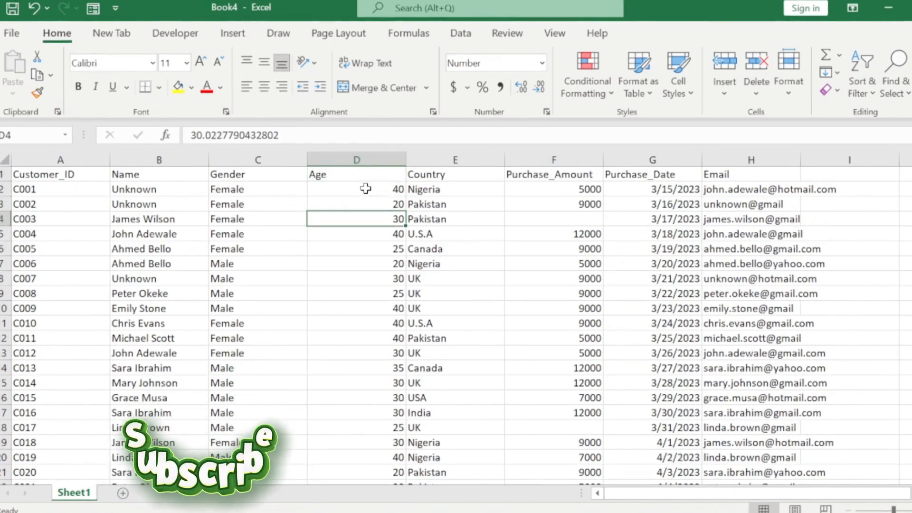
{"action": "key", "text": "ctrl+Down"}
{"action": "key", "text": "ctrl+Up"}
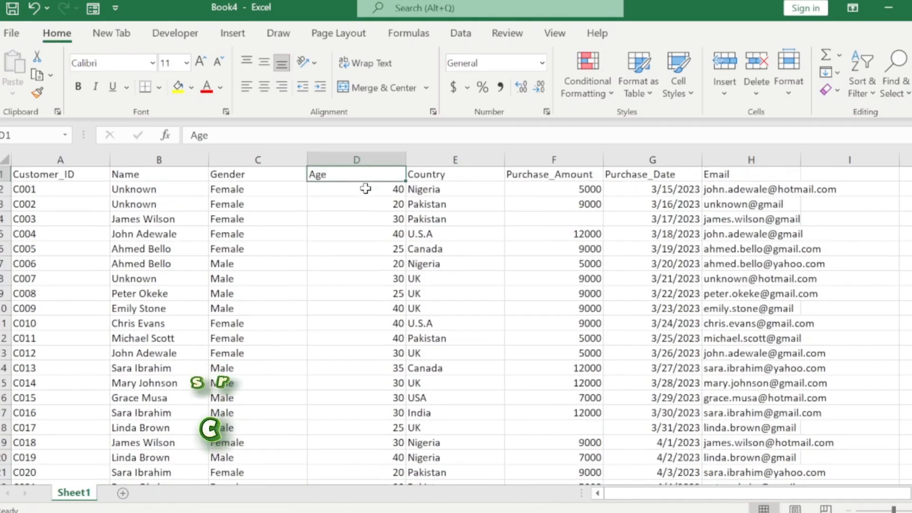
Examine the Country column from its header to the last record for blanks and inconsistent entries
{"action": "key", "text": "Left"}
{"action": "key", "text": "Left"}
{"action": "key", "text": "Right"}
{"action": "key", "text": "Right"}
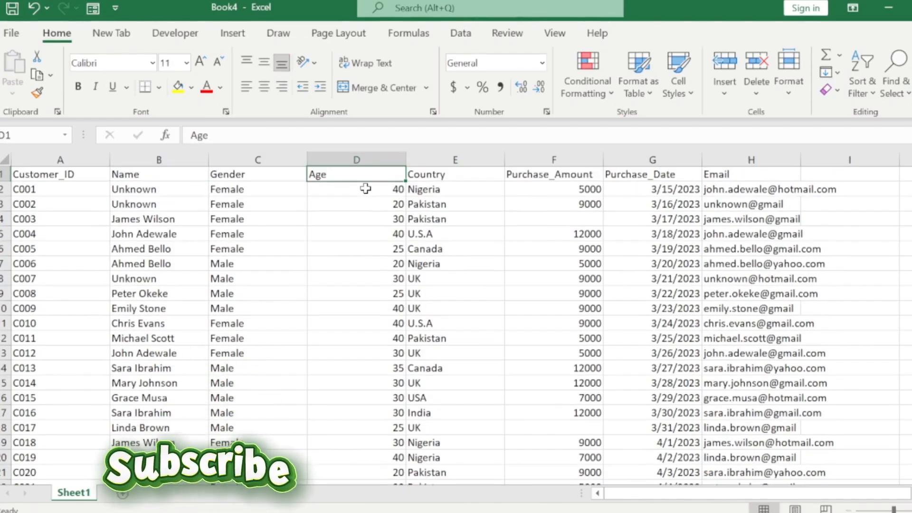
{"action": "key", "text": "Right"}
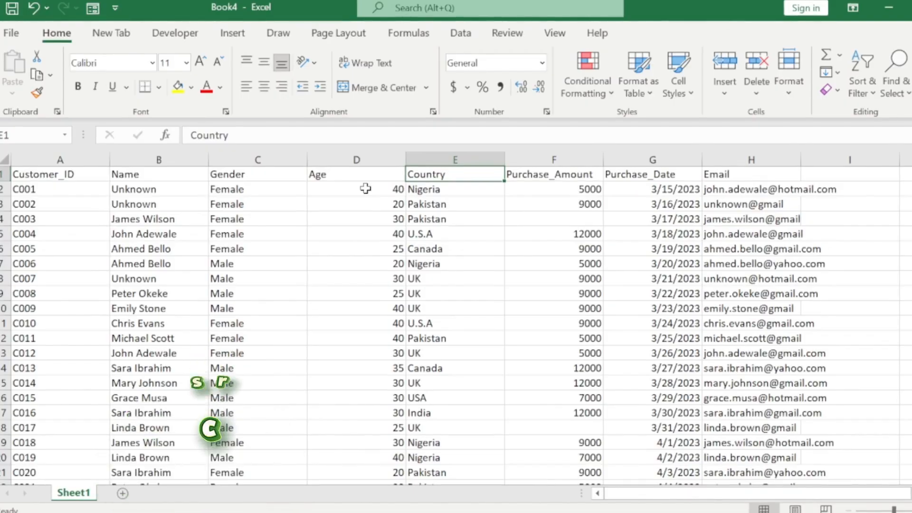
{"action": "key", "text": "Down"}
{"action": "key", "text": "Down"}
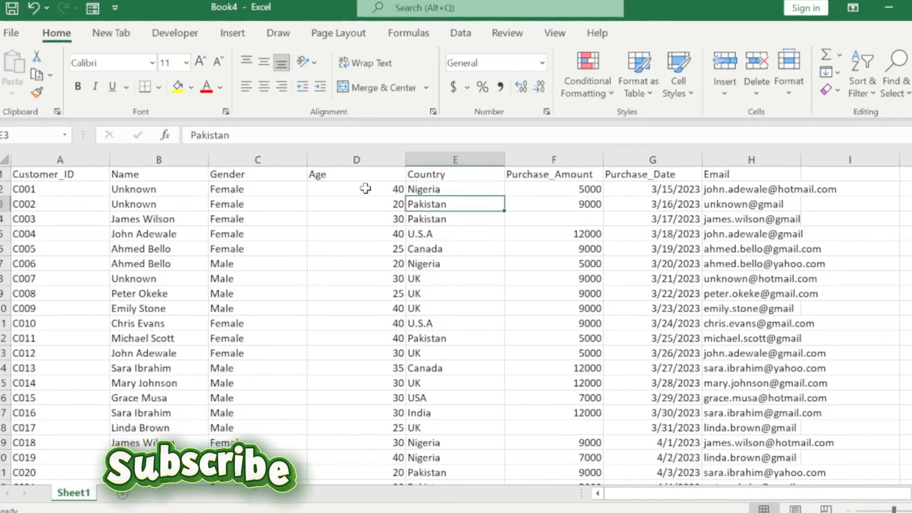
{"action": "key", "text": "ctrl+Down"}
{"action": "key", "text": "Down"}
{"action": "key", "text": "Up"}
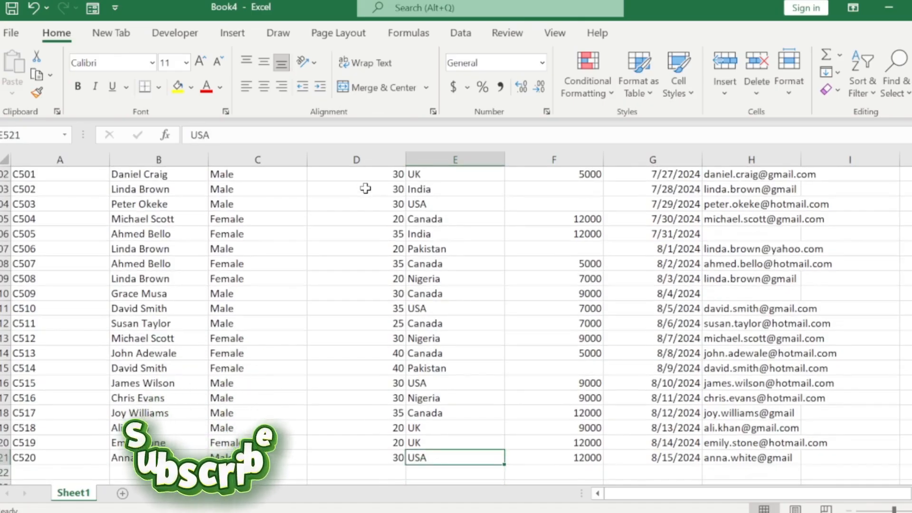
{"action": "key", "text": "ctrl+Up"}
{"action": "key", "text": "Down"}
{"action": "key", "text": "Down"}
{"action": "key", "text": "Down"}
{"action": "key", "text": "Down"}
{"action": "key", "text": "Down"}
{"action": "key", "text": "Down"}
{"action": "key", "text": "Down"}
{"action": "key", "text": "Down"}
{"action": "key", "text": "Down"}
{"action": "key", "text": "Down"}
{"action": "key", "text": "Down"}
{"action": "key", "text": "Down"}
{"action": "key", "text": "Down"}
{"action": "key", "text": "Down"}
{"action": "key", "text": "Down"}
{"action": "key", "text": "Down"}
{"action": "key", "text": "Down"}
{"action": "key", "text": "Down"}
{"action": "key", "text": "Down"}
{"action": "key", "text": "Down"}
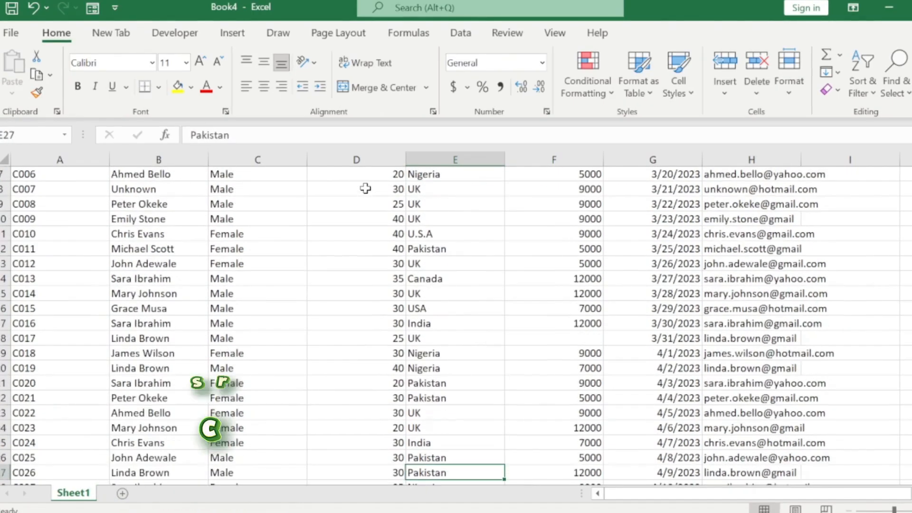
{"action": "key", "text": "Down"}
{"action": "key", "text": "Down"}
{"action": "key", "text": "Down"}
{"action": "key", "text": "ctrl+Up"}
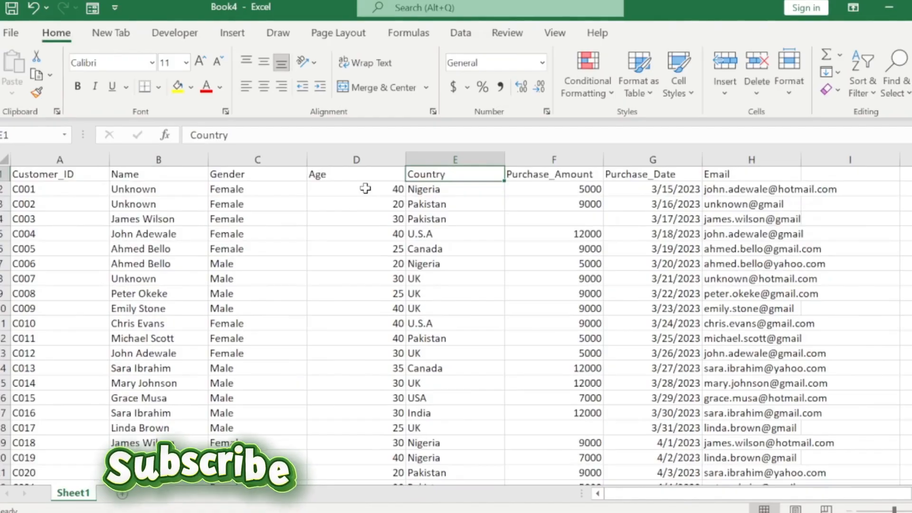
Compare the spelling of the U.S.A and USA entries in the Country column, starting from E5
{"action": "left_click", "coordinate": [435, 234]}
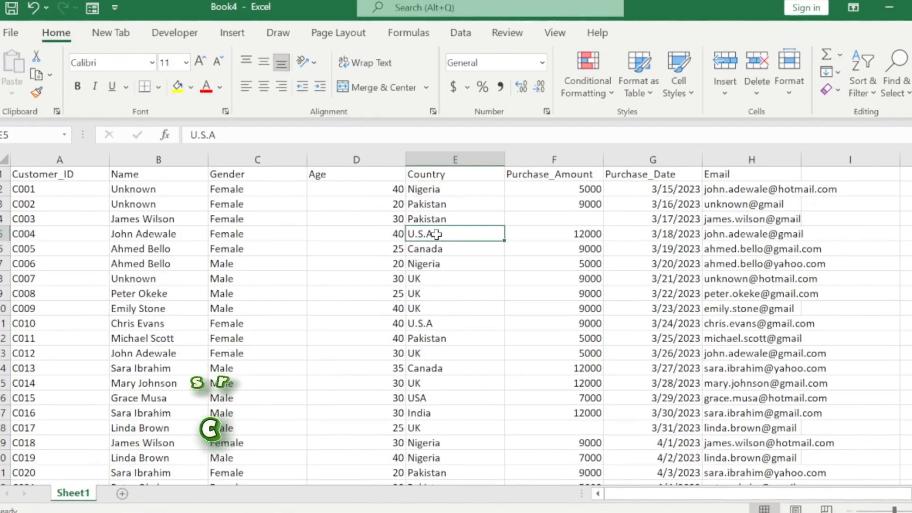
{"action": "key", "text": "Down"}
{"action": "key", "text": "Down"}
{"action": "key", "text": "Down"}
{"action": "key", "text": "Down"}
{"action": "key", "text": "Down"}
{"action": "key", "text": "Down"}
{"action": "key", "text": "Down"}
{"action": "key", "text": "Down"}
{"action": "key", "text": "Down"}
{"action": "key", "text": "Down"}
{"action": "key", "text": "Down"}
{"action": "key", "text": "Down"}
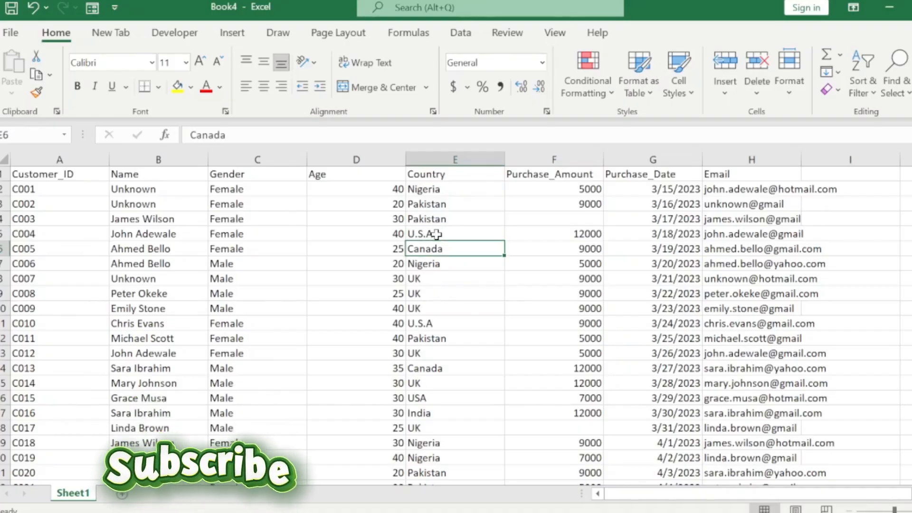
{"action": "key", "text": "Up"}
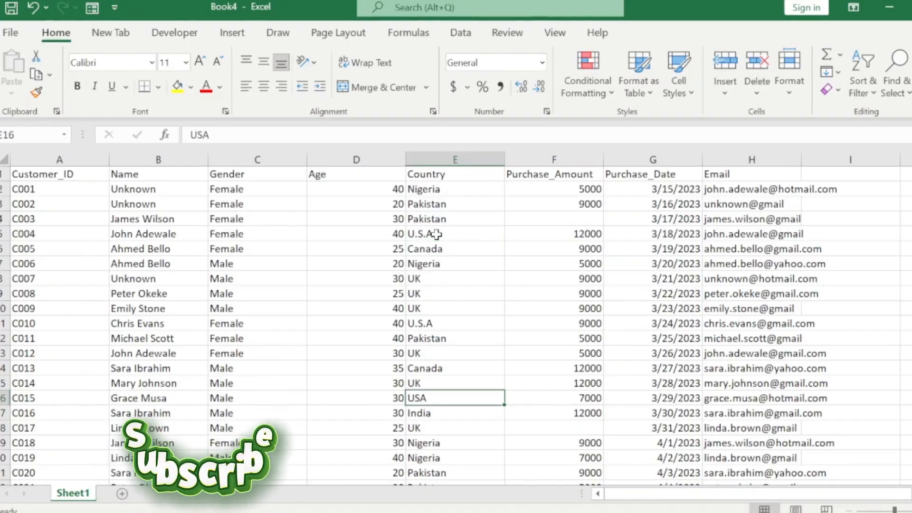
{"action": "key", "text": "Down"}
{"action": "key", "text": "Up"}
{"action": "key", "text": "Up"}
{"action": "key", "text": "Up"}
{"action": "key", "text": "Up"}
{"action": "key", "text": "Up"}
{"action": "key", "text": "Up"}
{"action": "key", "text": "Up"}
{"action": "key", "text": "Up"}
{"action": "key", "text": "Up"}
{"action": "key", "text": "Up"}
{"action": "key", "text": "Up"}
{"action": "key", "text": "Up"}
{"action": "key", "text": "Up"}
{"action": "key", "text": "Up"}
{"action": "key", "text": "Up"}
{"action": "key", "text": "Up"}
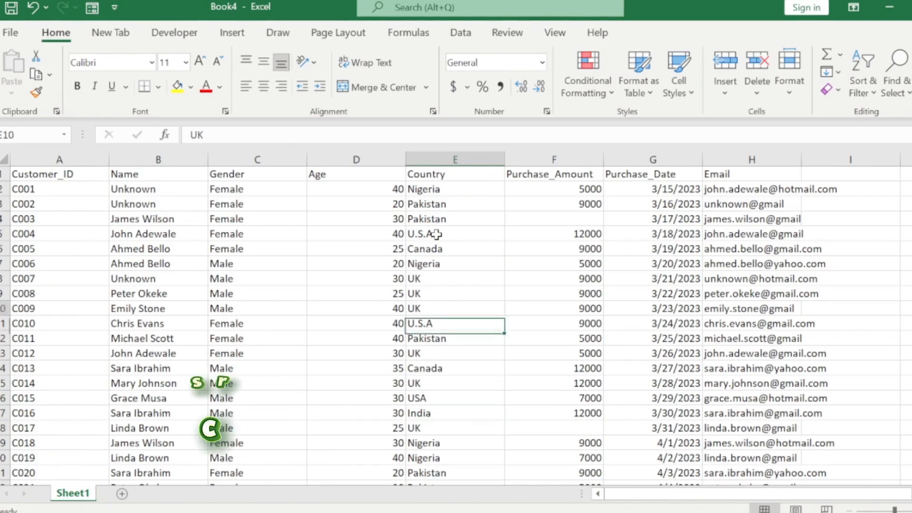
{"action": "left_click", "coordinate": [451, 262]}
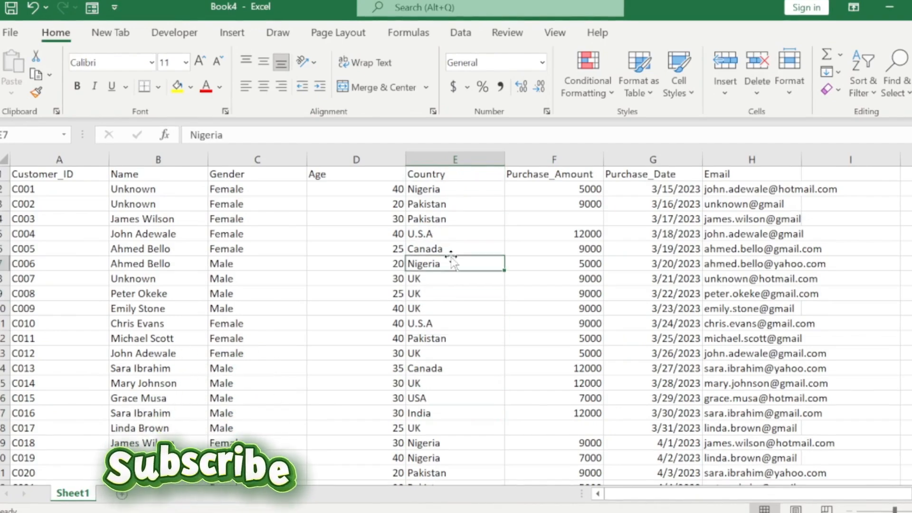
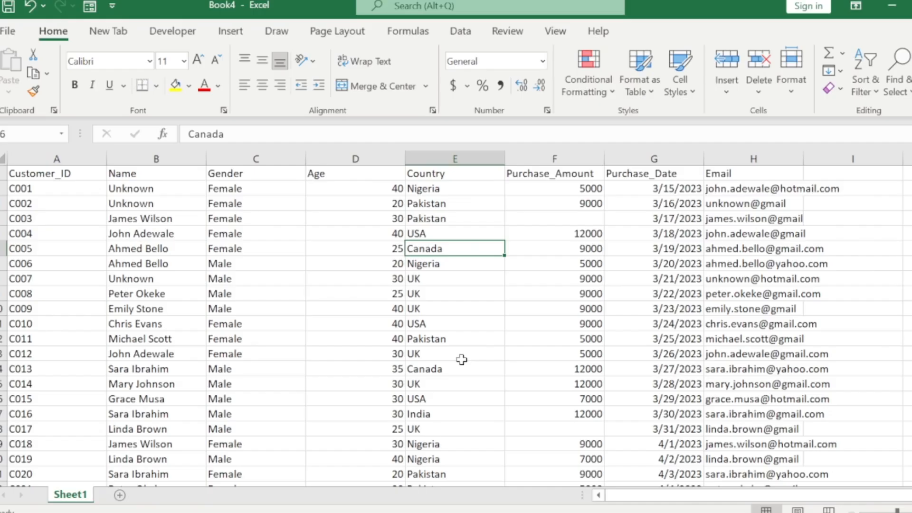
Examine the Purchase_Amount column from its header down to row 37 for missing or inconsistent values
{"action": "key", "text": "Right"}
{"action": "key", "text": "Right"}
{"action": "key", "text": "Left"}
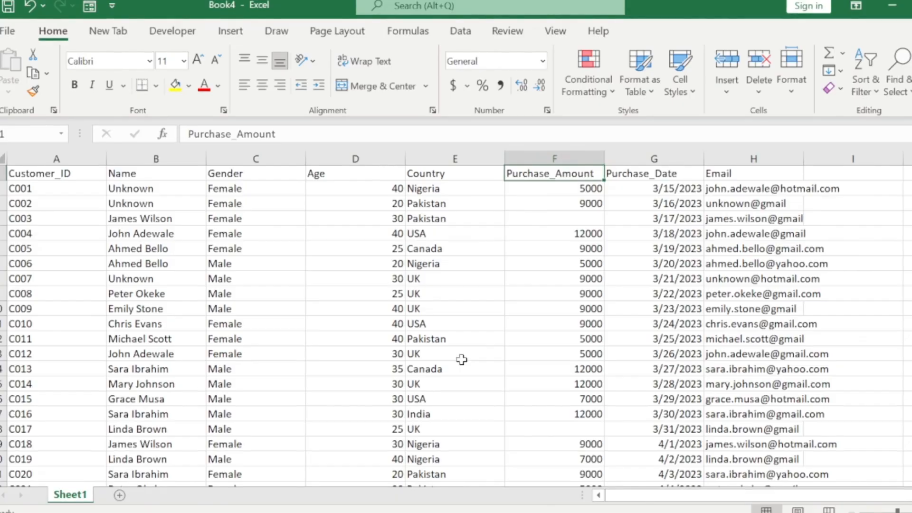
{"action": "key", "text": "Down"}
{"action": "key", "text": "Down"}
{"action": "key", "text": "Down"}
{"action": "key", "text": "Down"}
{"action": "key", "text": "Down"}
{"action": "key", "text": "Down"}
{"action": "key", "text": "Down"}
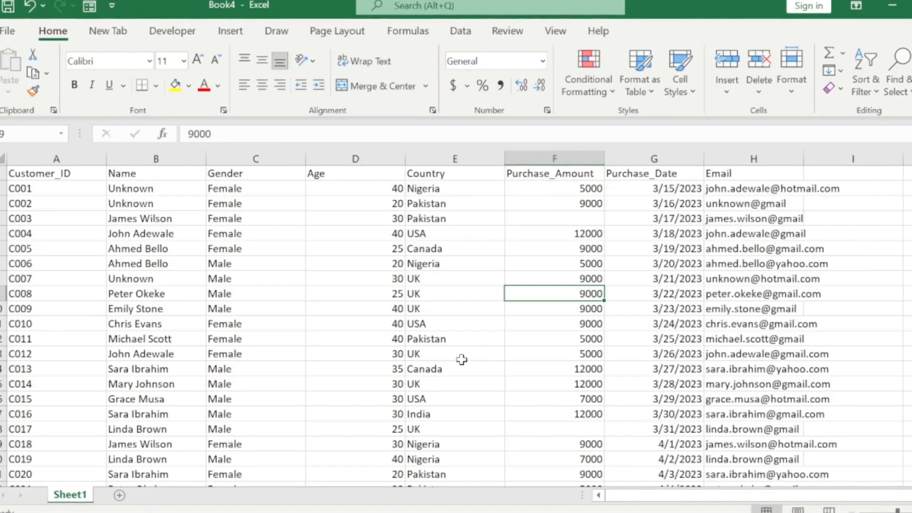
{"action": "key", "text": "Down"}
{"action": "key", "text": "Down"}
{"action": "key", "text": "Down"}
{"action": "key", "text": "Down"}
{"action": "key", "text": "Down"}
{"action": "key", "text": "Down"}
{"action": "key", "text": "Down"}
{"action": "key", "text": "Down"}
{"action": "key", "text": "Down"}
{"action": "key", "text": "Down"}
{"action": "key", "text": "Down"}
{"action": "key", "text": "Down"}
{"action": "key", "text": "Down"}
{"action": "key", "text": "Down"}
{"action": "key", "text": "Down"}
{"action": "key", "text": "Down"}
{"action": "key", "text": "Down"}
{"action": "key", "text": "Down"}
{"action": "key", "text": "Down"}
{"action": "key", "text": "Down"}
{"action": "key", "text": "Down"}
{"action": "key", "text": "Down"}
{"action": "key", "text": "Down"}
{"action": "key", "text": "Down"}
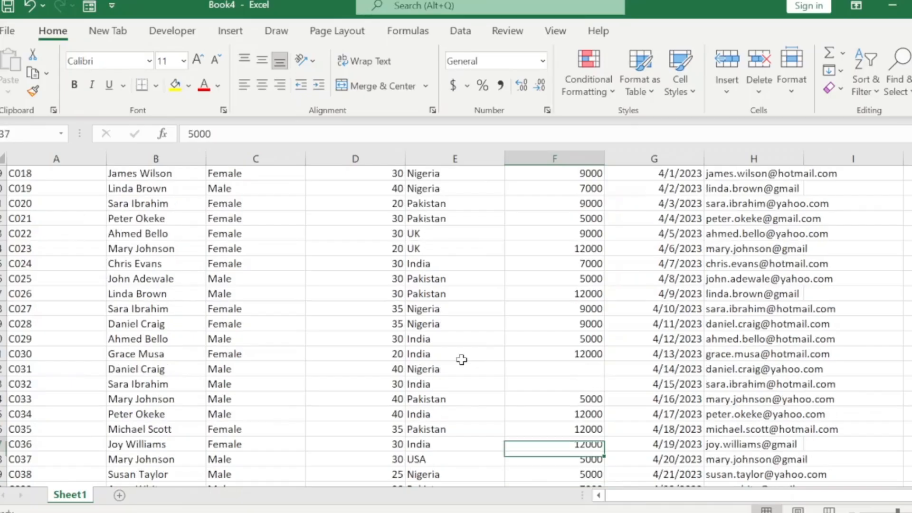
Inspect the blank Purchase_Amount cells F32 and F33 and return to the column's header cell
{"action": "key", "text": "Up"}
{"action": "key", "text": "Up"}
{"action": "key", "text": "Up"}
{"action": "key", "text": "Up"}
{"action": "key", "text": "Up"}
{"action": "key", "text": "Up"}
{"action": "key", "text": "Up"}
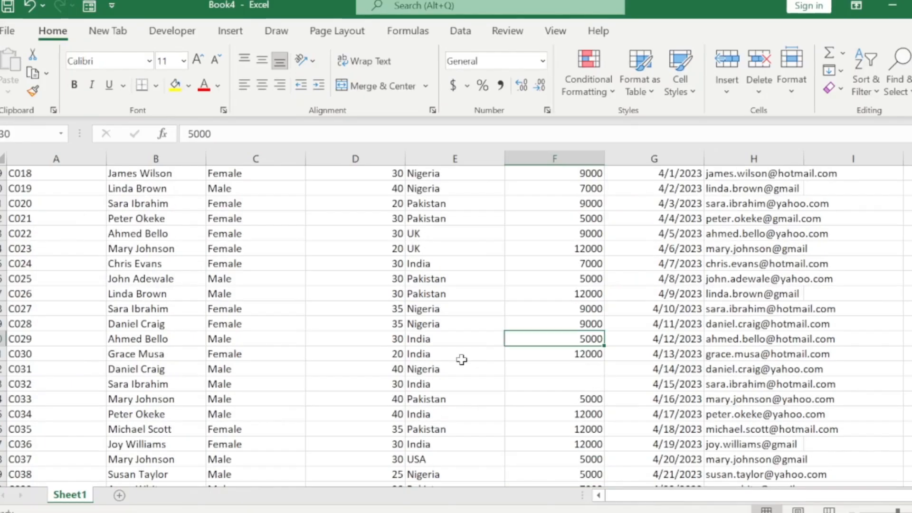
{"action": "key", "text": "Down"}
{"action": "key", "text": "Down"}
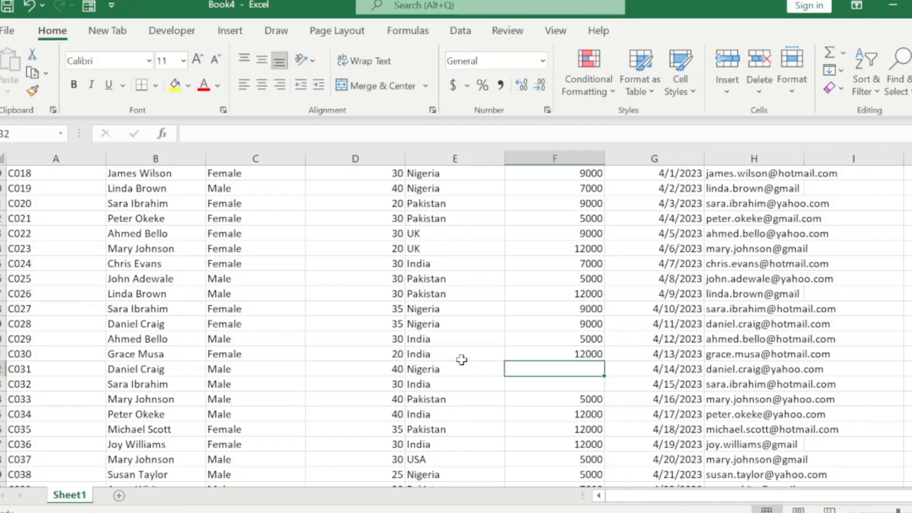
{"action": "key", "text": "Down"}
{"action": "key", "text": "Down"}
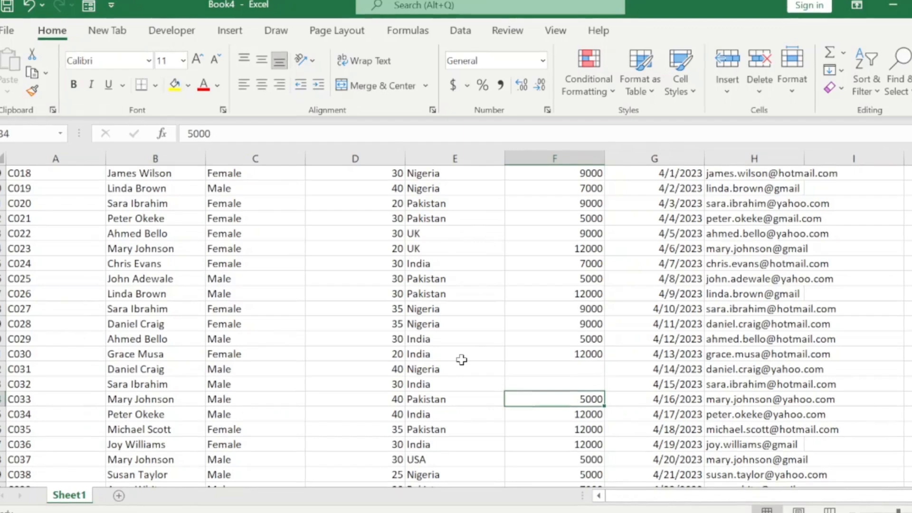
{"action": "key", "text": "Up"}
{"action": "key", "text": "ctrl+Up"}
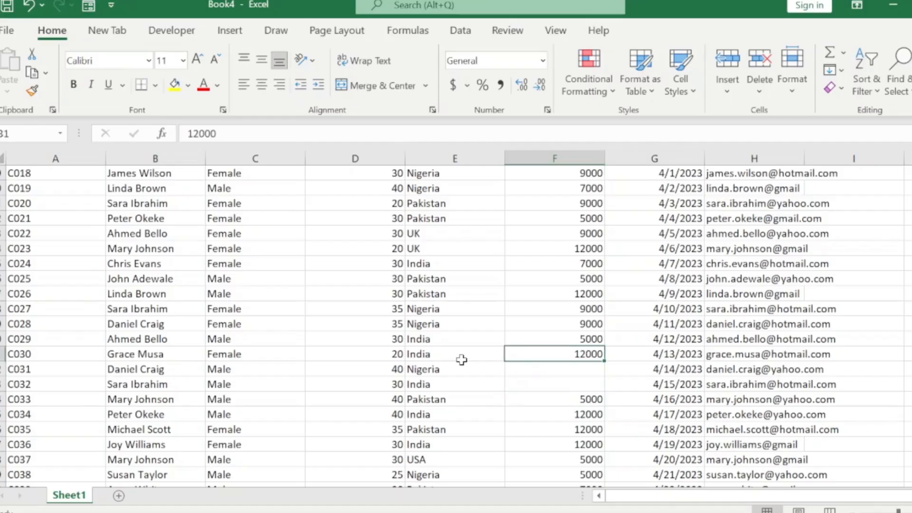
{"action": "key", "text": "ctrl+Up"}
{"action": "key", "text": "Right"}
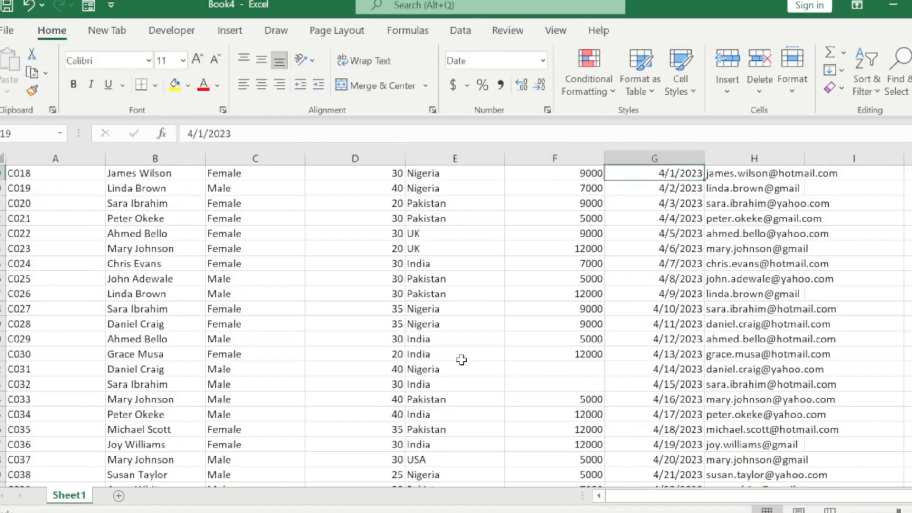
{"action": "key", "text": "ctrl+Up"}
{"action": "key", "text": "Left"}
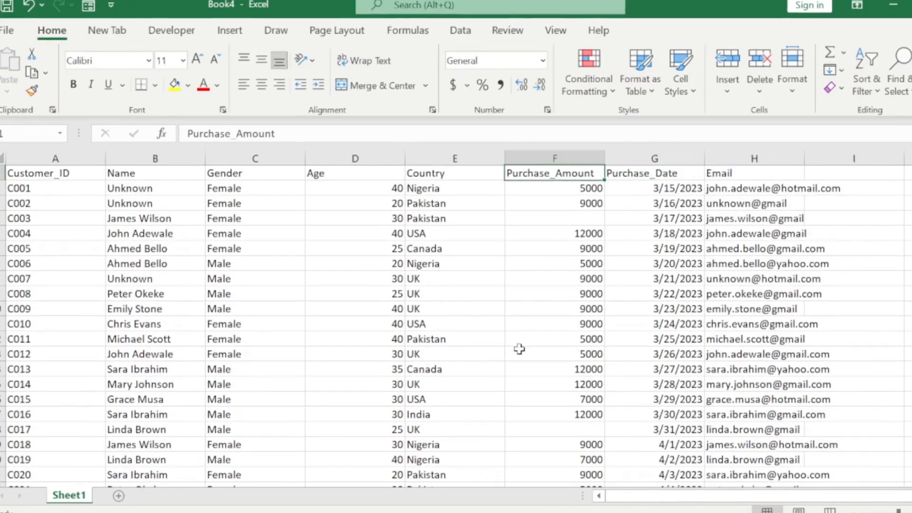
Try inserting a blank column before Purchase_Amount, and undo the insertion
{"action": "left_click", "coordinate": [542, 158]}
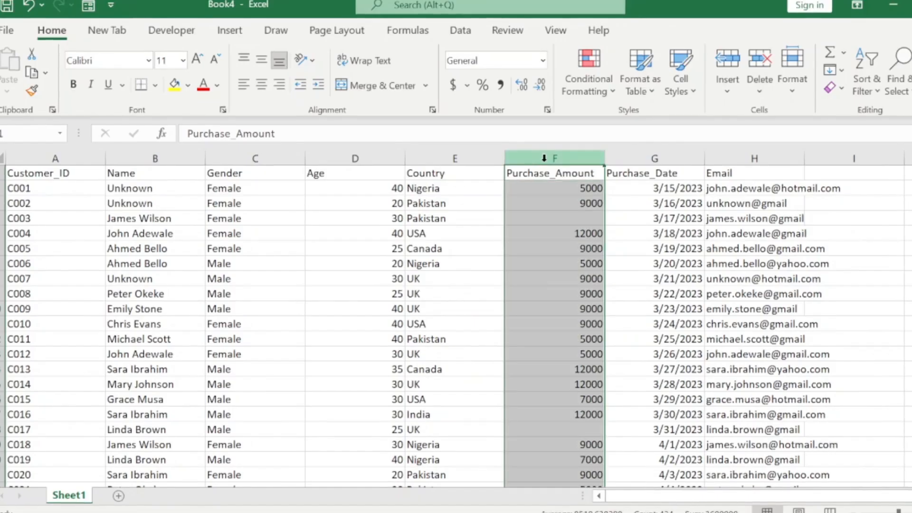
{"action": "right_click", "coordinate": [556, 158]}
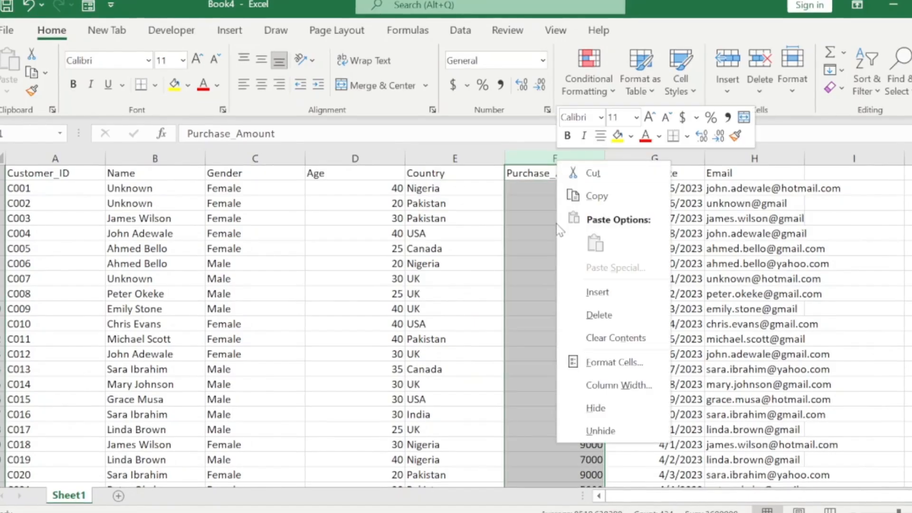
{"action": "left_click", "coordinate": [597, 294]}
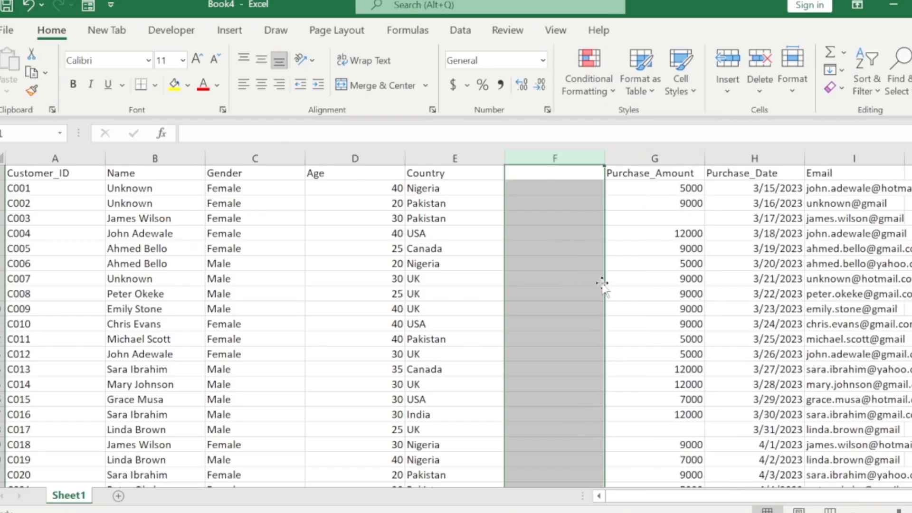
{"action": "key", "text": "ctrl+z"}
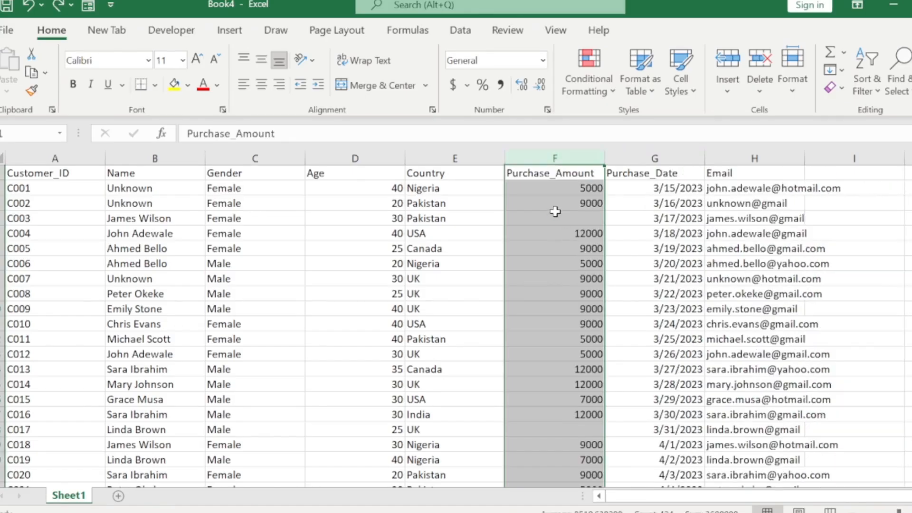
Insert a blank column between the Purchase_Amount and Purchase_Date columns
{"action": "left_click", "coordinate": [630, 158]}
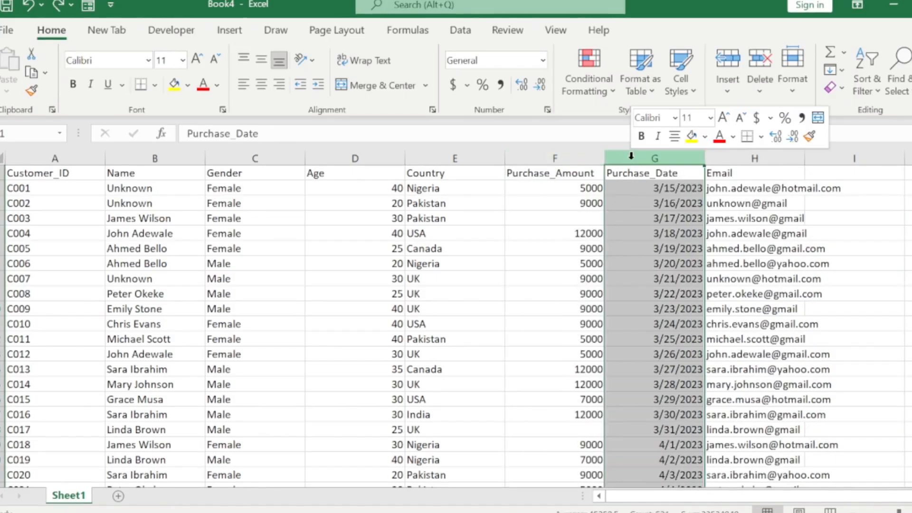
{"action": "right_click", "coordinate": [629, 157]}
{"action": "left_click", "coordinate": [667, 293]}
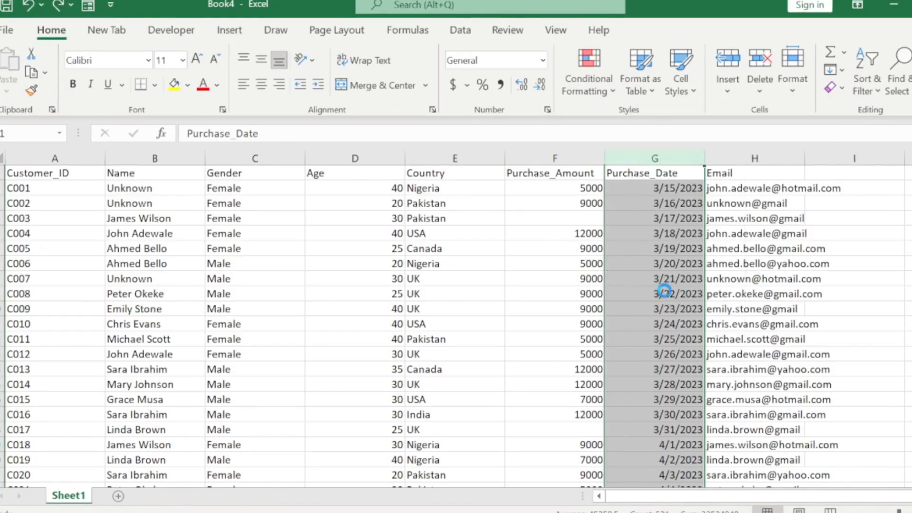
Enter the formula =IFERROR(VALUE(F2),0) in G2 to convert the purchase amount to a number, with 0 for errors
{"action": "left_click", "coordinate": [619, 193]}
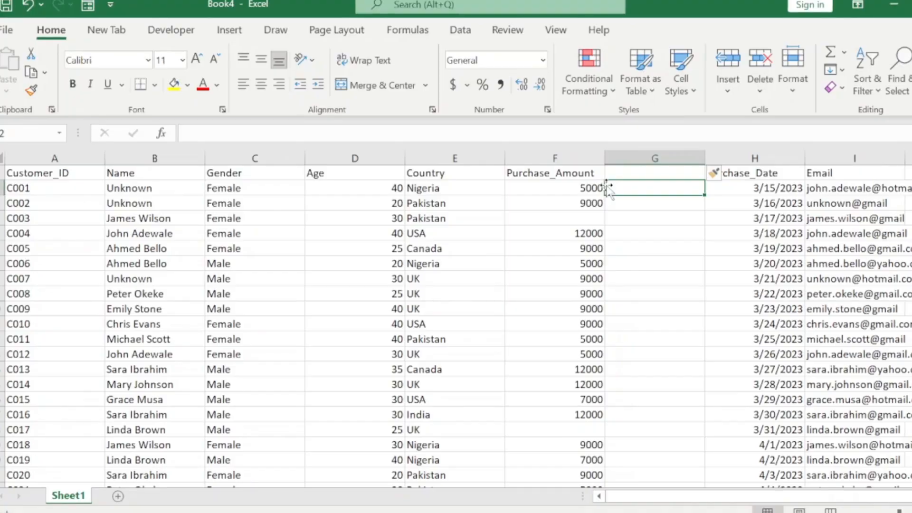
{"action": "key", "text": "Home"}
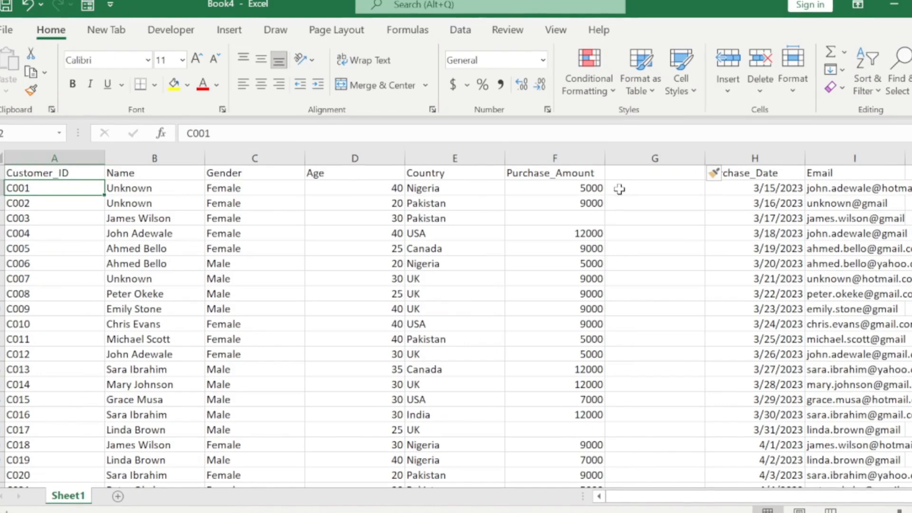
{"action": "left_click", "coordinate": [619, 189]}
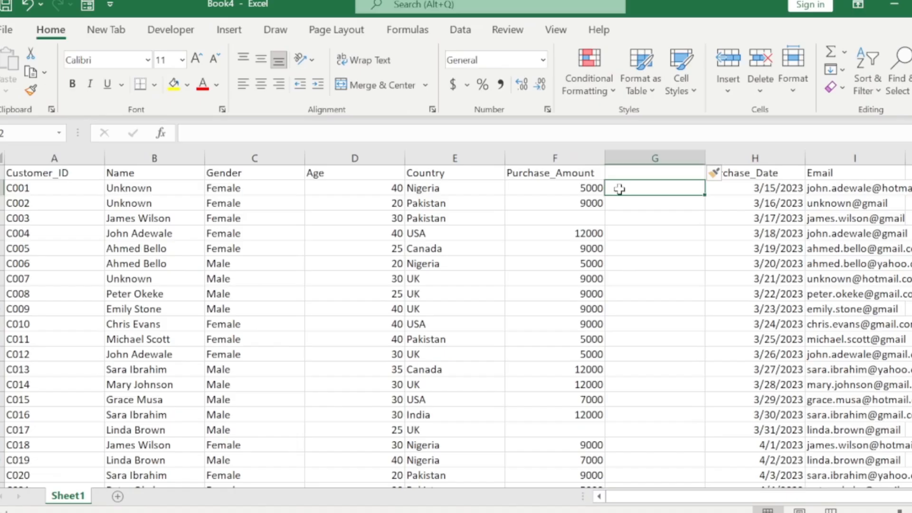
{"action": "type", "text": "-"}
{"action": "key", "text": "Escape"}
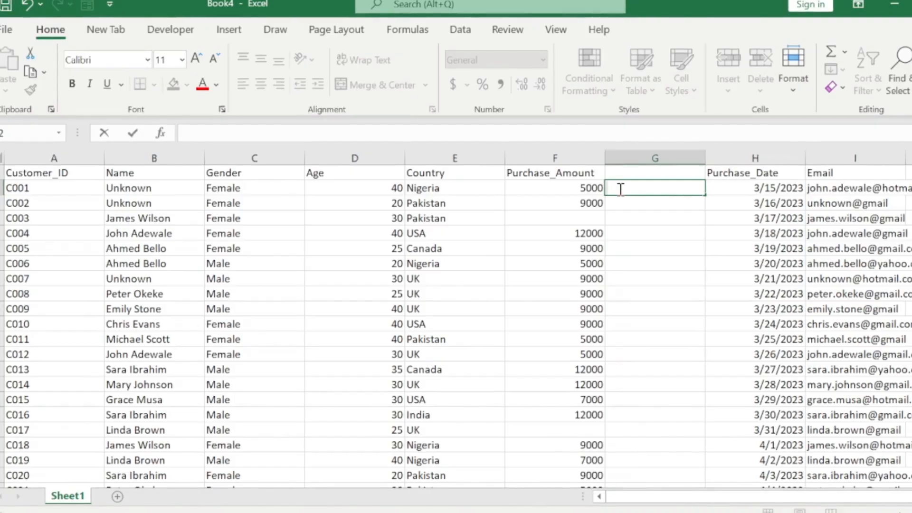
{"action": "type", "text": "=if"}
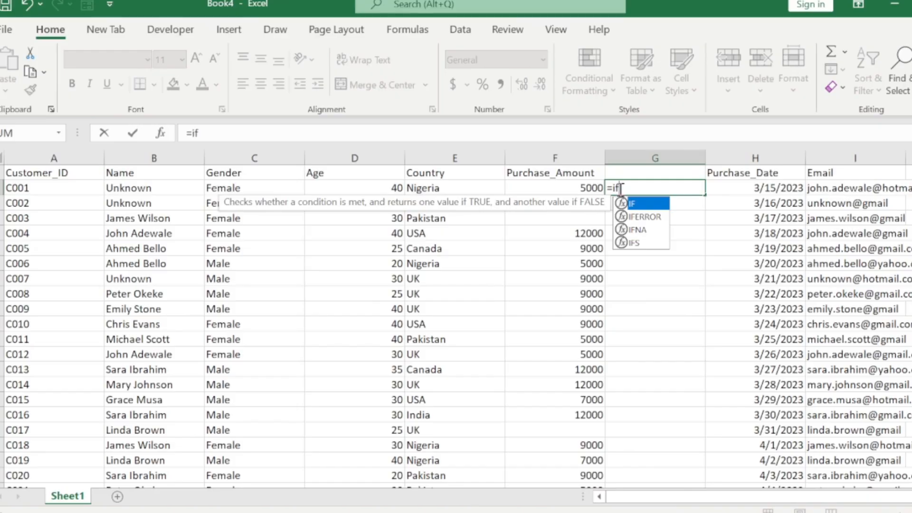
{"action": "key", "text": "Down"}
{"action": "key", "text": "Tab"}
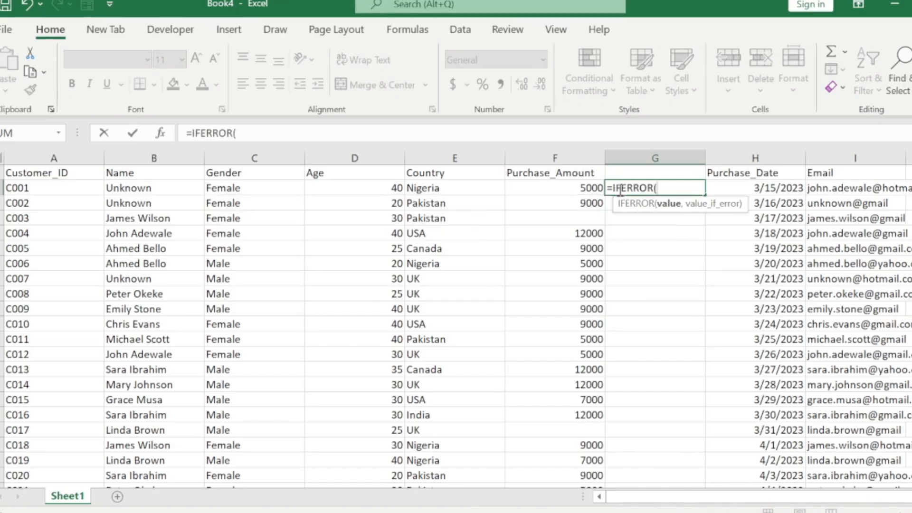
{"action": "type", "text": "v"}
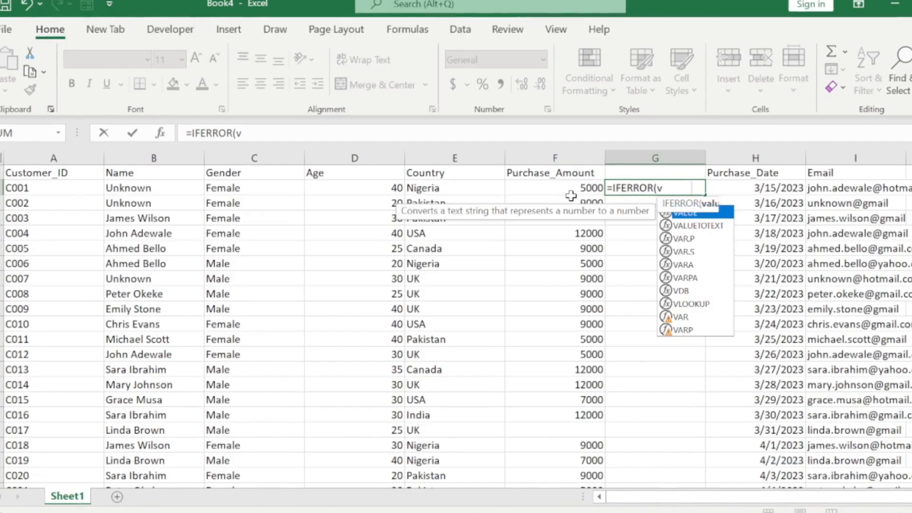
{"action": "key", "text": "Tab"}
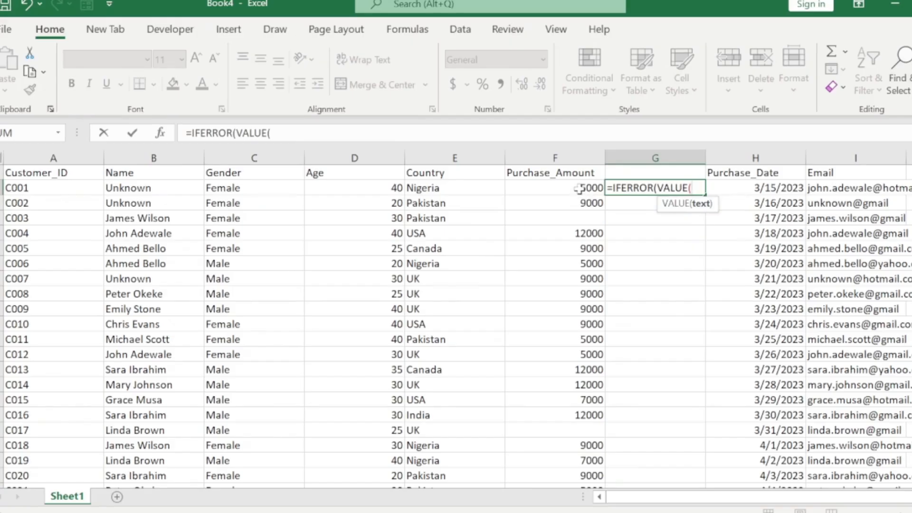
{"action": "left_click", "coordinate": [579, 189]}
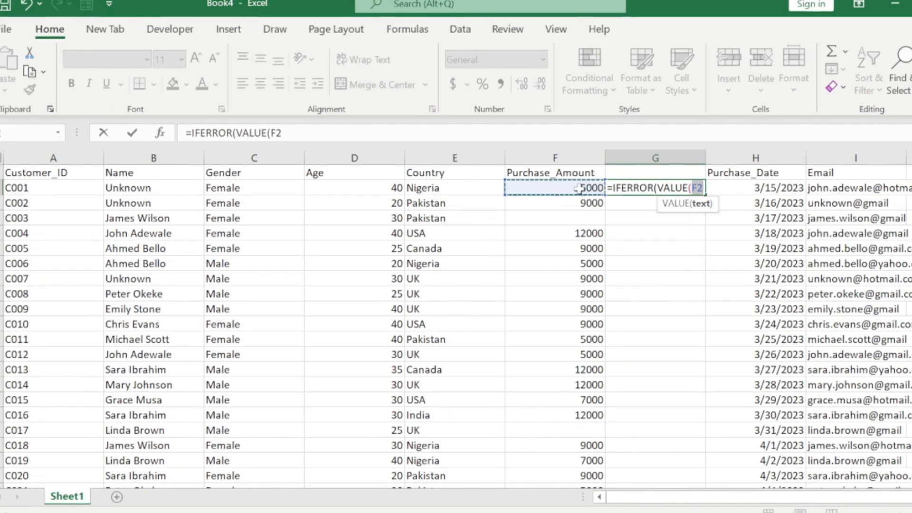
{"action": "type", "text": ")"}
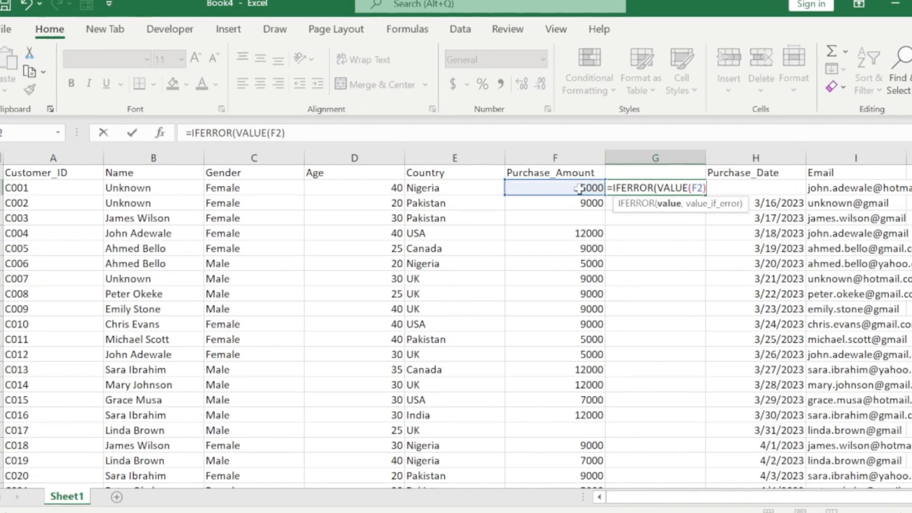
{"action": "type", "text": ","}
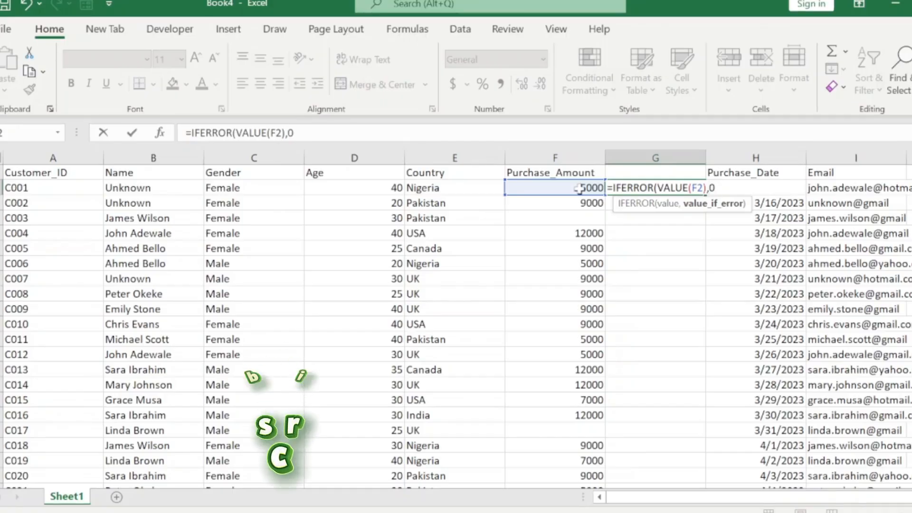
{"action": "type", "text": "0)"}
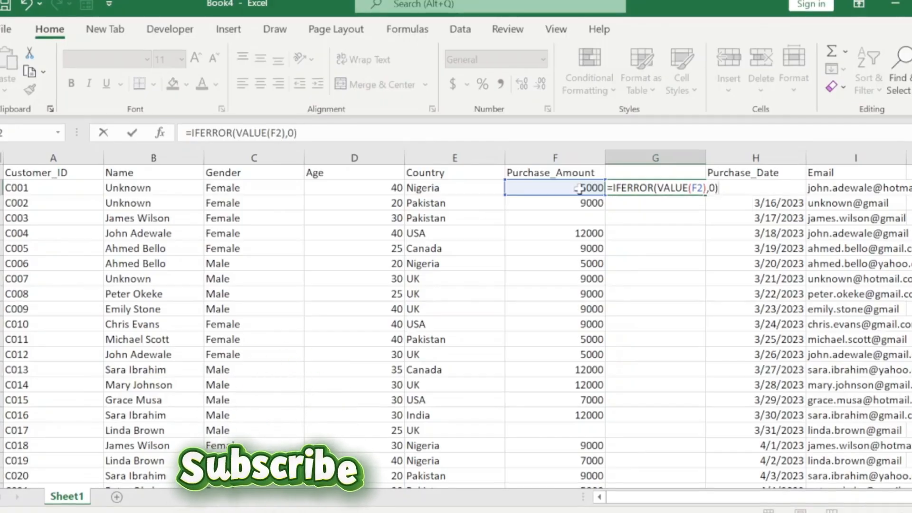
{"action": "key", "text": "Return"}
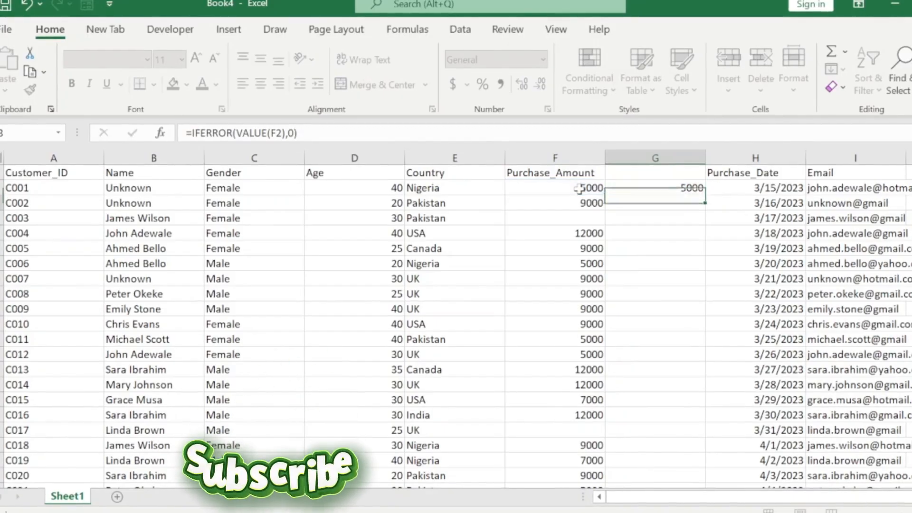
Fill the IFERROR formula from G2 down column G to the last record
{"action": "left_click", "coordinate": [649, 189]}
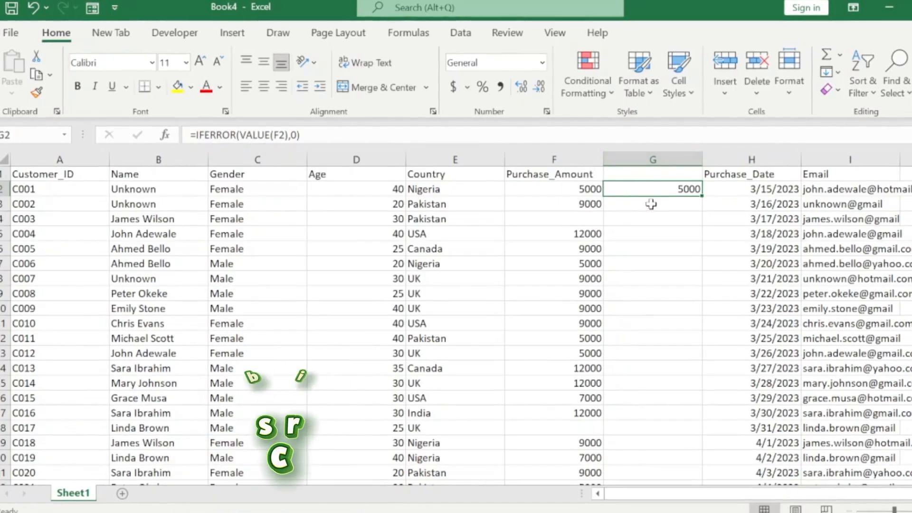
{"action": "left_click", "coordinate": [624, 202]}
{"action": "left_click", "coordinate": [670, 188]}
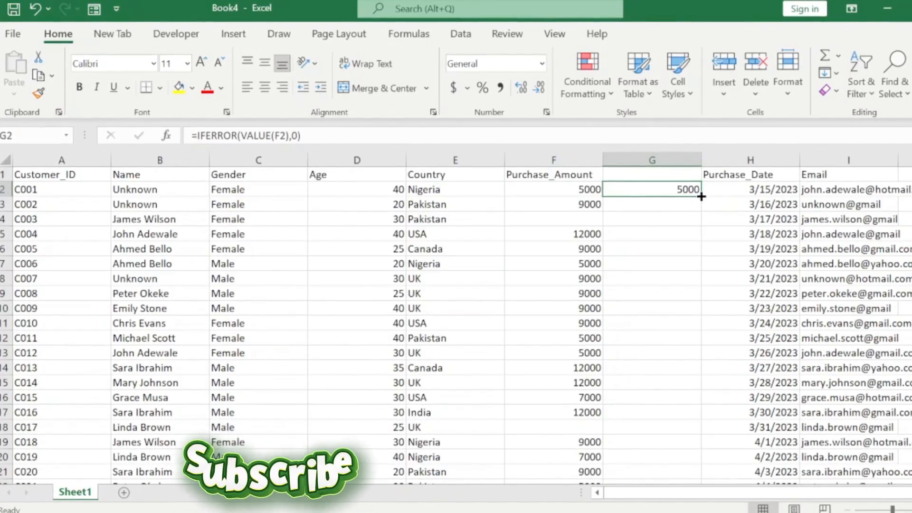
{"action": "double_click", "coordinate": [701, 196]}
Check the filled formulas in column G from first to last record and compare them with Purchase_Amount, including blank cell F4
{"action": "left_click", "coordinate": [678, 214]}
{"action": "key", "text": "ctrl+Down"}
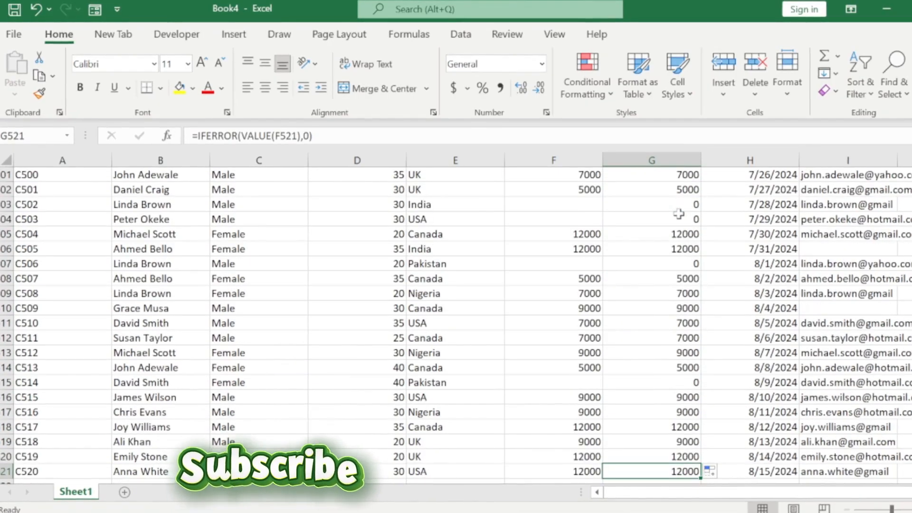
{"action": "key", "text": "ctrl+Up"}
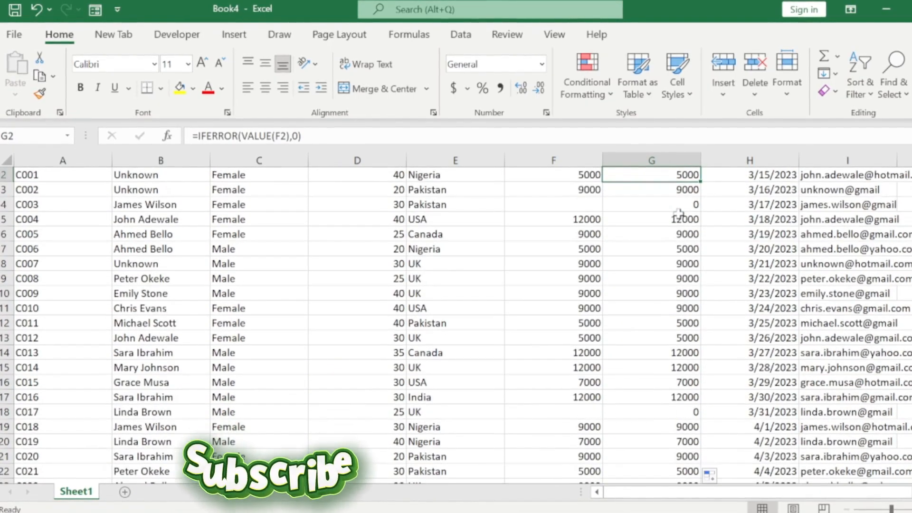
{"action": "scroll", "coordinate": [679, 213], "scroll_direction": "up", "scroll_amount": 1}
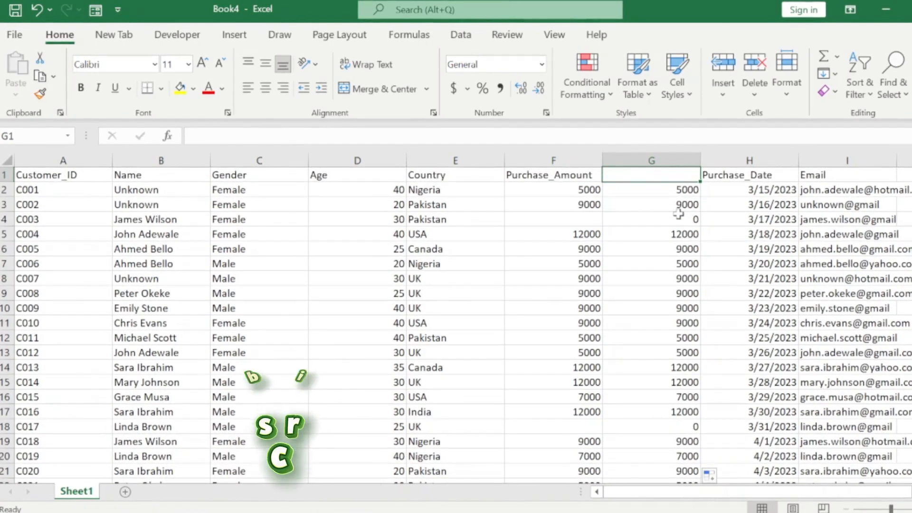
{"action": "key", "text": "Down"}
{"action": "key", "text": "Down"}
{"action": "key", "text": "Left"}
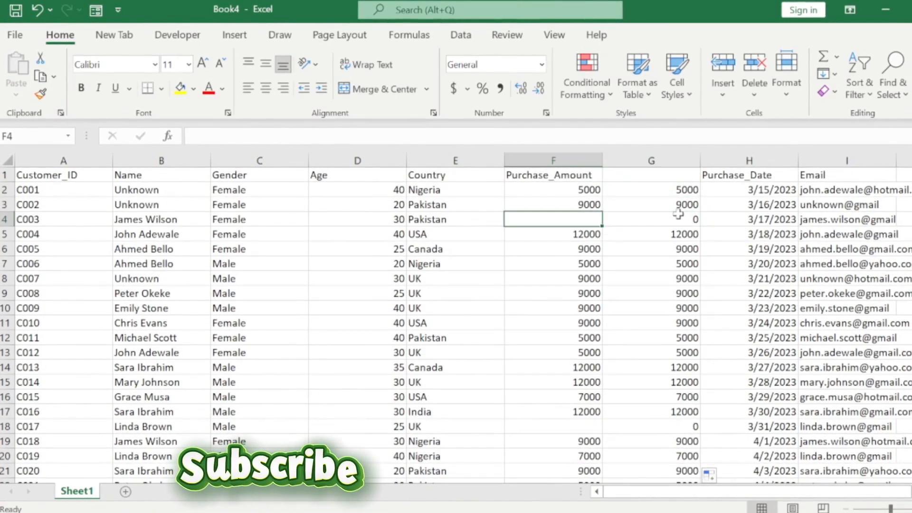
{"action": "key", "text": "Up"}
{"action": "key", "text": "Up"}
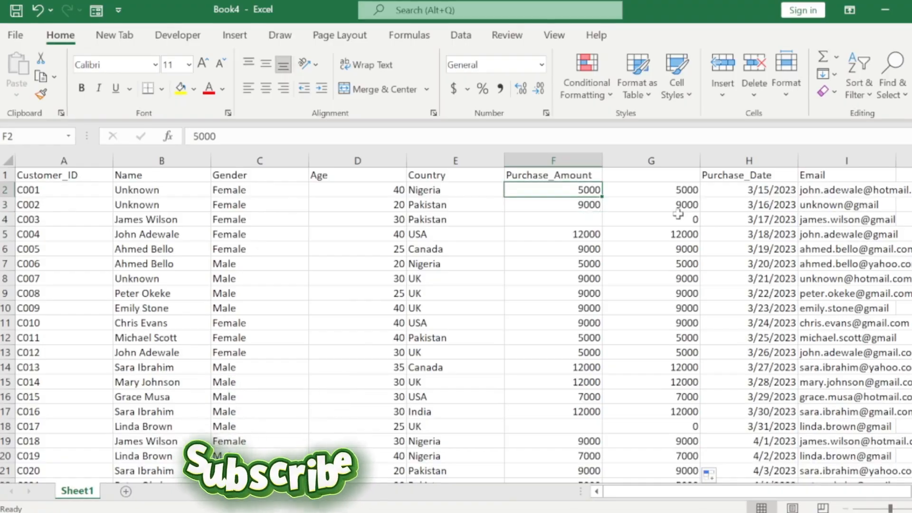
Review the helper formula results in column G at blank cell F4 and upward from the last record against Purchase_Amount
{"action": "key", "text": "Down"}
{"action": "key", "text": "Down"}
{"action": "key", "text": "Right"}
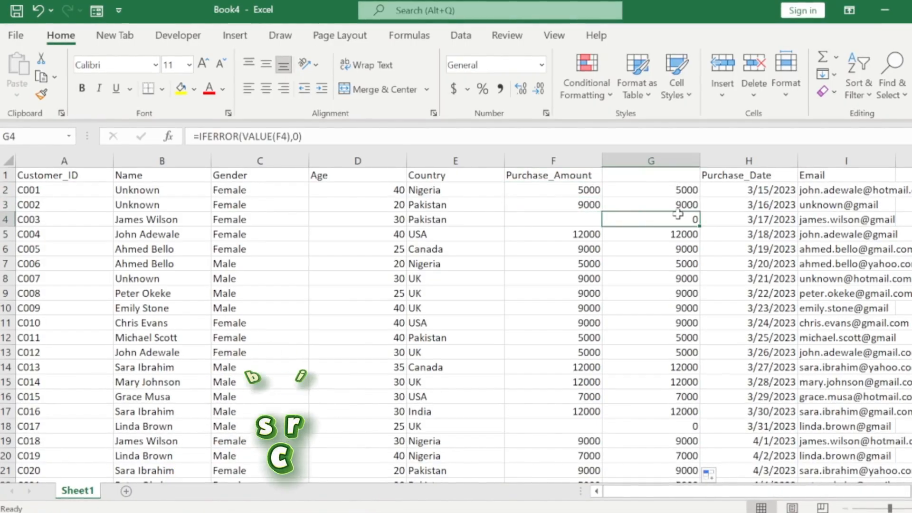
{"action": "key", "text": "Up"}
{"action": "key", "text": "Up"}
{"action": "key", "text": "ctrl+Down"}
{"action": "key", "text": "Down"}
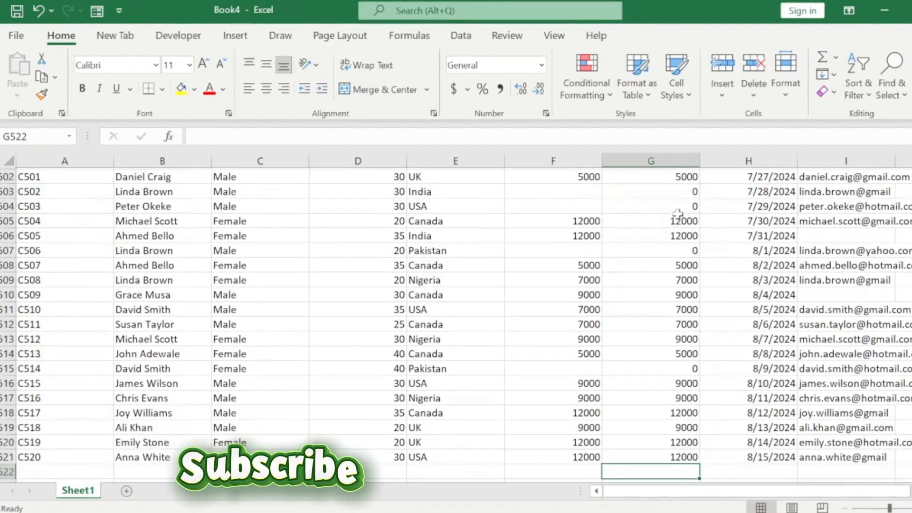
{"action": "key", "text": "Up"}
{"action": "key", "text": "Up"}
{"action": "key", "text": "Up"}
{"action": "key", "text": "Up"}
{"action": "key", "text": "Up"}
{"action": "key", "text": "Up"}
{"action": "key", "text": "Up"}
{"action": "key", "text": "Up"}
{"action": "key", "text": "Up"}
{"action": "key", "text": "Up"}
{"action": "key", "text": "Up"}
{"action": "key", "text": "Up"}
{"action": "key", "text": "Up"}
{"action": "key", "text": "Up"}
{"action": "key", "text": "Up"}
{"action": "key", "text": "Up"}
{"action": "key", "text": "Up"}
{"action": "key", "text": "Up"}
{"action": "key", "text": "Up"}
{"action": "key", "text": "Up"}
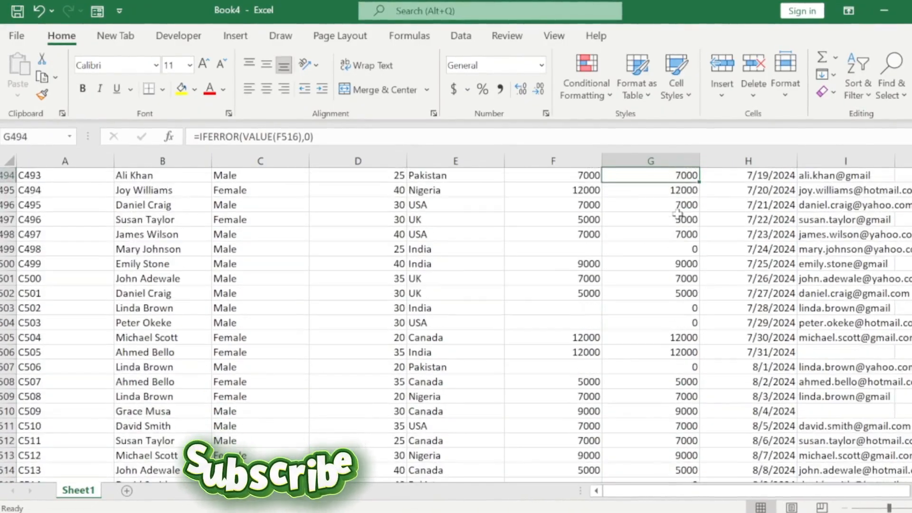
{"action": "key", "text": "Up"}
{"action": "key", "text": "Up"}
{"action": "key", "text": "Up"}
{"action": "key", "text": "Up"}
{"action": "key", "text": "Up"}
{"action": "key", "text": "Up"}
{"action": "key", "text": "Up"}
{"action": "key", "text": "Up"}
{"action": "key", "text": "Up"}
{"action": "key", "text": "Up"}
{"action": "key", "text": "Up"}
{"action": "key", "text": "Up"}
{"action": "key", "text": "Up"}
{"action": "key", "text": "Up"}
{"action": "key", "text": "Up"}
{"action": "key", "text": "Up"}
{"action": "key", "text": "Up"}
{"action": "key", "text": "Up"}
{"action": "key", "text": "Up"}
{"action": "key", "text": "Up"}
Copy the helper column results in G2:G521
{"action": "key", "text": "ctrl+Up"}
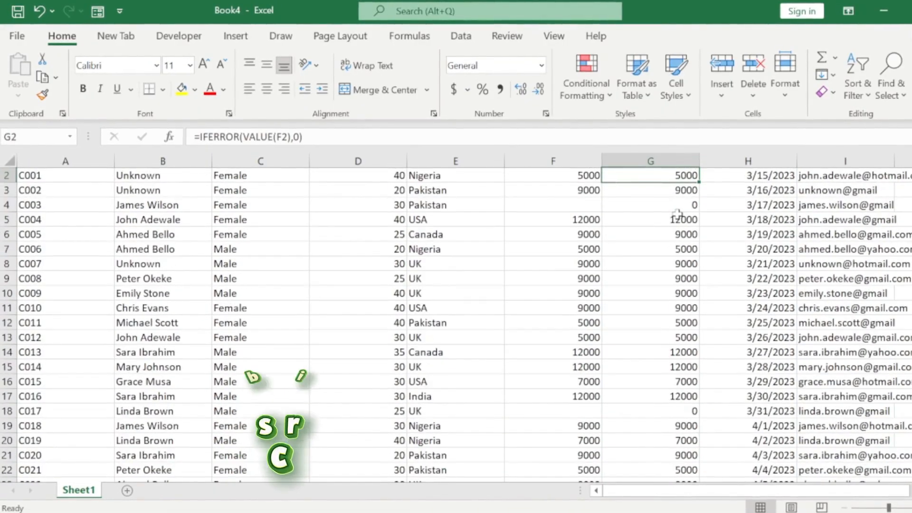
{"action": "key", "text": "Up"}
{"action": "key", "text": "Down"}
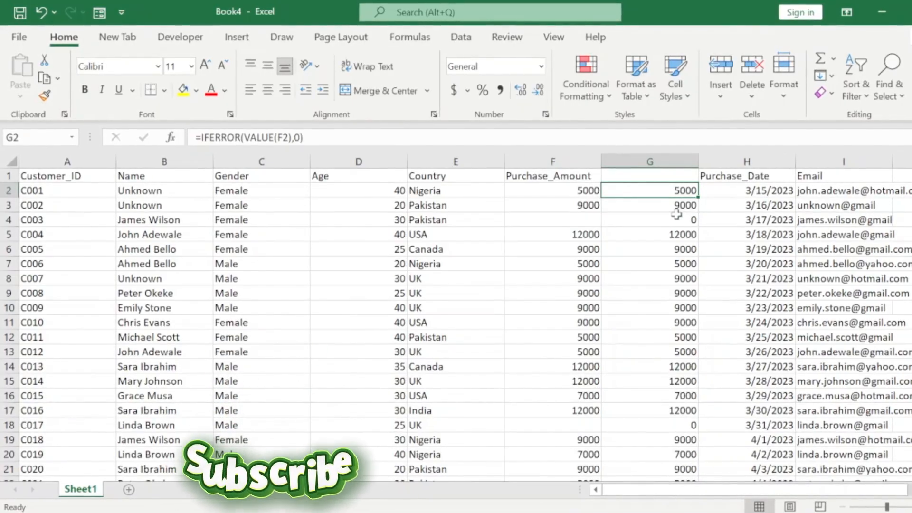
{"action": "key", "text": "ctrl+shift+Down"}
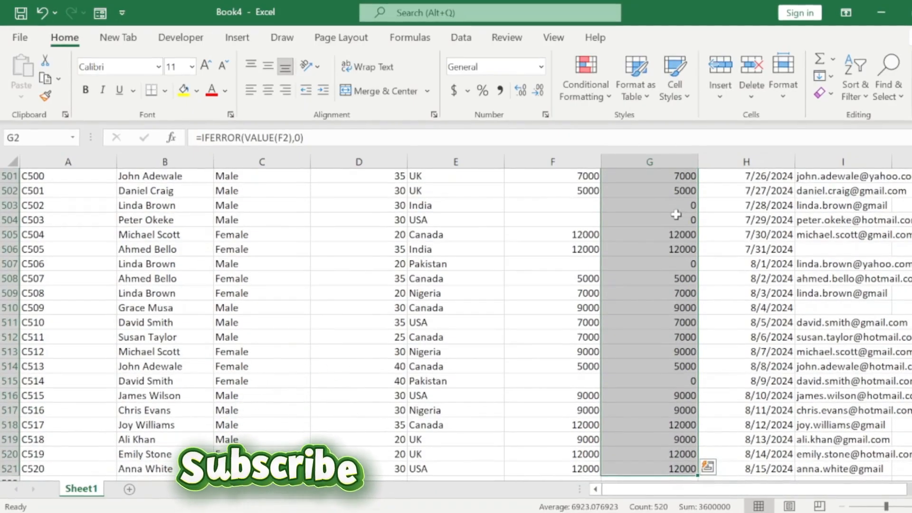
{"action": "key", "text": "ctrl+c"}
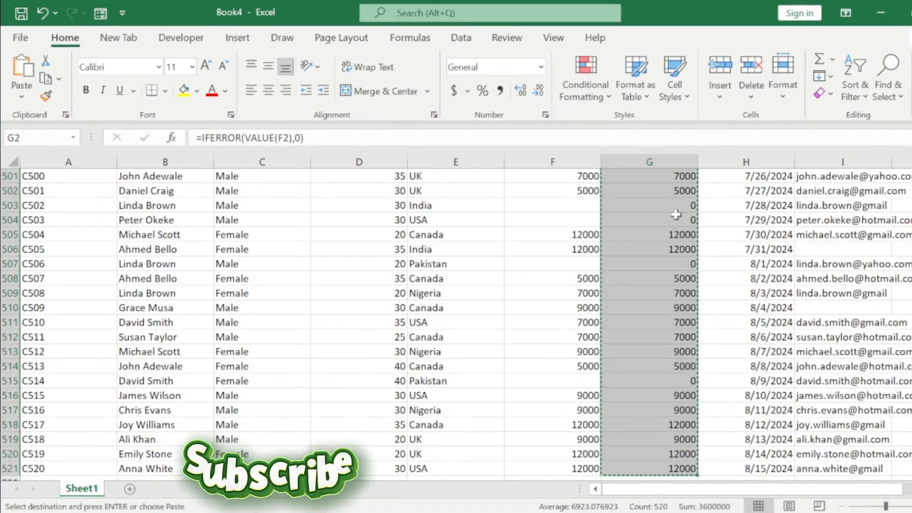
Select the Purchase_Amount cells from F2 down through the records in column F as the destination for the copied helper results
{"action": "key", "text": "Left"}
{"action": "key", "text": "Up"}
{"action": "key", "text": "Down"}
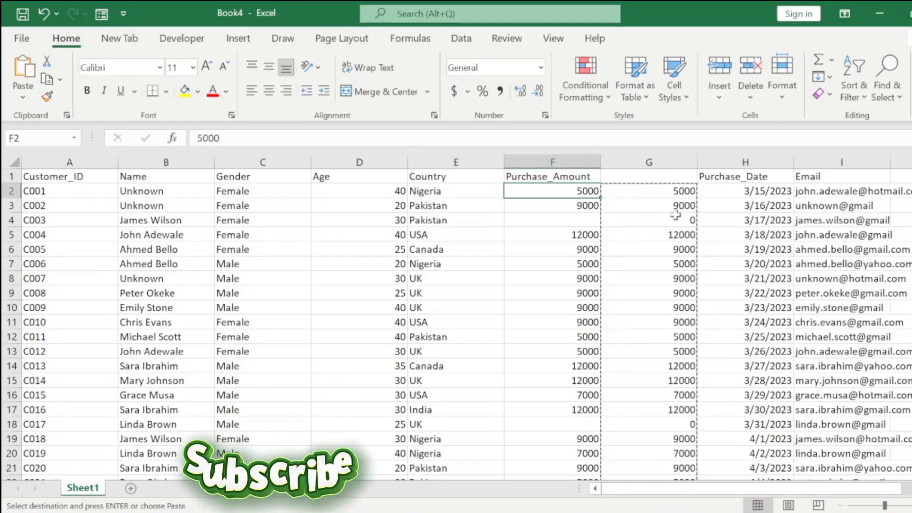
{"action": "key", "text": "shift+Down"}
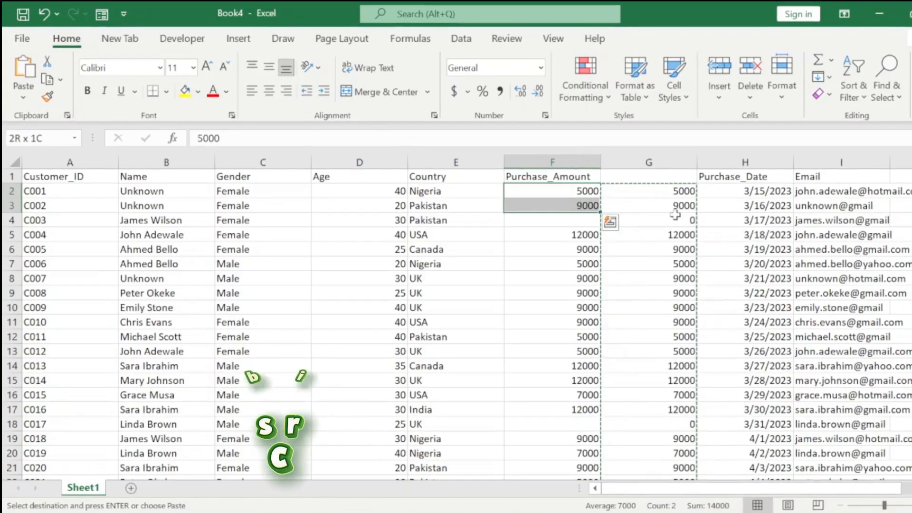
{"action": "key", "text": "shift+Down"}
{"action": "key", "text": "shift+Down"}
{"action": "key", "text": "shift+Down"}
{"action": "key", "text": "shift+Down"}
{"action": "key", "text": "shift+Down"}
{"action": "key", "text": "shift+Down"}
{"action": "key", "text": "shift+Down"}
{"action": "key", "text": "shift+Down"}
{"action": "key", "text": "shift+Down"}
{"action": "key", "text": "shift+Down"}
{"action": "key", "text": "shift+Down"}
{"action": "key", "text": "shift+Down"}
{"action": "key", "text": "shift+Down"}
{"action": "key", "text": "shift+Down"}
{"action": "key", "text": "shift+Down"}
{"action": "key", "text": "shift+Down"}
{"action": "key", "text": "shift+Down"}
{"action": "key", "text": "shift+Down"}
{"action": "key", "text": "shift+Down"}
{"action": "key", "text": "shift+Down"}
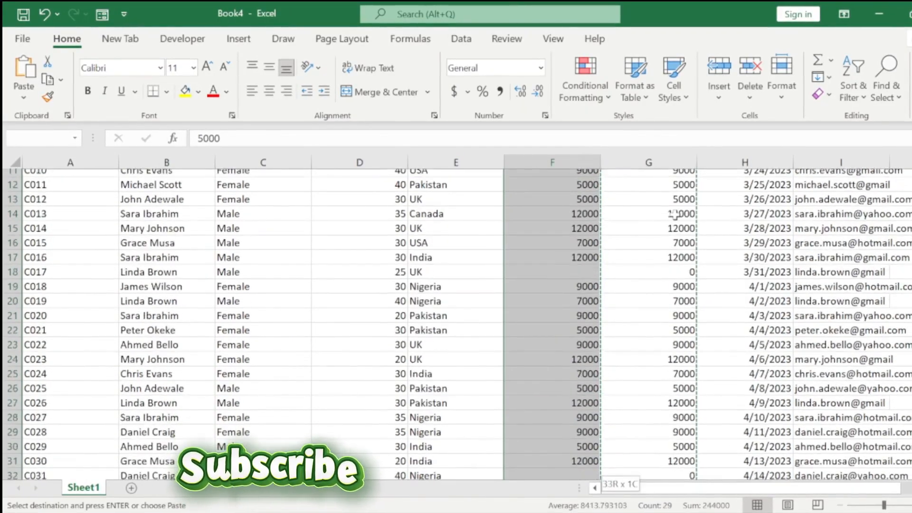
{"action": "key", "text": "shift+Down"}
{"action": "key", "text": "shift+Down"}
{"action": "key", "text": "shift+Down"}
{"action": "key", "text": "shift+Down"}
{"action": "key", "text": "shift+Down"}
{"action": "key", "text": "shift+Down"}
{"action": "key", "text": "shift+Down"}
{"action": "key", "text": "shift+Down"}
{"action": "key", "text": "shift+Down"}
{"action": "key", "text": "shift+Down"}
{"action": "key", "text": "shift+Down"}
{"action": "key", "text": "shift+Down"}
{"action": "key", "text": "shift+Down"}
{"action": "key", "text": "shift+Down"}
{"action": "key", "text": "shift+Down"}
{"action": "key", "text": "shift+Down"}
{"action": "key", "text": "shift+Down"}
{"action": "key", "text": "shift+Down"}
{"action": "key", "text": "shift+Down"}
{"action": "key", "text": "shift+Down"}
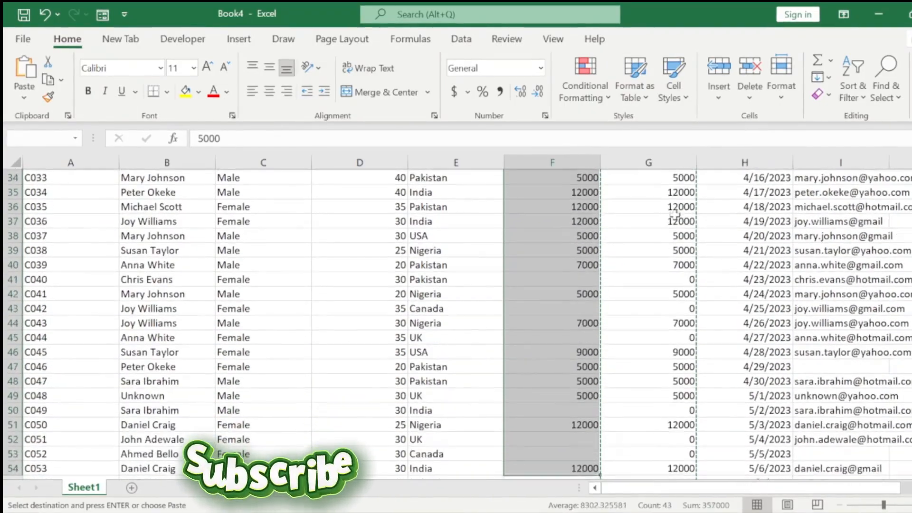
{"action": "key", "text": "shift+Down"}
{"action": "key", "text": "shift+Down"}
{"action": "key", "text": "shift+Down"}
{"action": "key", "text": "shift+Down"}
{"action": "key", "text": "shift+Down"}
{"action": "key", "text": "shift+Down"}
{"action": "key", "text": "shift+Down"}
{"action": "key", "text": "shift+Down"}
{"action": "key", "text": "shift+Down"}
{"action": "key", "text": "shift+Down"}
{"action": "key", "text": "shift+Down"}
{"action": "key", "text": "shift+Down"}
{"action": "key", "text": "shift+Down"}
{"action": "key", "text": "shift+Down"}
{"action": "key", "text": "shift+Down"}
{"action": "key", "text": "shift+Down"}
{"action": "key", "text": "shift+Down"}
{"action": "key", "text": "shift+Down"}
{"action": "key", "text": "shift+Down"}
{"action": "key", "text": "shift+Down"}
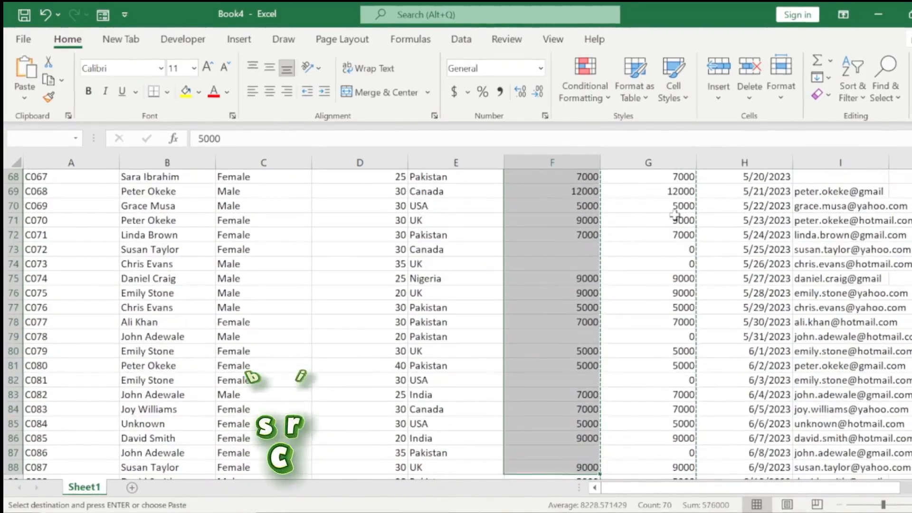
{"action": "key", "text": "shift+Down"}
{"action": "key", "text": "shift+Down"}
{"action": "key", "text": "shift+Down"}
{"action": "key", "text": "shift+Down"}
{"action": "key", "text": "shift+Down"}
{"action": "key", "text": "shift+Down"}
{"action": "key", "text": "shift+Down"}
{"action": "key", "text": "shift+Down"}
{"action": "key", "text": "shift+Down"}
{"action": "key", "text": "shift+Down"}
{"action": "key", "text": "shift+Down"}
{"action": "key", "text": "shift+Down"}
{"action": "key", "text": "shift+Down"}
{"action": "key", "text": "shift+Down"}
{"action": "key", "text": "shift+Down"}
{"action": "key", "text": "shift+Down"}
{"action": "key", "text": "shift+Down"}
{"action": "key", "text": "shift+Down"}
{"action": "key", "text": "shift+Down"}
{"action": "key", "text": "shift+Down"}
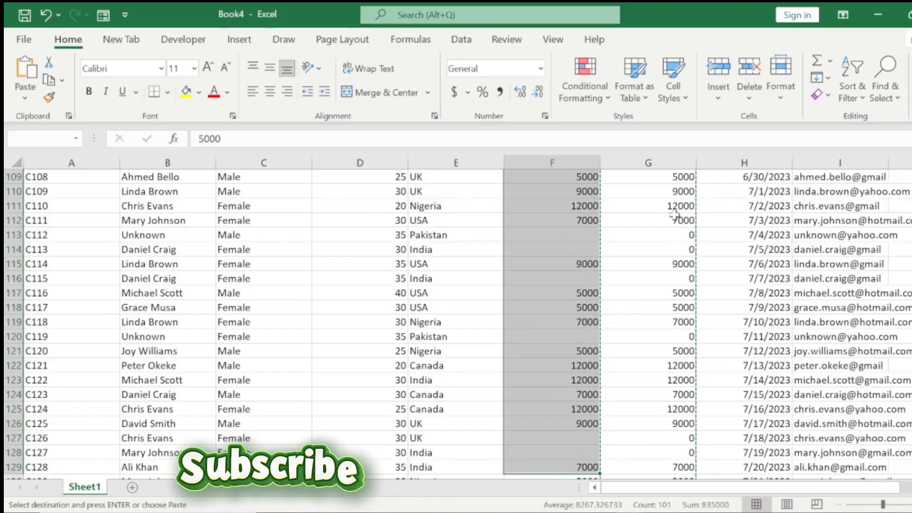
{"action": "key", "text": "shift+Down"}
{"action": "key", "text": "shift+Down"}
{"action": "key", "text": "shift+Down"}
{"action": "key", "text": "shift+Down"}
{"action": "key", "text": "shift+Down"}
{"action": "key", "text": "shift+Down"}
{"action": "key", "text": "shift+Down"}
{"action": "key", "text": "shift+Down"}
{"action": "key", "text": "shift+Down"}
{"action": "key", "text": "shift+Down"}
{"action": "key", "text": "shift+Down"}
{"action": "key", "text": "shift+Down"}
{"action": "key", "text": "shift+Down"}
{"action": "key", "text": "shift+Down"}
{"action": "key", "text": "shift+Down"}
{"action": "key", "text": "shift+Down"}
{"action": "key", "text": "shift+Down"}
{"action": "key", "text": "shift+Down"}
{"action": "key", "text": "shift+Down"}
{"action": "key", "text": "shift+Down"}
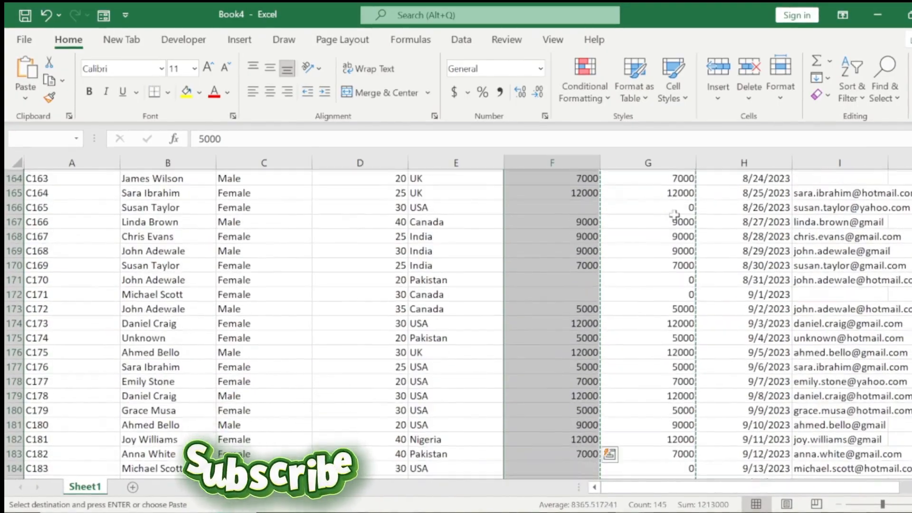
{"action": "key", "text": "shift+Down"}
{"action": "key", "text": "shift+Down"}
{"action": "key", "text": "shift+Down"}
{"action": "key", "text": "shift+Down"}
{"action": "key", "text": "shift+Down"}
{"action": "key", "text": "shift+Down"}
{"action": "key", "text": "shift+Down"}
{"action": "key", "text": "shift+Down"}
{"action": "key", "text": "shift+Down"}
{"action": "key", "text": "shift+Down"}
{"action": "key", "text": "shift+Down"}
{"action": "key", "text": "shift+Down"}
{"action": "key", "text": "shift+Down"}
{"action": "key", "text": "shift+Down"}
{"action": "key", "text": "shift+Down"}
{"action": "key", "text": "shift+Down"}
{"action": "key", "text": "shift+Down"}
{"action": "key", "text": "shift+Down"}
{"action": "key", "text": "shift+Down"}
{"action": "key", "text": "shift+Down"}
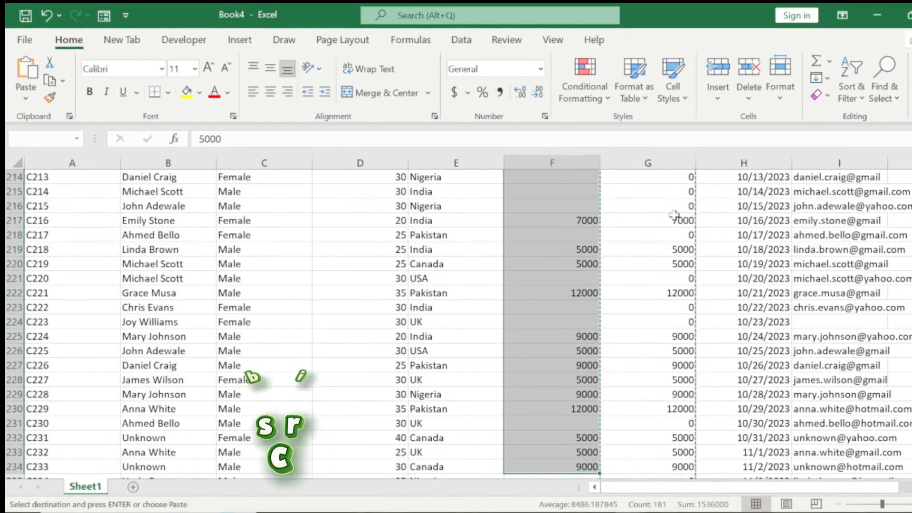
{"action": "key", "text": "shift+Down"}
{"action": "key", "text": "shift+Down"}
{"action": "key", "text": "shift+Down"}
{"action": "key", "text": "shift+Down"}
{"action": "key", "text": "shift+Down"}
{"action": "key", "text": "shift+Down"}
{"action": "key", "text": "shift+Down"}
{"action": "key", "text": "shift+Down"}
{"action": "key", "text": "shift+Down"}
{"action": "key", "text": "shift+Down"}
{"action": "key", "text": "shift+Down"}
{"action": "key", "text": "shift+Down"}
{"action": "key", "text": "shift+Down"}
{"action": "key", "text": "shift+Down"}
{"action": "key", "text": "shift+Down"}
{"action": "key", "text": "shift+Down"}
{"action": "key", "text": "shift+Down"}
{"action": "key", "text": "shift+Down"}
{"action": "key", "text": "shift+Down"}
{"action": "key", "text": "shift+Down"}
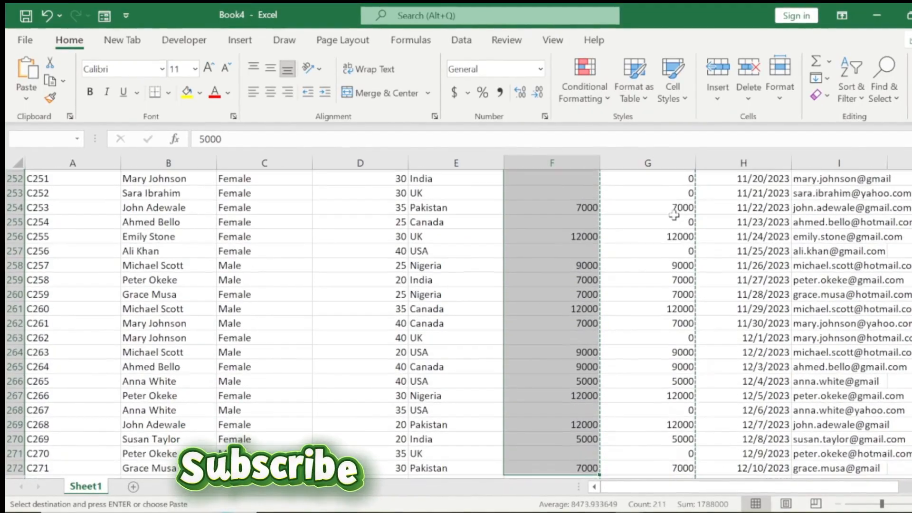
Extend the Purchase_Amount selection in column F down to the last record, covering F2:F521
{"action": "key", "text": "shift+Down"}
{"action": "key", "text": "shift+Down"}
{"action": "key", "text": "shift+Down"}
{"action": "key", "text": "shift+Down"}
{"action": "key", "text": "shift+Down"}
{"action": "key", "text": "shift+Down"}
{"action": "key", "text": "shift+Down"}
{"action": "key", "text": "shift+Down"}
{"action": "key", "text": "shift+Down"}
{"action": "key", "text": "shift+Down"}
{"action": "key", "text": "shift+Down"}
{"action": "key", "text": "shift+Down"}
{"action": "key", "text": "shift+Down"}
{"action": "key", "text": "shift+Down"}
{"action": "key", "text": "shift+Down"}
{"action": "key", "text": "shift+Down"}
{"action": "key", "text": "shift+Down"}
{"action": "key", "text": "shift+Down"}
{"action": "key", "text": "shift+Down"}
{"action": "key", "text": "shift+Down"}
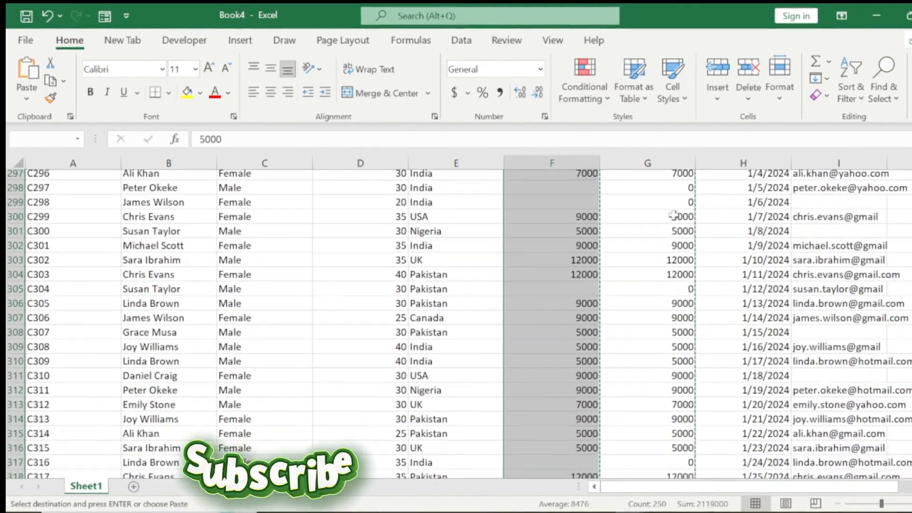
{"action": "key", "text": "shift+Down"}
{"action": "key", "text": "shift+Down"}
{"action": "key", "text": "shift+Down"}
{"action": "key", "text": "shift+Down"}
{"action": "key", "text": "shift+Down"}
{"action": "key", "text": "shift+Down"}
{"action": "key", "text": "shift+Down"}
{"action": "key", "text": "shift+Down"}
{"action": "key", "text": "shift+Down"}
{"action": "key", "text": "shift+Down"}
{"action": "key", "text": "shift+Down"}
{"action": "key", "text": "shift+Down"}
{"action": "key", "text": "shift+Down"}
{"action": "key", "text": "shift+Down"}
{"action": "key", "text": "shift+Down"}
{"action": "key", "text": "shift+Down"}
{"action": "key", "text": "shift+Down"}
{"action": "key", "text": "shift+Down"}
{"action": "key", "text": "shift+Down"}
{"action": "key", "text": "shift+Down"}
{"action": "key", "text": "shift+Down"}
{"action": "key", "text": "shift+Down"}
{"action": "key", "text": "shift+Down"}
{"action": "key", "text": "shift+Down"}
{"action": "key", "text": "shift+Down"}
{"action": "key", "text": "shift+Down"}
{"action": "key", "text": "shift+Down"}
{"action": "key", "text": "shift+Down"}
{"action": "key", "text": "shift+Down"}
{"action": "key", "text": "shift+Down"}
{"action": "key", "text": "shift+Down"}
{"action": "key", "text": "shift+Down"}
{"action": "key", "text": "shift+Down"}
{"action": "key", "text": "shift+Down"}
{"action": "key", "text": "shift+Down"}
{"action": "key", "text": "shift+Down"}
{"action": "key", "text": "shift+Down"}
{"action": "key", "text": "shift+Down"}
{"action": "key", "text": "shift+Down"}
{"action": "key", "text": "shift+Down"}
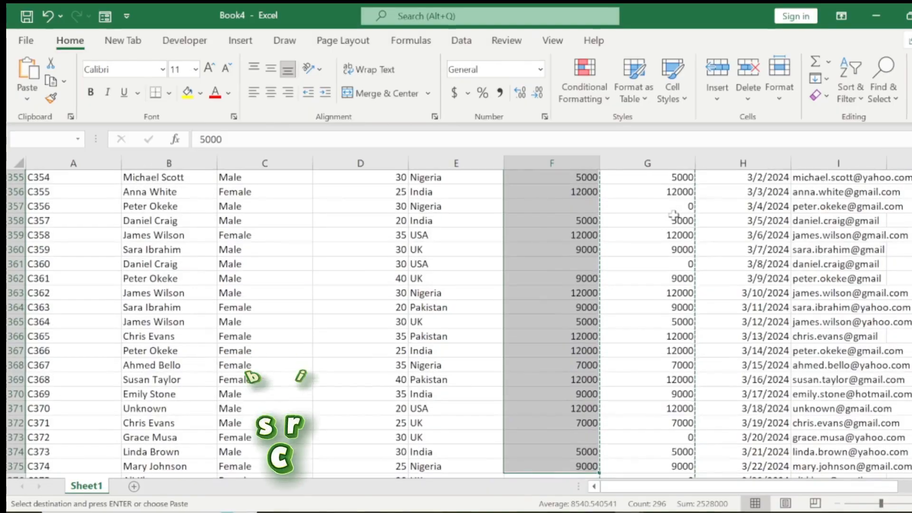
{"action": "key", "text": "shift+Down"}
{"action": "key", "text": "shift+Down"}
{"action": "key", "text": "shift+Down"}
{"action": "key", "text": "shift+Down"}
{"action": "key", "text": "shift+Down"}
{"action": "key", "text": "shift+Down"}
{"action": "key", "text": "shift+Down"}
{"action": "key", "text": "shift+Down"}
{"action": "key", "text": "shift+Down"}
{"action": "key", "text": "shift+Down"}
{"action": "key", "text": "shift+Down"}
{"action": "key", "text": "shift+Down"}
{"action": "key", "text": "shift+Down"}
{"action": "key", "text": "shift+Down"}
{"action": "key", "text": "shift+Down"}
{"action": "key", "text": "shift+Down"}
{"action": "key", "text": "shift+Down"}
{"action": "key", "text": "shift+Down"}
{"action": "key", "text": "shift+Down"}
{"action": "key", "text": "shift+Down"}
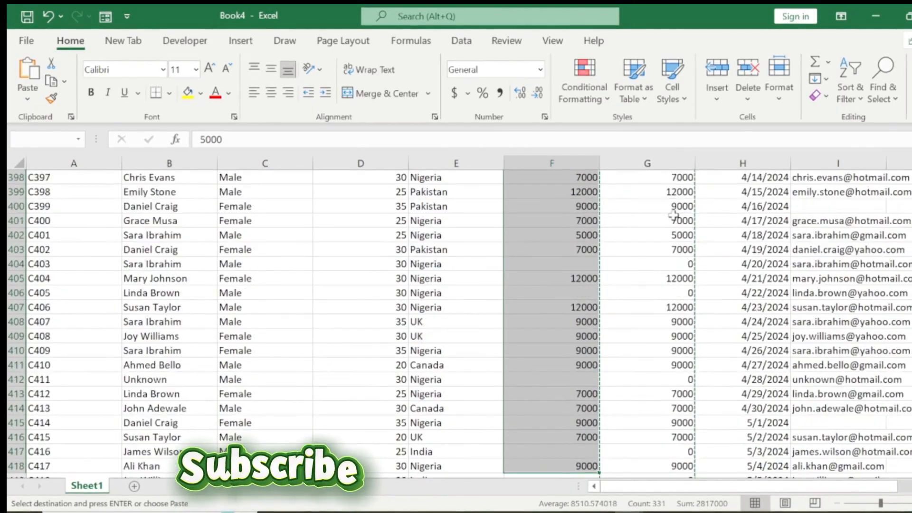
{"action": "key", "text": "shift+Down"}
{"action": "key", "text": "shift+Down"}
{"action": "key", "text": "shift+Down"}
{"action": "key", "text": "shift+Down"}
{"action": "key", "text": "shift+Down"}
{"action": "key", "text": "shift+Down"}
{"action": "key", "text": "shift+Down"}
{"action": "key", "text": "shift+Down"}
{"action": "key", "text": "shift+Down"}
{"action": "key", "text": "shift+Down"}
{"action": "key", "text": "shift+Down"}
{"action": "key", "text": "shift+Down"}
{"action": "key", "text": "shift+Down"}
{"action": "key", "text": "shift+Down"}
{"action": "key", "text": "shift+Down"}
{"action": "key", "text": "shift+Down"}
{"action": "key", "text": "shift+Down"}
{"action": "key", "text": "shift+Down"}
{"action": "key", "text": "shift+Down"}
{"action": "key", "text": "shift+Down"}
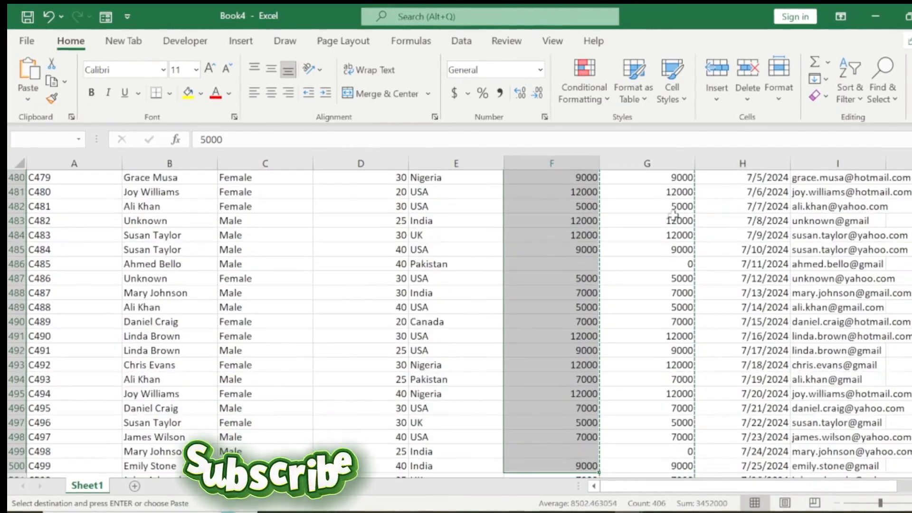
{"action": "key", "text": "shift+Down"}
{"action": "key", "text": "shift+Down"}
{"action": "key", "text": "shift+Down"}
{"action": "key", "text": "shift+Down"}
{"action": "key", "text": "shift+Down"}
{"action": "key", "text": "shift+Down"}
{"action": "key", "text": "shift+Down"}
{"action": "key", "text": "shift+Down"}
{"action": "key", "text": "shift+Down"}
{"action": "key", "text": "shift+Down"}
{"action": "key", "text": "shift+Down"}
{"action": "key", "text": "shift+Down"}
{"action": "key", "text": "shift+Down"}
{"action": "key", "text": "shift+Down"}
{"action": "key", "text": "shift+Down"}
{"action": "key", "text": "shift+Down"}
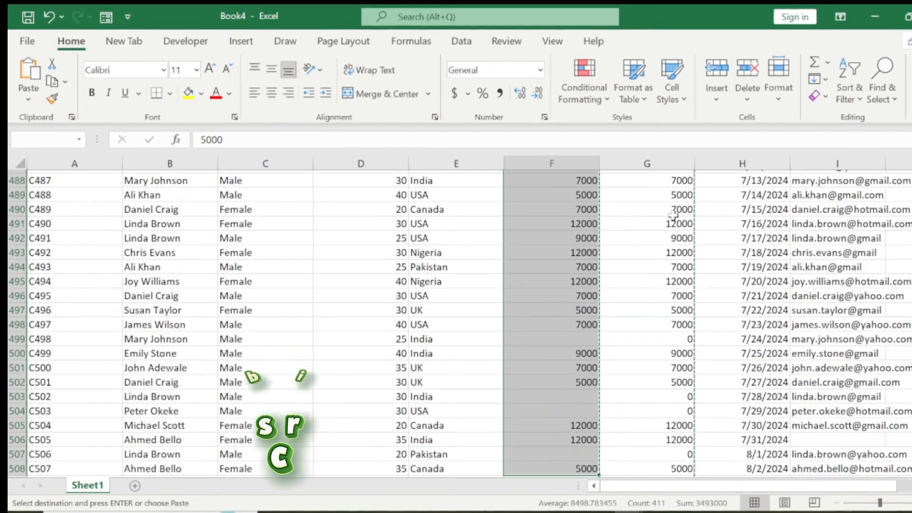
{"action": "key", "text": "ctrl+shift+Down"}
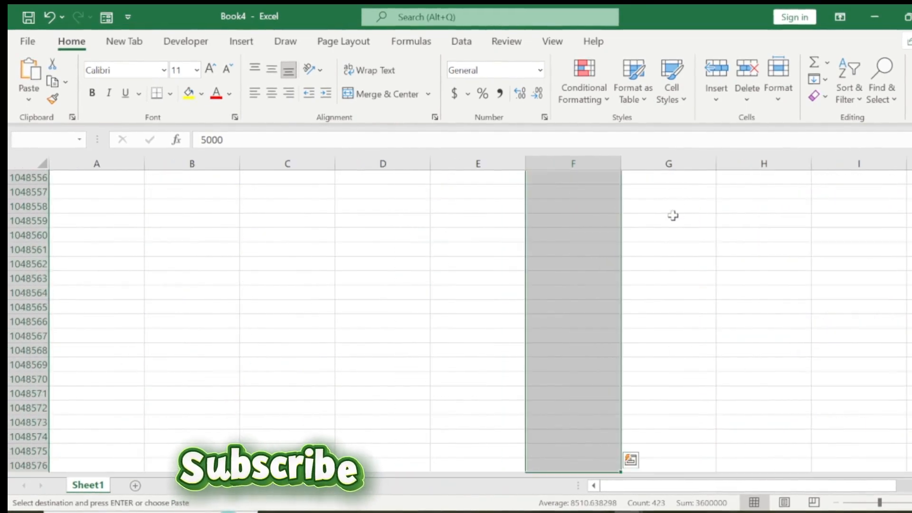
{"action": "key", "text": "ctrl+shift+Up"}
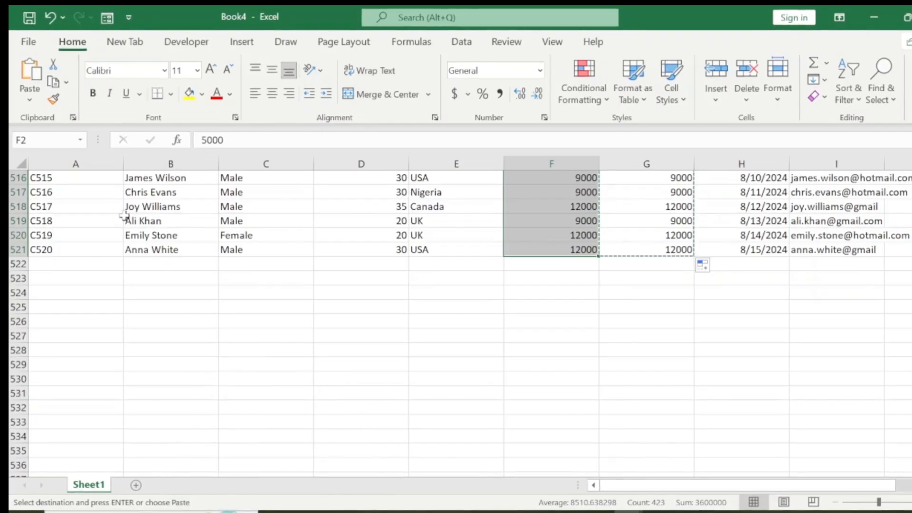
Paste the copied helper results over the Purchase_Amount cells as values only, using Paste Special
{"action": "left_click", "coordinate": [33, 102]}
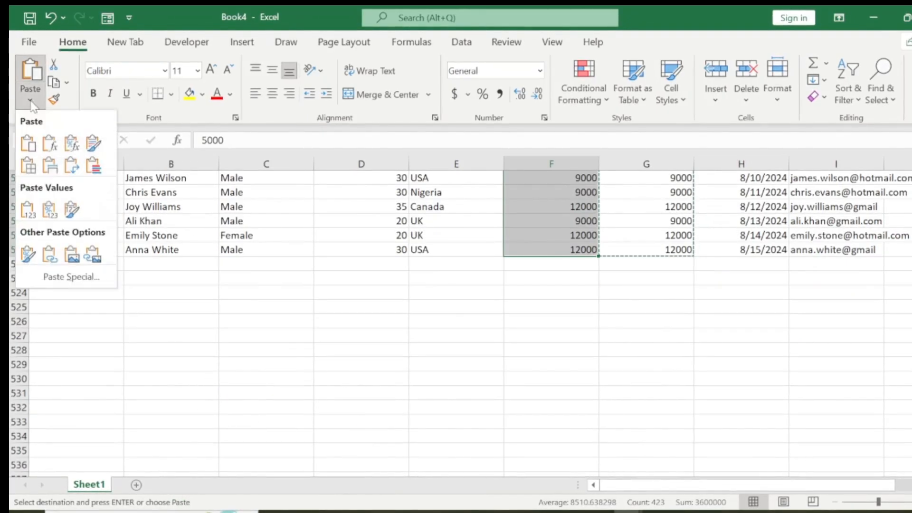
{"action": "left_click", "coordinate": [64, 278]}
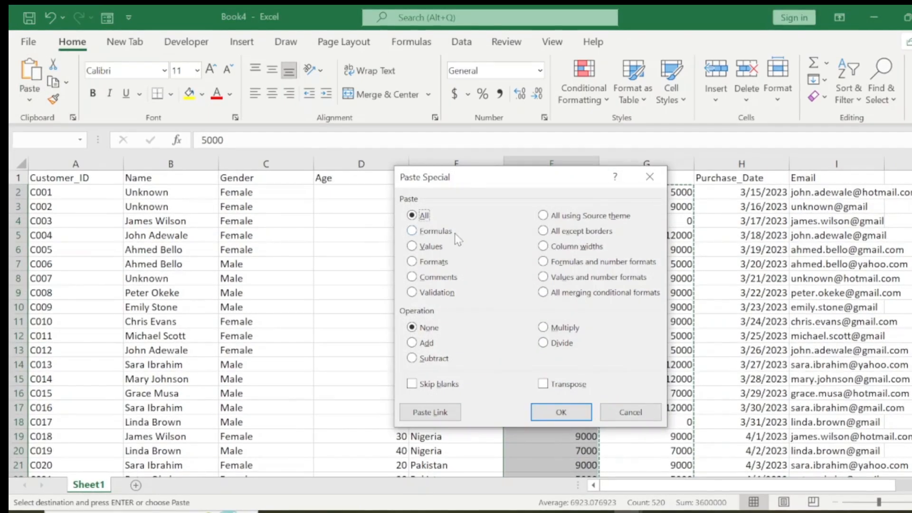
{"action": "left_click", "coordinate": [411, 246]}
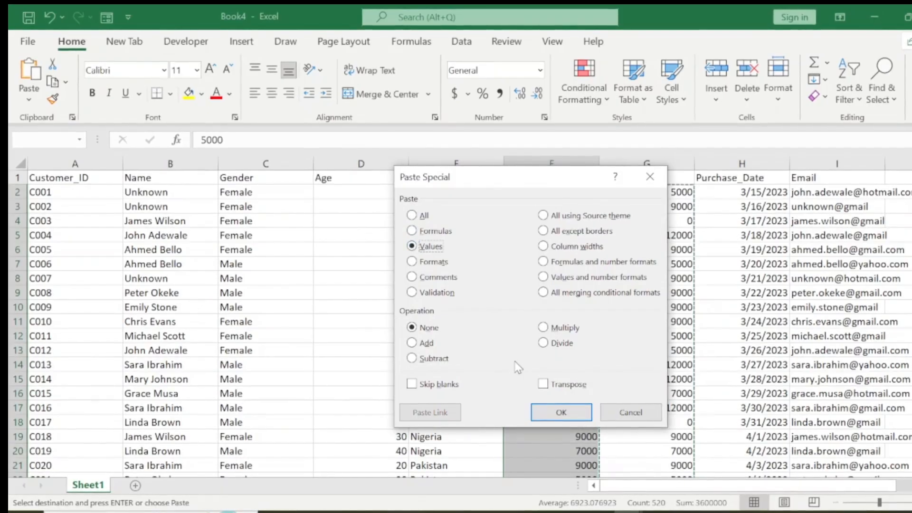
{"action": "left_click", "coordinate": [550, 415]}
{"action": "left_click", "coordinate": [535, 354]}
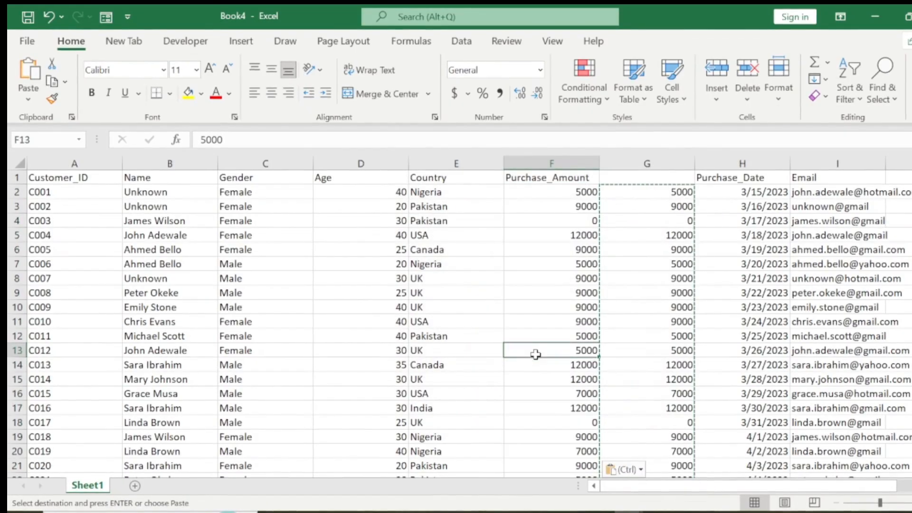
Check the pasted Purchase_Amount values in column F, including F4, from the first rows to the last records
{"action": "left_click", "coordinate": [535, 255]}
{"action": "key", "text": "Up"}
{"action": "key", "text": "Up"}
{"action": "key", "text": "Up"}
{"action": "key", "text": "Up"}
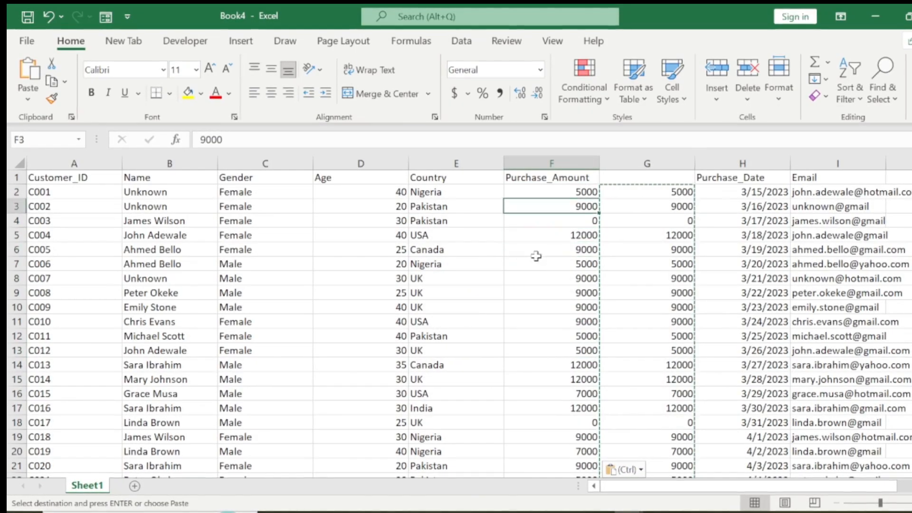
{"action": "key", "text": "Down"}
{"action": "key", "text": "Down"}
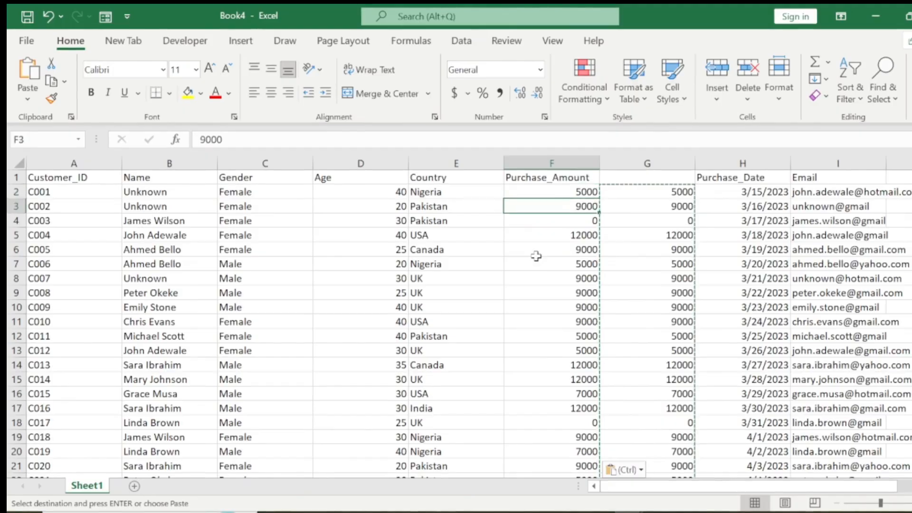
{"action": "key", "text": "Up"}
{"action": "key", "text": "Down"}
{"action": "key", "text": "Down"}
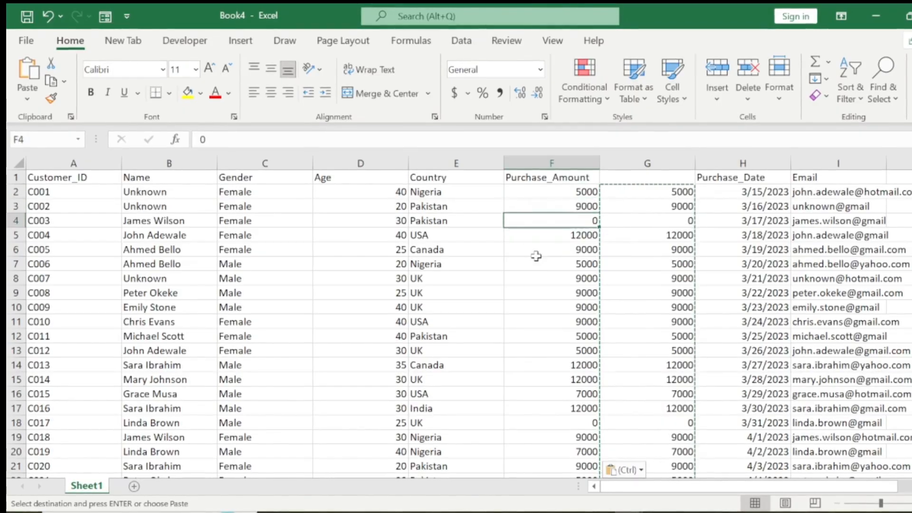
{"action": "key", "text": "ctrl+Down"}
{"action": "key", "text": "Up"}
{"action": "key", "text": "Up"}
{"action": "key", "text": "Up"}
{"action": "key", "text": "Up"}
{"action": "key", "text": "Up"}
{"action": "key", "text": "Up"}
{"action": "key", "text": "Up"}
{"action": "key", "text": "ctrl+Up"}
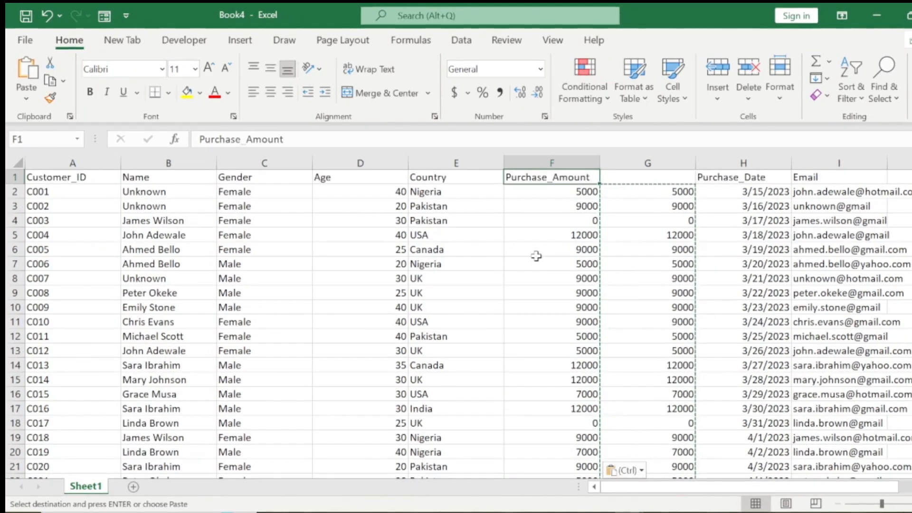
Review the cleaned columns along row 3 from Purchase_Amount back to Customer_ID, and inspect the helper formula in G3
{"action": "key", "text": "Right"}
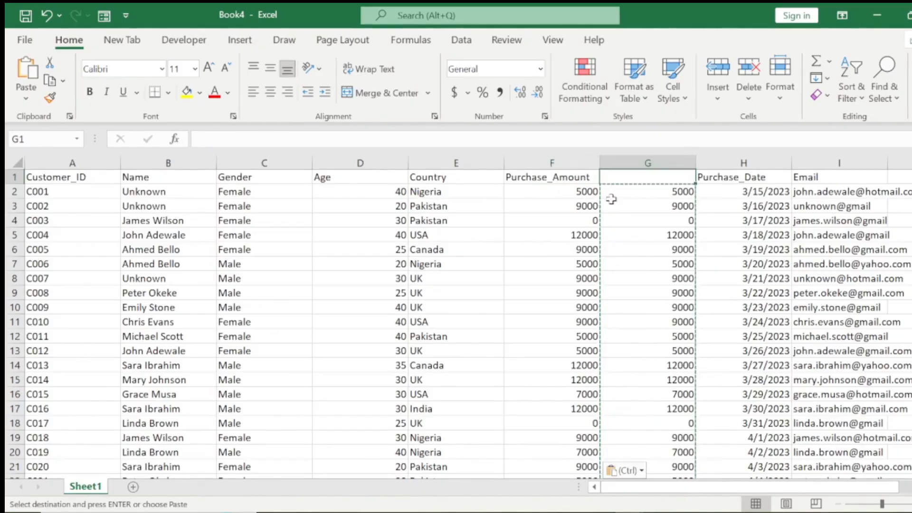
{"action": "left_click", "coordinate": [561, 204]}
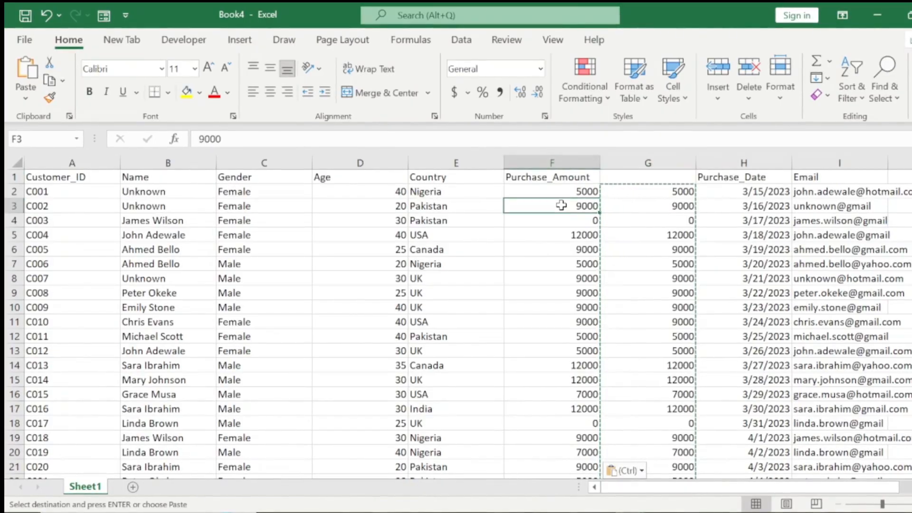
{"action": "key", "text": "Left"}
{"action": "key", "text": "Left"}
{"action": "key", "text": "Left"}
{"action": "key", "text": "Left"}
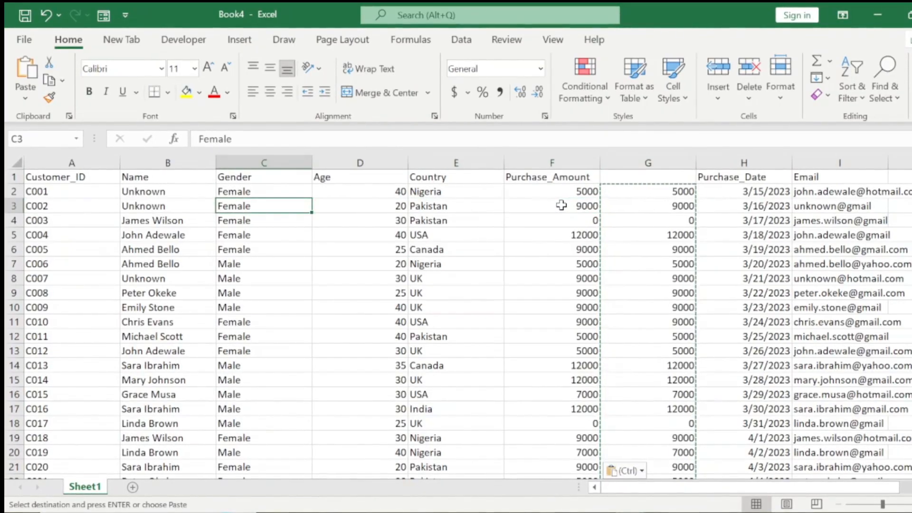
{"action": "key", "text": "Left"}
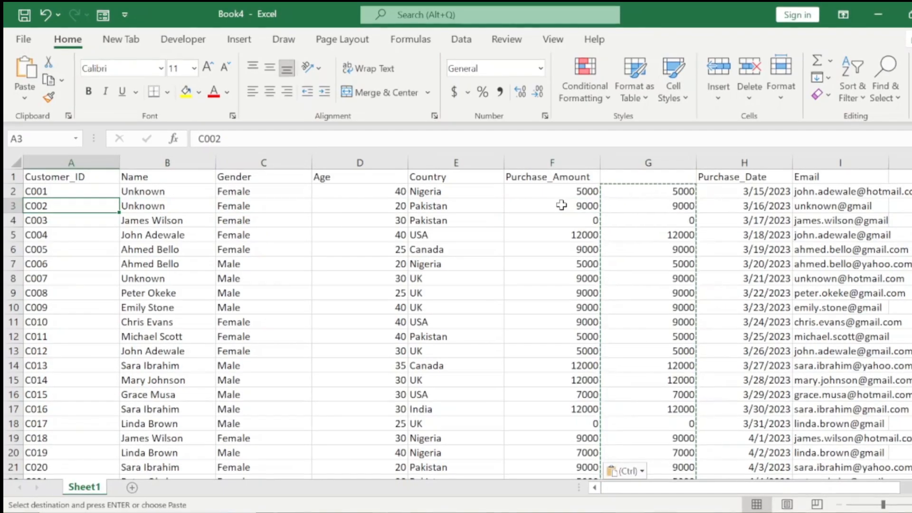
{"action": "key", "text": "Right"}
{"action": "key", "text": "Right"}
{"action": "key", "text": "Right"}
{"action": "key", "text": "Right"}
{"action": "key", "text": "Right"}
{"action": "key", "text": "Right"}
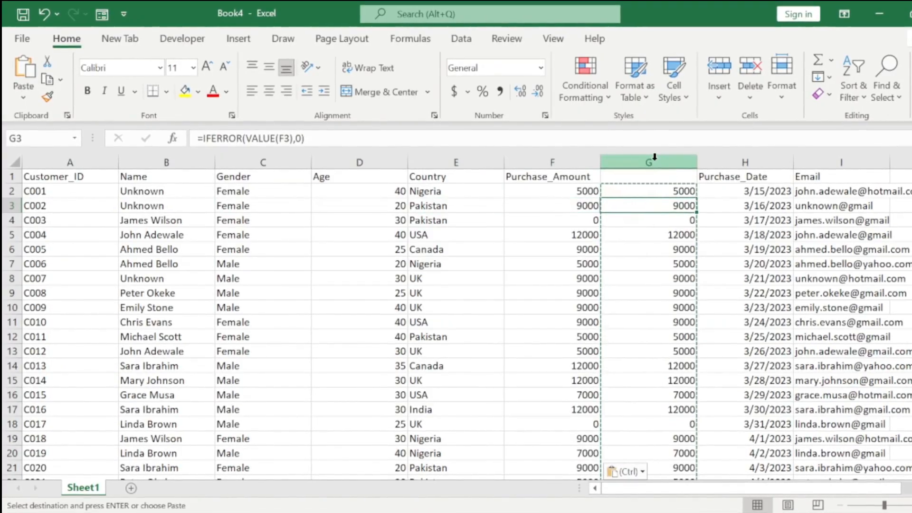
Delete the entire helper column G between Purchase_Amount and Purchase_Date
{"action": "left_click", "coordinate": [654, 157]}
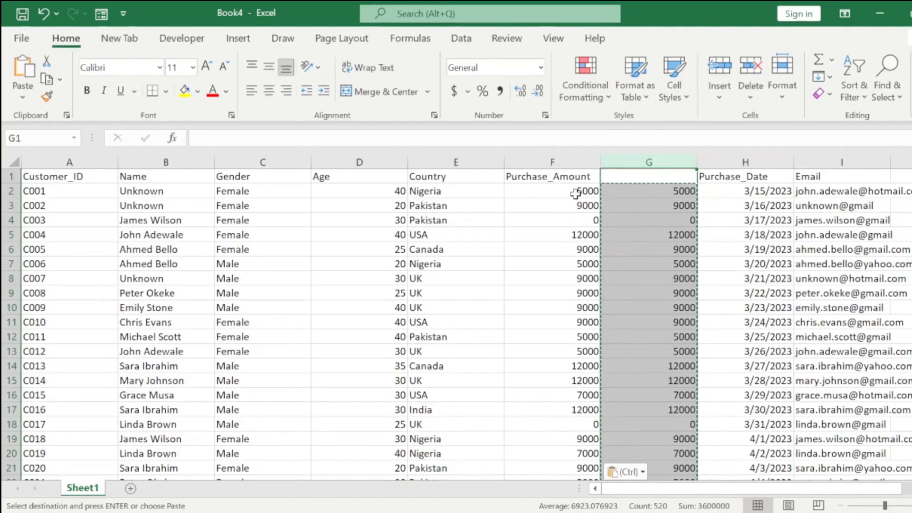
{"action": "left_click", "coordinate": [750, 72]}
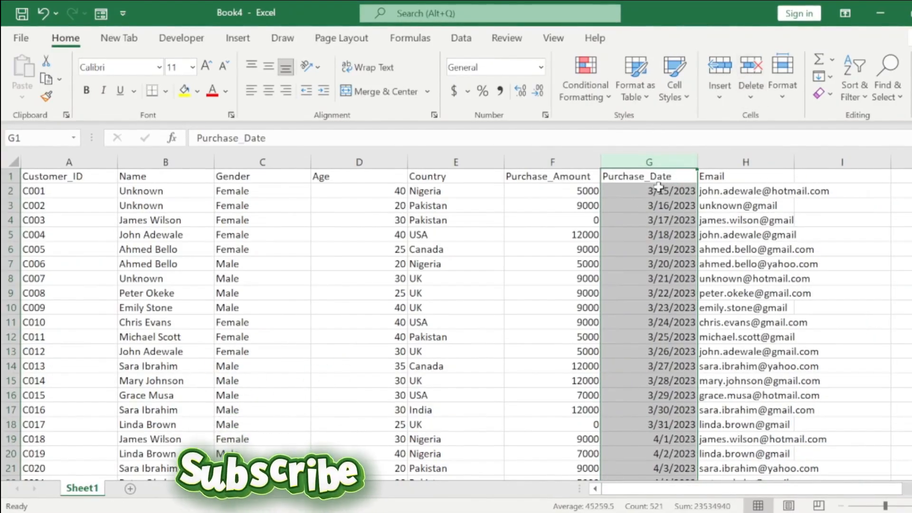
{"action": "left_click", "coordinate": [641, 205]}
{"action": "key", "text": "Left"}
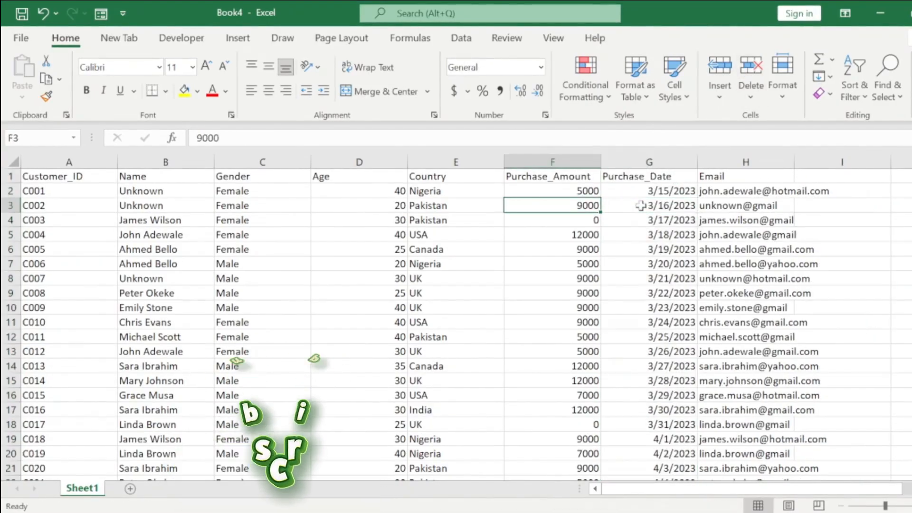
Review row 3 from Purchase_Amount back to Customer_ID, and check the Customer_ID column down to its last record
{"action": "key", "text": "Left"}
{"action": "key", "text": "Left"}
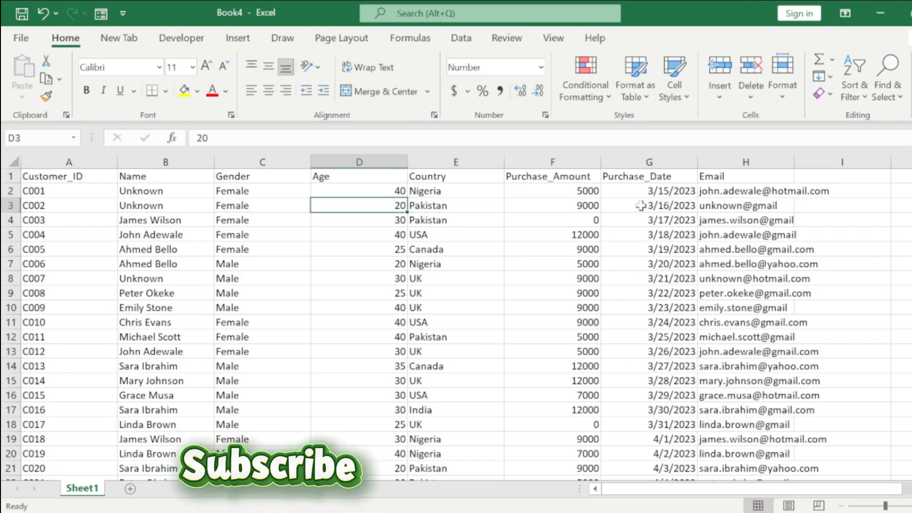
{"action": "key", "text": "Left"}
{"action": "key", "text": "Left"}
{"action": "key", "text": "Left"}
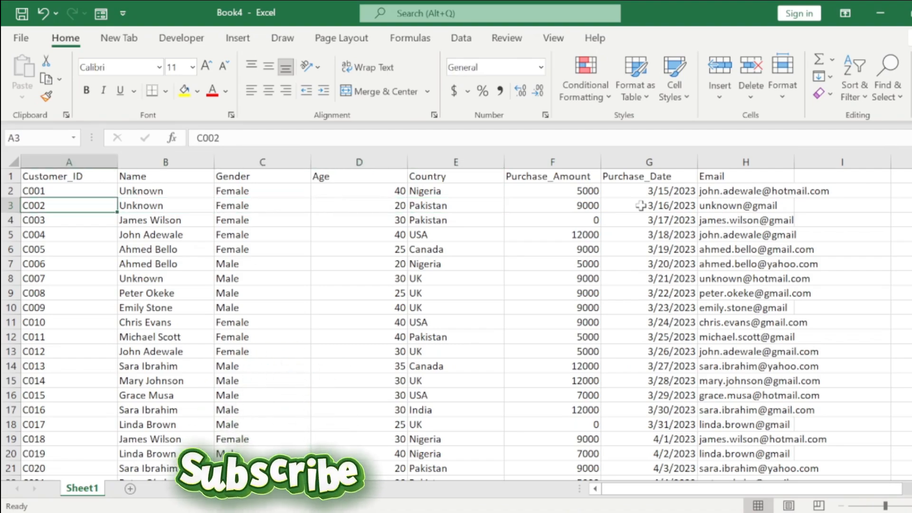
{"action": "key", "text": "ctrl+Down"}
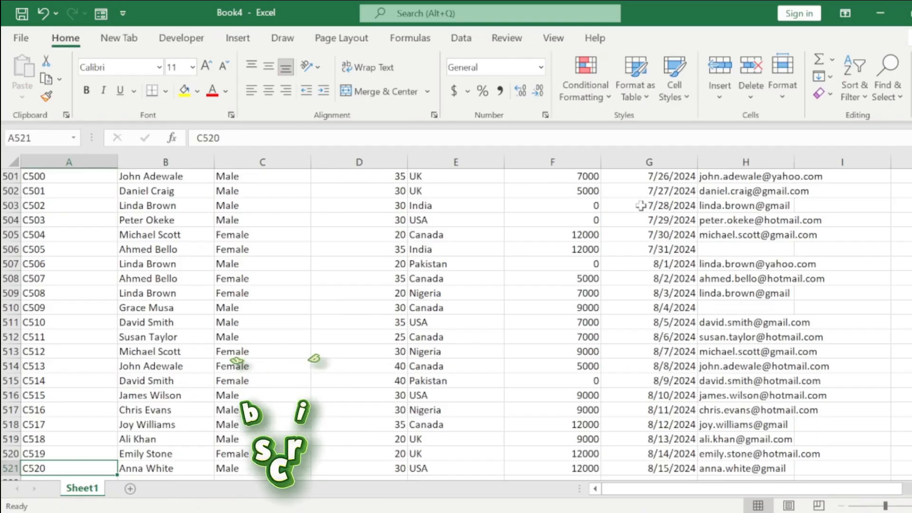
{"action": "key", "text": "ctrl+Up"}
Go across the headers to Purchase_Date and examine its dates from the first rows to the last record
{"action": "key", "text": "Right"}
{"action": "key", "text": "Right"}
{"action": "key", "text": "Right"}
{"action": "key", "text": "Right"}
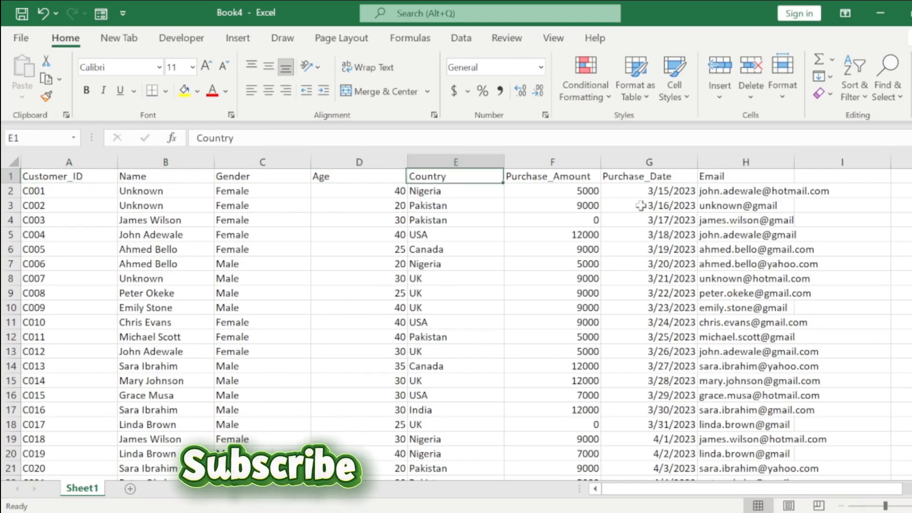
{"action": "key", "text": "Right"}
{"action": "key", "text": "Right"}
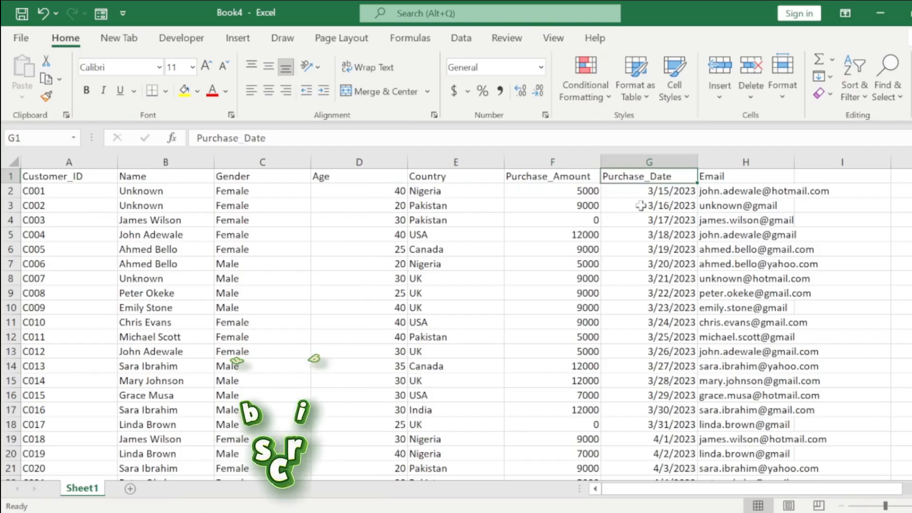
{"action": "left_click", "coordinate": [640, 205]}
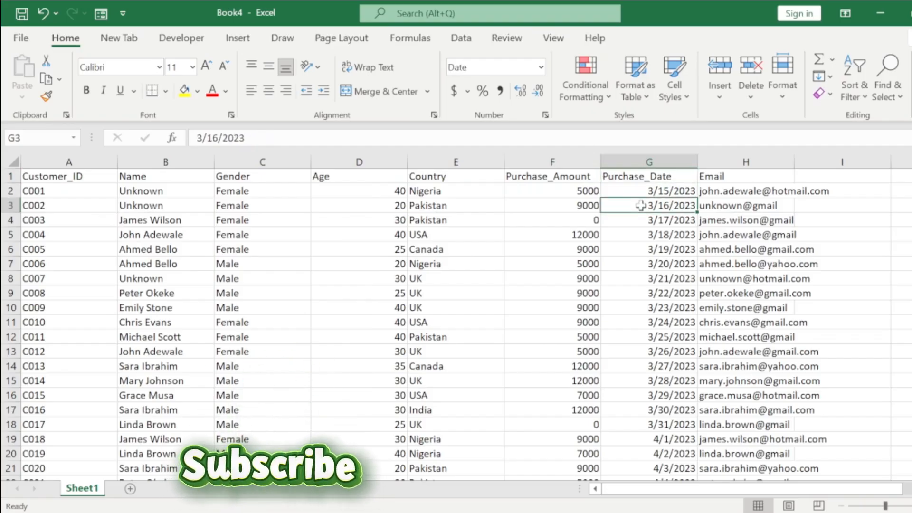
{"action": "key", "text": "ctrl+Down"}
{"action": "key", "text": "ctrl+Up"}
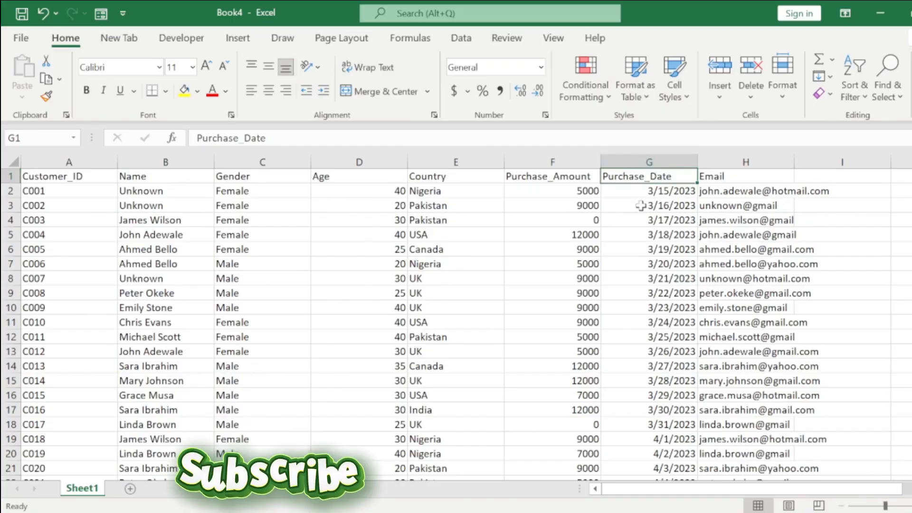
{"action": "key", "text": "Down"}
{"action": "key", "text": "ctrl+Down"}
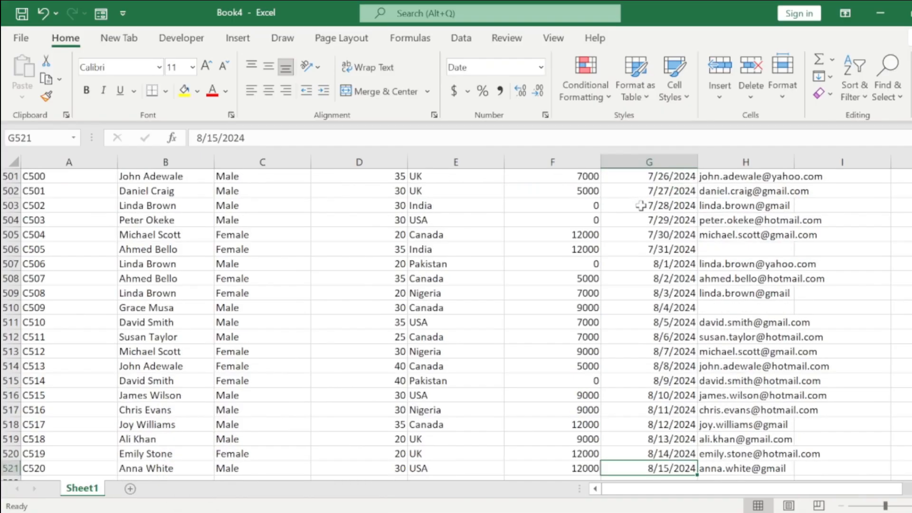
{"action": "key", "text": "ctrl+Up"}
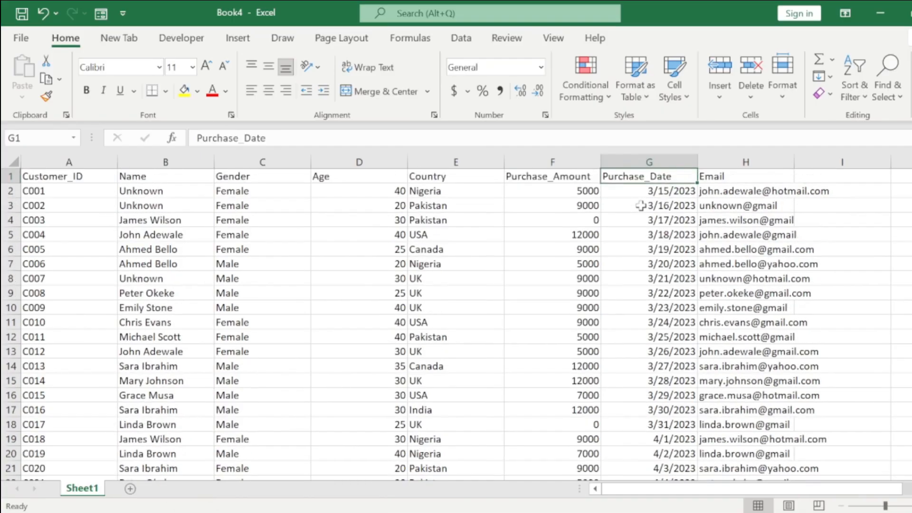
{"action": "left_click", "coordinate": [677, 219]}
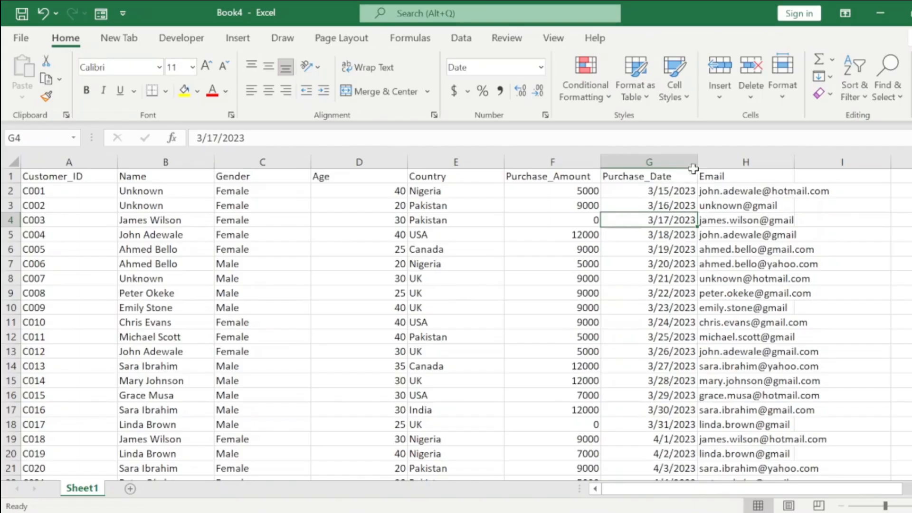
Widen the Purchase_Date column G slightly
{"action": "mouse_move", "coordinate": [695, 162]}
{"action": "left_mouse_down"}
{"action": "mouse_move", "coordinate": [742, 159]}
{"action": "mouse_move", "coordinate": [696, 164]}
{"action": "left_mouse_up"}
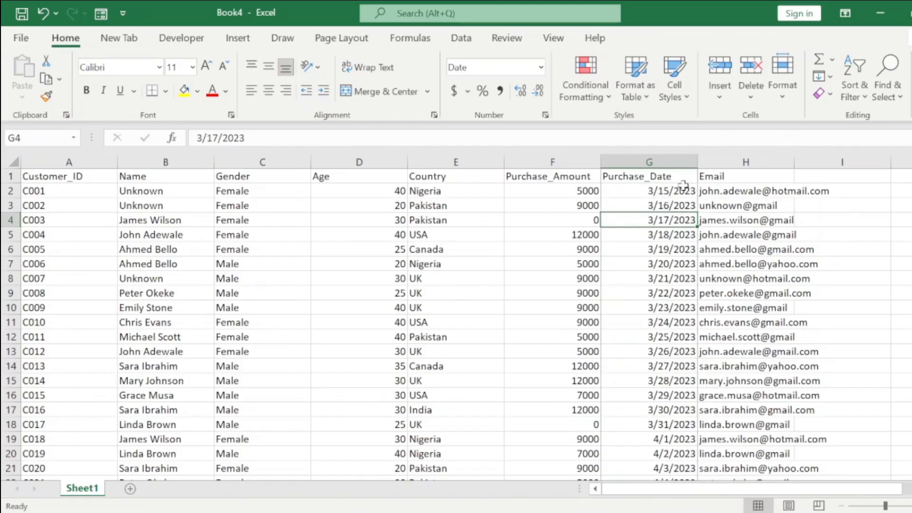
{"action": "left_click", "coordinate": [677, 192]}
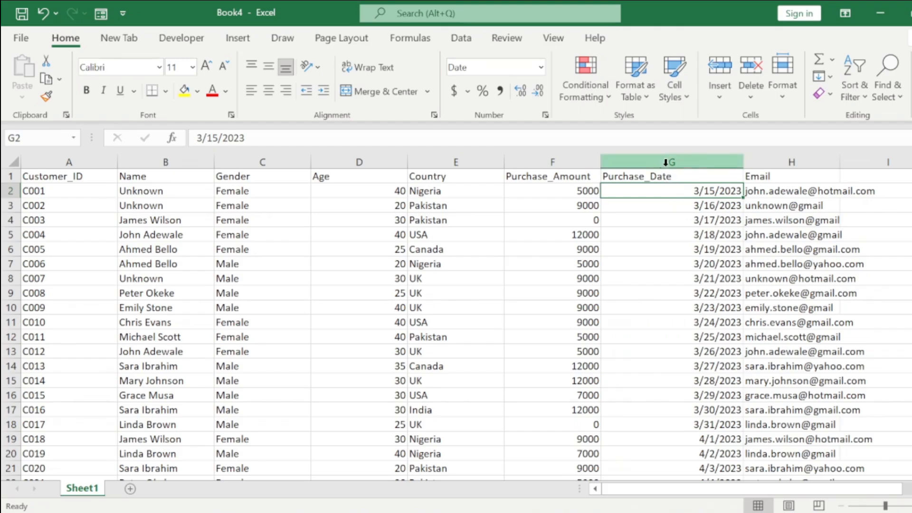
{"action": "left_click", "coordinate": [666, 161]}
{"action": "left_click", "coordinate": [662, 218]}
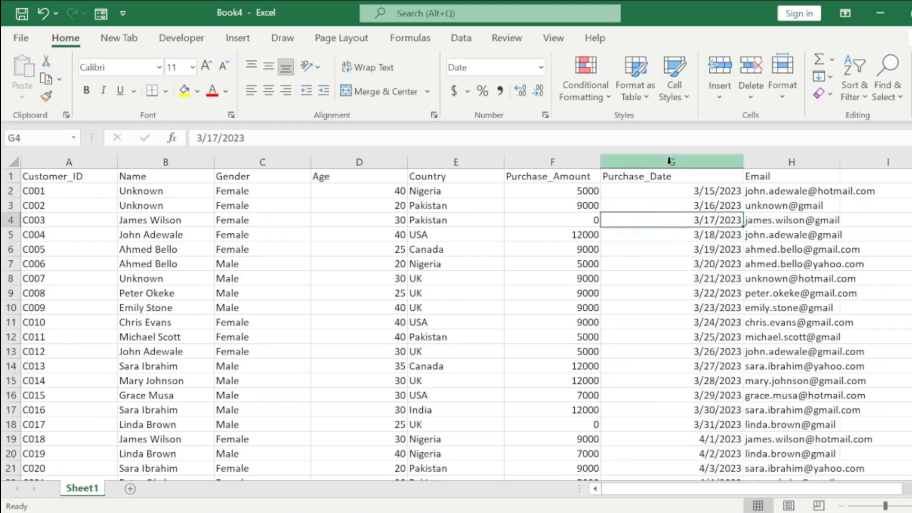
Apply the custom number format yyyy-mm-dd to the entire Purchase_Date column
{"action": "left_click", "coordinate": [670, 162]}
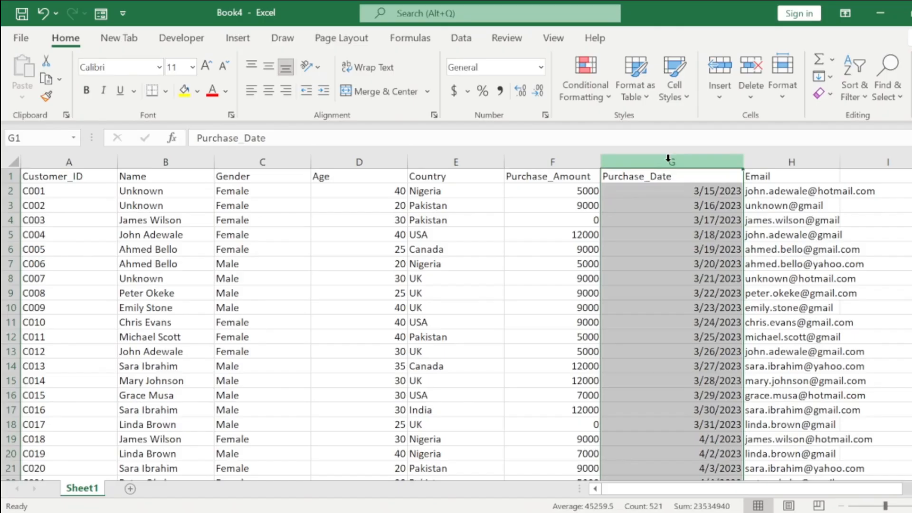
{"action": "key", "text": "ctrl+1"}
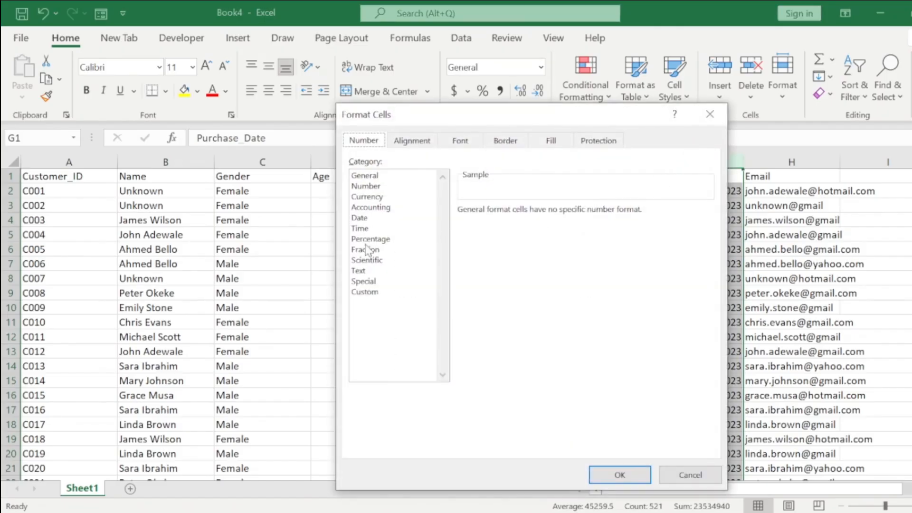
{"action": "left_click", "coordinate": [371, 292]}
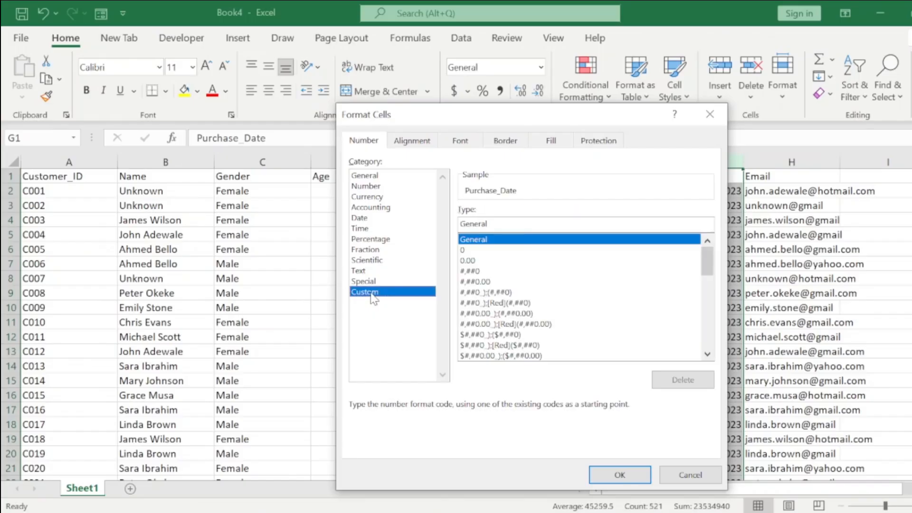
{"action": "left_click", "coordinate": [512, 220]}
{"action": "key", "text": "BackSpace"}
{"action": "key", "text": "BackSpace"}
{"action": "key", "text": "BackSpace"}
{"action": "key", "text": "BackSpace"}
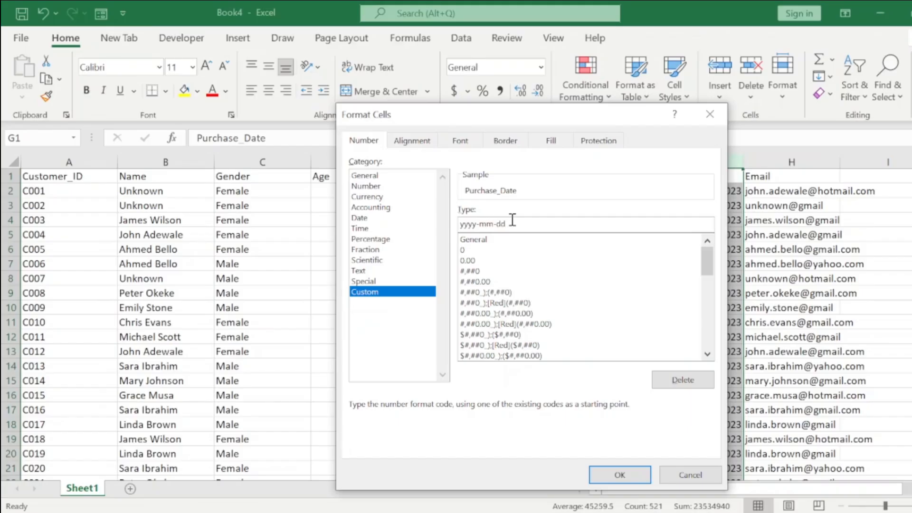
{"action": "left_click", "coordinate": [606, 473]}
Check the reformatted Purchase_Date values from G2 down to the last record in G521
{"action": "left_click", "coordinate": [654, 333]}
{"action": "key", "text": "ctrl+Up"}
{"action": "key", "text": "Down"}
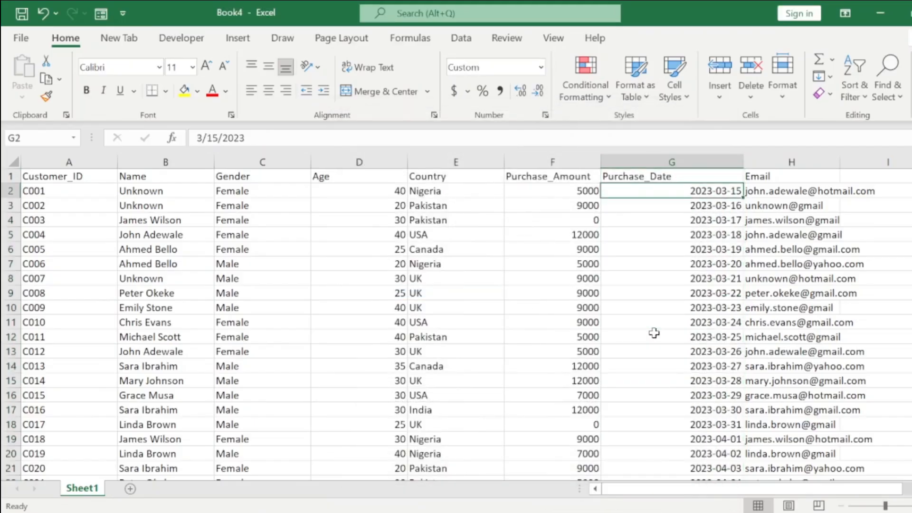
{"action": "key", "text": "ctrl+Down"}
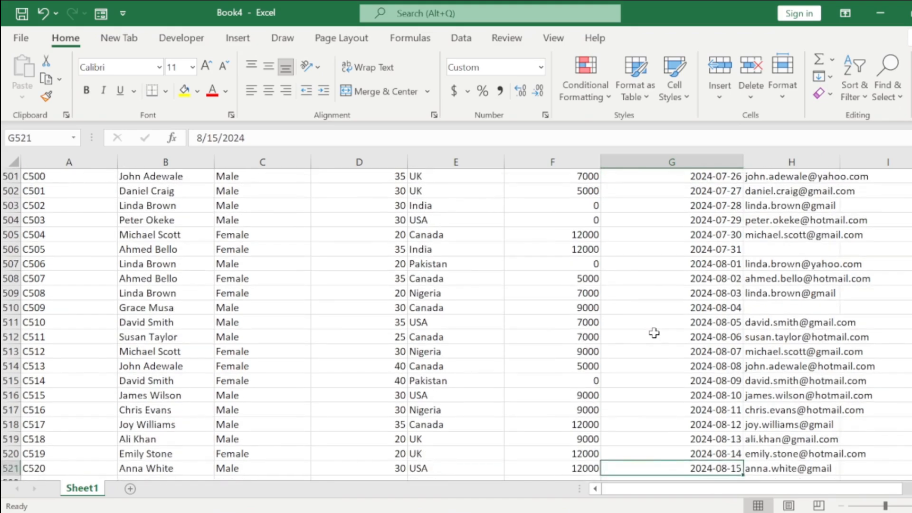
{"action": "key", "text": "ctrl+Up"}
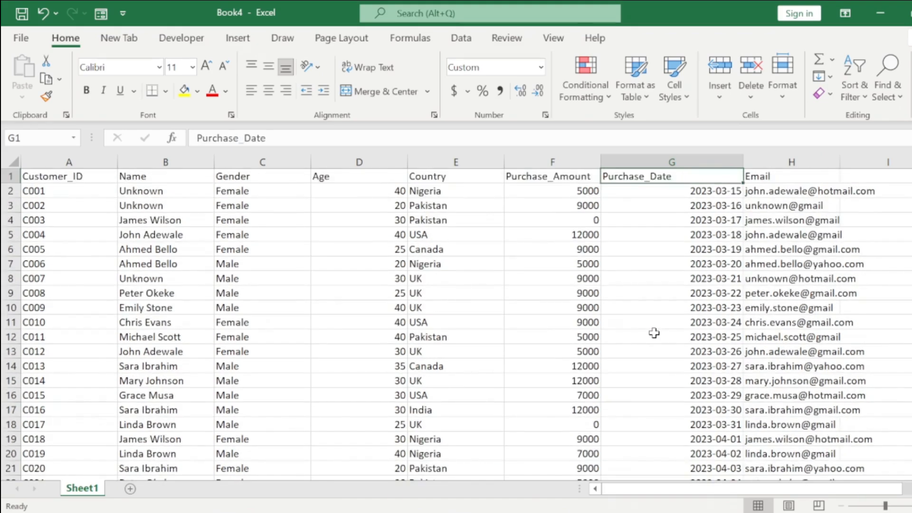
Undo the date format change on the Purchase_Date column
{"action": "key", "text": "ctrl+z"}
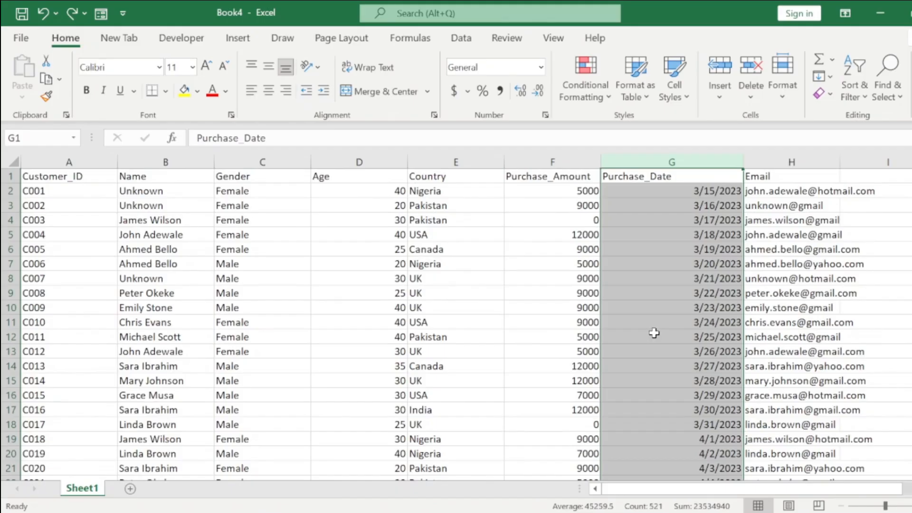
{"action": "left_click", "coordinate": [654, 333]}
{"action": "key", "text": "Right"}
{"action": "key", "text": "Left"}
{"action": "key", "text": "Left"}
{"action": "key", "text": "Left"}
{"action": "key", "text": "Right"}
{"action": "key", "text": "Right"}
{"action": "key", "text": "Right"}
{"action": "key", "text": "Left"}
{"action": "key", "text": "Home"}
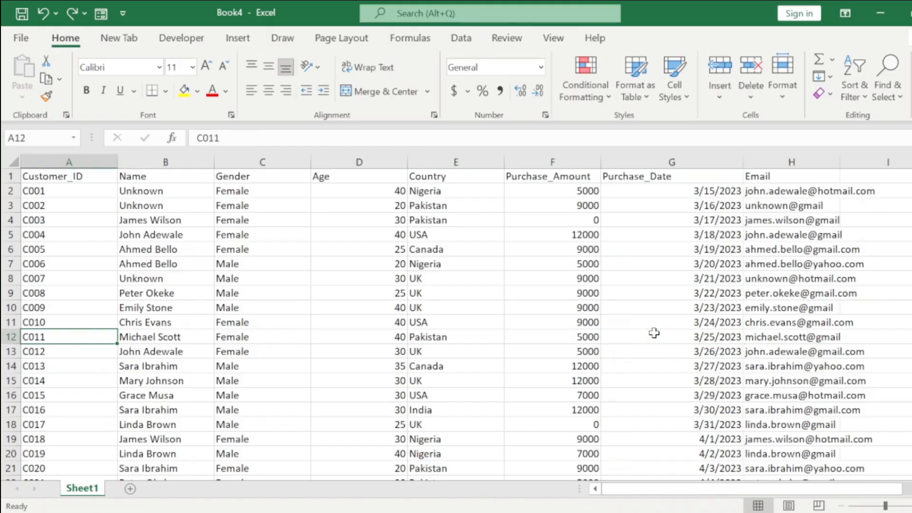
{"action": "key", "text": "Up"}
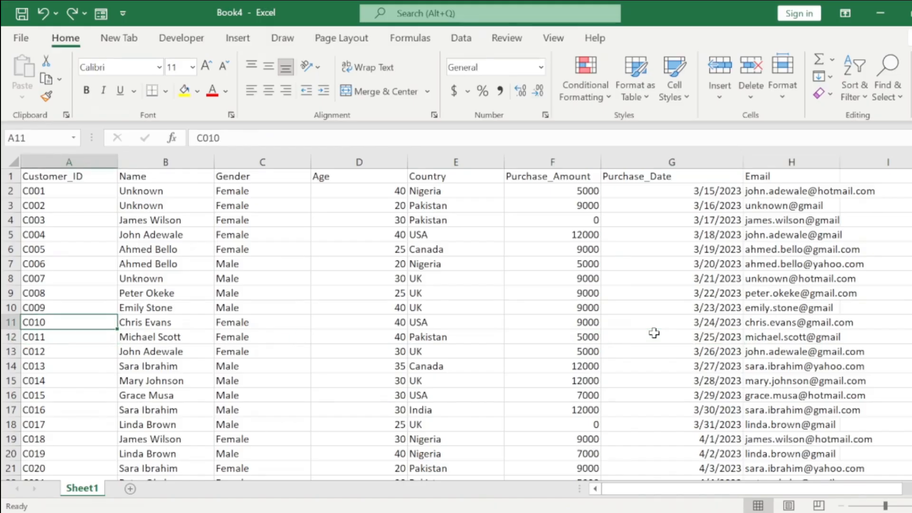
{"action": "key", "text": "ctrl+Up"}
Review row 4 from Purchase_Amount to Email and back to Customer_ID, finishing at the Customer_ID header
{"action": "left_click", "coordinate": [527, 220]}
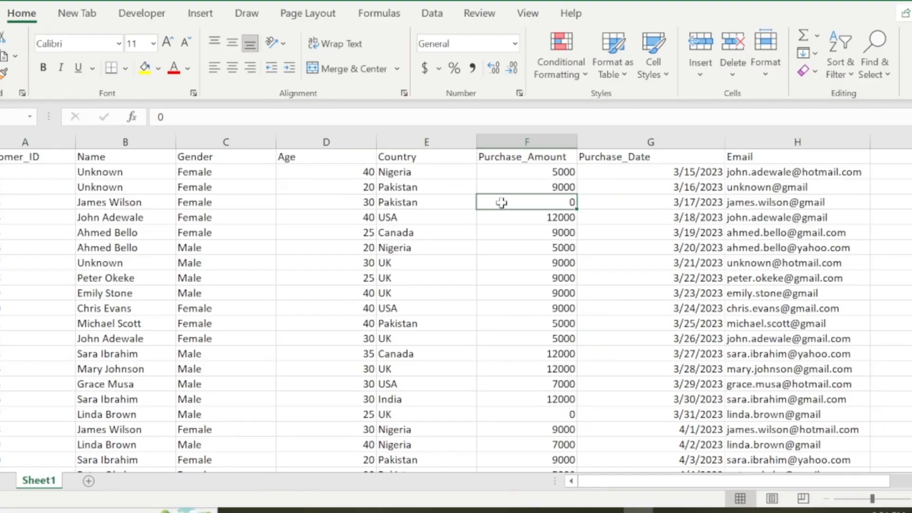
{"action": "key", "text": "Right"}
{"action": "key", "text": "Right"}
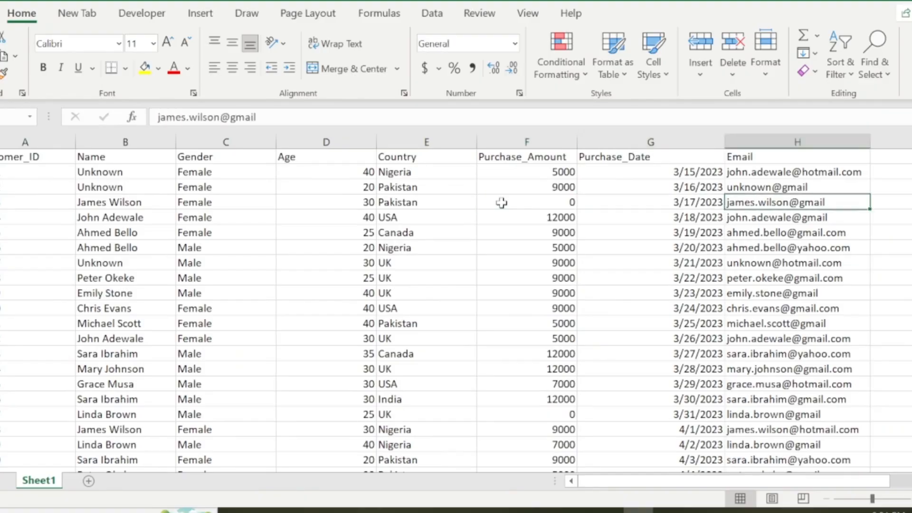
{"action": "key", "text": "Left"}
{"action": "key", "text": "Left"}
{"action": "key", "text": "Left"}
{"action": "key", "text": "Left"}
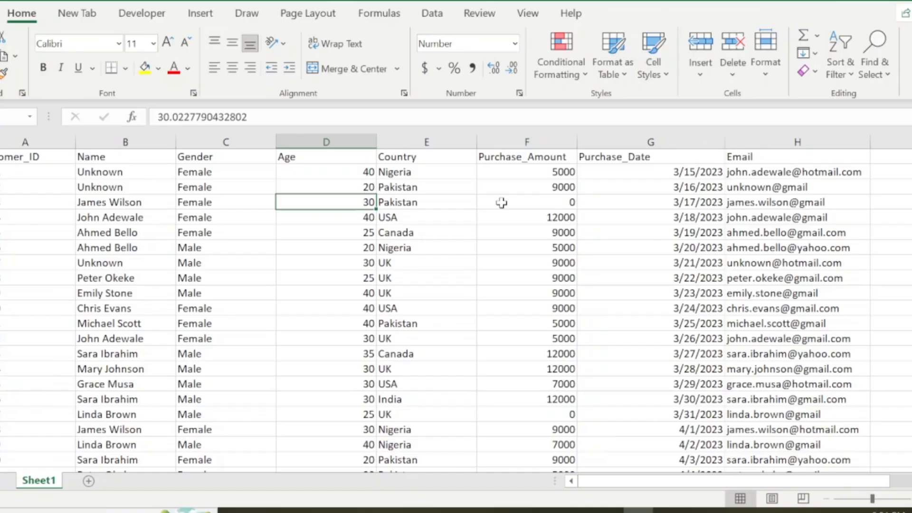
{"action": "key", "text": "Left"}
{"action": "key", "text": "Left"}
{"action": "key", "text": "Left"}
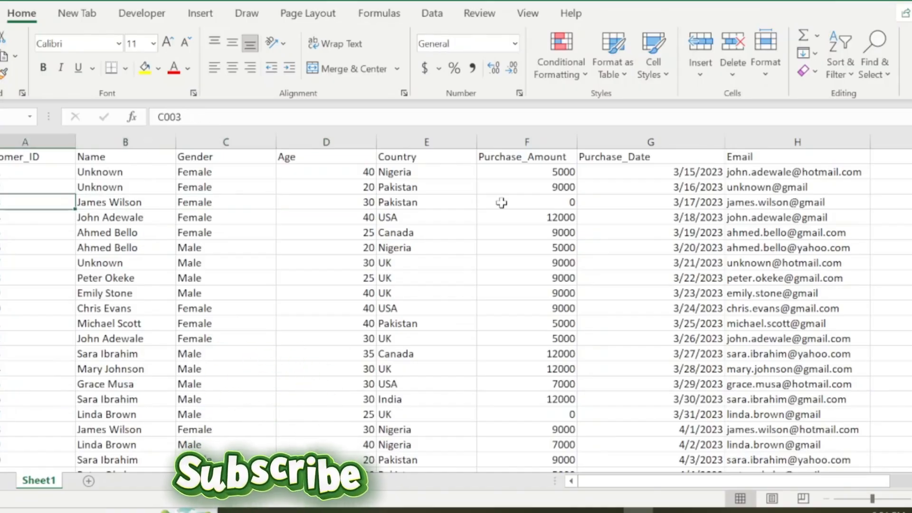
{"action": "key", "text": "Up"}
{"action": "key", "text": "Up"}
{"action": "key", "text": "Up"}
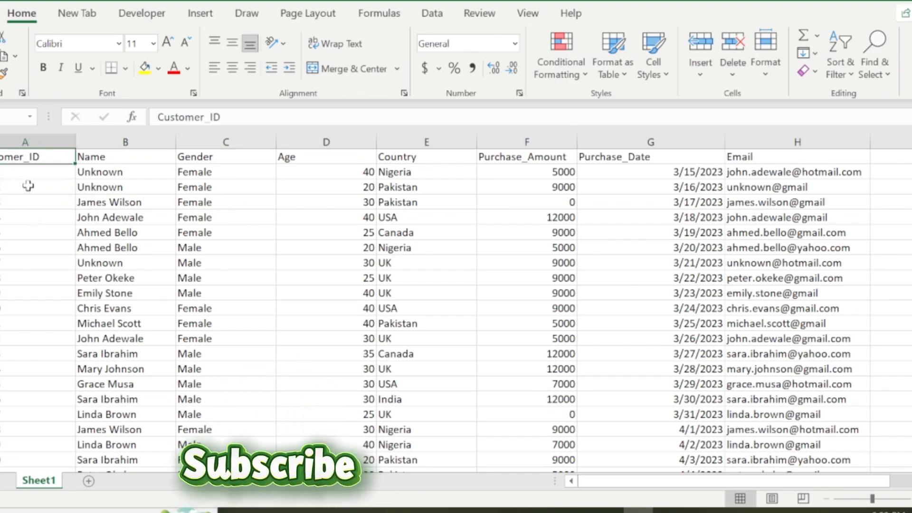
Review the cleaned Name and Gender columns, going through the Gender values from C2 to C8
{"action": "left_click", "coordinate": [116, 217]}
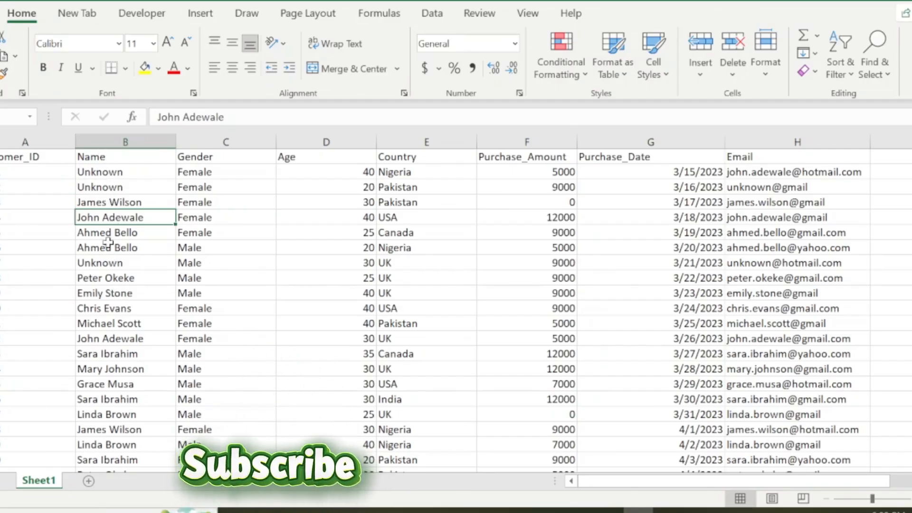
{"action": "left_click", "coordinate": [191, 172]}
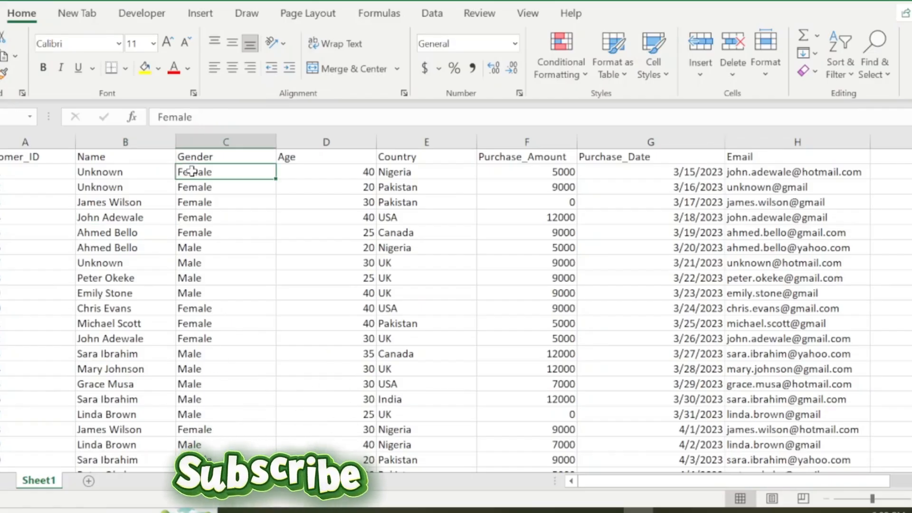
{"action": "key", "text": "Down"}
{"action": "key", "text": "Down"}
{"action": "key", "text": "Down"}
{"action": "key", "text": "Down"}
{"action": "key", "text": "Down"}
{"action": "key", "text": "Down"}
Inspect the cleaned Age values cell by cell in the first rows of column D
{"action": "key", "text": "Right"}
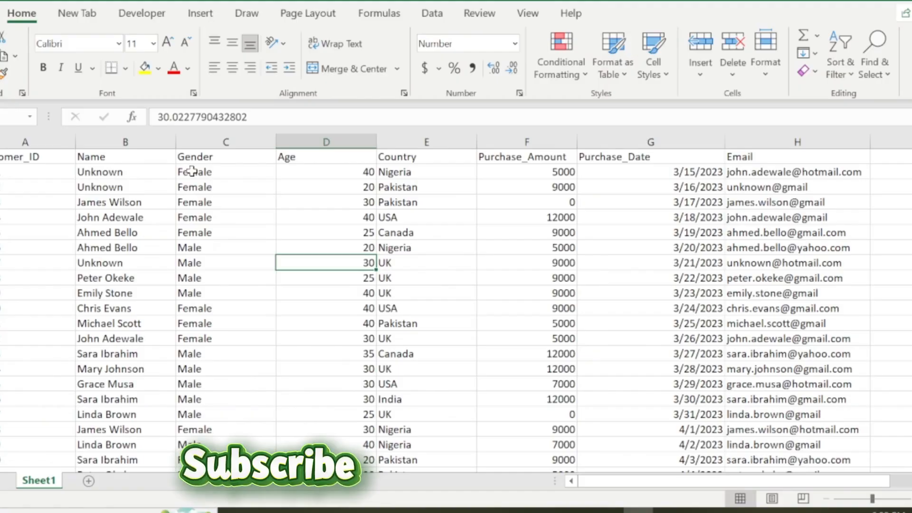
{"action": "key", "text": "Up"}
{"action": "key", "text": "Up"}
{"action": "key", "text": "Up"}
{"action": "key", "text": "Up"}
{"action": "key", "text": "Up"}
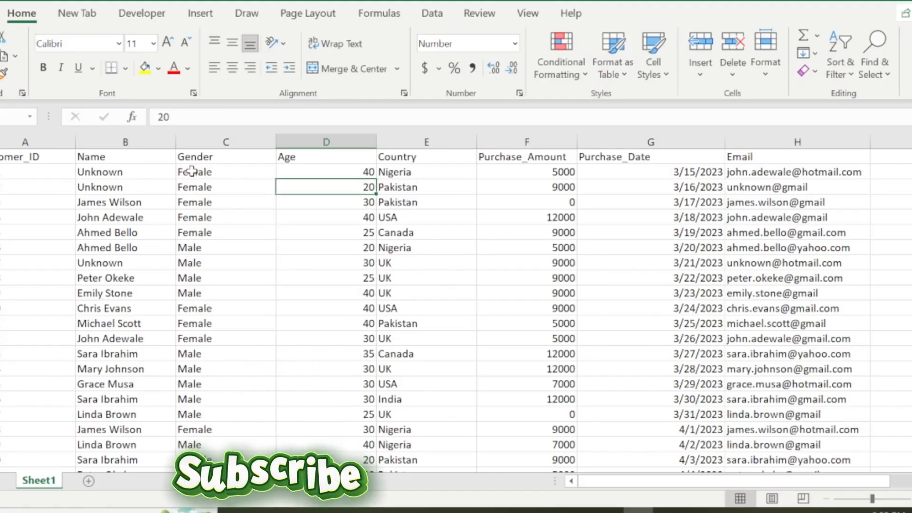
{"action": "key", "text": "Up"}
{"action": "key", "text": "Down"}
{"action": "key", "text": "Down"}
{"action": "key", "text": "Down"}
{"action": "key", "text": "Down"}
{"action": "key", "text": "Down"}
{"action": "key", "text": "Down"}
{"action": "key", "text": "Down"}
{"action": "key", "text": "Down"}
{"action": "key", "text": "Down"}
{"action": "key", "text": "Up"}
{"action": "key", "text": "Up"}
{"action": "key", "text": "Up"}
{"action": "key", "text": "Up"}
Review the Country and Purchase_Amount columns, checking Purchase_Amount down to its last record and back to its header
{"action": "key", "text": "Right"}
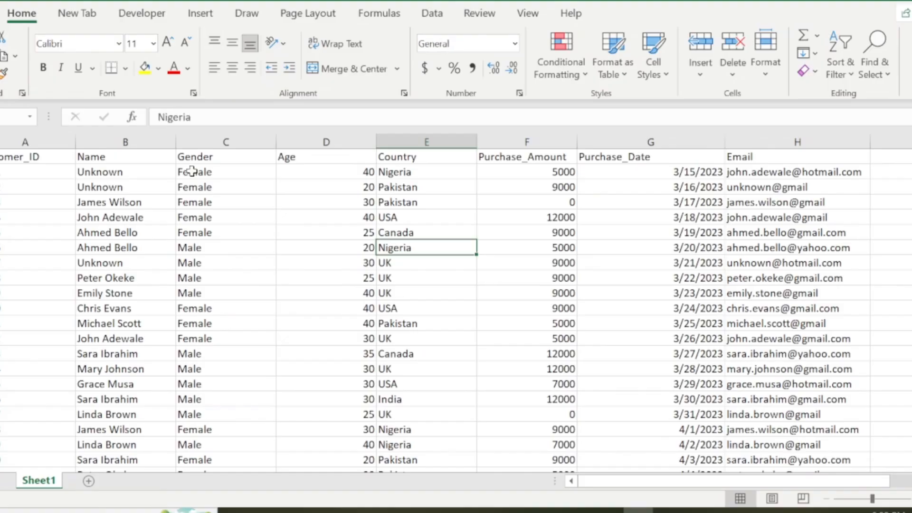
{"action": "key", "text": "Right"}
{"action": "key", "text": "Right"}
{"action": "key", "text": "Left"}
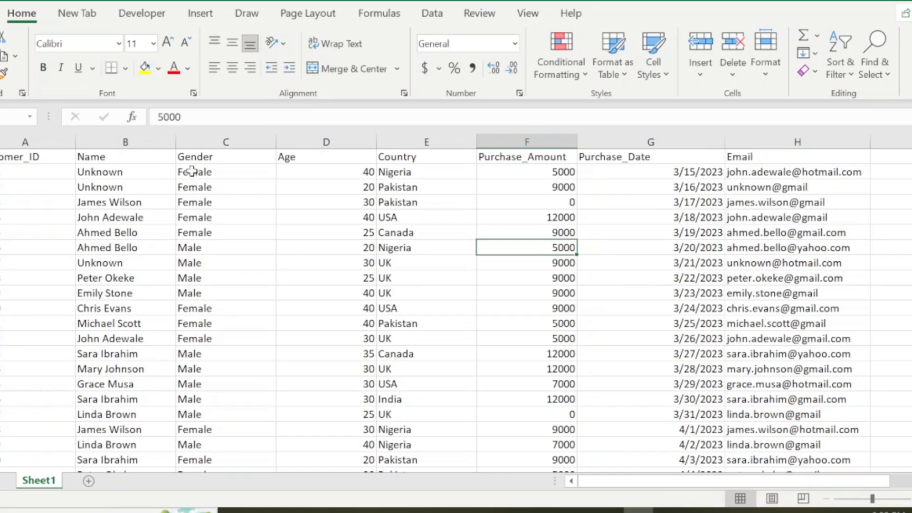
{"action": "key", "text": "ctrl+Down"}
{"action": "key", "text": "ctrl+Up"}
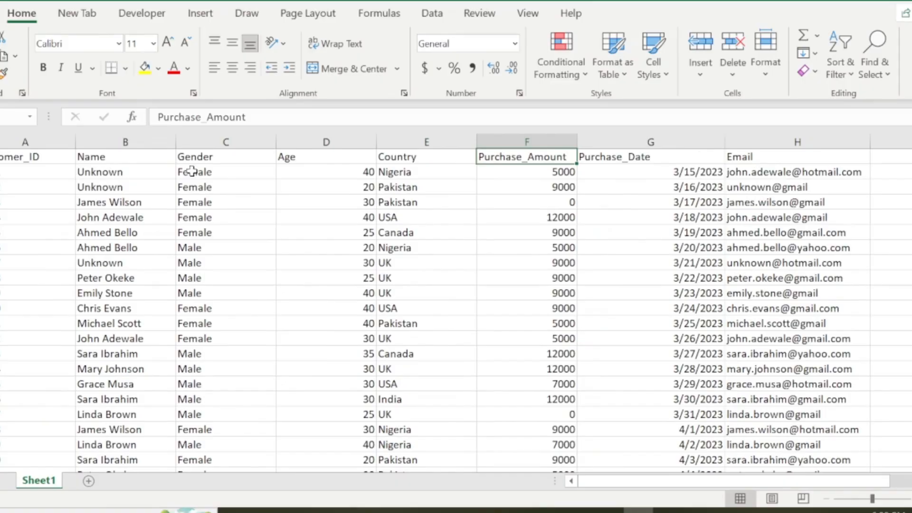
Review the Purchase_Date and Email headers and check the first Purchase_Date record in G2
{"action": "key", "text": "Right"}
{"action": "key", "text": "Right"}
{"action": "key", "text": "Right"}
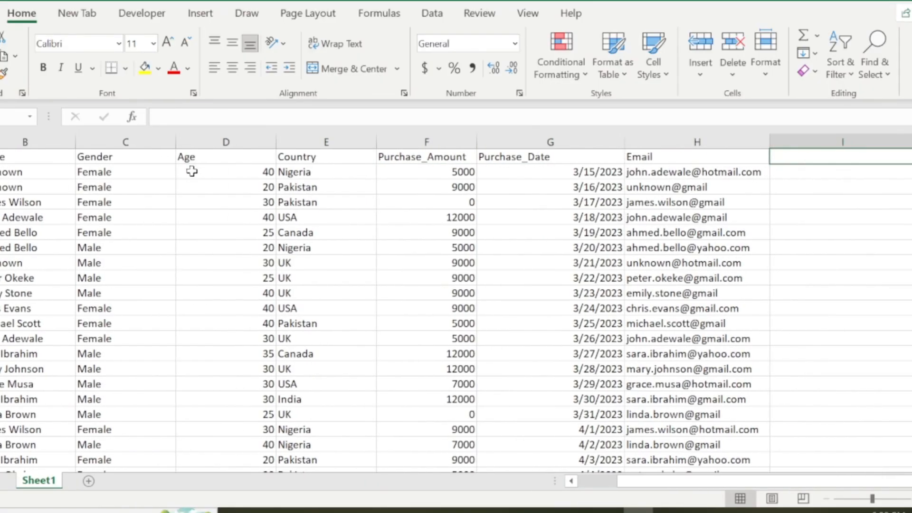
{"action": "key", "text": "Left"}
{"action": "key", "text": "Left"}
{"action": "key", "text": "Down"}
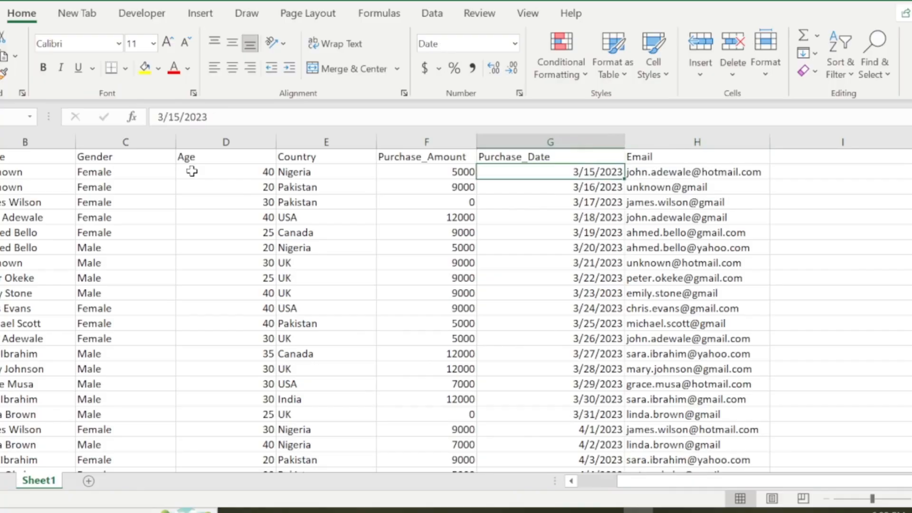
Start an email-checking formula in I2, beside the first Email record, with =IF(ISNUMBER(SEARCH(
{"action": "key", "text": "Right"}
{"action": "scroll", "coordinate": [191, 171], "scroll_direction": "right", "scroll_amount": 1}
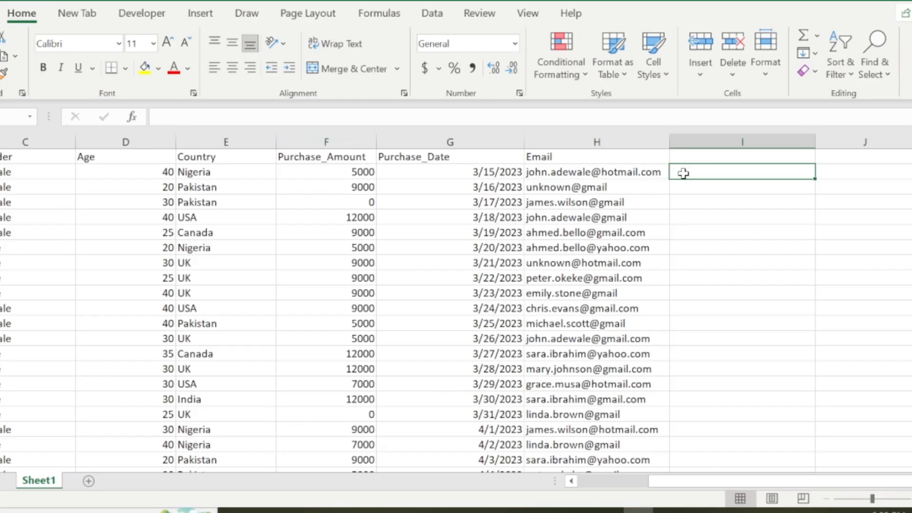
{"action": "type", "text": "="}
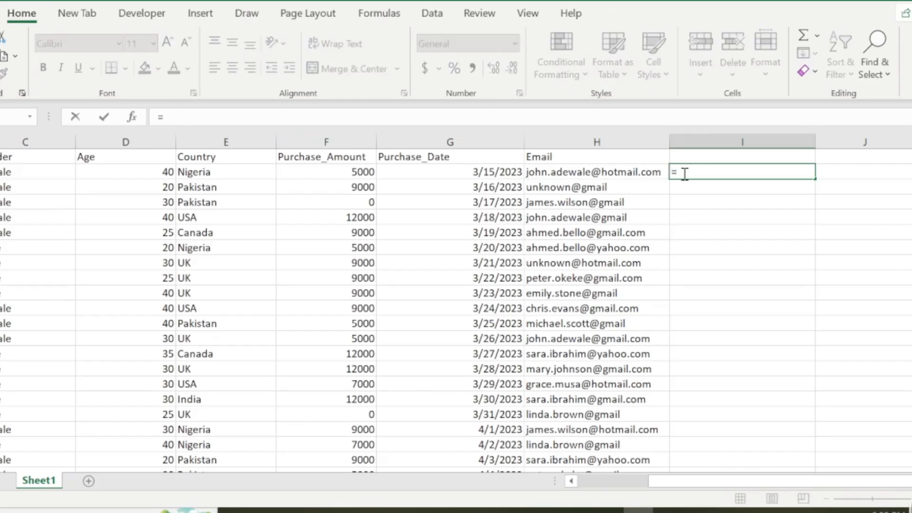
{"action": "type", "text": "if"}
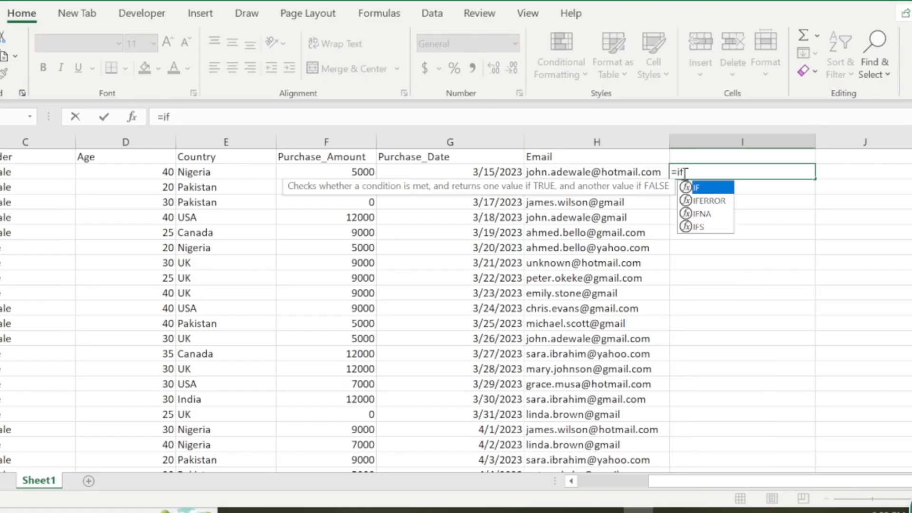
{"action": "key", "text": "Tab"}
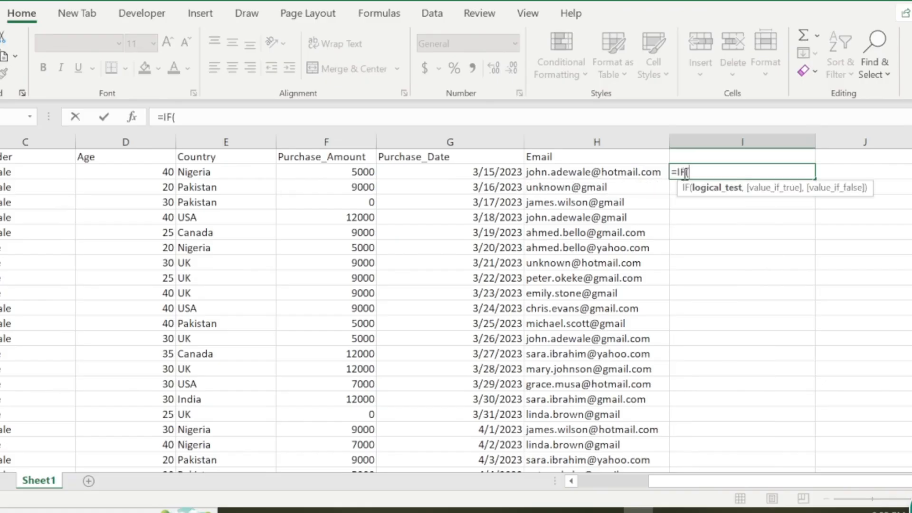
{"action": "type", "text": "i"}
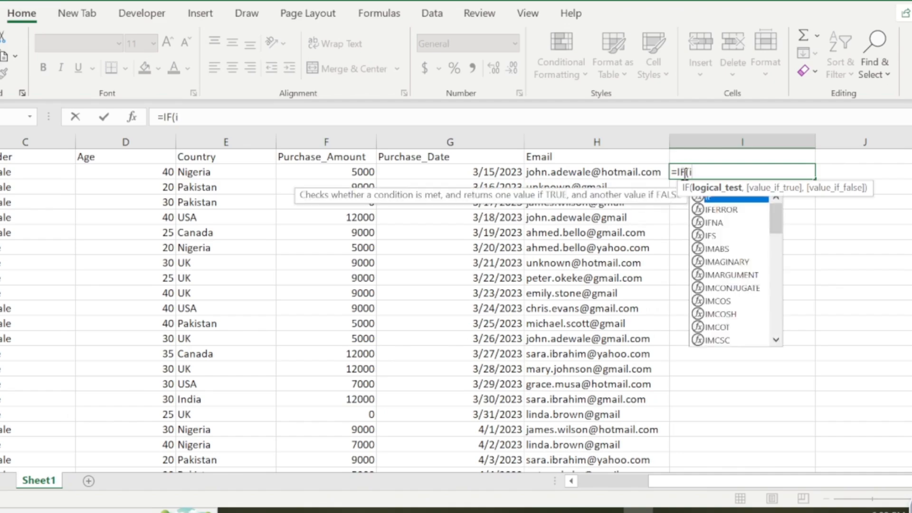
{"action": "type", "text": "sn"}
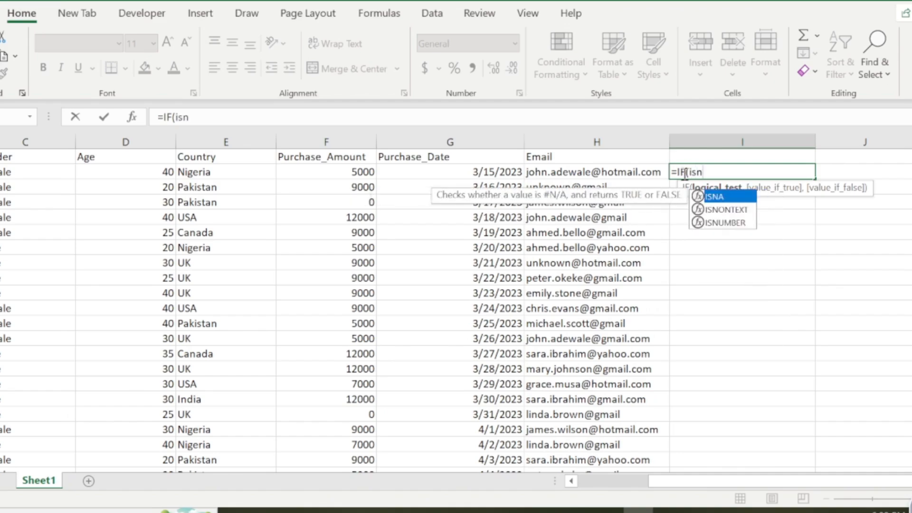
{"action": "key", "text": "Down"}
{"action": "key", "text": "Down"}
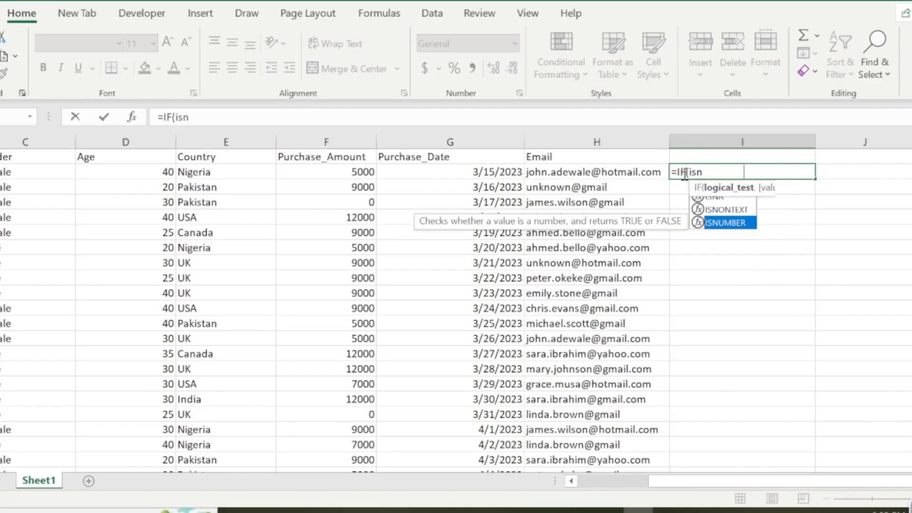
{"action": "key", "text": "Tab"}
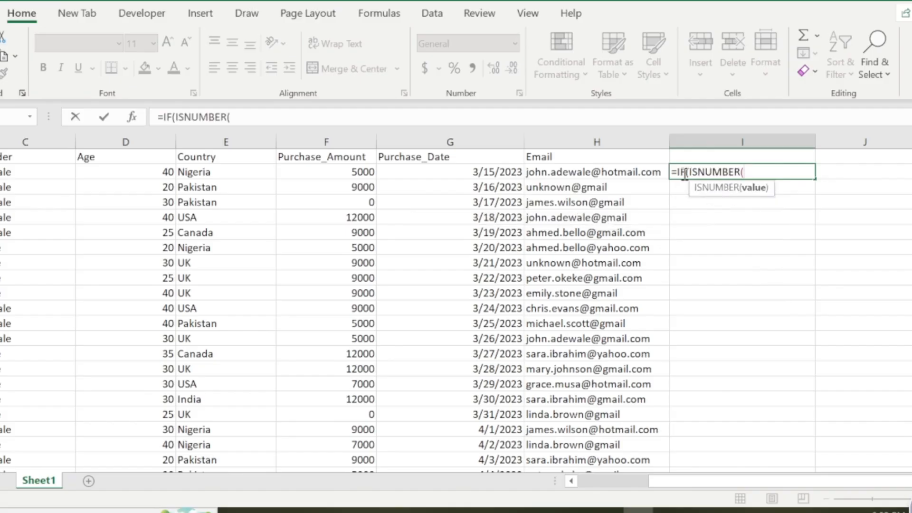
{"action": "type", "text": "se"}
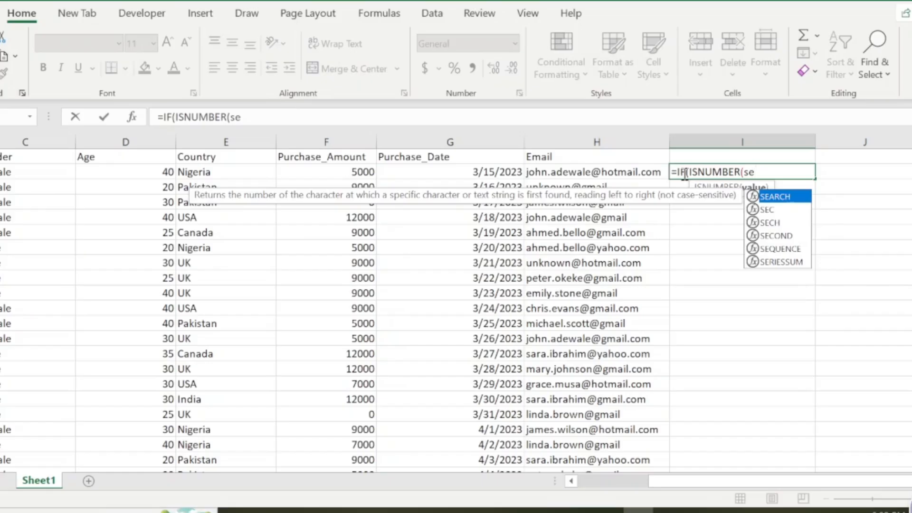
{"action": "key", "text": "Tab"}
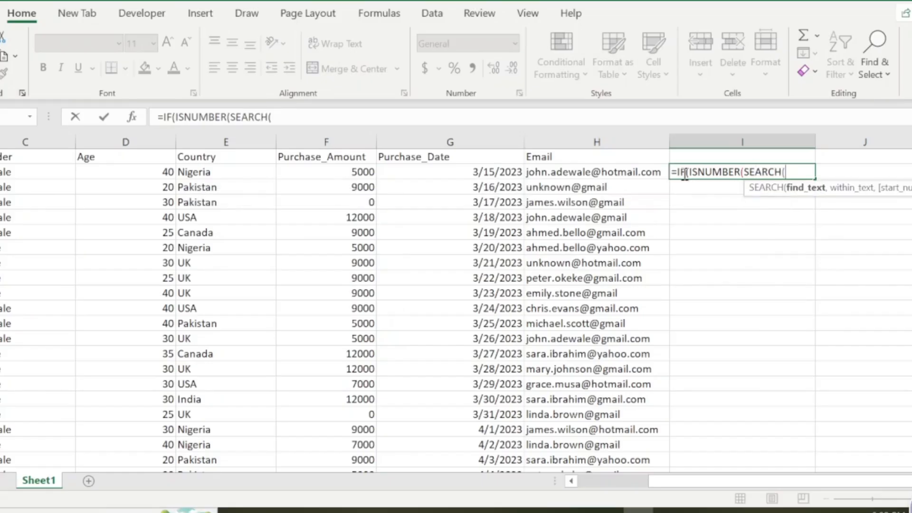
{"action": "left_click", "coordinate": [612, 171]}
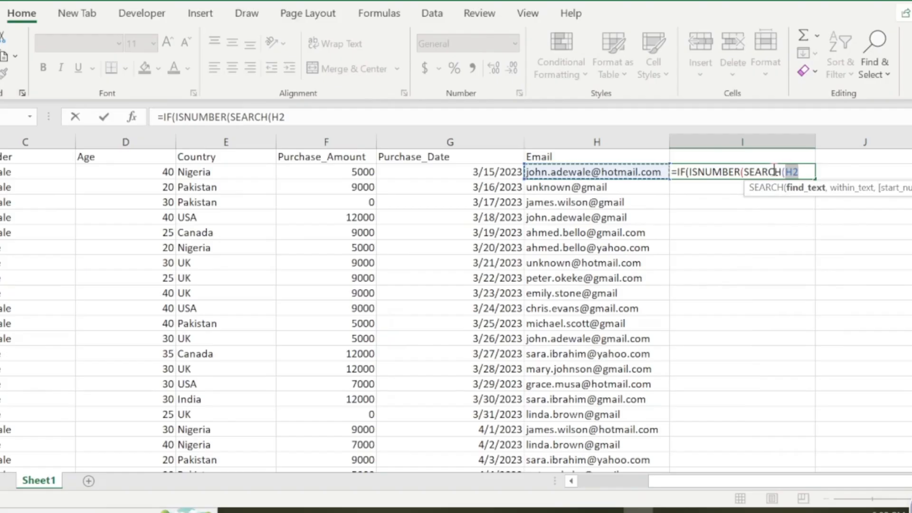
{"action": "key", "text": "BackSpace"}
{"action": "key", "text": "BackSpace"}
Make the search look for "@" within H2 and close the SEARCH and ISNUMBER functions
{"action": "type", "text": "\""}
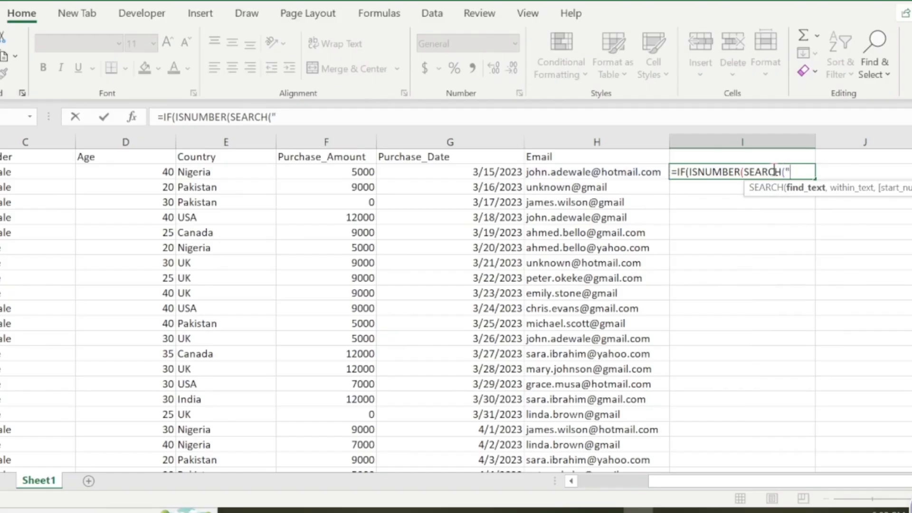
{"action": "type", "text": "#"}
{"action": "key", "text": "BackSpace"}
{"action": "type", "text": "@\","}
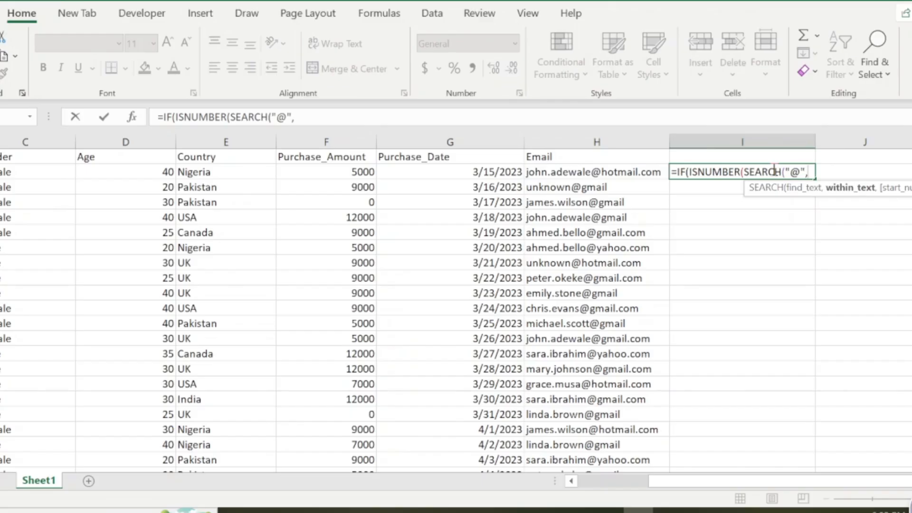
{"action": "left_click", "coordinate": [646, 171]}
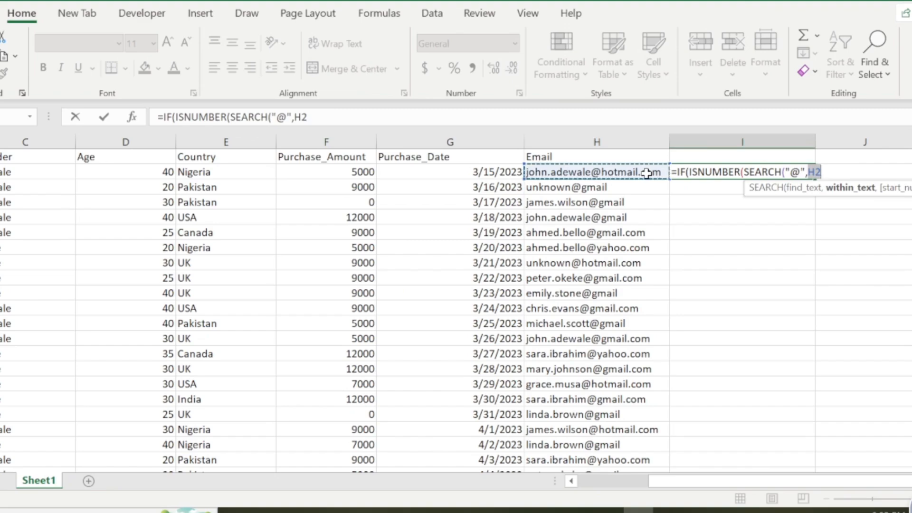
{"action": "type", "text": "))"}
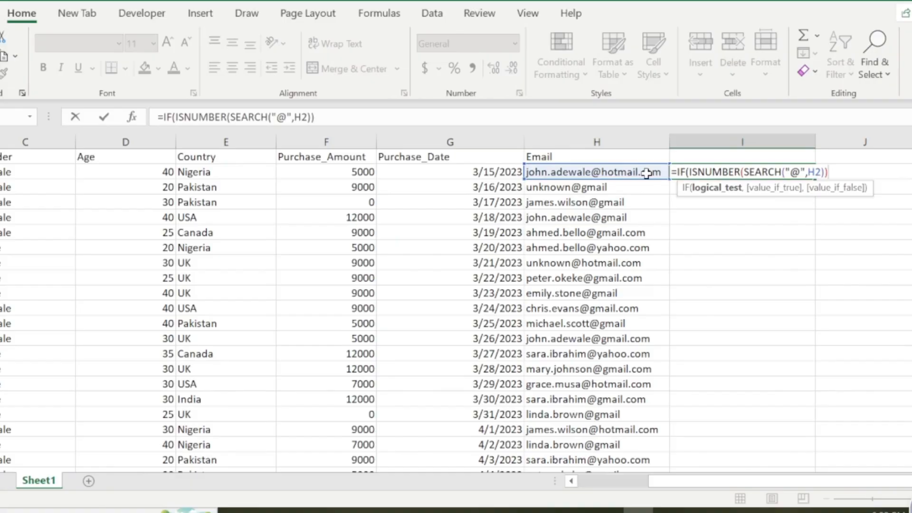
Nest a second test as the value if true in the I2 formula, beginning IF(ISNUMBER(SEARCH(
{"action": "left_click", "coordinate": [344, 120]}
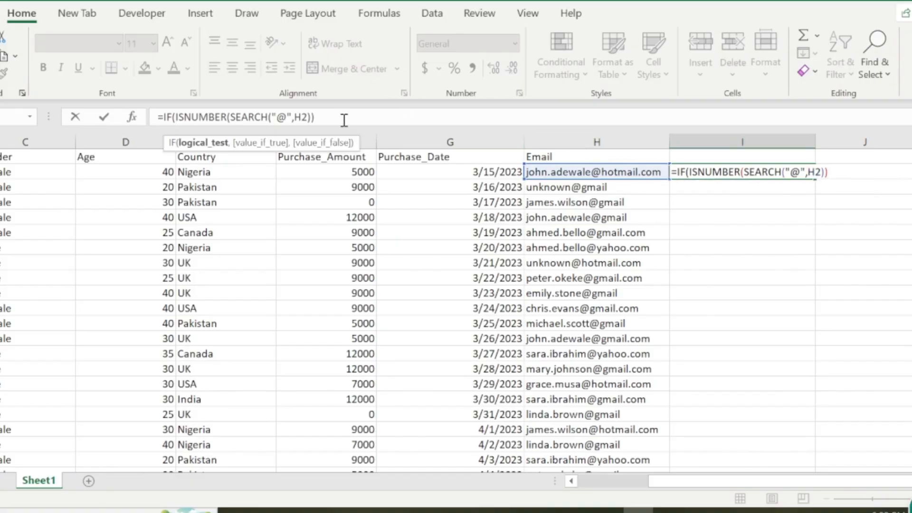
{"action": "type", "text": ","}
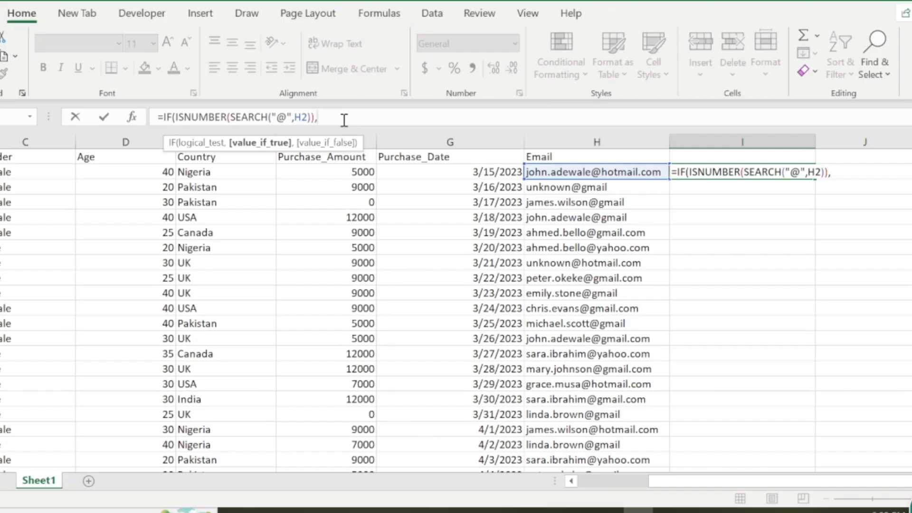
{"action": "type", "text": "if"}
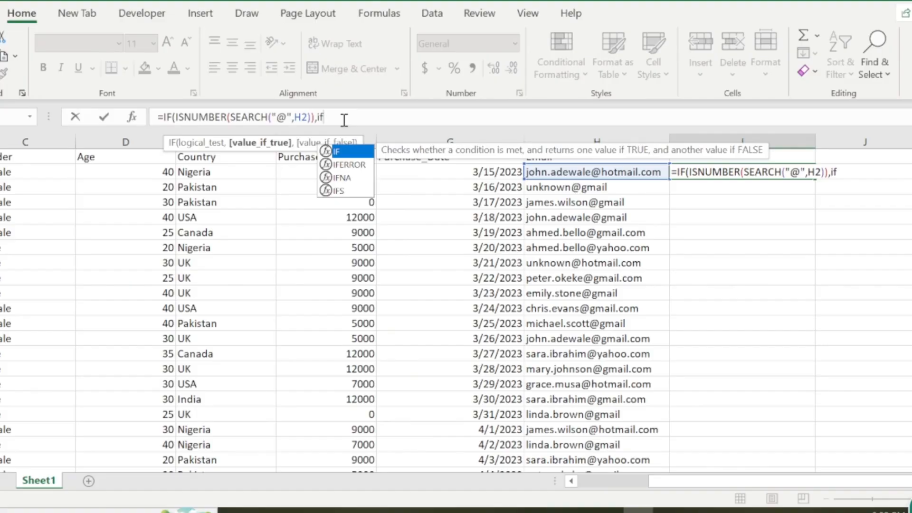
{"action": "key", "text": "Tab"}
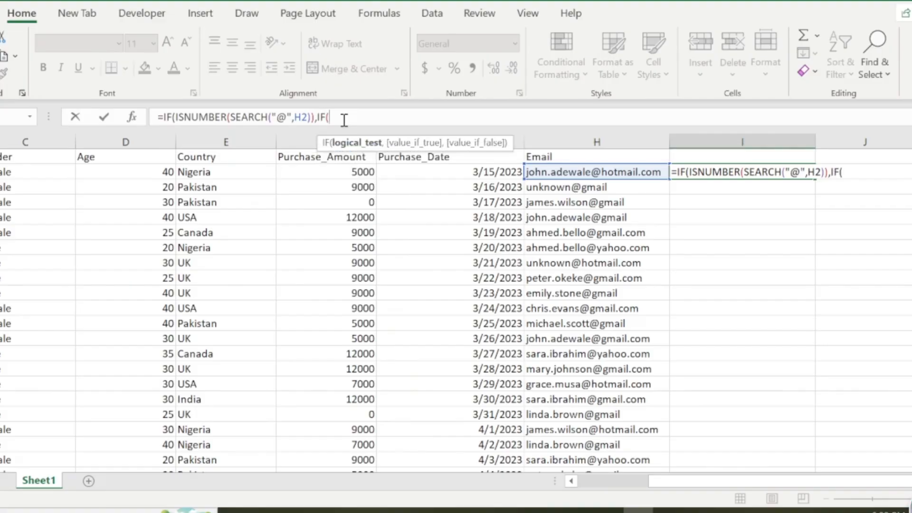
{"action": "type", "text": "is"}
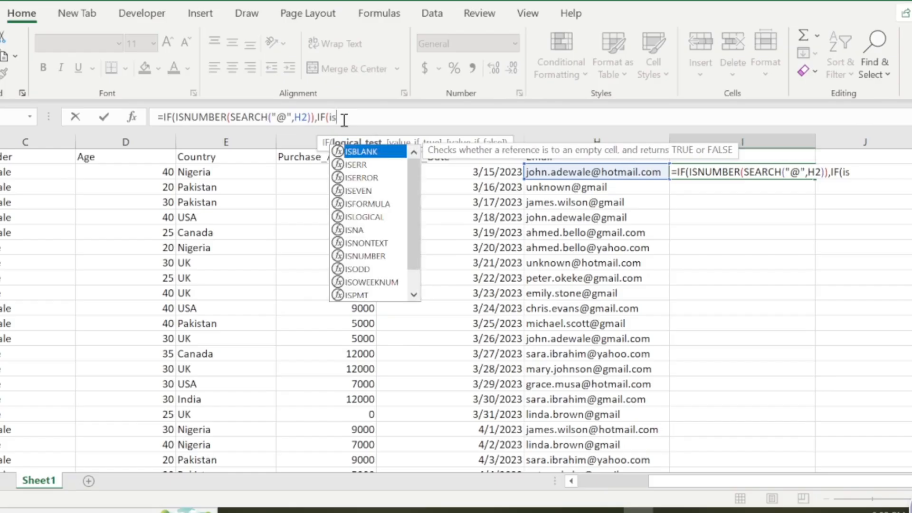
{"action": "type", "text": "n"}
{"action": "key", "text": "Down"}
{"action": "key", "text": "Down"}
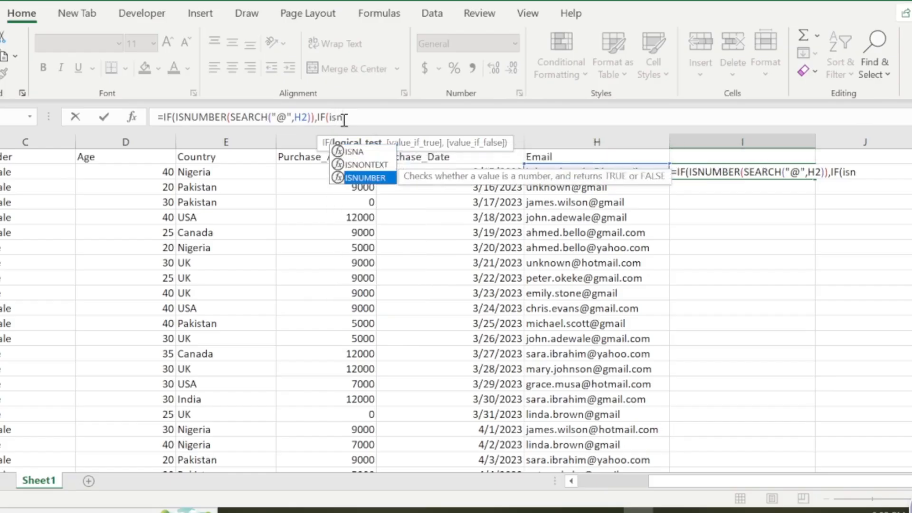
{"action": "key", "text": "Tab"}
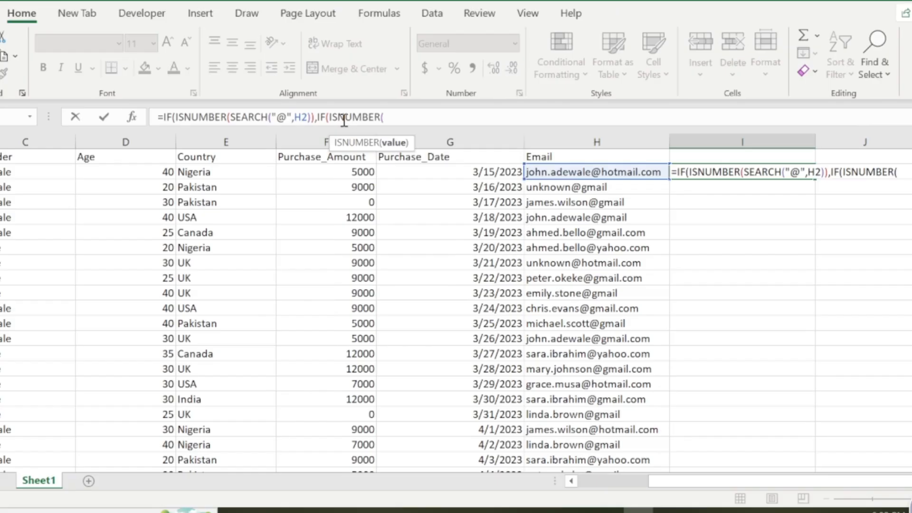
{"action": "type", "text": "se"}
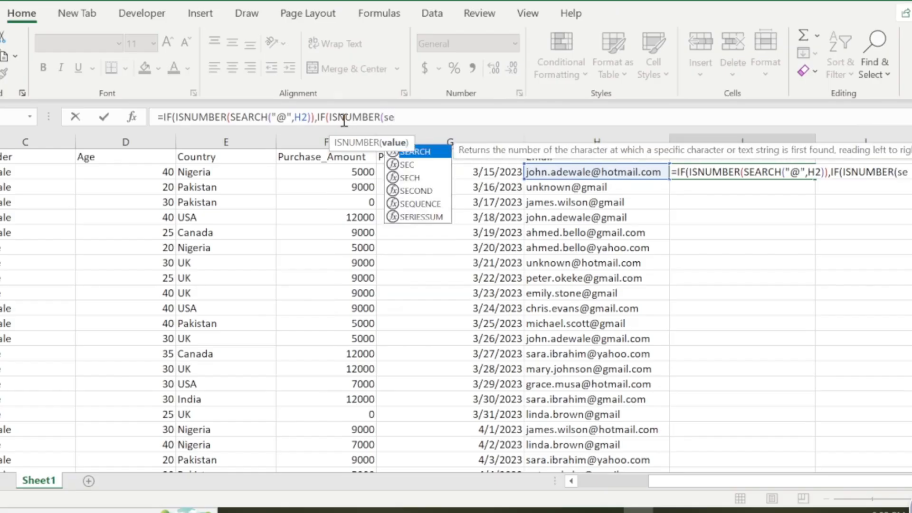
{"action": "type", "text": "a"}
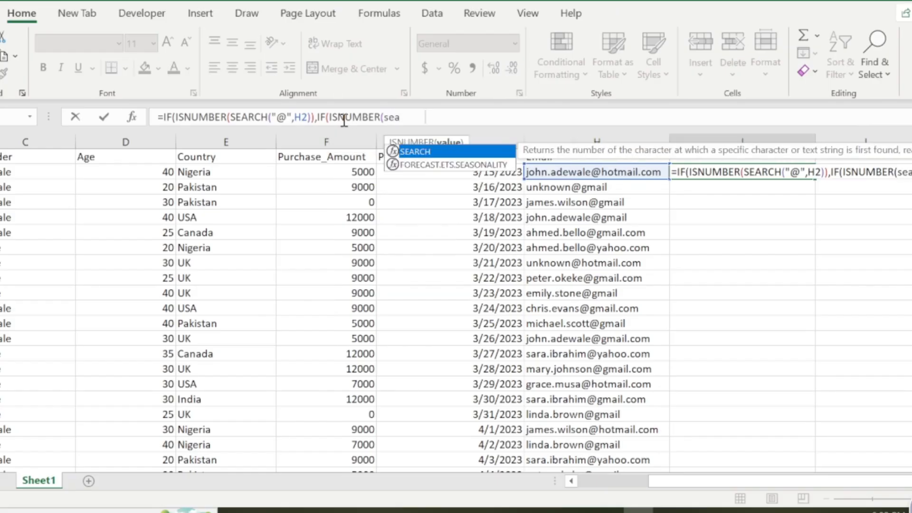
{"action": "key", "text": "Tab"}
Complete the nested test so it searches for "." within RIGHT(H2,4), closing its SEARCH and ISNUMBER functions
{"action": "type", "text": "\".\",rig"}
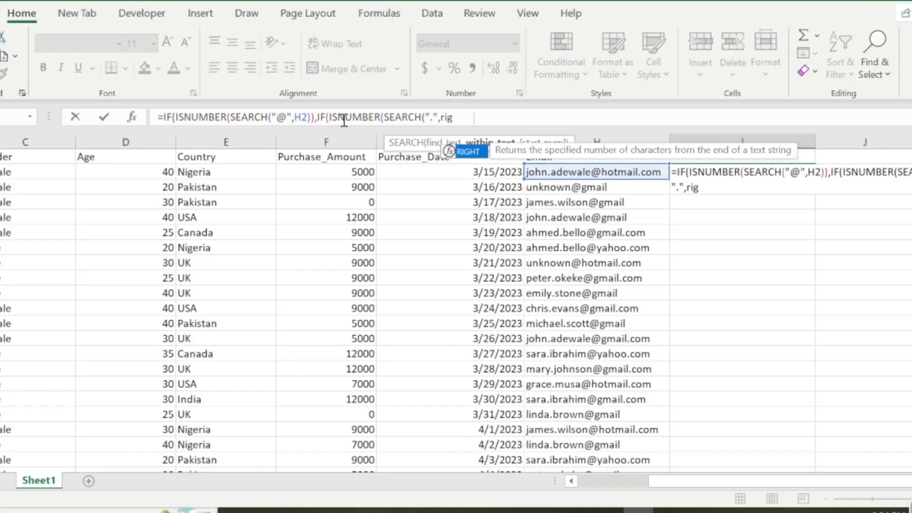
{"action": "key", "text": "Tab"}
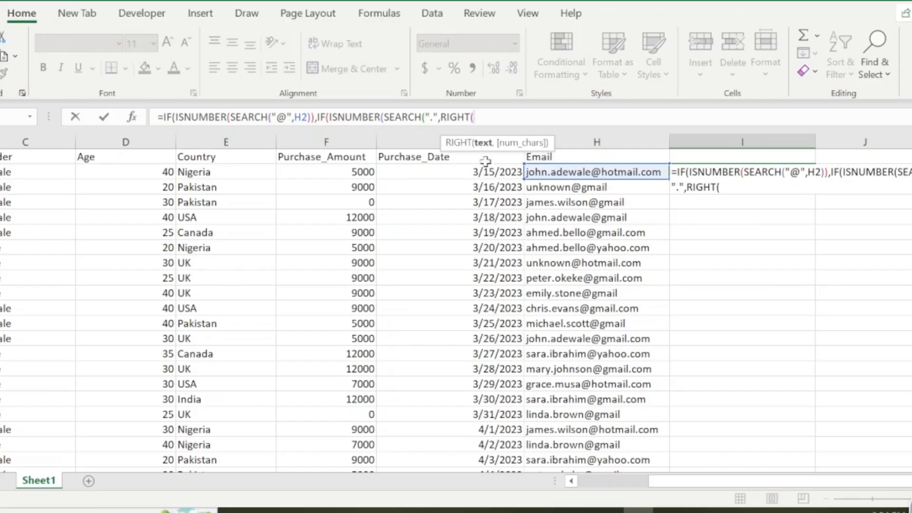
{"action": "left_click", "coordinate": [547, 172]}
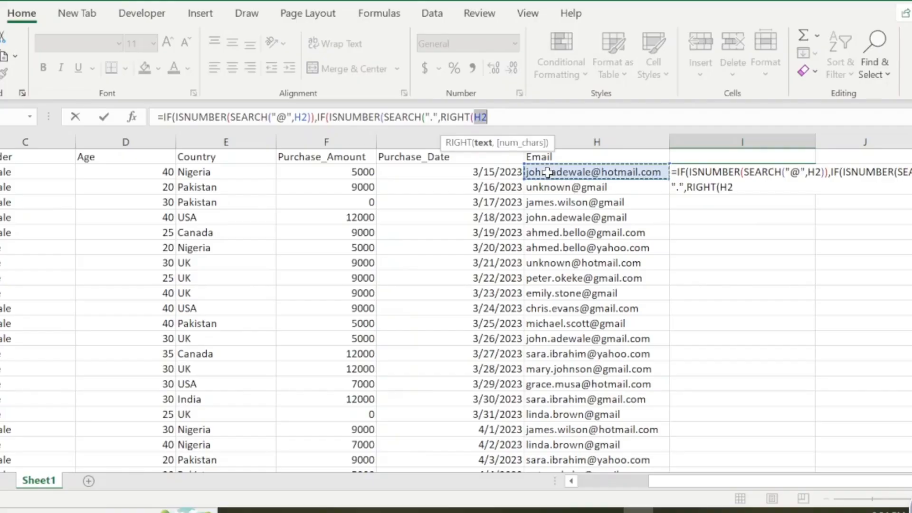
{"action": "left_click", "coordinate": [501, 112]}
{"action": "type", "text": ","}
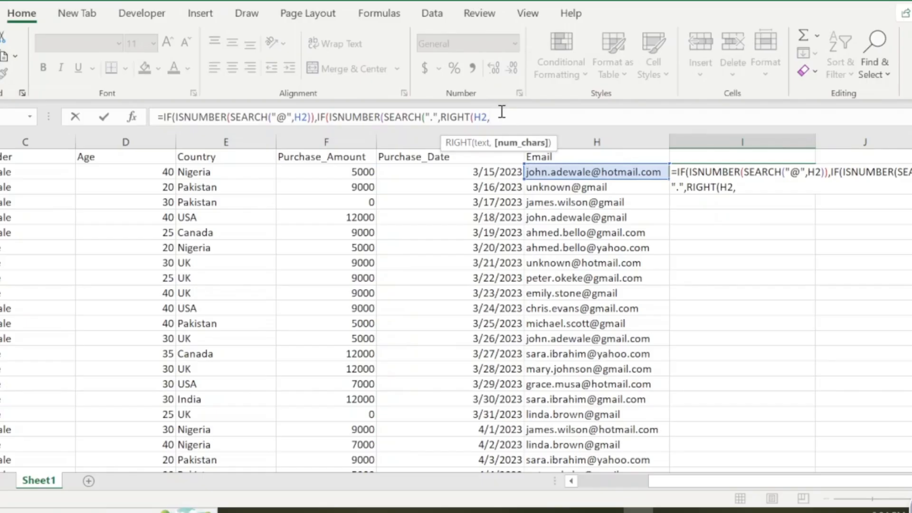
{"action": "type", "text": "4)"}
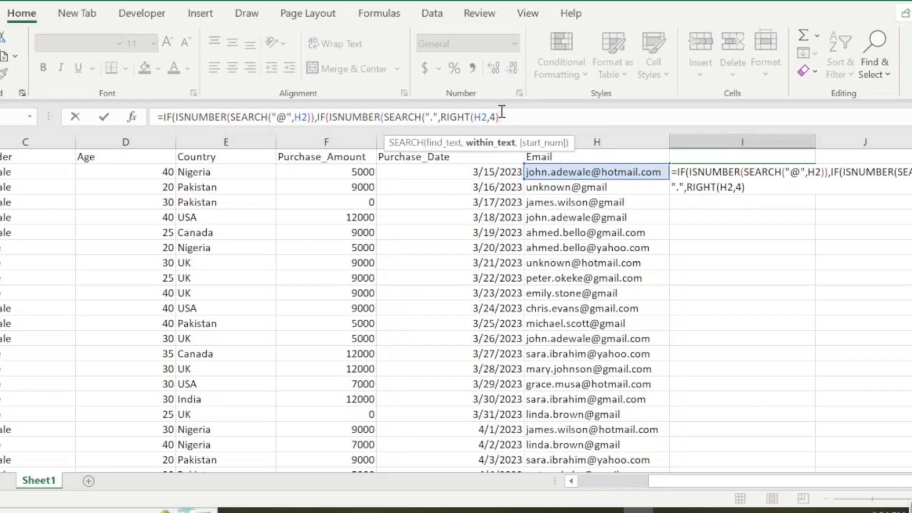
{"action": "type", "text": "))"}
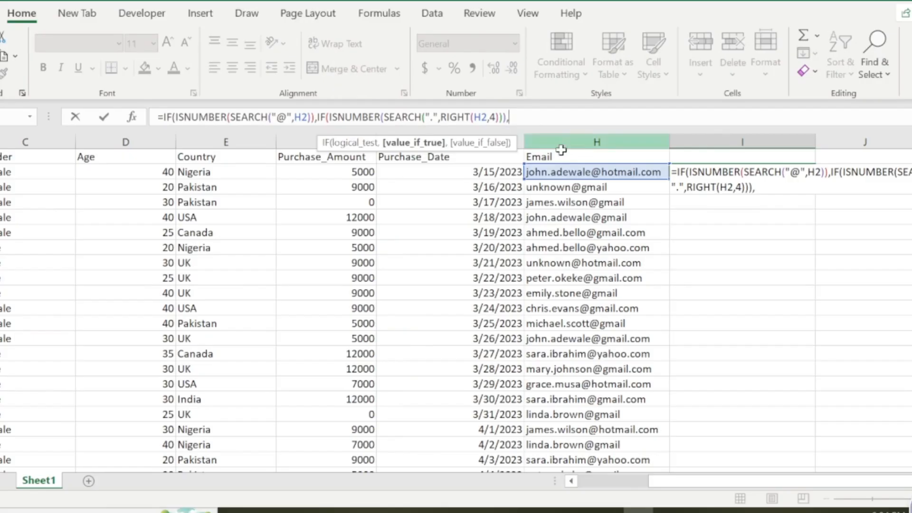
Finish the nested IF in I2 so it returns H2 if true, otherwise H2&".com", and close it
{"action": "type", "text": ","}
{"action": "left_click", "coordinate": [575, 171]}
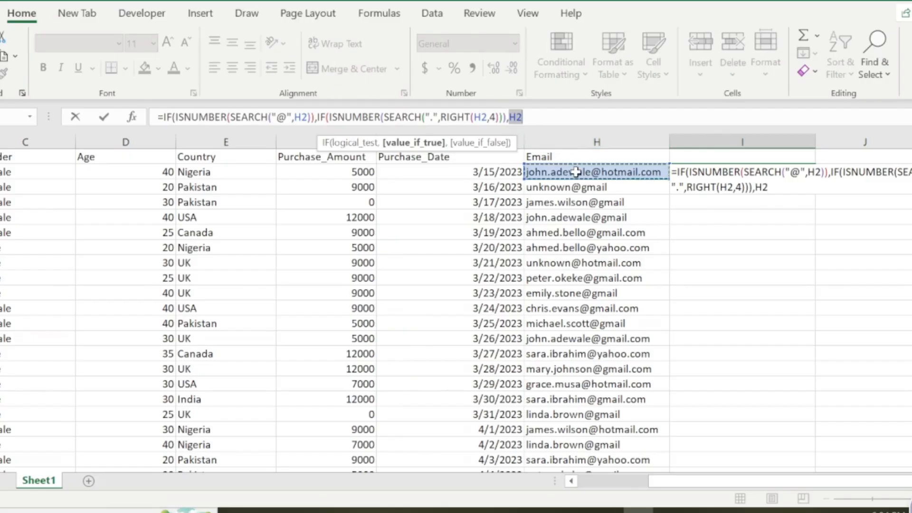
{"action": "type", "text": ","}
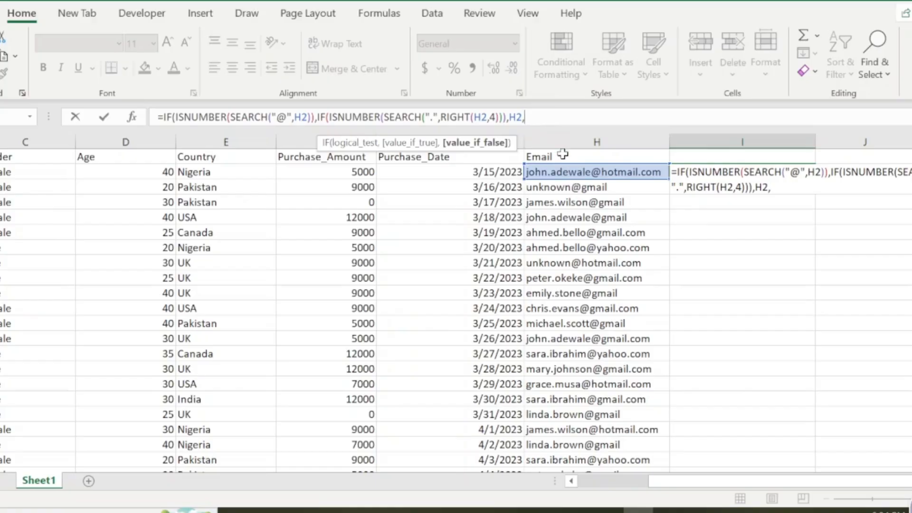
{"action": "left_click", "coordinate": [567, 172]}
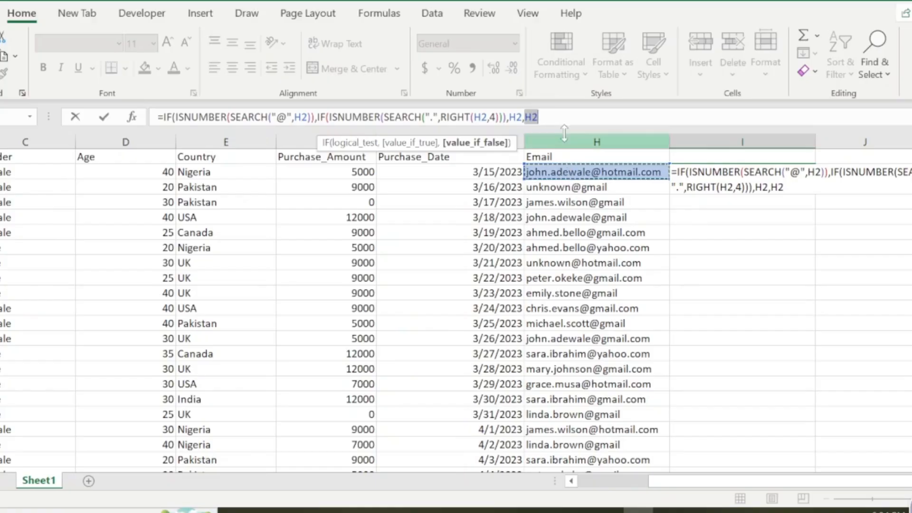
{"action": "left_click", "coordinate": [556, 118]}
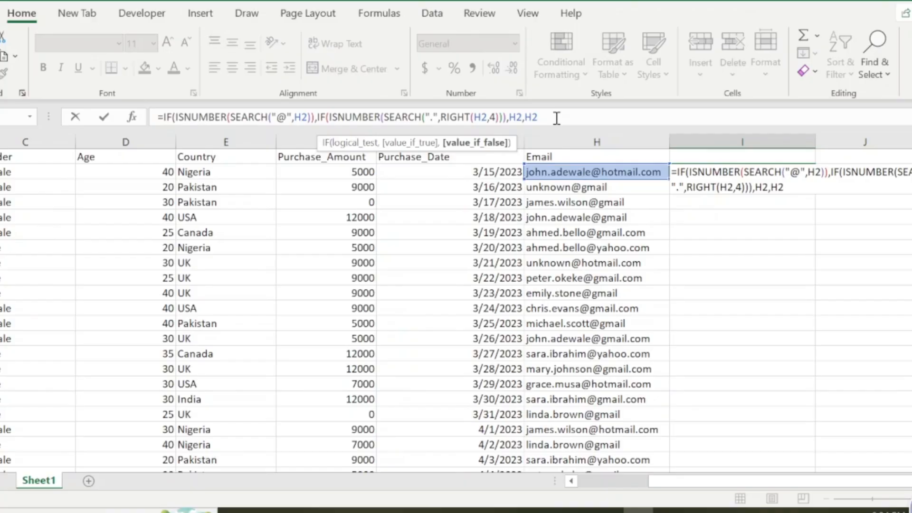
{"action": "type", "text": "&\".com\")"}
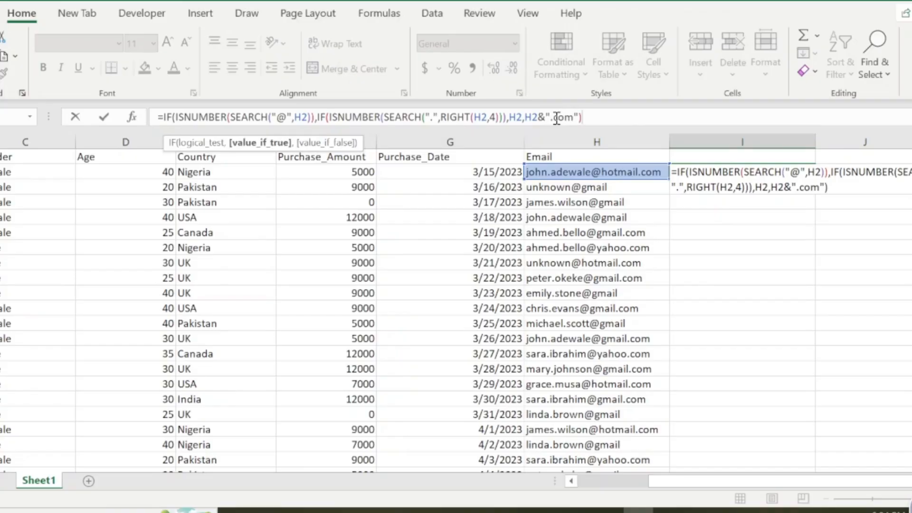
Set the outer IF's value if false to "Invalid", close the function and enter the formula in I2
{"action": "type", "text": ","}
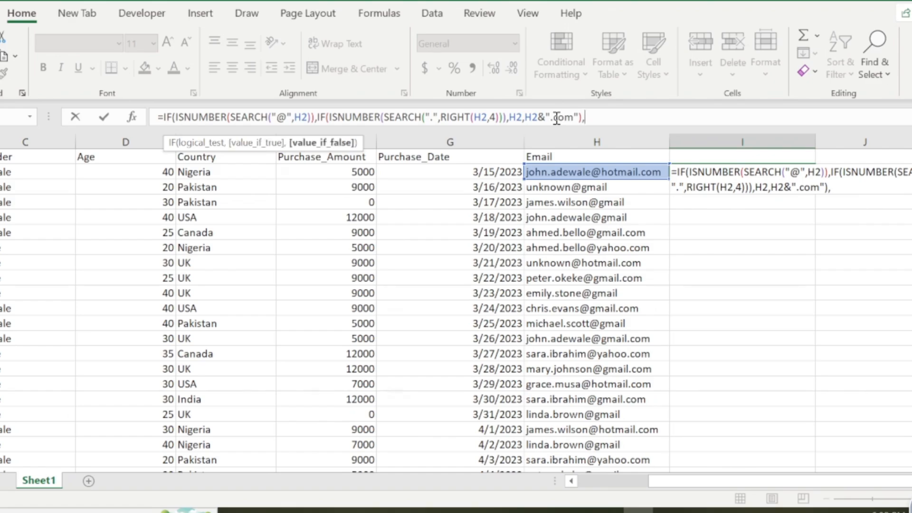
{"action": "type", "text": "\"Invalid"}
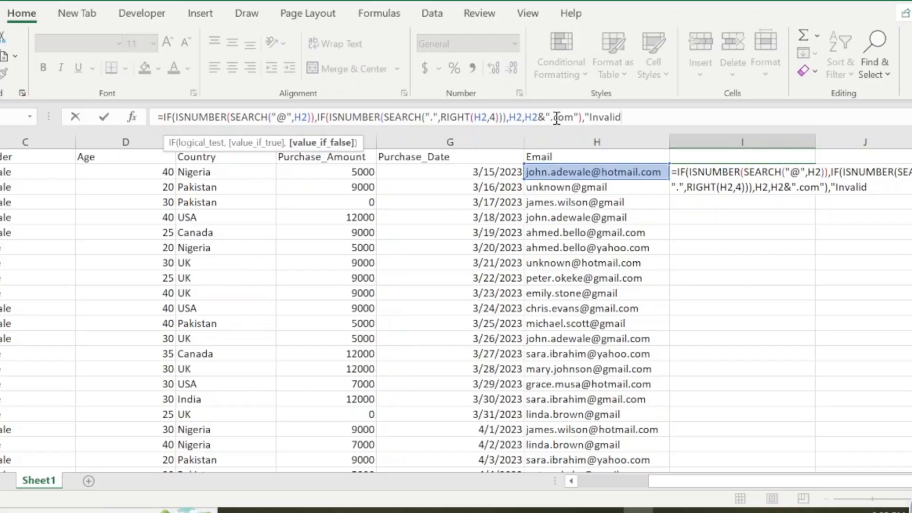
{"action": "type", "text": "\")"}
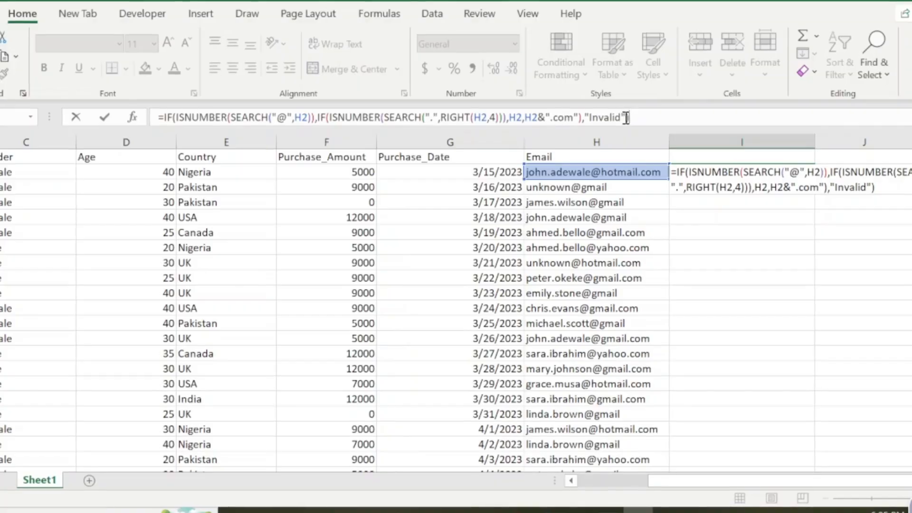
{"action": "key", "text": "Return"}
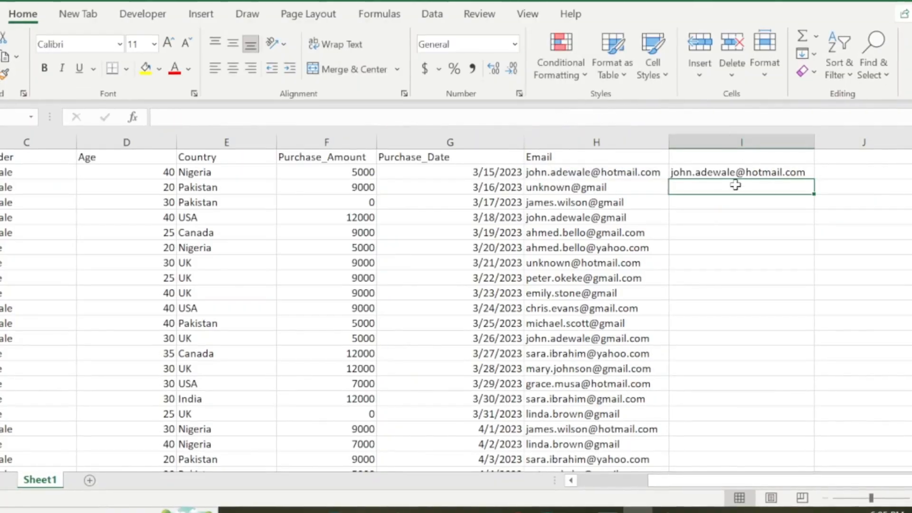
Compare the I2 result with the Email column, checking entries from the first to the last records for missing domain endings
{"action": "left_click", "coordinate": [678, 174]}
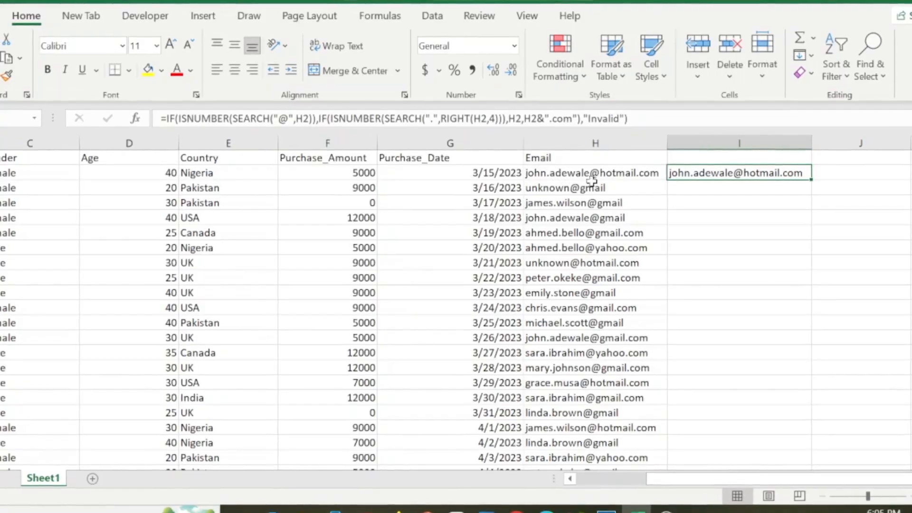
{"action": "left_click", "coordinate": [613, 187]}
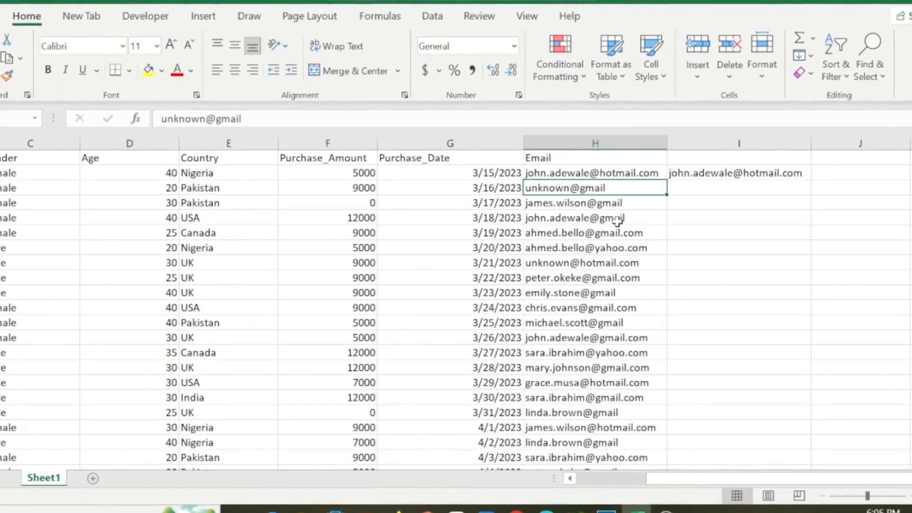
{"action": "left_click", "coordinate": [631, 220]}
{"action": "left_click", "coordinate": [629, 293]}
{"action": "key", "text": "ctrl+Down"}
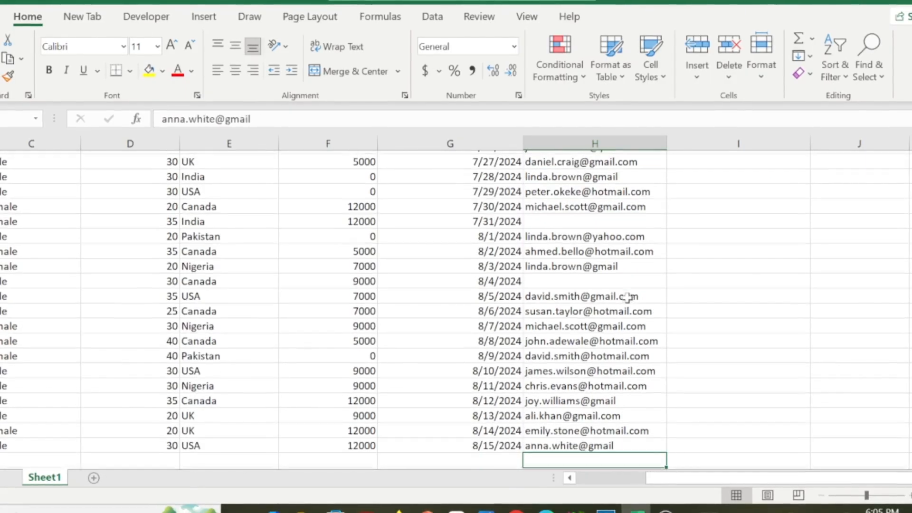
{"action": "key", "text": "Up"}
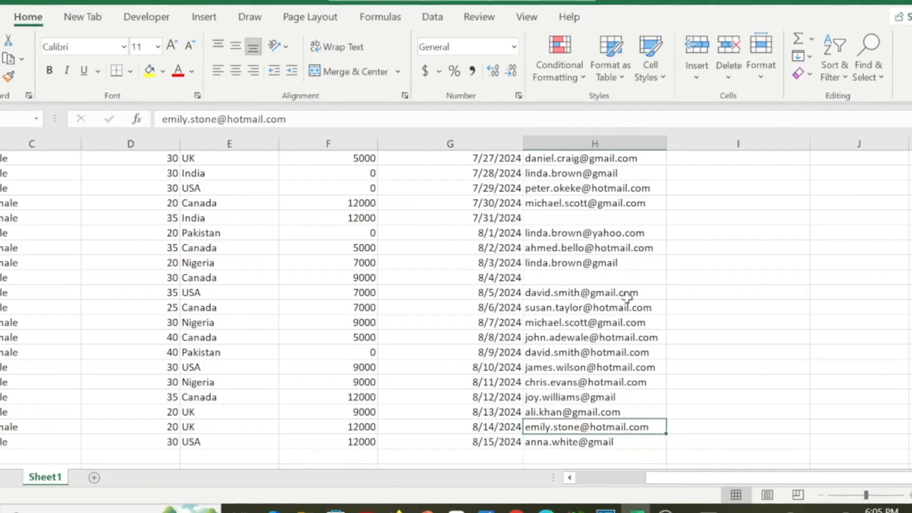
{"action": "key", "text": "Up"}
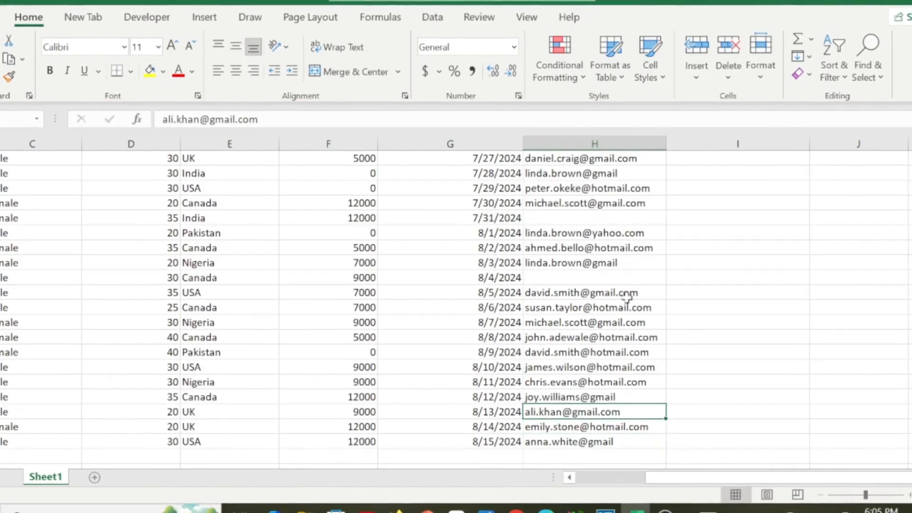
{"action": "key", "text": "ctrl+Up"}
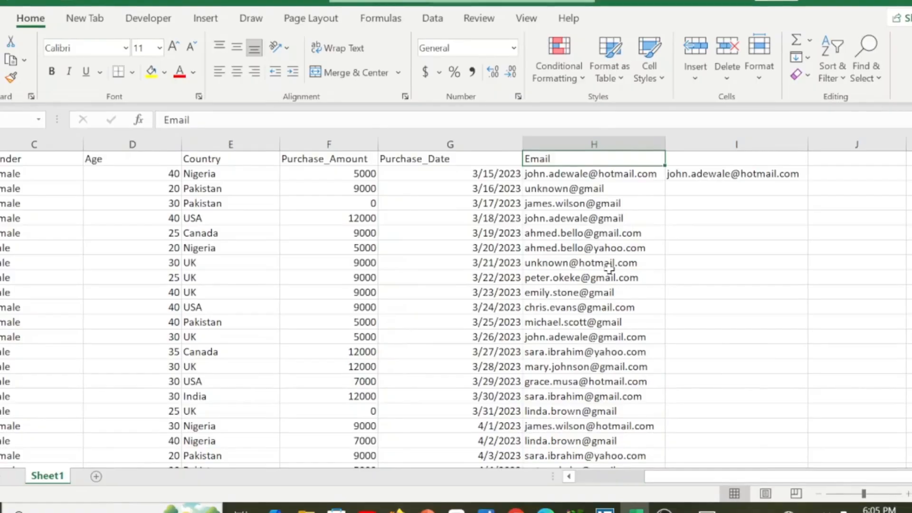
{"action": "left_click", "coordinate": [607, 230]}
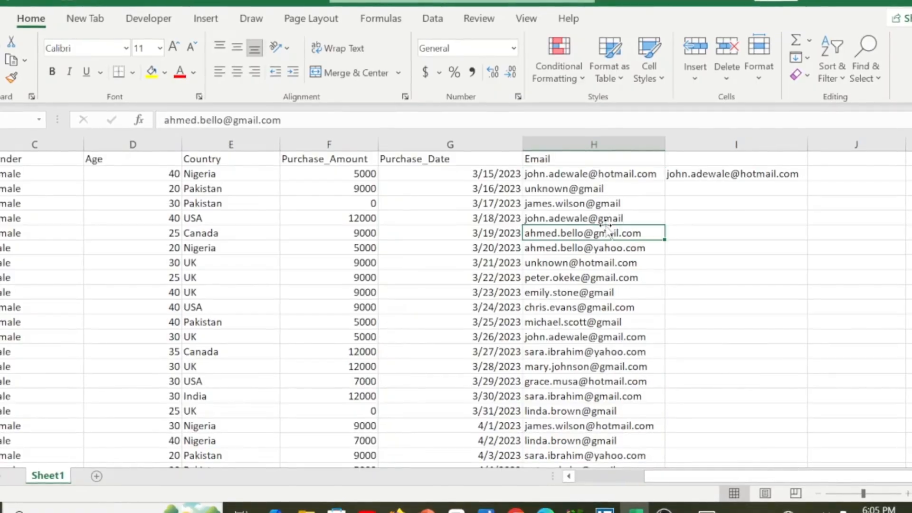
{"action": "key", "text": "ctrl+Down"}
{"action": "key", "text": "Up"}
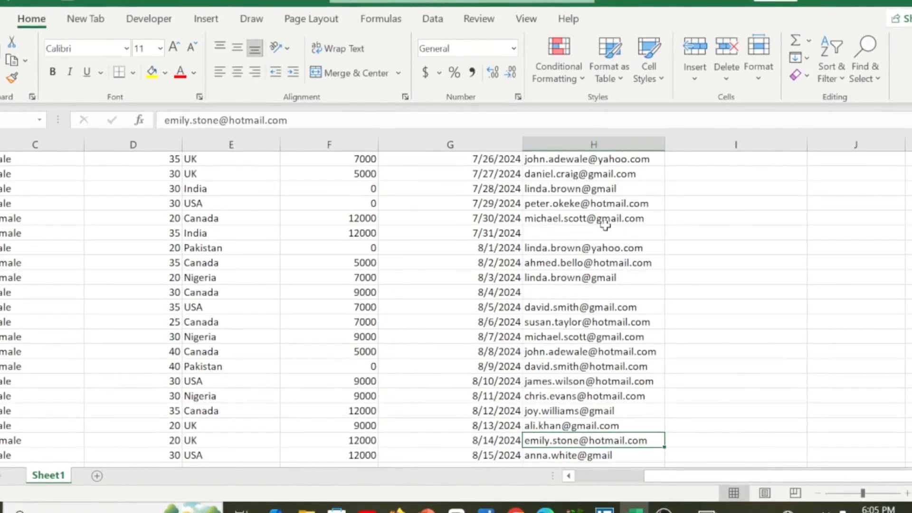
{"action": "key", "text": "ctrl+Up"}
{"action": "key", "text": "Down"}
{"action": "key", "text": "Down"}
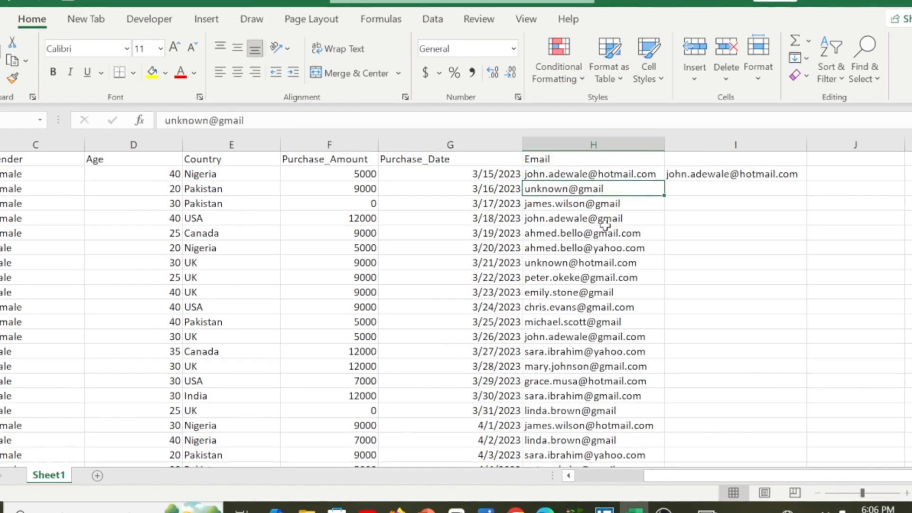
{"action": "key", "text": "ctrl+Down"}
{"action": "key", "text": "ctrl+Up"}
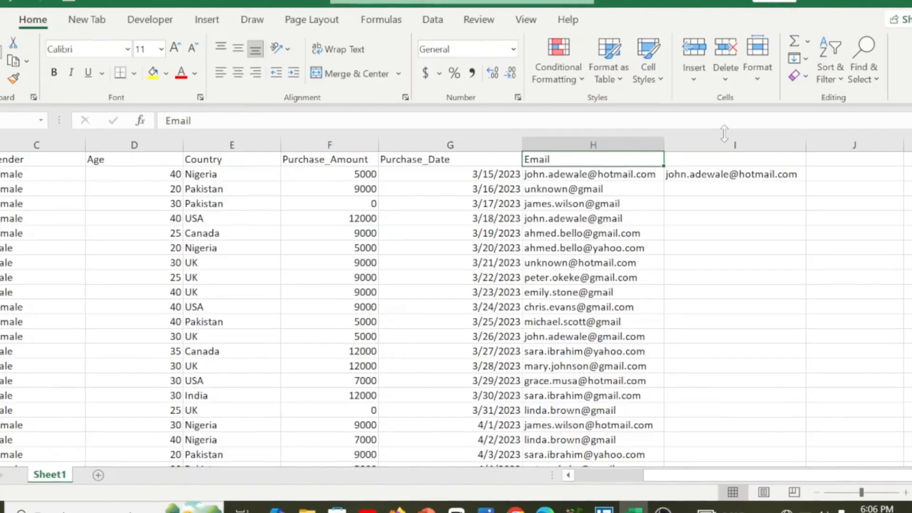
Fill the I2 email-checking formula down column I to the last record
{"action": "left_click", "coordinate": [718, 174]}
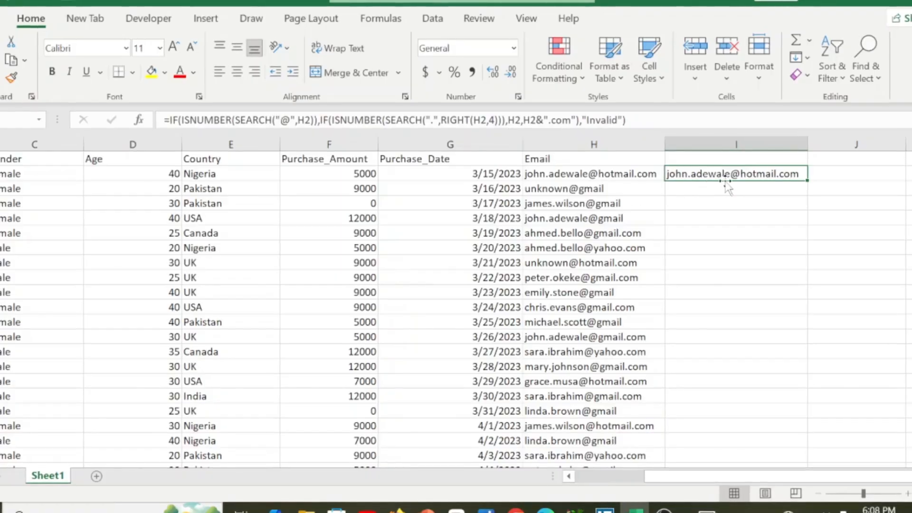
{"action": "left_click", "coordinate": [798, 188]}
{"action": "left_click", "coordinate": [801, 175]}
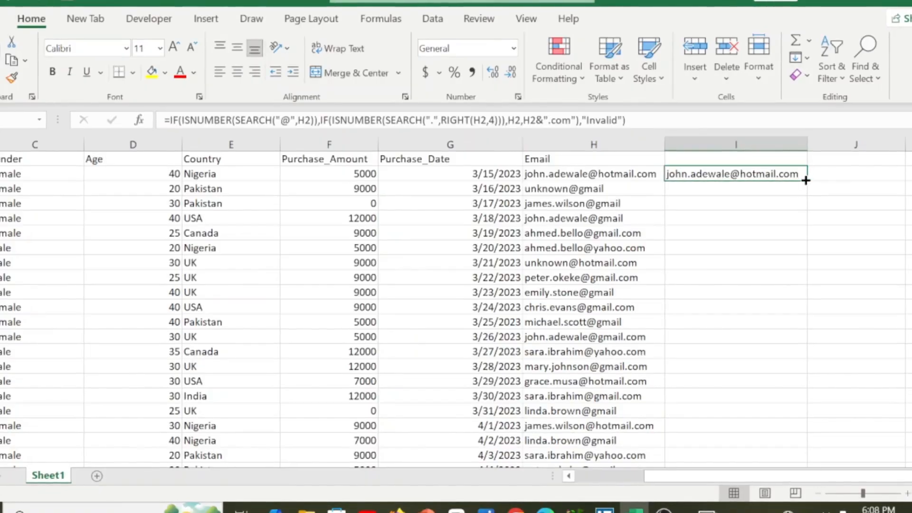
{"action": "double_click", "coordinate": [807, 181]}
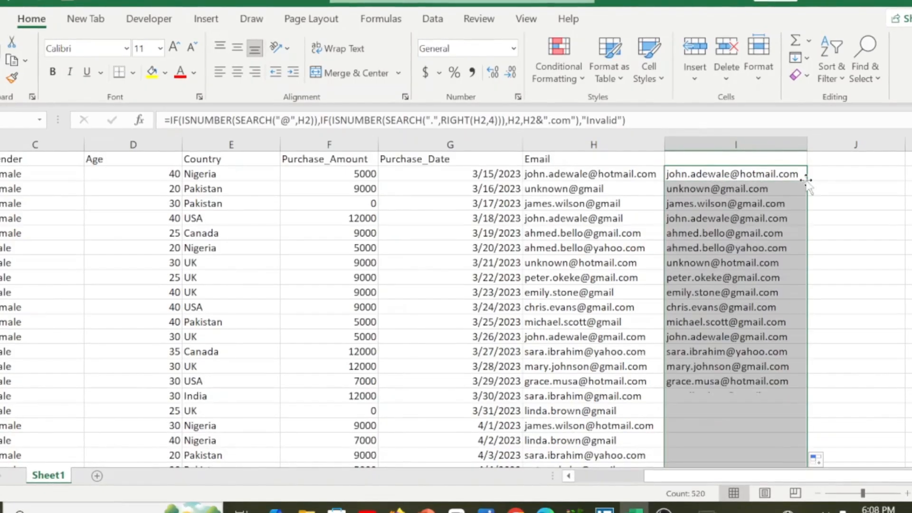
Check the column I results for the last records, comparing the 8/4/2024 row's result with its Email cell
{"action": "left_click", "coordinate": [738, 220]}
{"action": "key", "text": "ctrl+Down"}
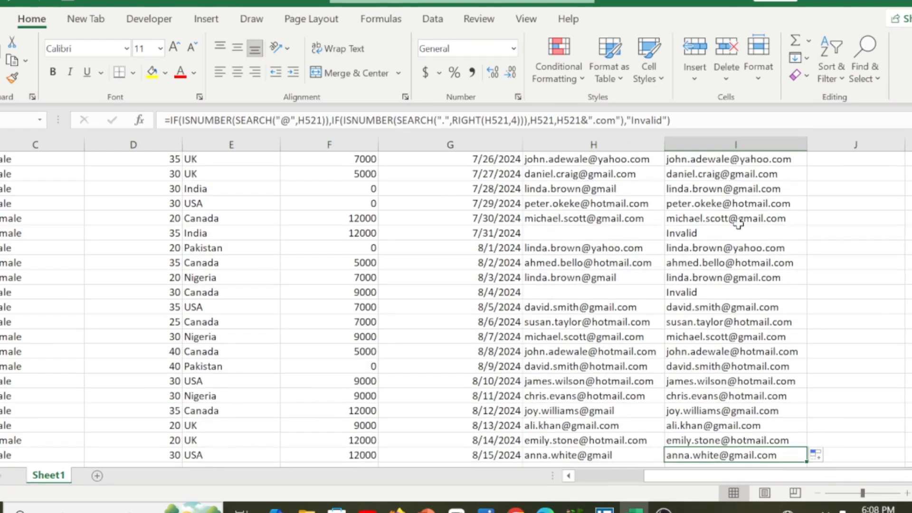
{"action": "scroll", "coordinate": [738, 223], "scroll_direction": "down", "scroll_amount": 1}
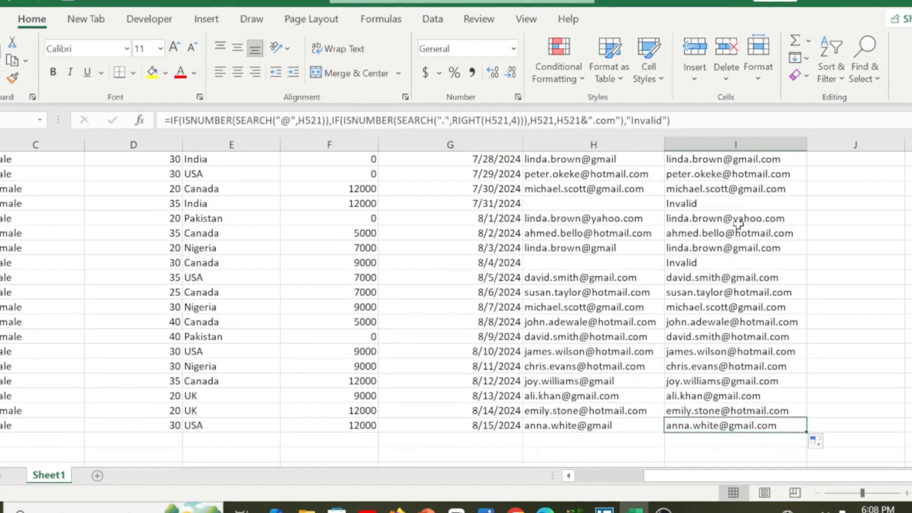
{"action": "key", "text": "Up"}
{"action": "key", "text": "Up"}
{"action": "key", "text": "Up"}
{"action": "key", "text": "Up"}
{"action": "key", "text": "Up"}
{"action": "key", "text": "Up"}
{"action": "key", "text": "Up"}
{"action": "key", "text": "Up"}
{"action": "key", "text": "Up"}
{"action": "key", "text": "Up"}
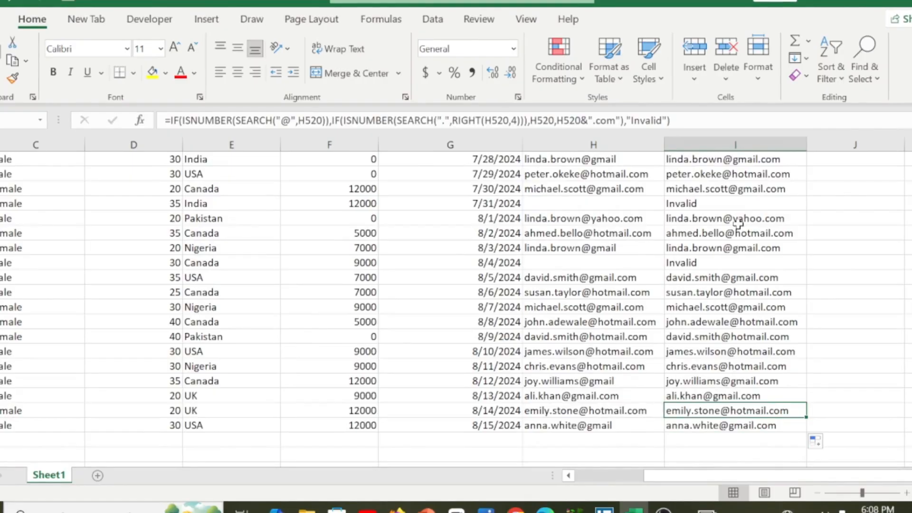
{"action": "key", "text": "Up"}
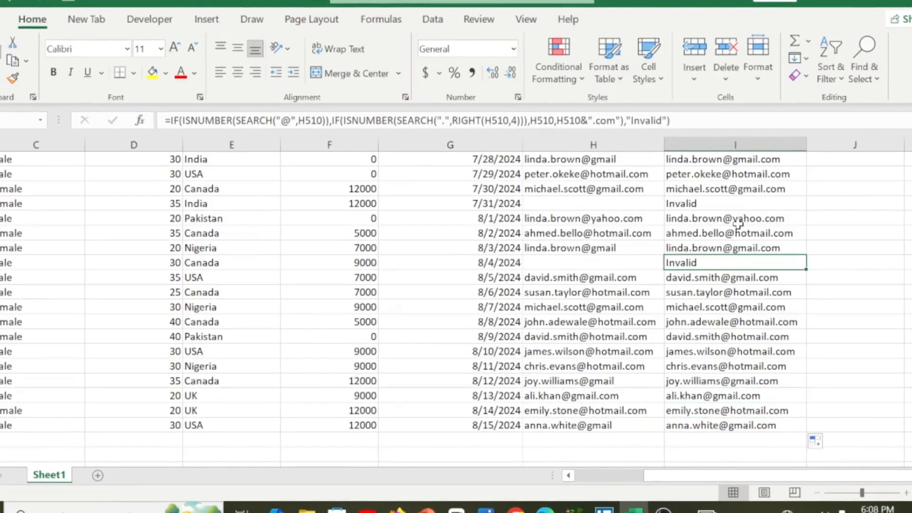
{"action": "key", "text": "Left"}
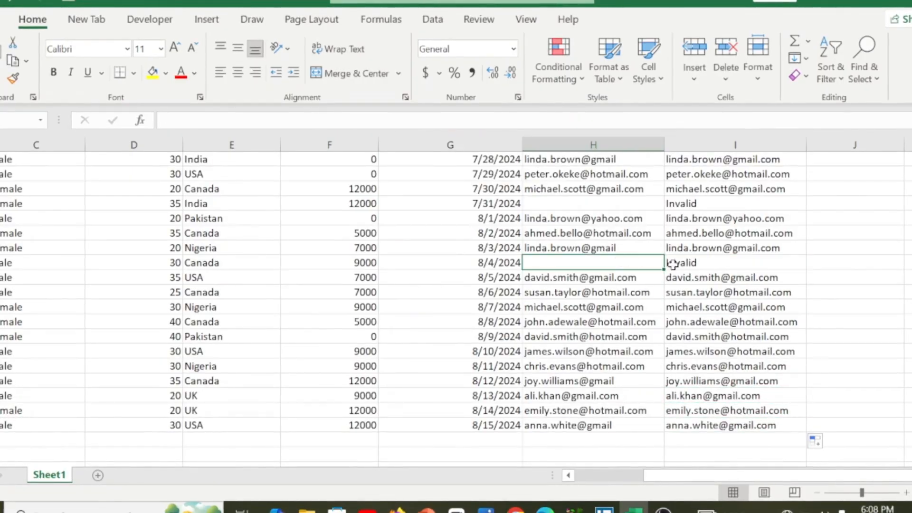
{"action": "left_click", "coordinate": [708, 263]}
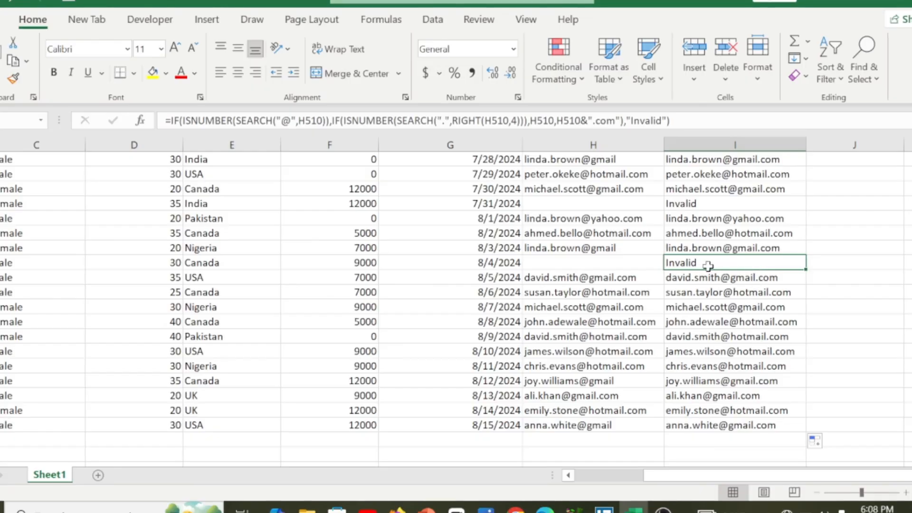
Review the remaining column I results upward from the 8/4/2024 record against their Email values
{"action": "key", "text": "Up"}
{"action": "key", "text": "Up"}
{"action": "key", "text": "Up"}
{"action": "key", "text": "Up"}
{"action": "key", "text": "Up"}
{"action": "key", "text": "Up"}
{"action": "key", "text": "Up"}
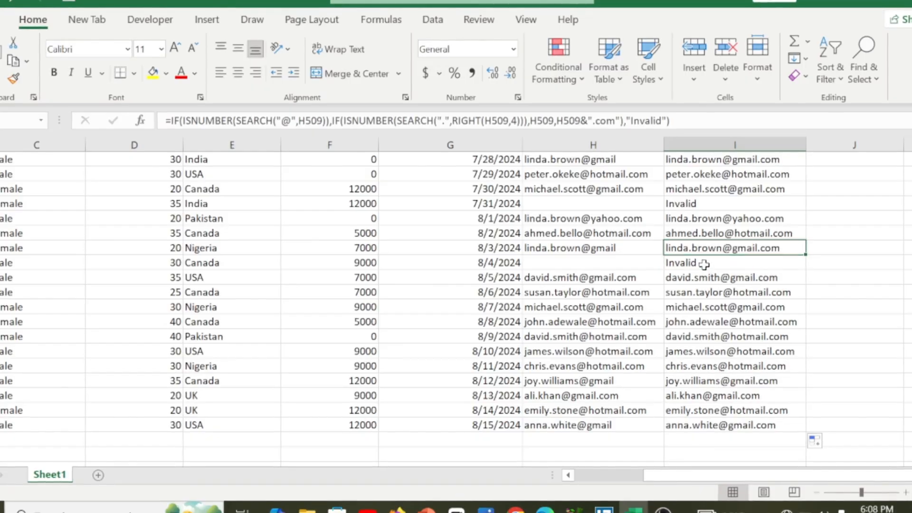
{"action": "key", "text": "Up"}
{"action": "key", "text": "Up"}
{"action": "key", "text": "Up"}
{"action": "key", "text": "Up"}
{"action": "key", "text": "Up"}
{"action": "key", "text": "Up"}
{"action": "key", "text": "Up"}
{"action": "key", "text": "Up"}
{"action": "key", "text": "Up"}
{"action": "key", "text": "Up"}
{"action": "key", "text": "Up"}
{"action": "key", "text": "Up"}
{"action": "key", "text": "Up"}
{"action": "key", "text": "Up"}
{"action": "key", "text": "Up"}
{"action": "key", "text": "Up"}
{"action": "key", "text": "Up"}
{"action": "key", "text": "Up"}
{"action": "key", "text": "Up"}
{"action": "key", "text": "Up"}
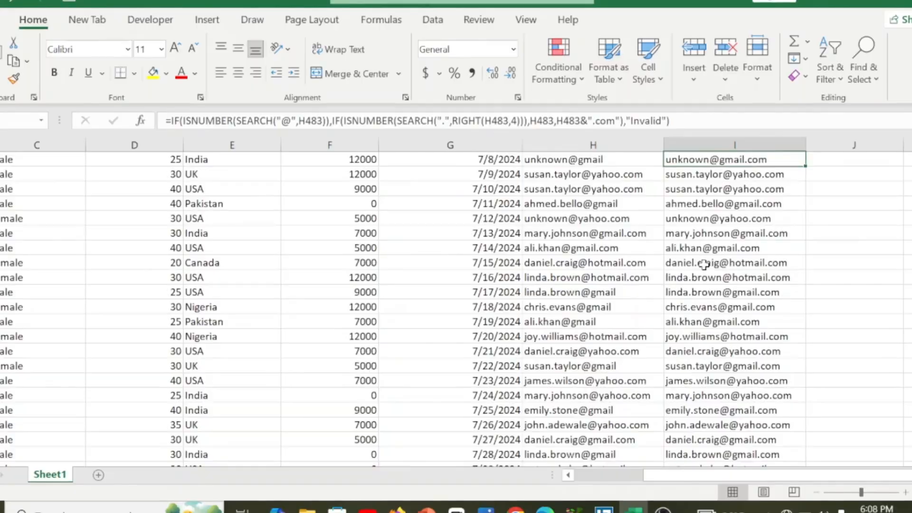
{"action": "key", "text": "Up"}
{"action": "key", "text": "Up"}
{"action": "key", "text": "Up"}
{"action": "key", "text": "Up"}
{"action": "key", "text": "Up"}
{"action": "key", "text": "Up"}
{"action": "key", "text": "Up"}
{"action": "key", "text": "Up"}
{"action": "key", "text": "Up"}
{"action": "key", "text": "Up"}
{"action": "key", "text": "Up"}
{"action": "key", "text": "Up"}
{"action": "key", "text": "Up"}
{"action": "key", "text": "Up"}
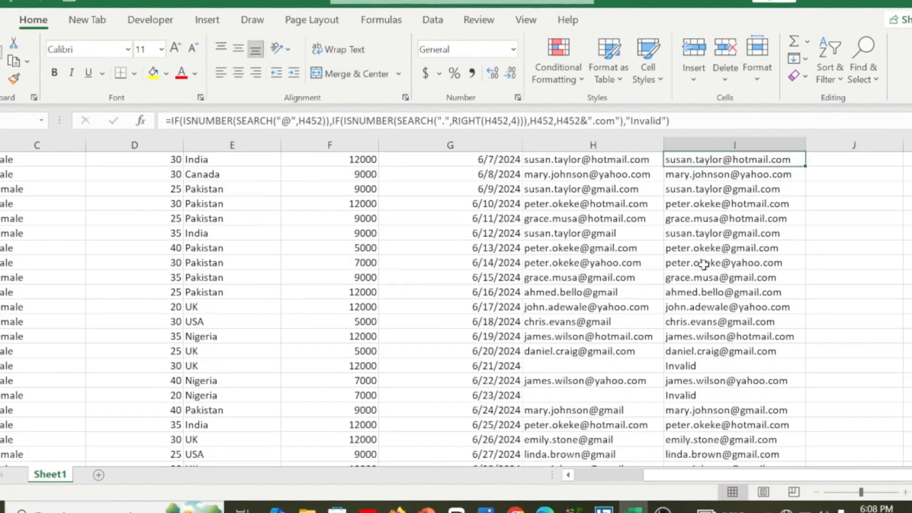
Copy the column I email results from I2 down to the last record
{"action": "key", "text": "ctrl+Up"}
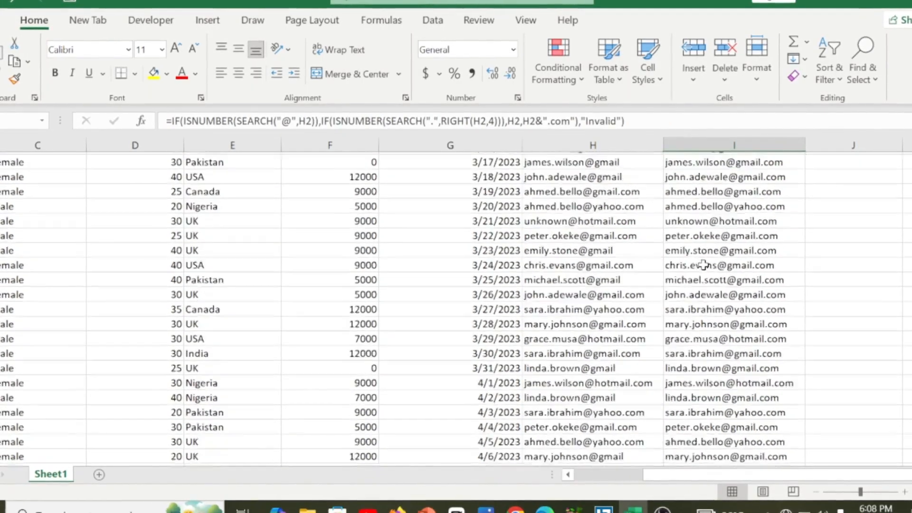
{"action": "key", "text": "Up"}
{"action": "key", "text": "Down"}
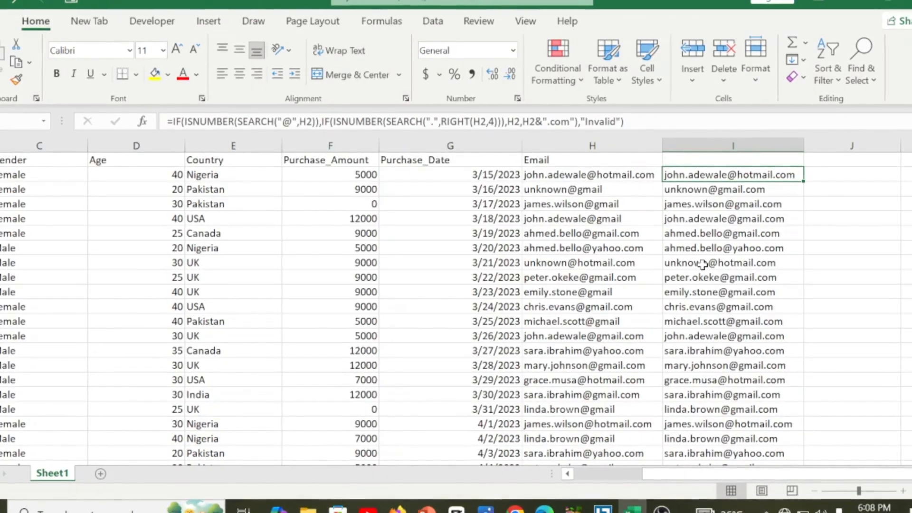
{"action": "key", "text": "ctrl+shift+Down"}
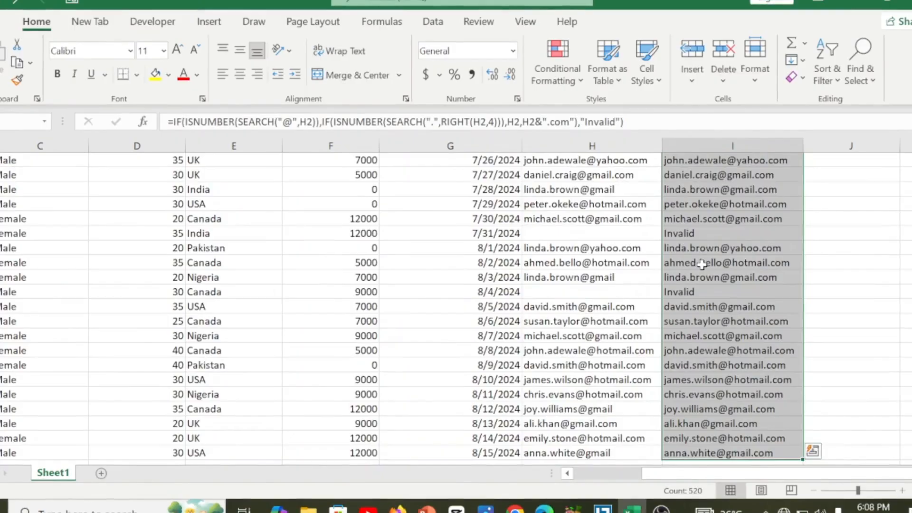
{"action": "key", "text": "ctrl+c"}
{"action": "key", "text": "ctrl+q"}
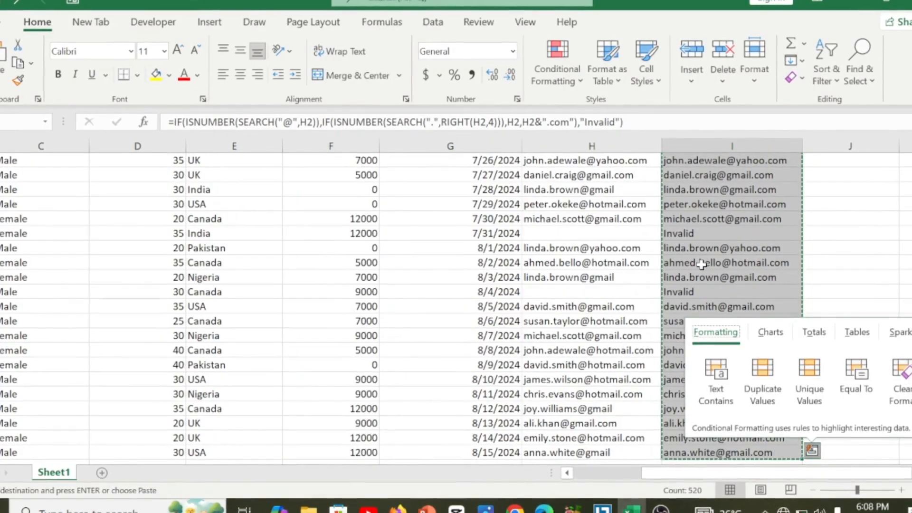
Paste the copied results as values only over the Email column from H2 to the last record, and check both ends
{"action": "left_click", "coordinate": [594, 203]}
{"action": "key", "text": "Up"}
{"action": "key", "text": "Up"}
{"action": "key", "text": "Up"}
{"action": "key", "text": "ctrl+Up"}
{"action": "key", "text": "Down"}
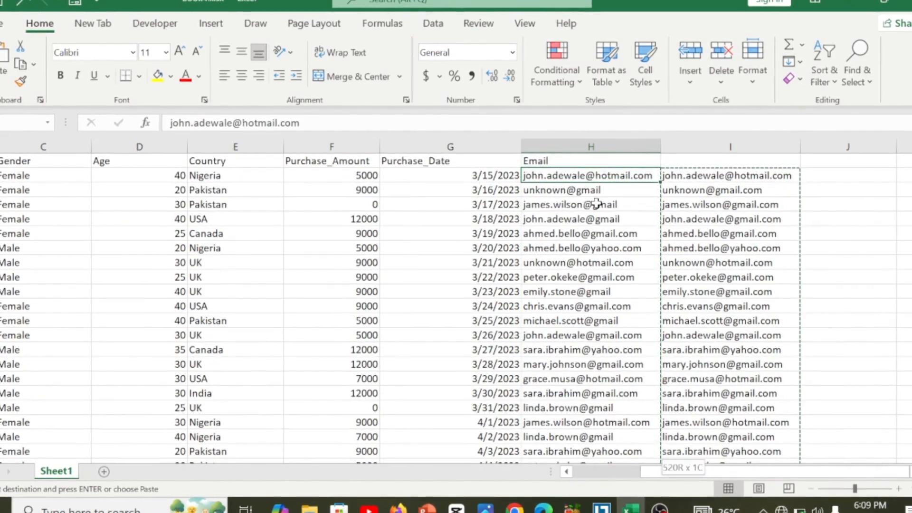
{"action": "key", "text": "ctrl+shift+Down"}
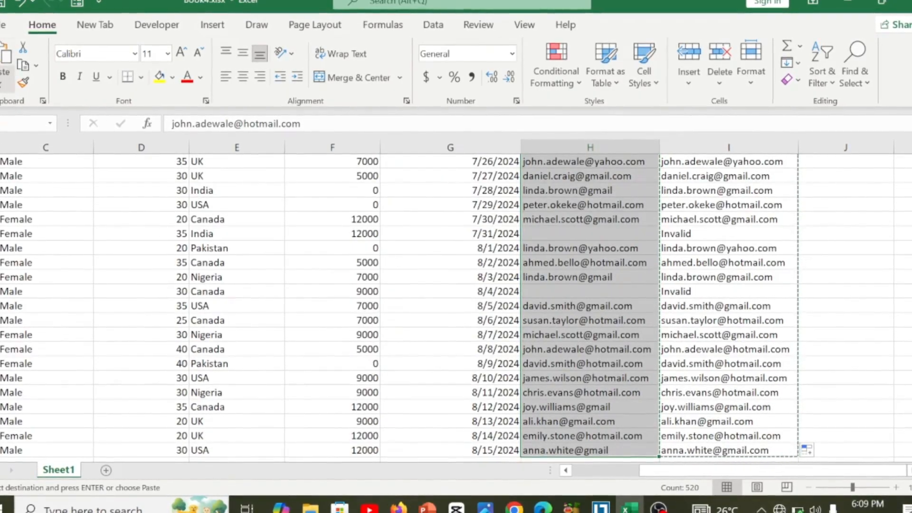
{"action": "left_click", "coordinate": [2, 88]}
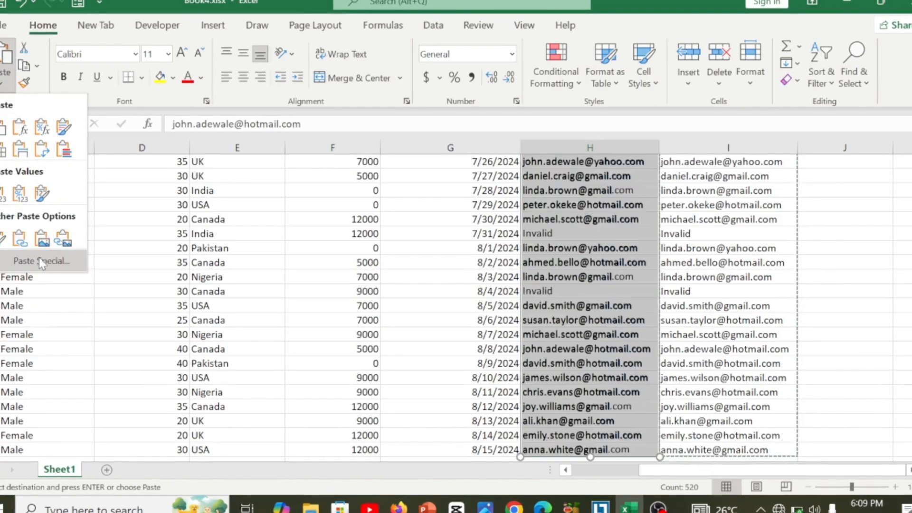
{"action": "left_click", "coordinate": [41, 262]}
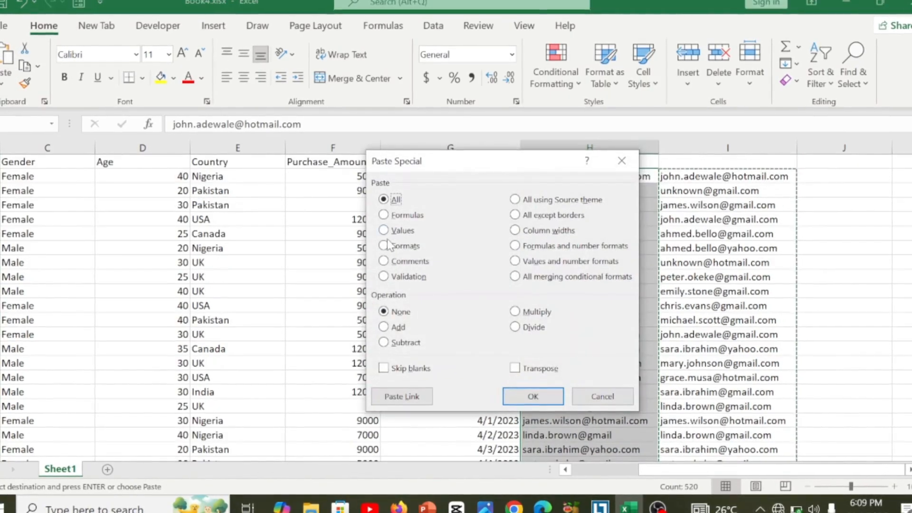
{"action": "left_click", "coordinate": [383, 231]}
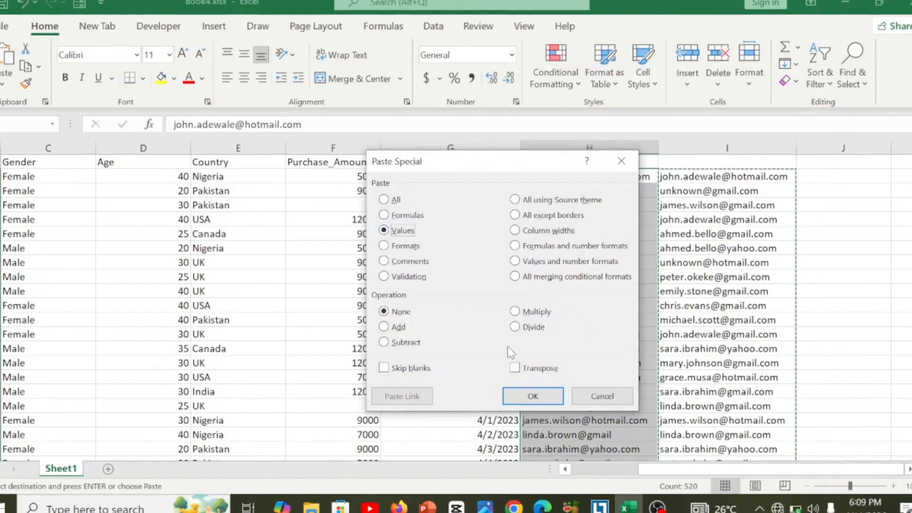
{"action": "left_click", "coordinate": [529, 389]}
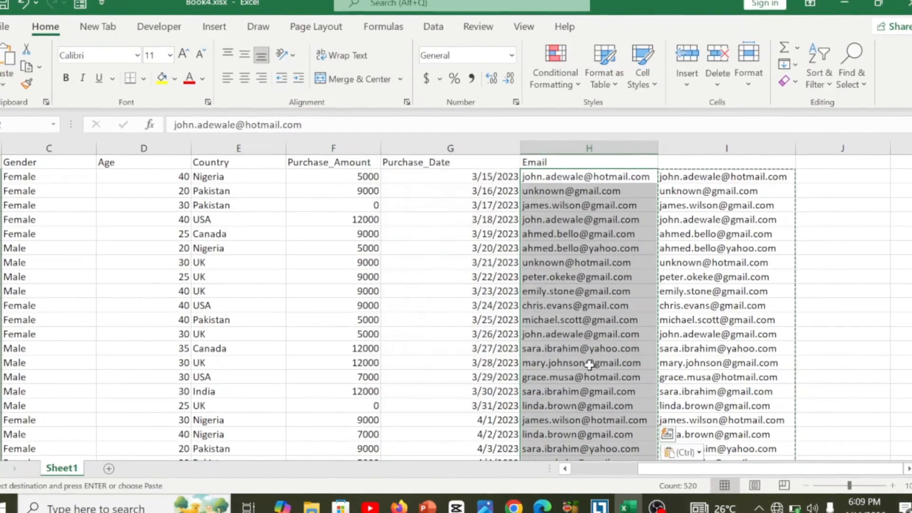
{"action": "left_click", "coordinate": [608, 358]}
{"action": "key", "text": "ctrl+Down"}
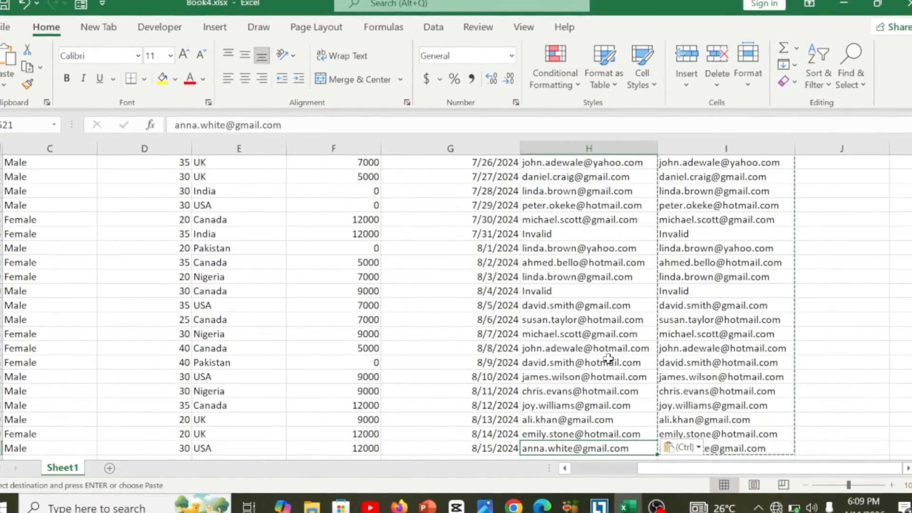
{"action": "key", "text": "ctrl+Up"}
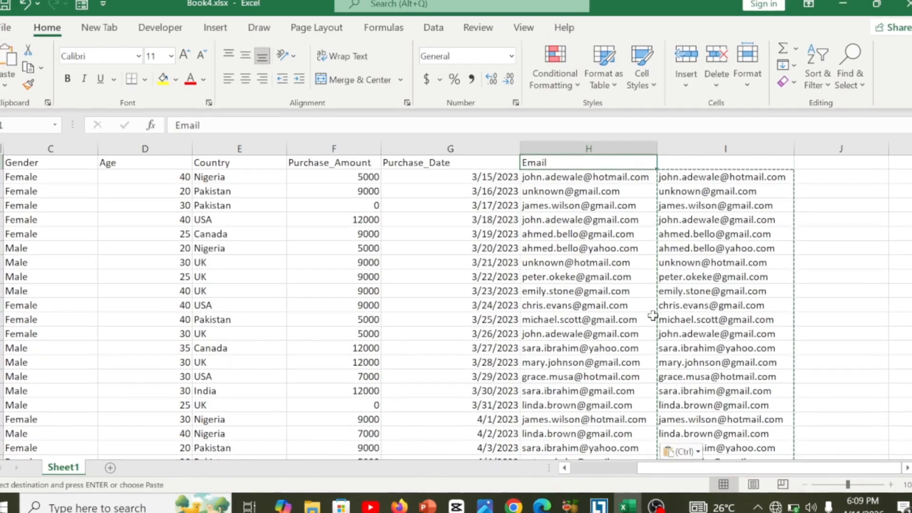
Delete the entire helper column I beside the Email column
{"action": "left_click", "coordinate": [692, 149]}
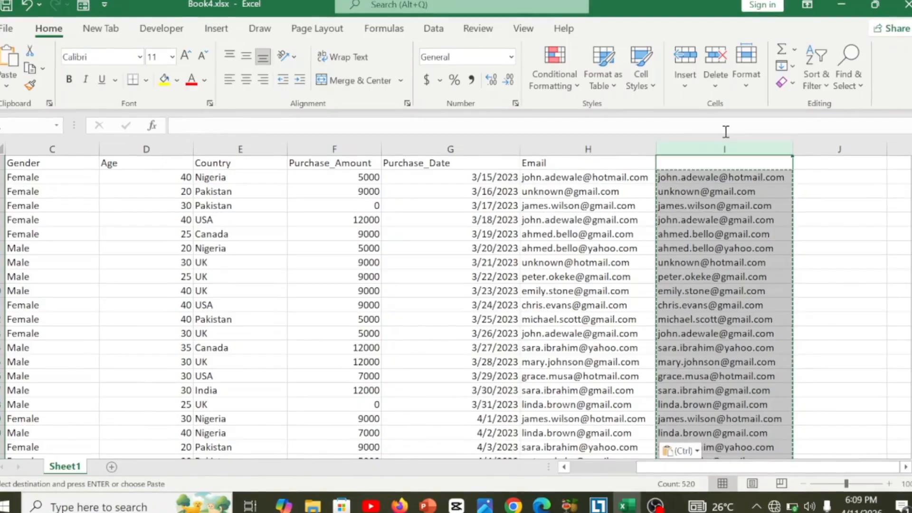
{"action": "left_click", "coordinate": [720, 68]}
{"action": "left_click", "coordinate": [699, 225]}
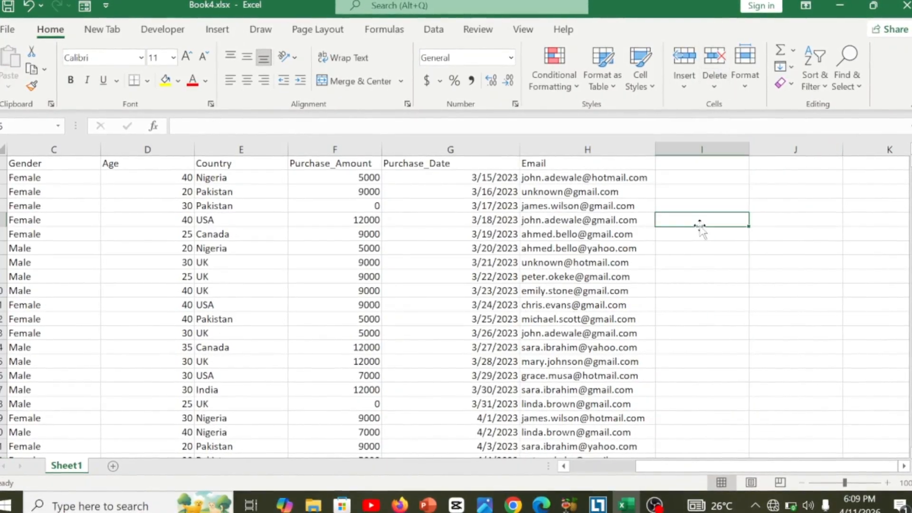
Review the cleaned dataset's columns along the top records, from Customer_ID across to Email and back to Gender
{"action": "key", "text": "Left"}
{"action": "key", "text": "Left"}
{"action": "key", "text": "Left"}
{"action": "key", "text": "Left"}
{"action": "key", "text": "Left"}
{"action": "key", "text": "Left"}
{"action": "key", "text": "Left"}
{"action": "key", "text": "Left"}
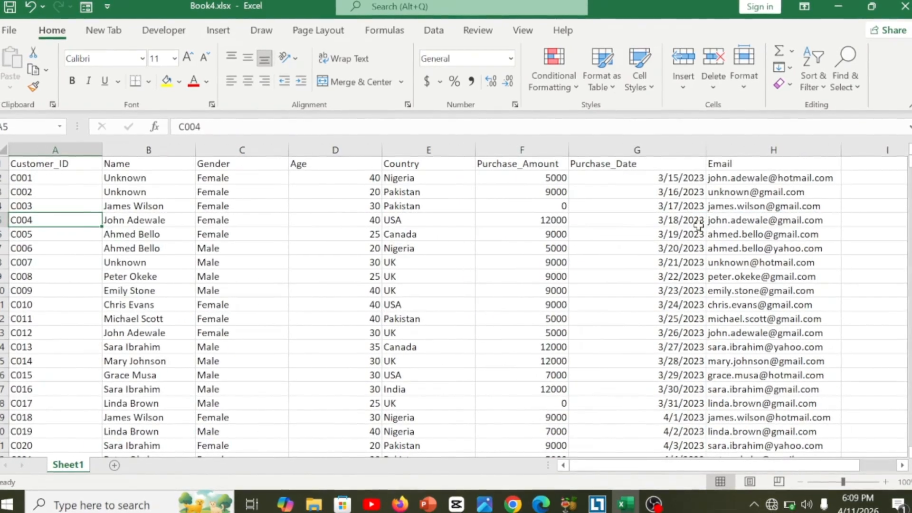
{"action": "key", "text": "Up"}
{"action": "key", "text": "Up"}
{"action": "key", "text": "Up"}
{"action": "key", "text": "Up"}
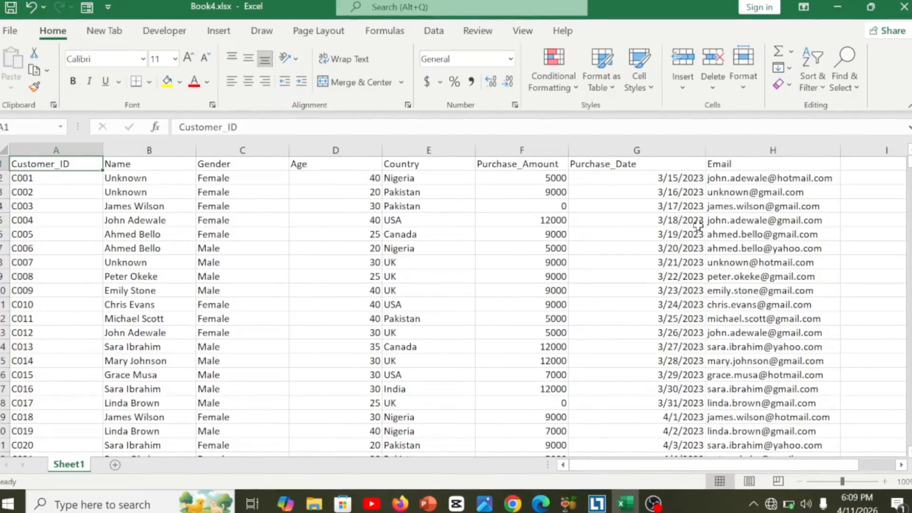
{"action": "key", "text": "Right"}
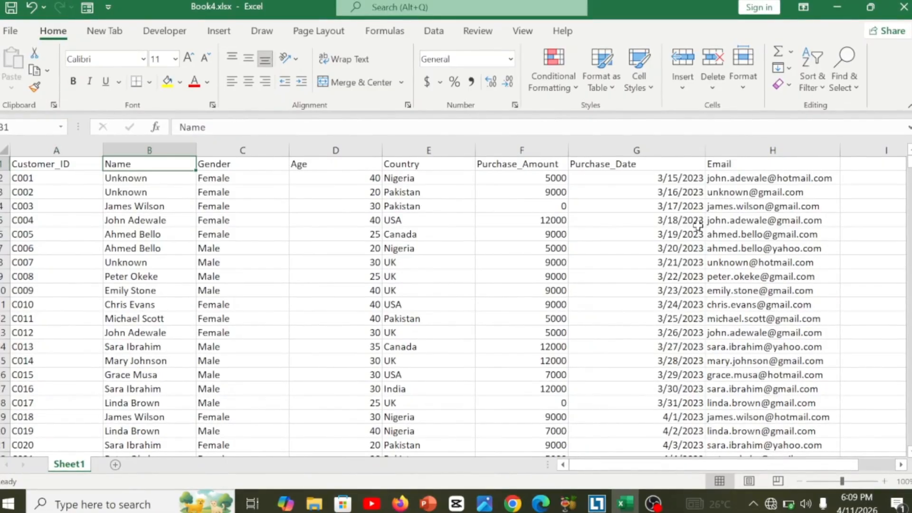
{"action": "key", "text": "ctrl+Right"}
{"action": "key", "text": "Right"}
{"action": "key", "text": "Left"}
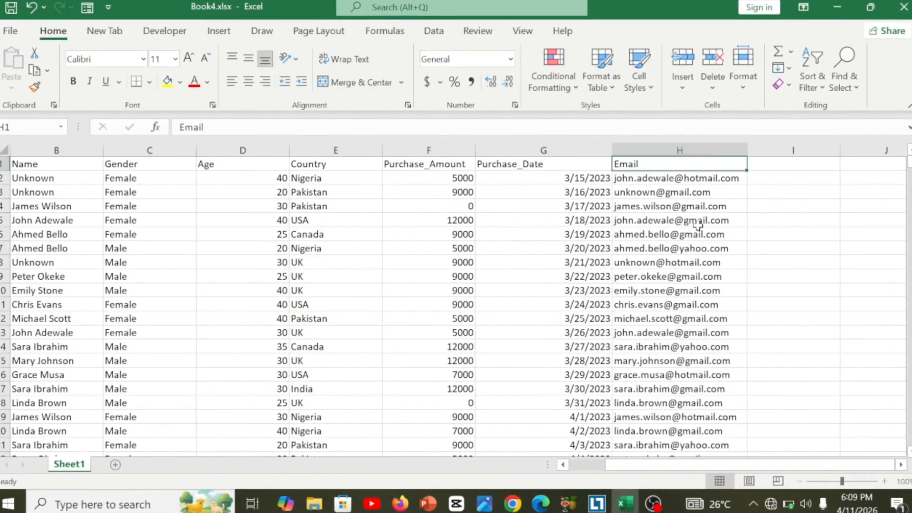
{"action": "key", "text": "Left"}
{"action": "key", "text": "Left"}
{"action": "key", "text": "Left"}
{"action": "key", "text": "Left"}
{"action": "key", "text": "Left"}
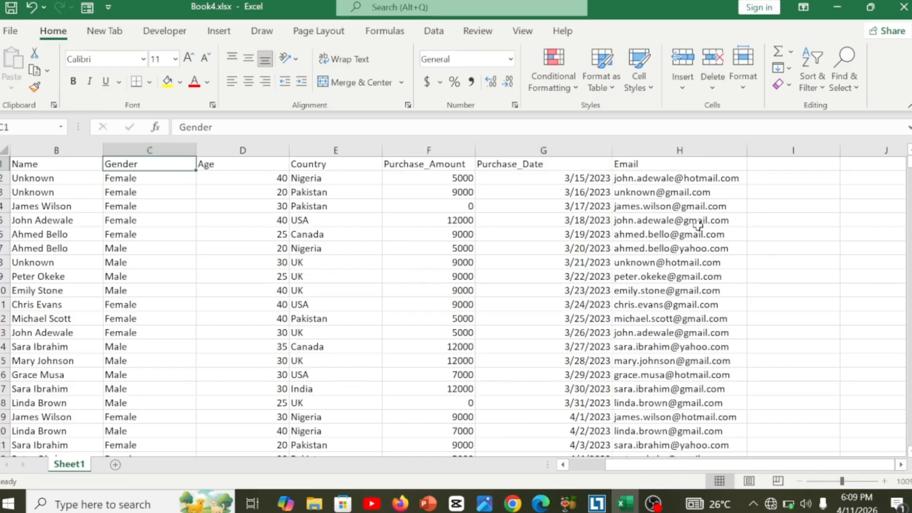
Convert the whole dataset, $A$1:$H$521, into a table with headers
{"action": "key", "text": "ctrl+a"}
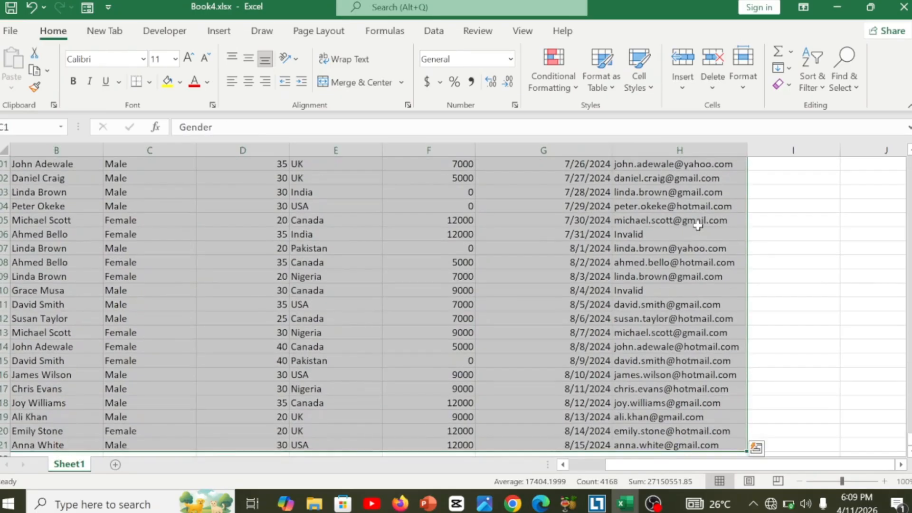
{"action": "key", "text": "ctrl+t"}
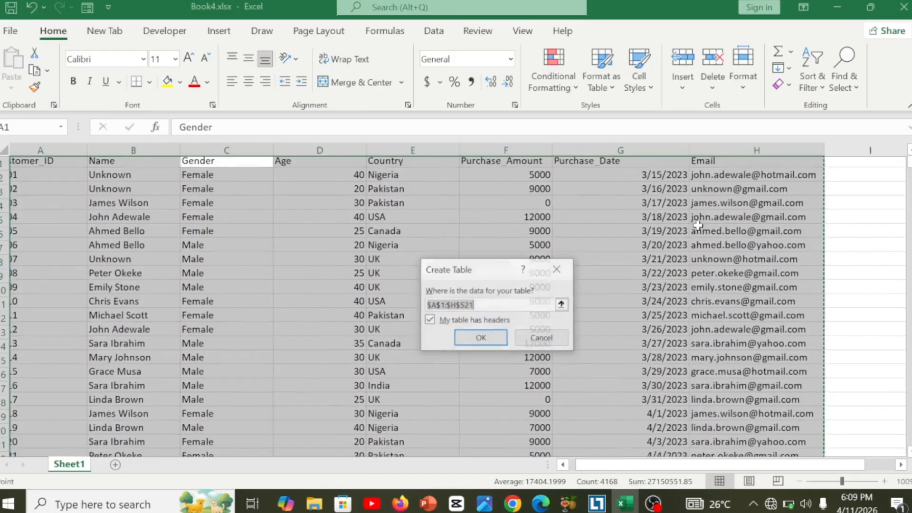
{"action": "left_click", "coordinate": [496, 340]}
{"action": "left_click", "coordinate": [449, 318]}
{"action": "key", "text": "Home"}
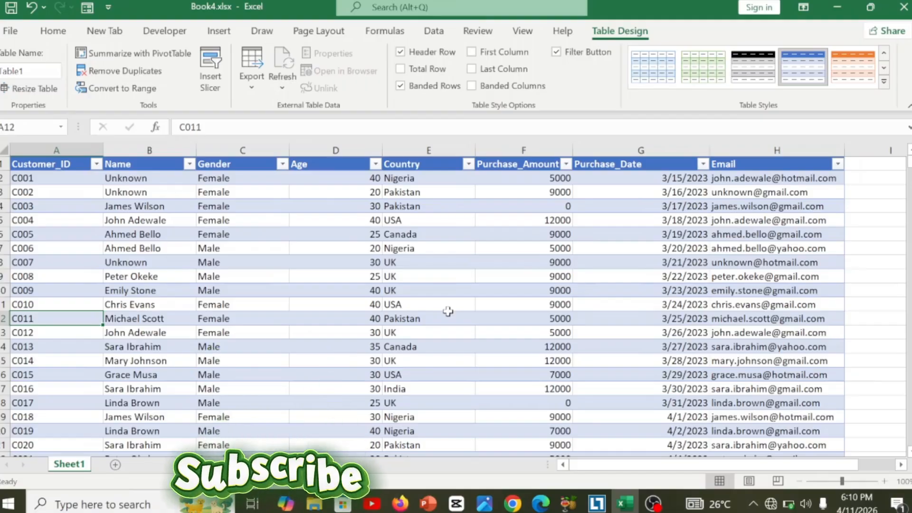
Inspect the table's first and last records in the Customer_ID, Age and Email columns
{"action": "key", "text": "ctrl+Down"}
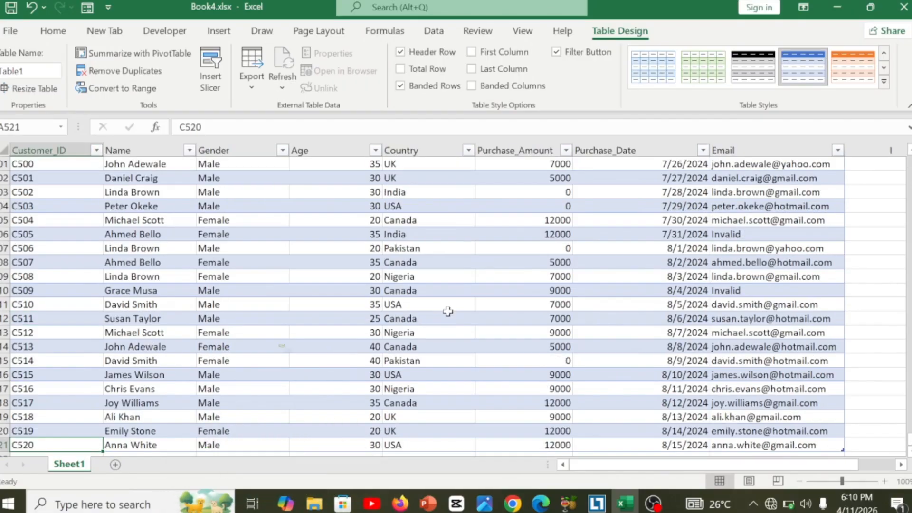
{"action": "left_click", "coordinate": [346, 291]}
{"action": "key", "text": "ctrl+Down"}
{"action": "key", "text": "Up"}
{"action": "key", "text": "Up"}
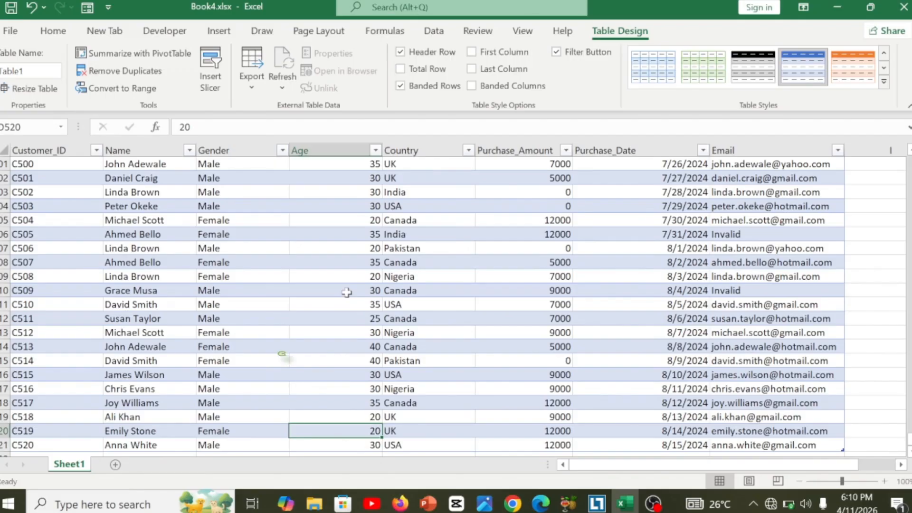
{"action": "key", "text": "ctrl+Right"}
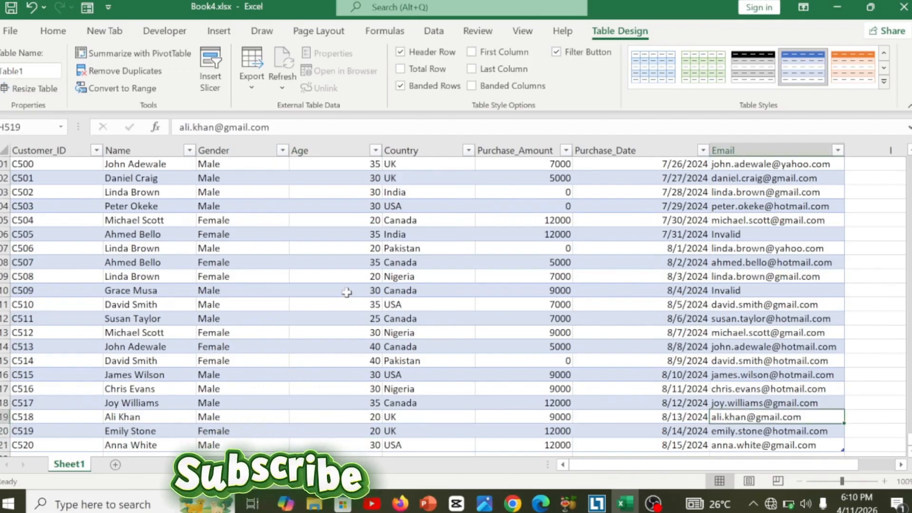
{"action": "key", "text": "ctrl+Up"}
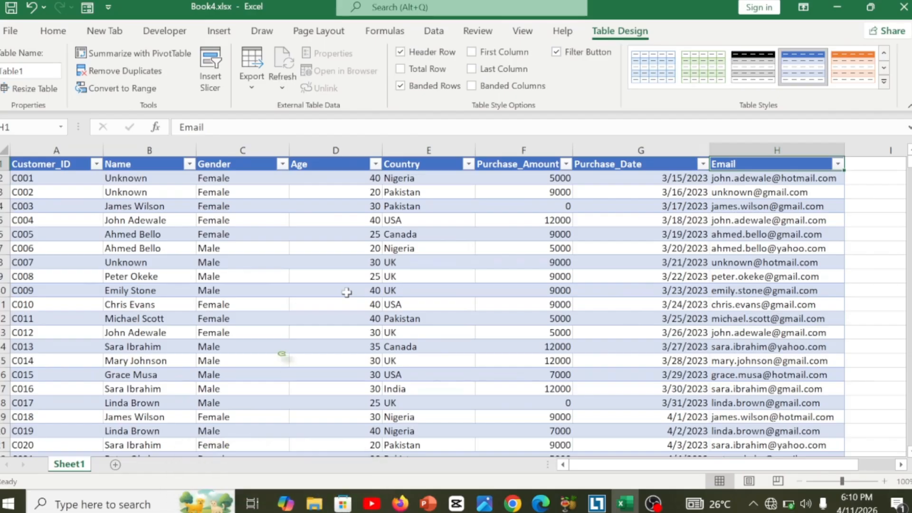
{"action": "left_click", "coordinate": [444, 279]}
{"action": "key", "text": "Left"}
{"action": "key", "text": "Left"}
{"action": "key", "text": "Left"}
{"action": "key", "text": "Left"}
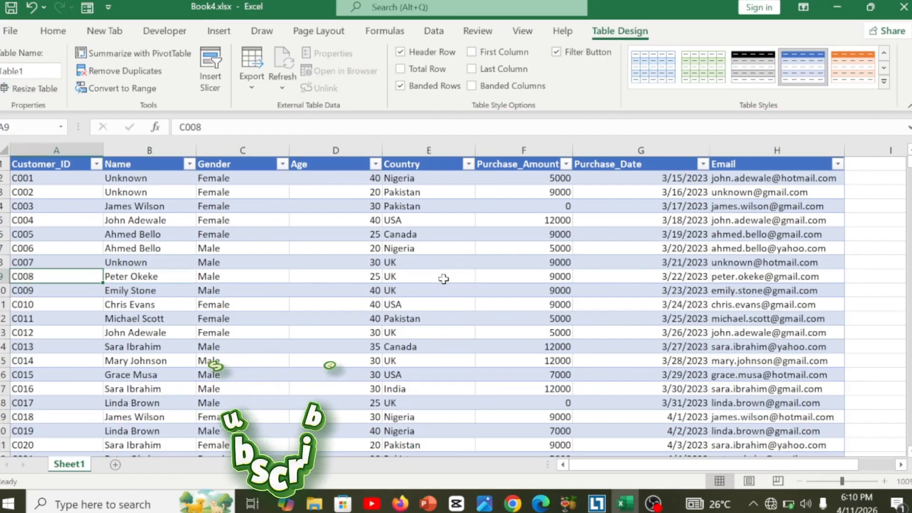
{"action": "key", "text": "ctrl+Down"}
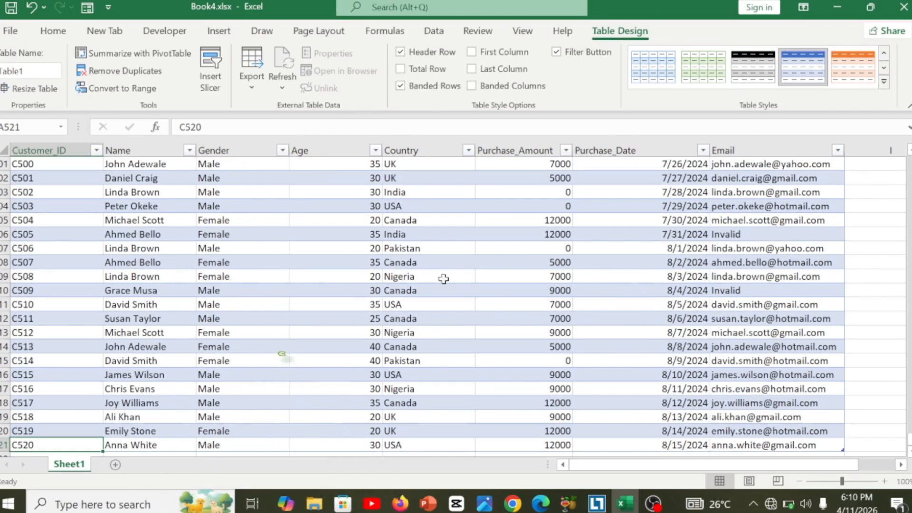
{"action": "key", "text": "ctrl+Up"}
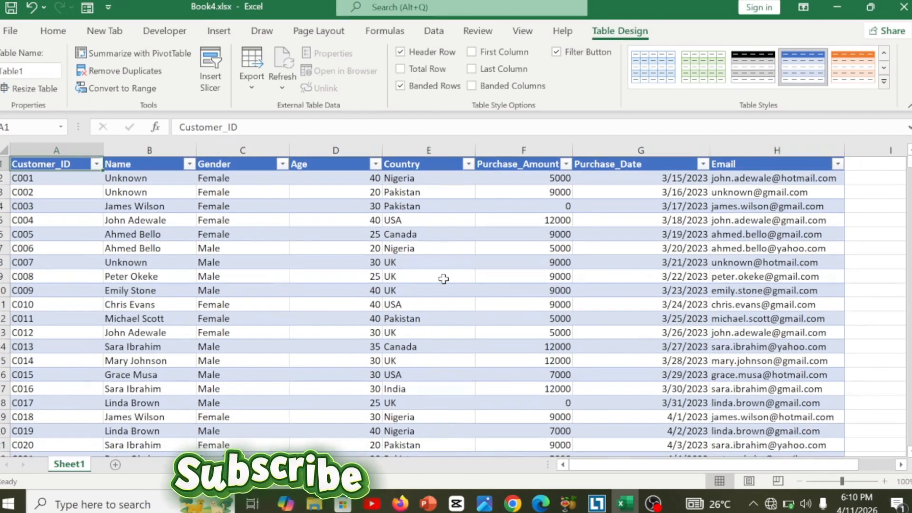
Go through the table's column headers from Customer_ID to Email, ending on Purchase_Date
{"action": "key", "text": "Right"}
{"action": "key", "text": "Right"}
{"action": "key", "text": "Right"}
{"action": "key", "text": "Right"}
{"action": "key", "text": "Right"}
{"action": "key", "text": "Right"}
{"action": "key", "text": "Right"}
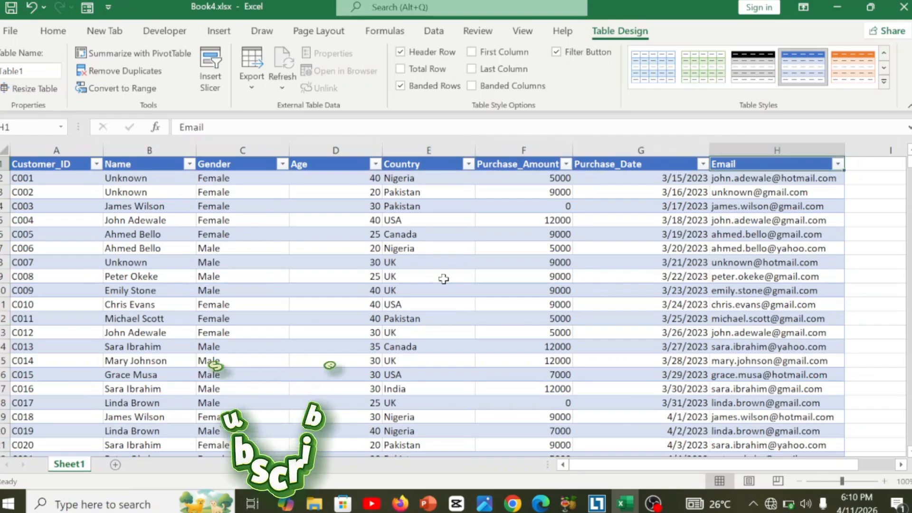
{"action": "key", "text": "Right"}
{"action": "key", "text": "Left"}
{"action": "key", "text": "Left"}
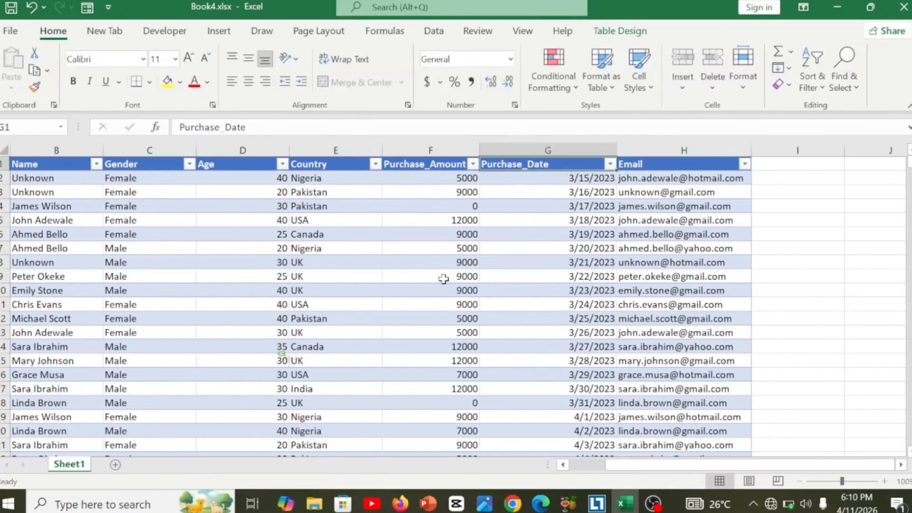
Check the last Purchase_Date records upward to 8/11/2024, and return to the Customer_ID header in A1
{"action": "key", "text": "ctrl+Down"}
{"action": "key", "text": "Up"}
{"action": "key", "text": "Up"}
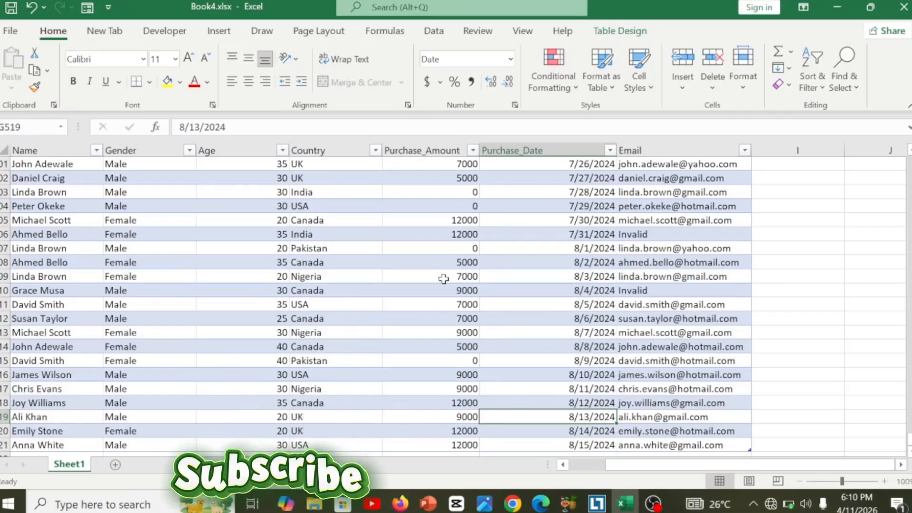
{"action": "key", "text": "Up"}
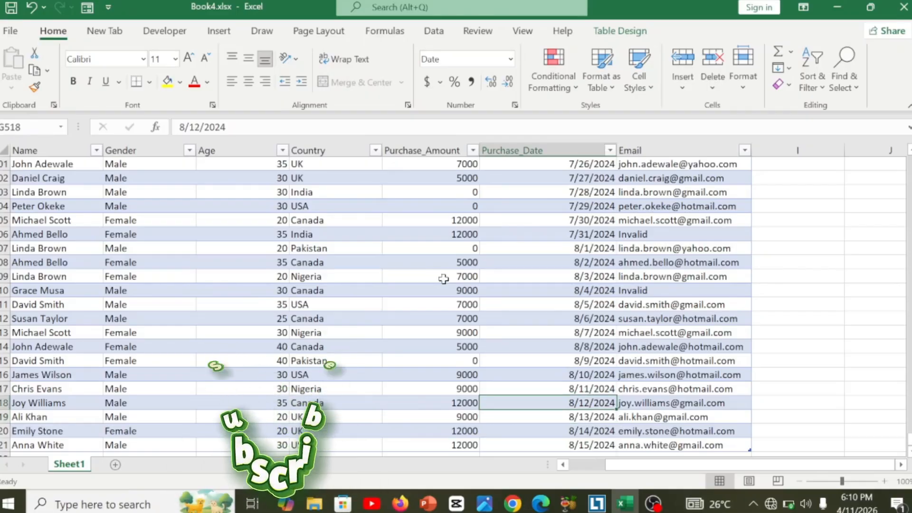
{"action": "key", "text": "Up"}
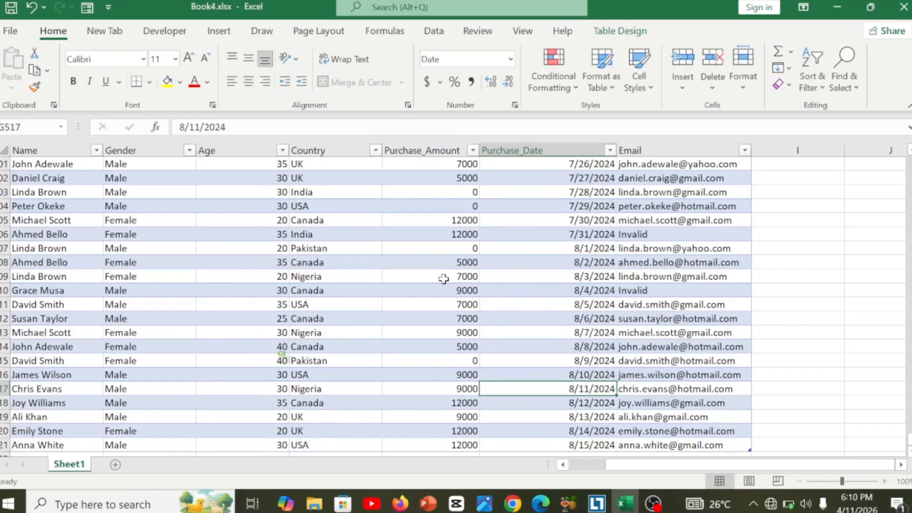
{"action": "key", "text": "ctrl+Up"}
{"action": "key", "text": "Left"}
{"action": "key", "text": "Left"}
{"action": "key", "text": "Left"}
{"action": "key", "text": "Left"}
{"action": "key", "text": "Left"}
{"action": "key", "text": "Left"}
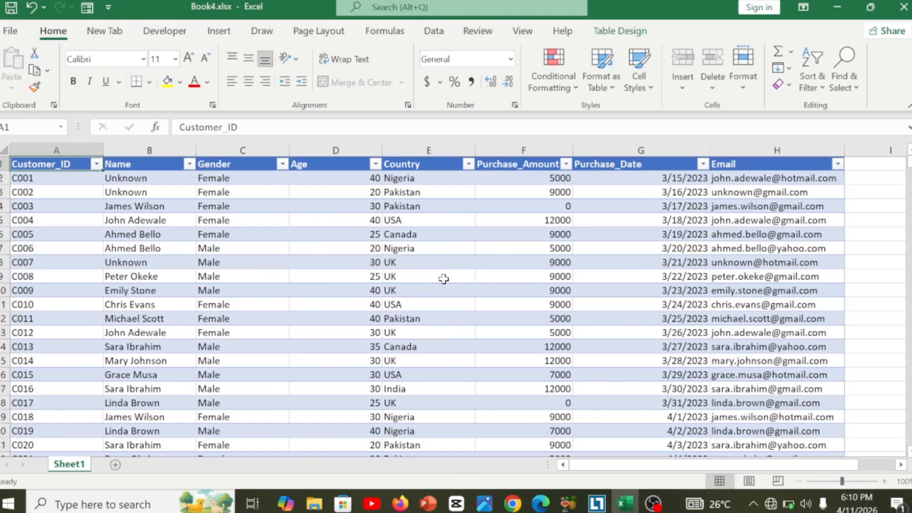
Check the Email column down to its last record in H521 and return to the Customer_ID header in A1
{"action": "left_click", "coordinate": [552, 287]}
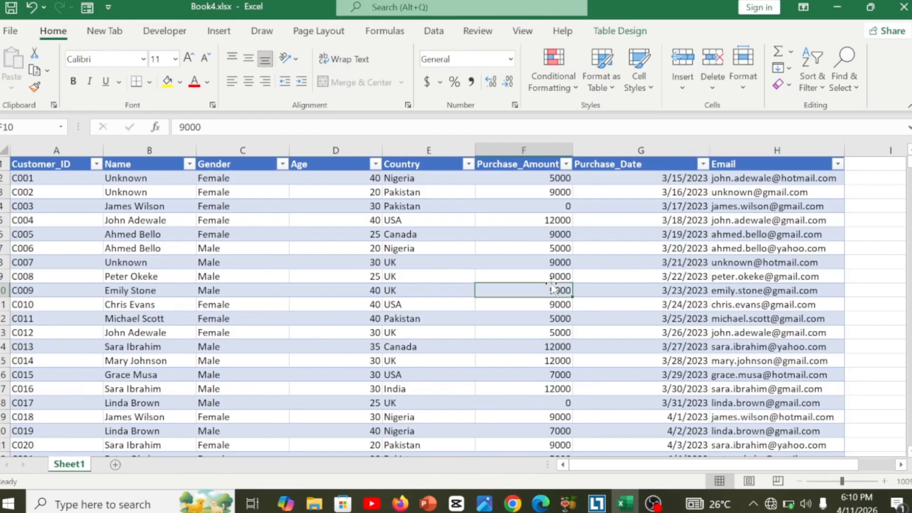
{"action": "left_click", "coordinate": [465, 304]}
{"action": "key", "text": "ctrl+Right"}
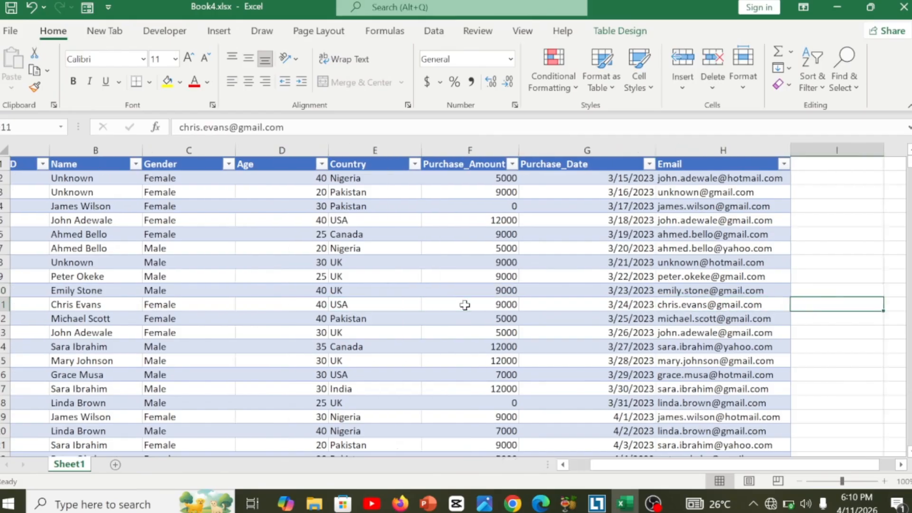
{"action": "key", "text": "ctrl+Down"}
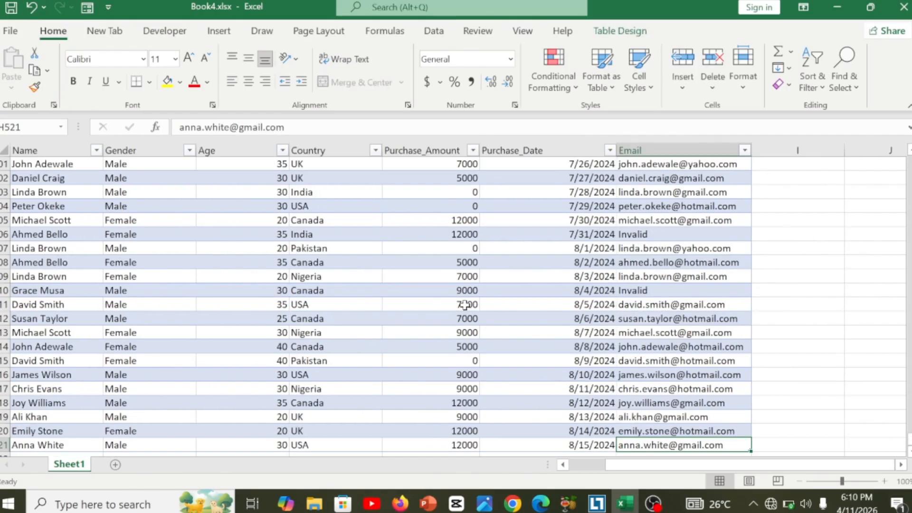
{"action": "key", "text": "ctrl+Up"}
{"action": "key", "text": "ctrl+Left"}
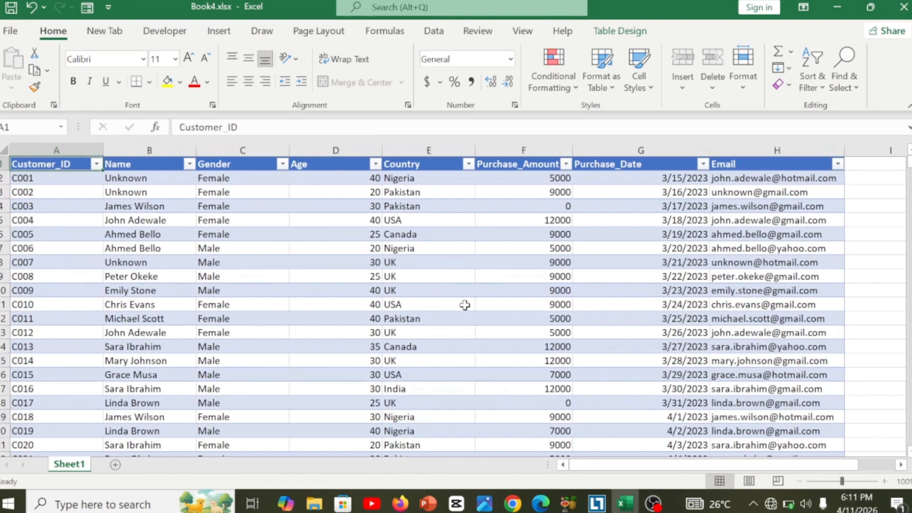
Check the last Customer_ID and Name records in row 521, and go through the column headers from Name to Email
{"action": "key", "text": "ctrl+Down"}
{"action": "key", "text": "Right"}
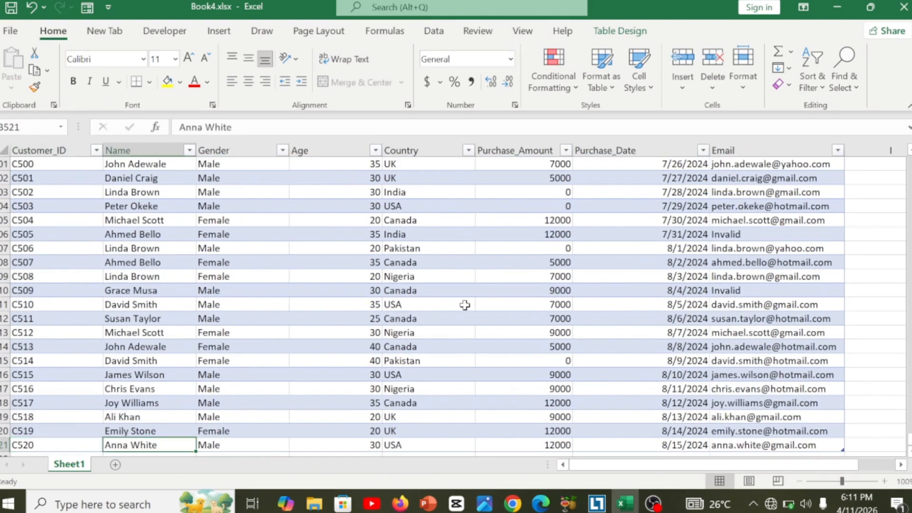
{"action": "key", "text": "ctrl+Up"}
{"action": "key", "text": "Right"}
{"action": "key", "text": "Right"}
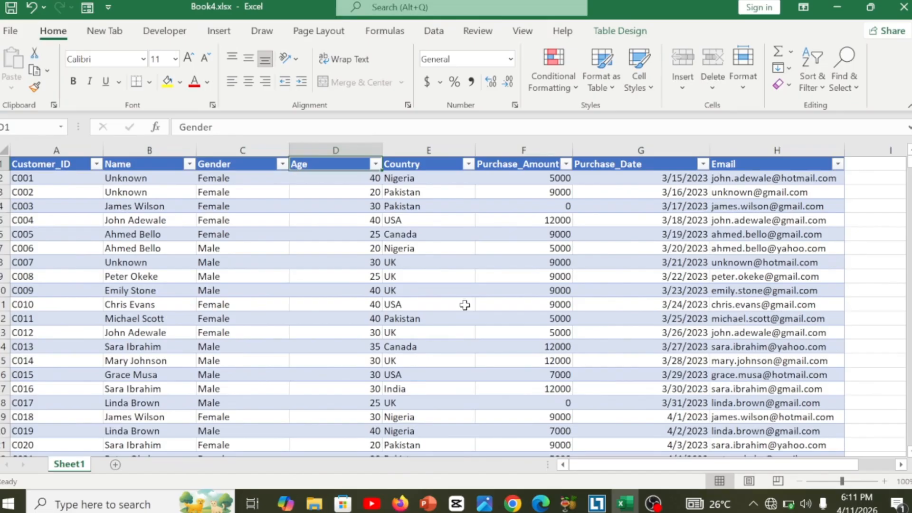
{"action": "key", "text": "Right"}
{"action": "key", "text": "Right"}
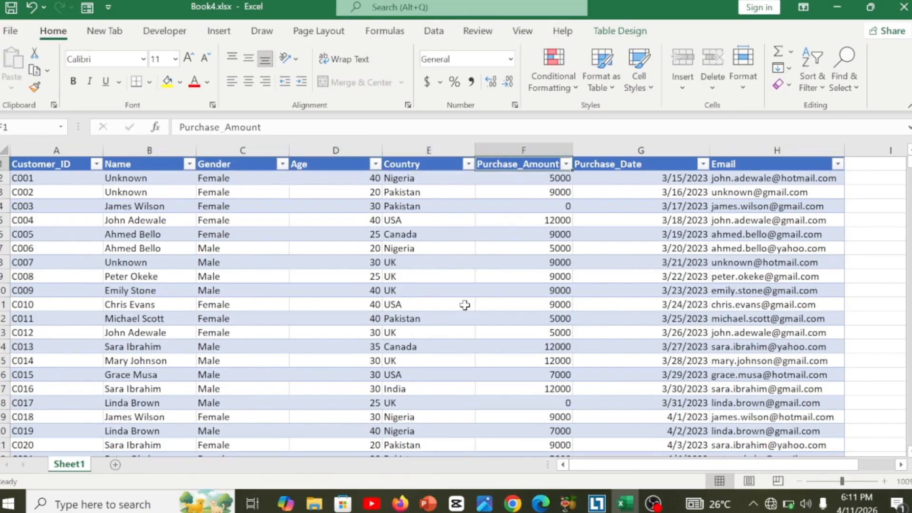
{"action": "key", "text": "Right"}
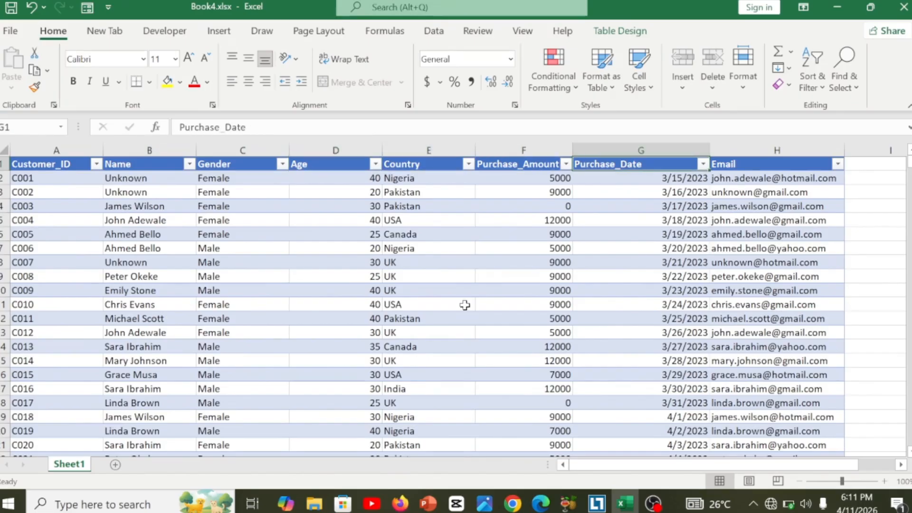
{"action": "key", "text": "Right"}
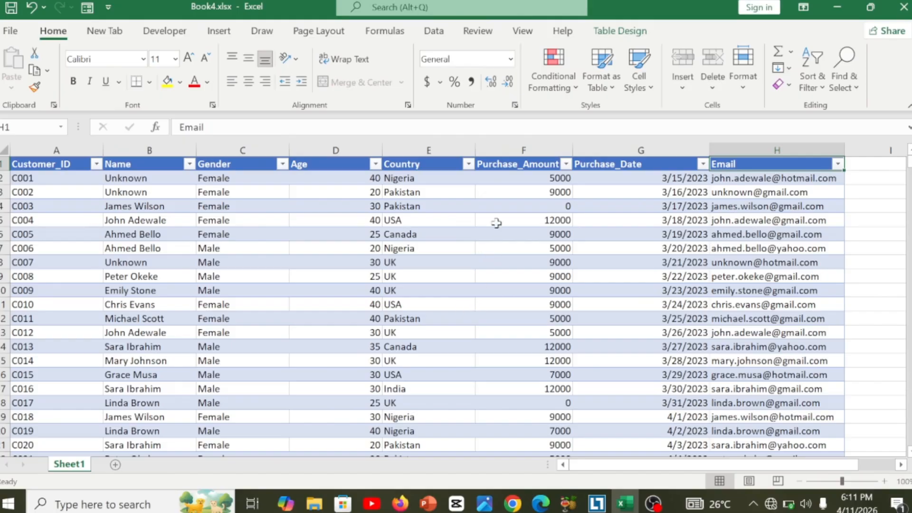
Examine the whole Purchase_Amount column and its last record, ending on its header in F1
{"action": "left_click", "coordinate": [502, 150]}
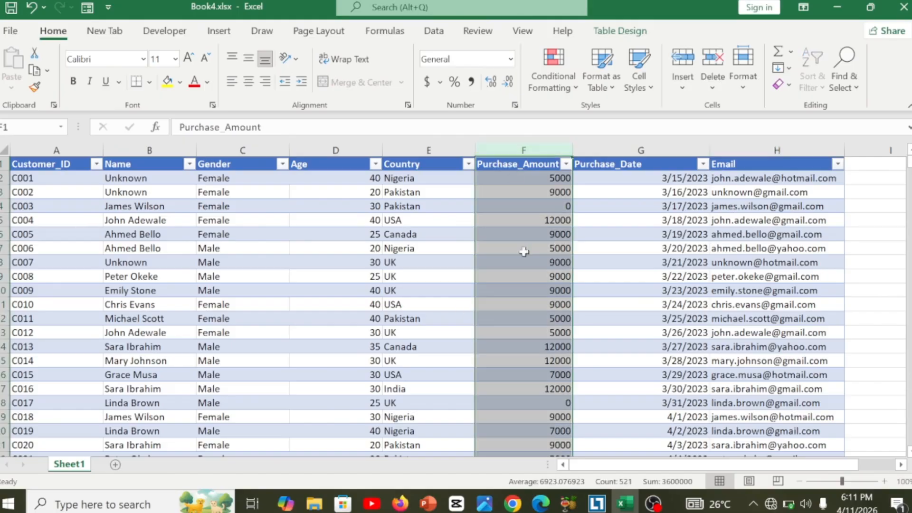
{"action": "left_click", "coordinate": [514, 236]}
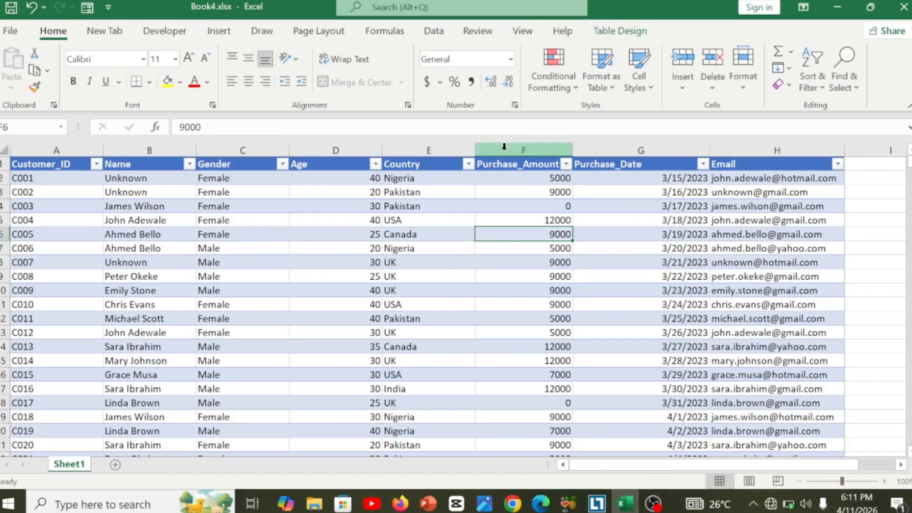
{"action": "left_click", "coordinate": [502, 148]}
{"action": "left_click", "coordinate": [506, 237]}
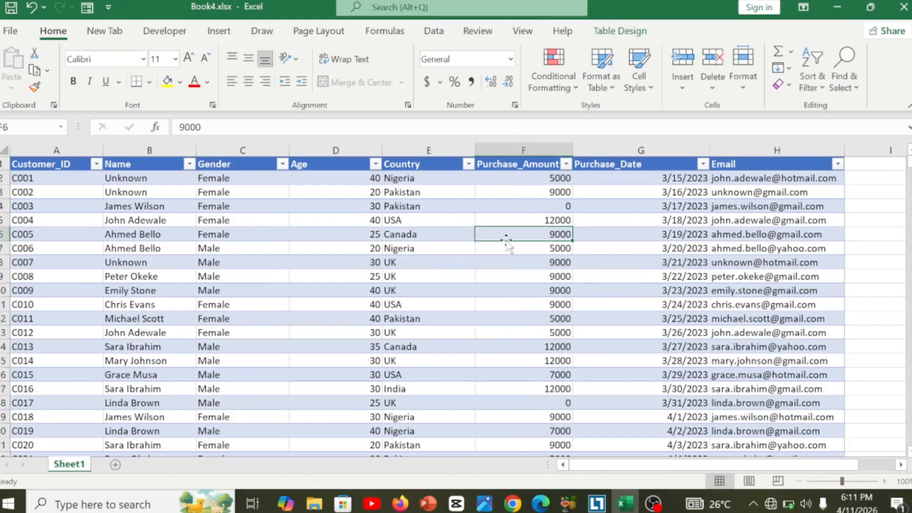
{"action": "key", "text": "ctrl+Down"}
{"action": "key", "text": "ctrl+Up"}
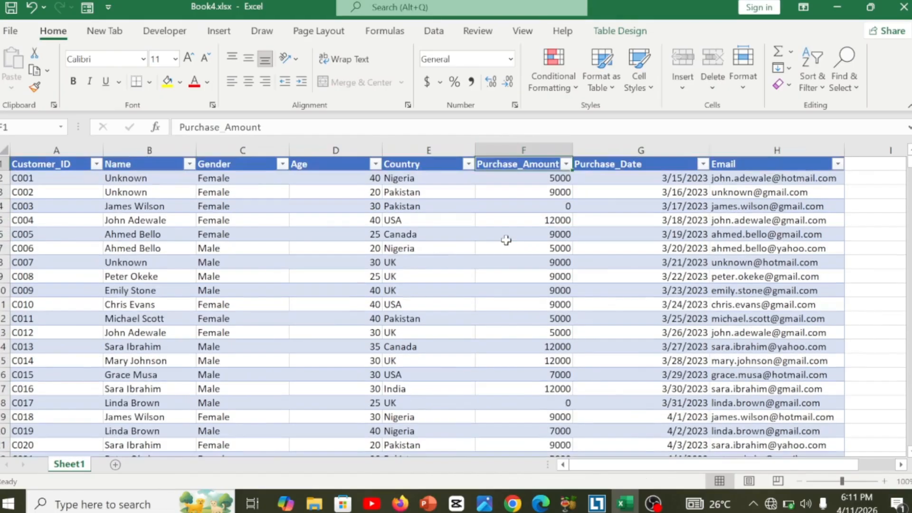